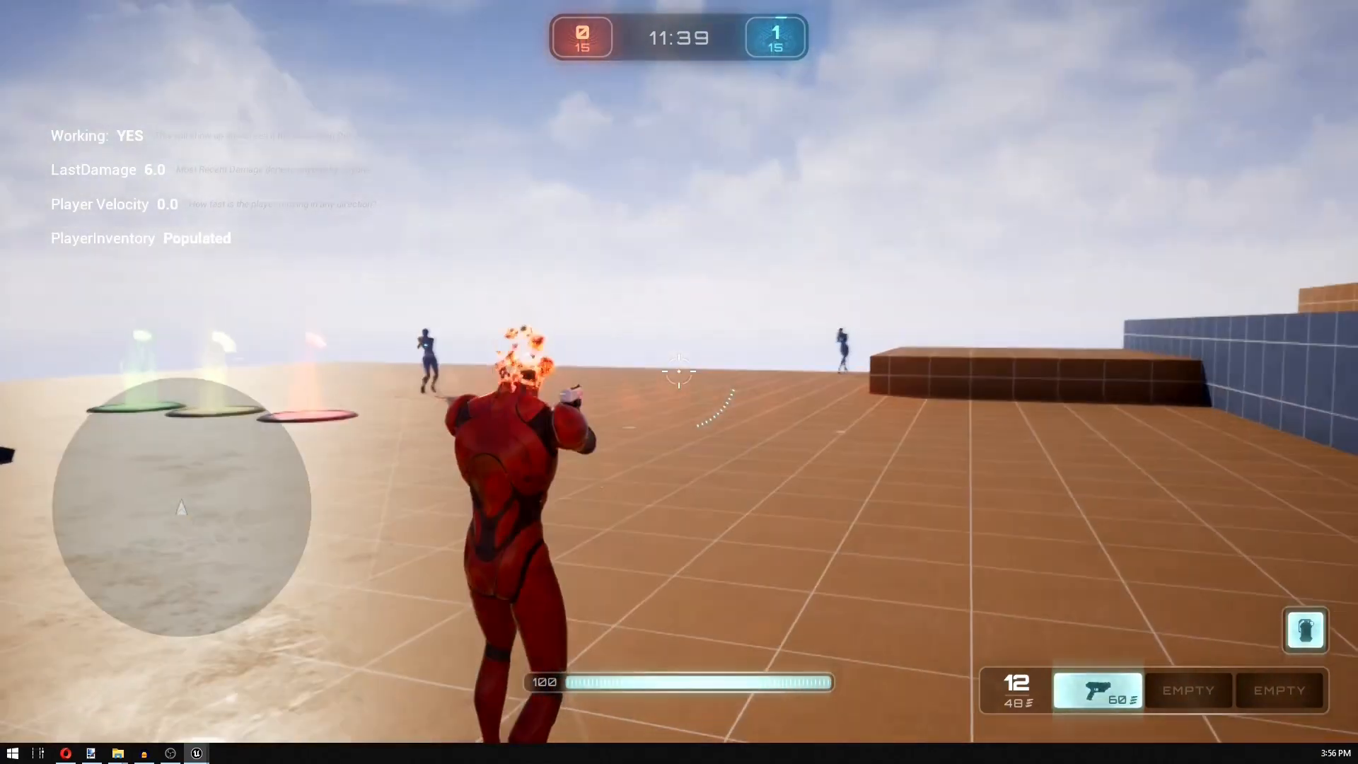
- Run and jump the red character through the shooter arena to demonstrate the radar in play
{"action": "key", "text": "w"}
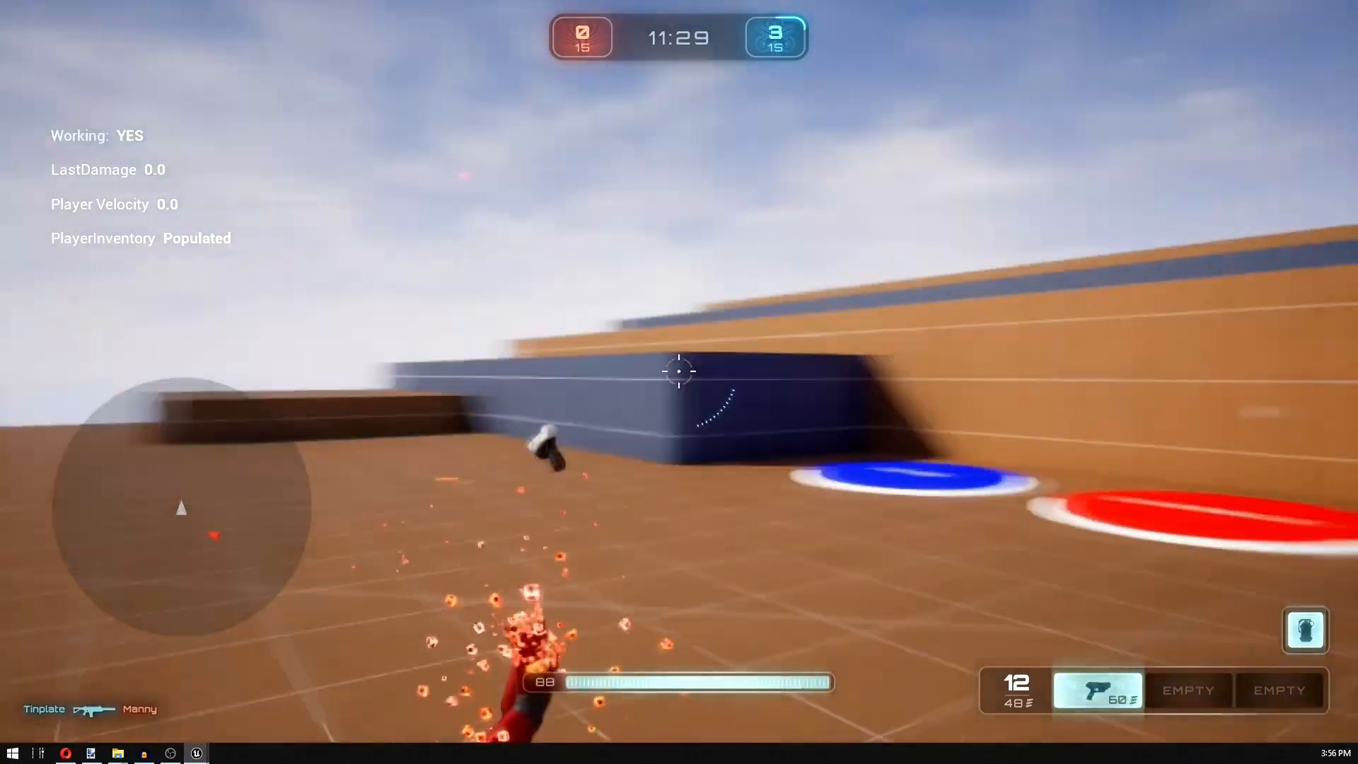
{"action": "key", "text": "w"}
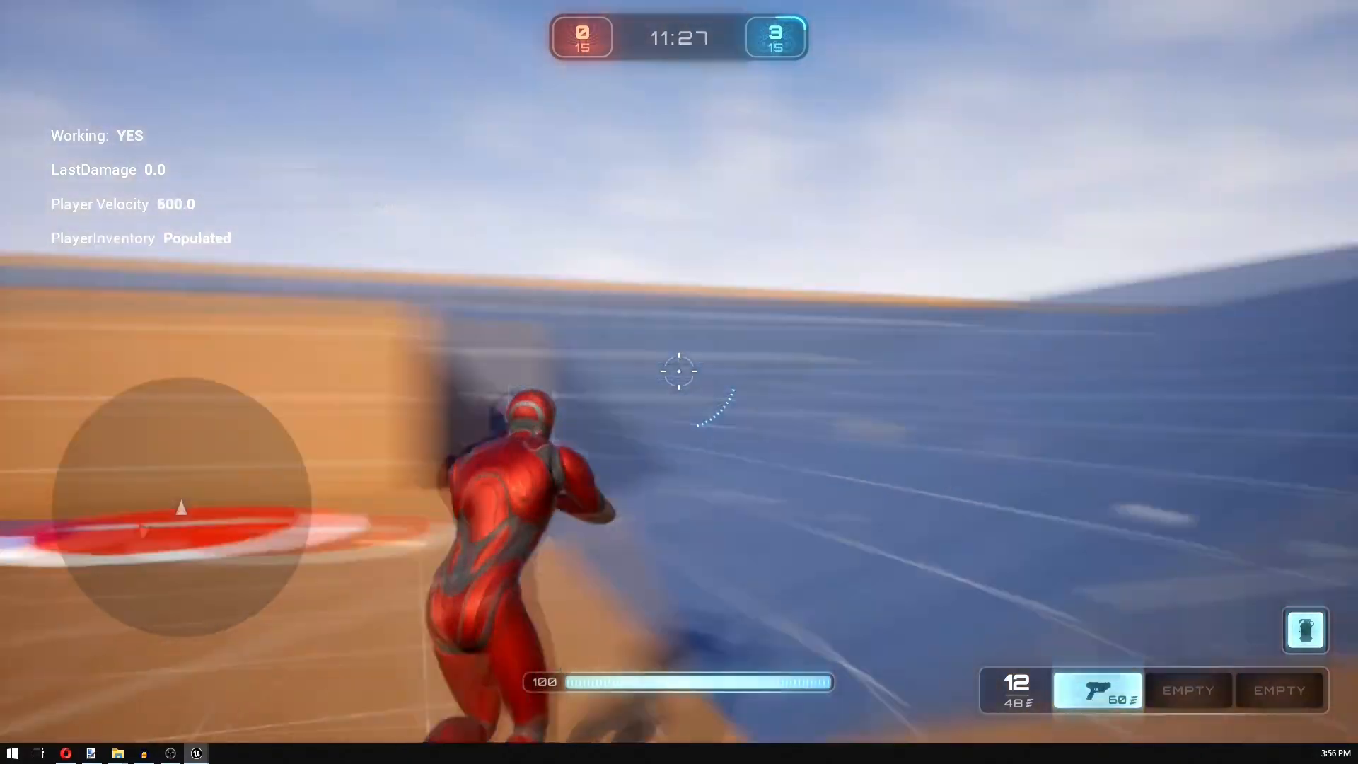
{"action": "key", "text": "shift"}
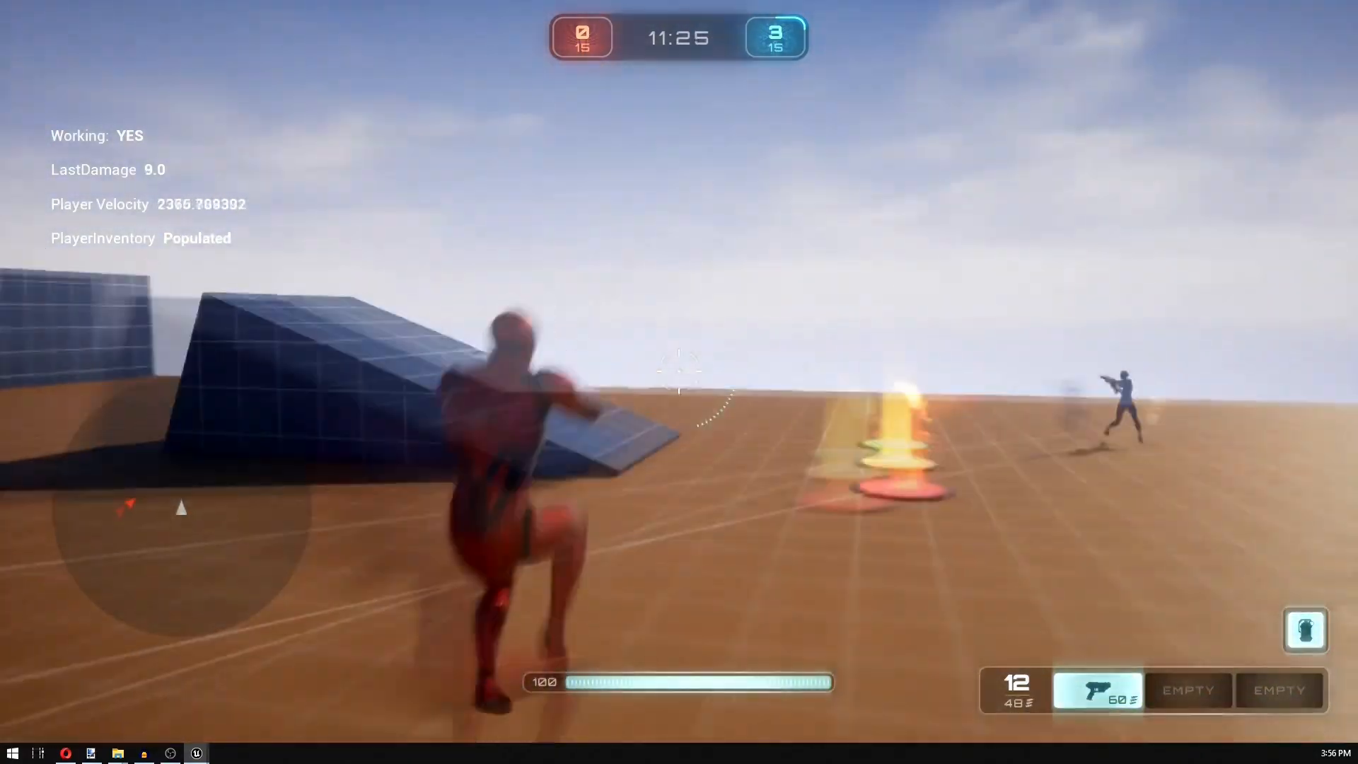
{"action": "key", "text": "space"}
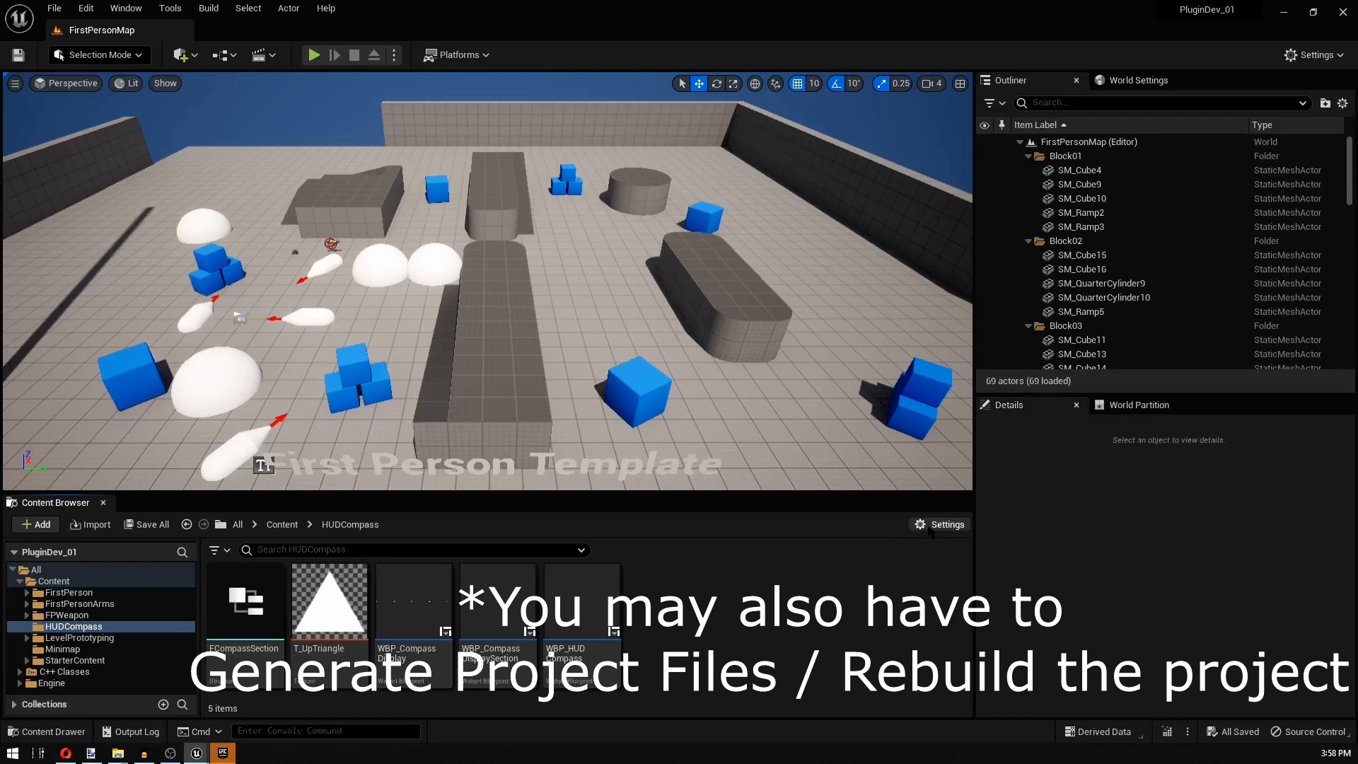
- Show plugin content in the content browser and open PersonalRadarDemoMap from the PersonalRadar plugin's Maps folder
{"action": "left_click", "coordinate": [930, 532]}
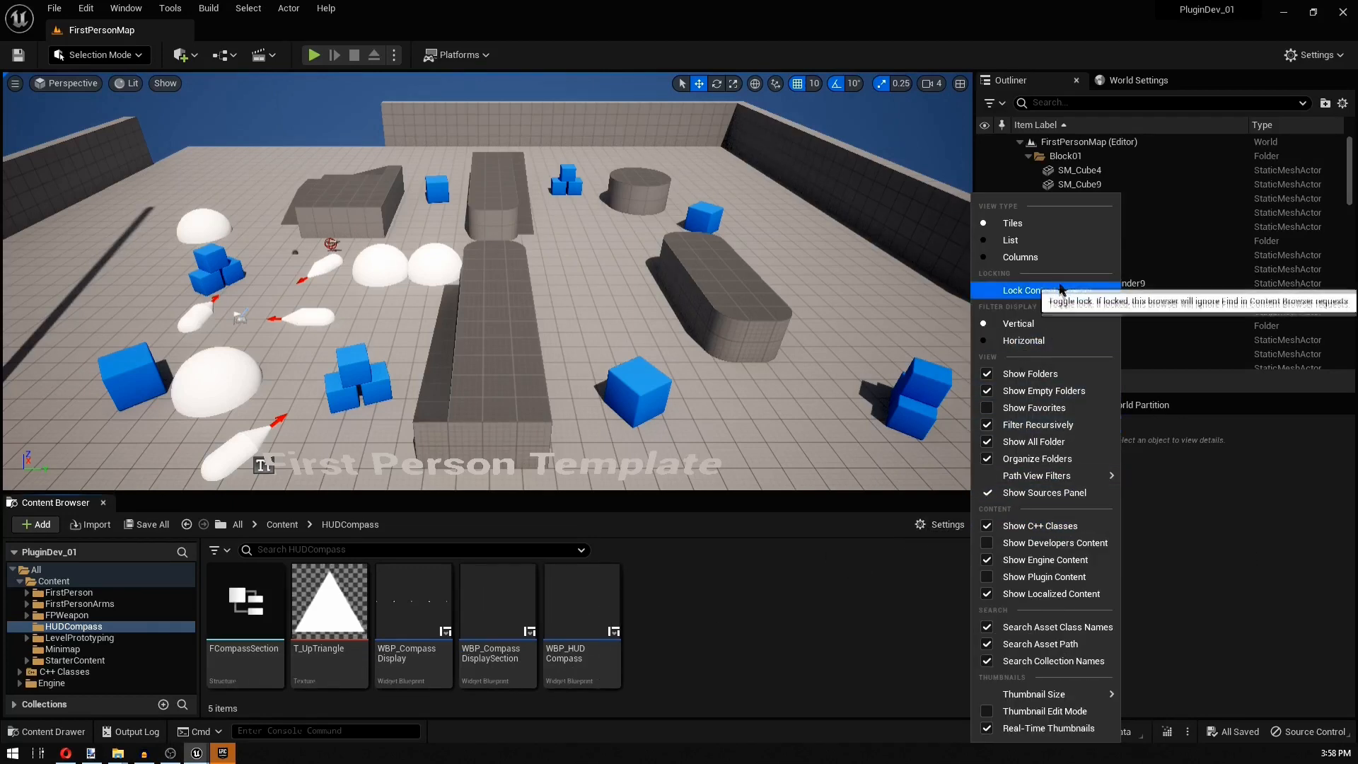
{"action": "left_click", "coordinate": [1059, 577]}
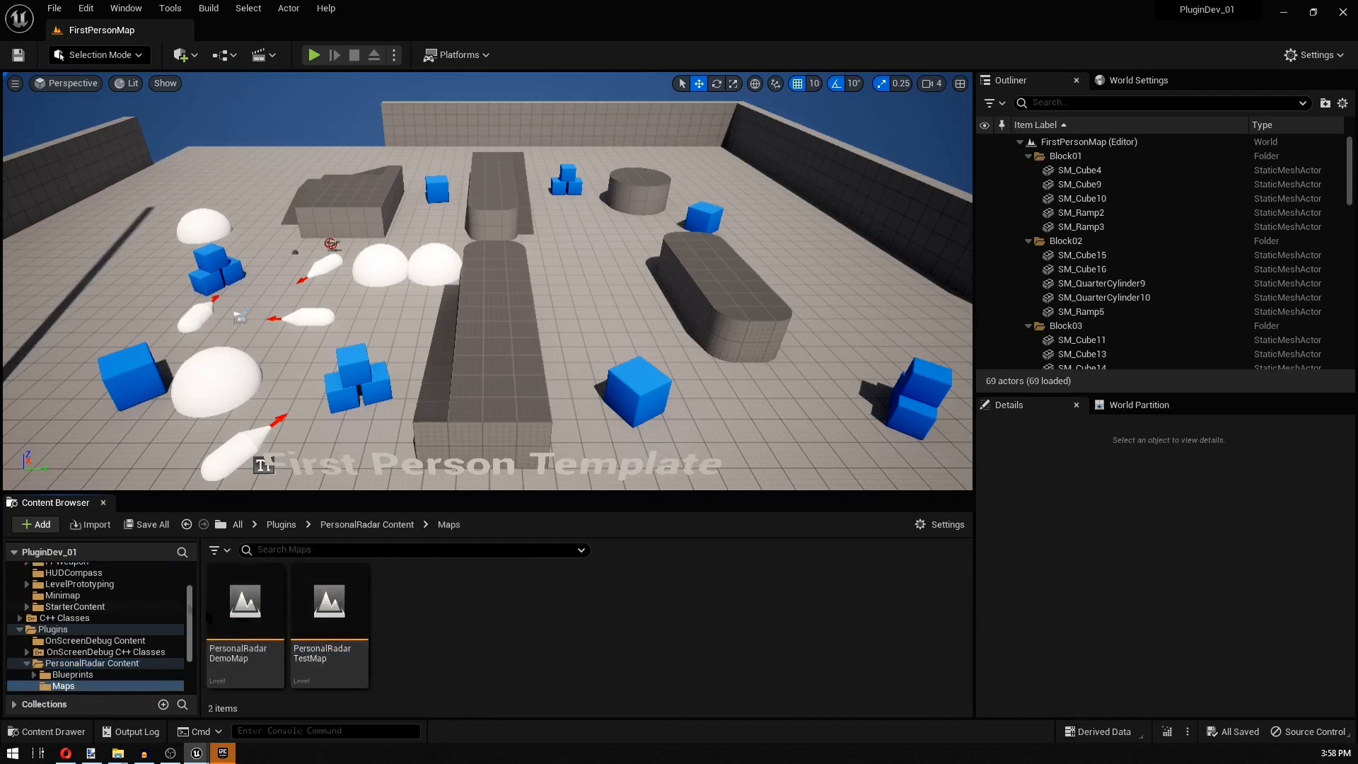
{"action": "double_click", "coordinate": [215, 612]}
- Run the demo map in the editor with the viewport filling the whole screen and give it mouse control
{"action": "right_click_drag", "start_coordinate": [484, 266], "coordinate": [425, 264]}
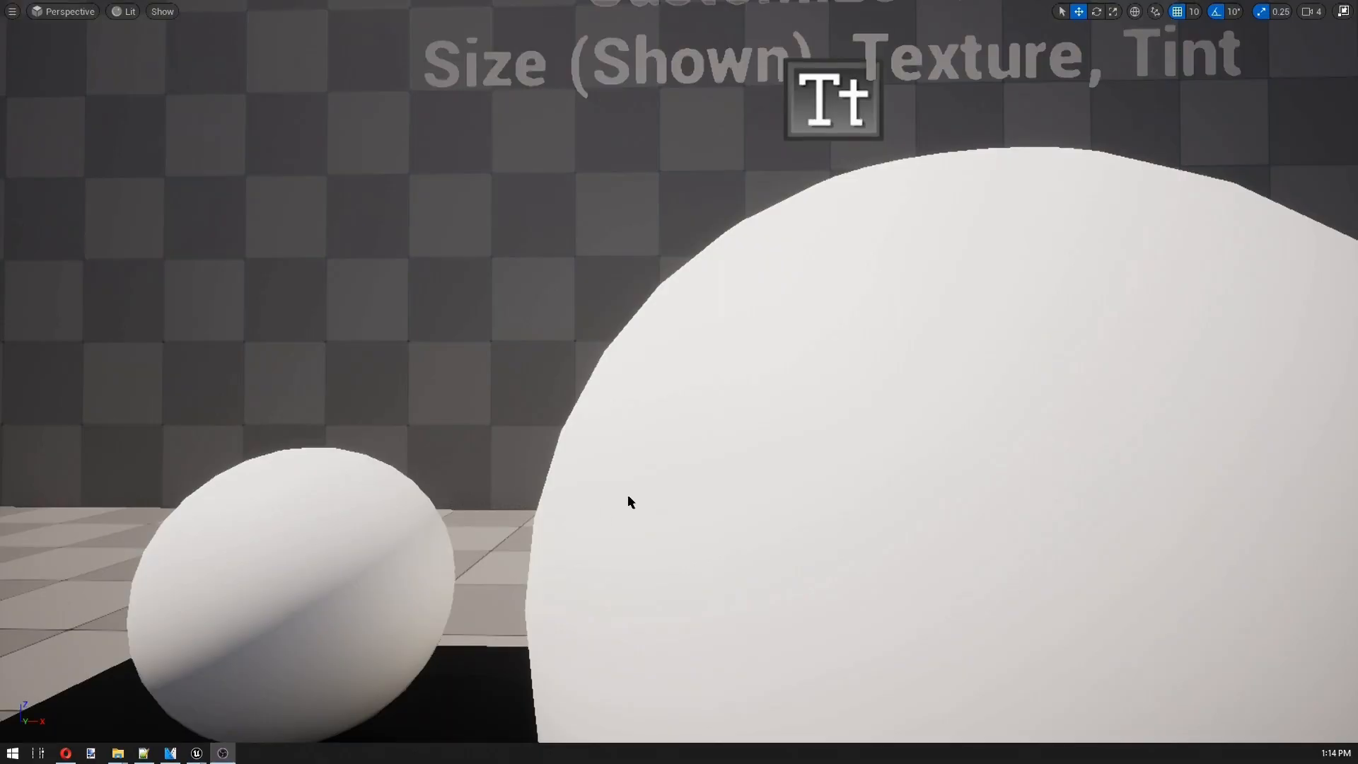
{"action": "right_click_drag", "start_coordinate": [628, 502], "coordinate": [635, 495]}
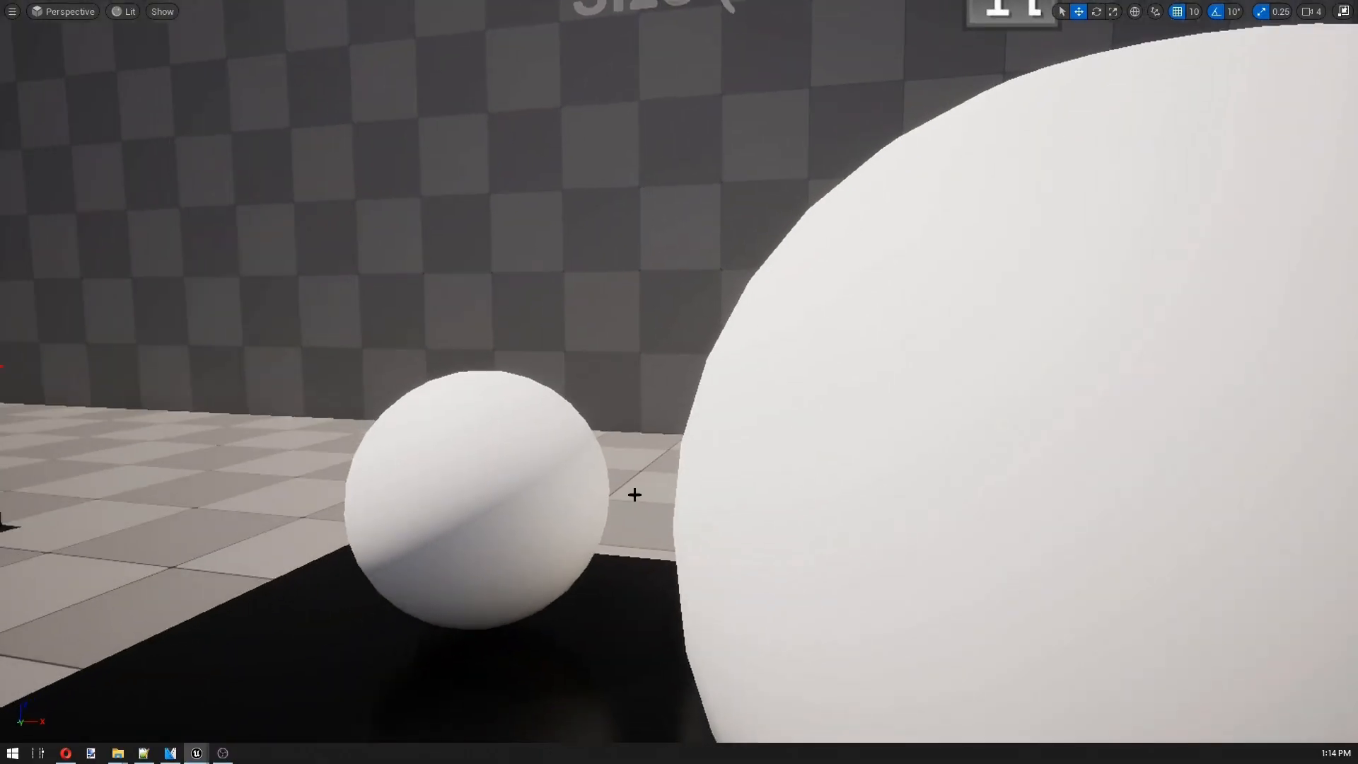
{"action": "key", "text": "F11"}
{"action": "key", "text": "alt+p"}
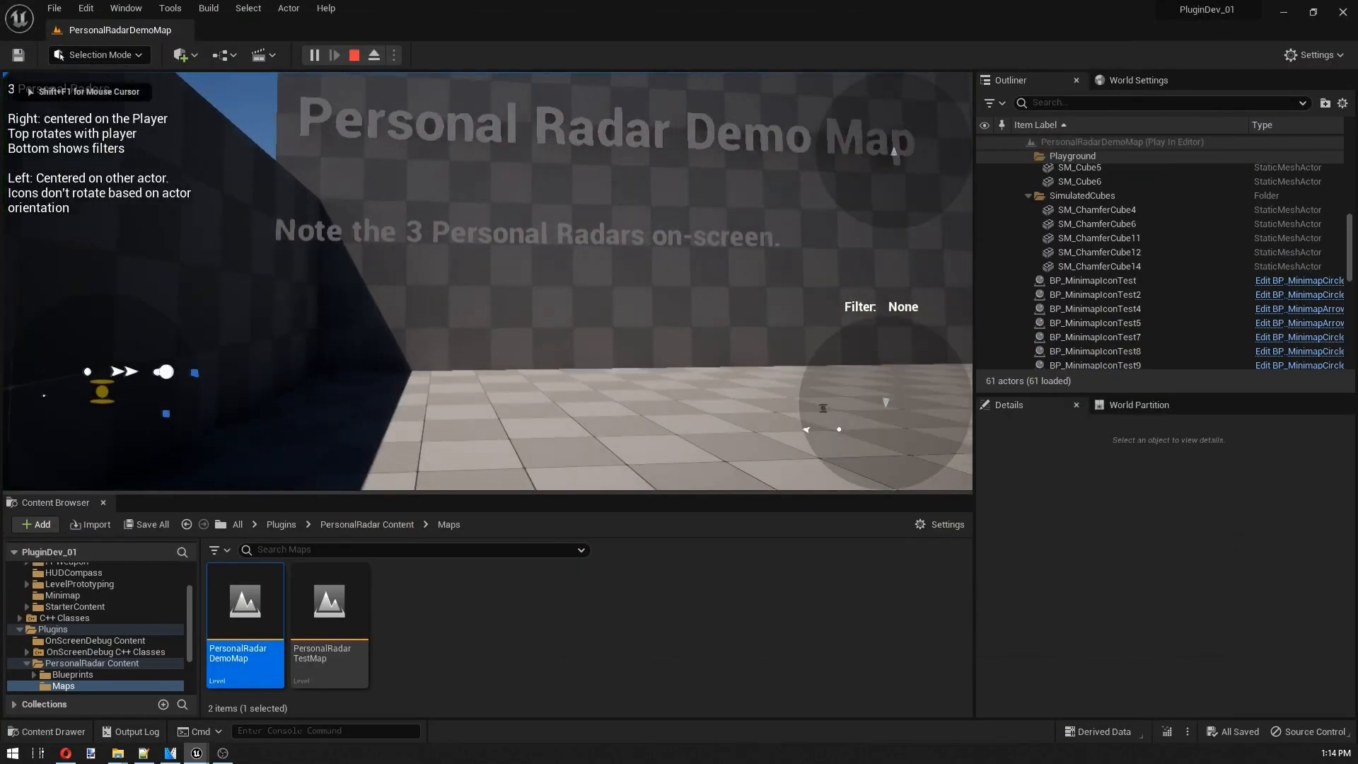
{"action": "key", "text": "shift+F1"}
{"action": "key", "text": "F11"}
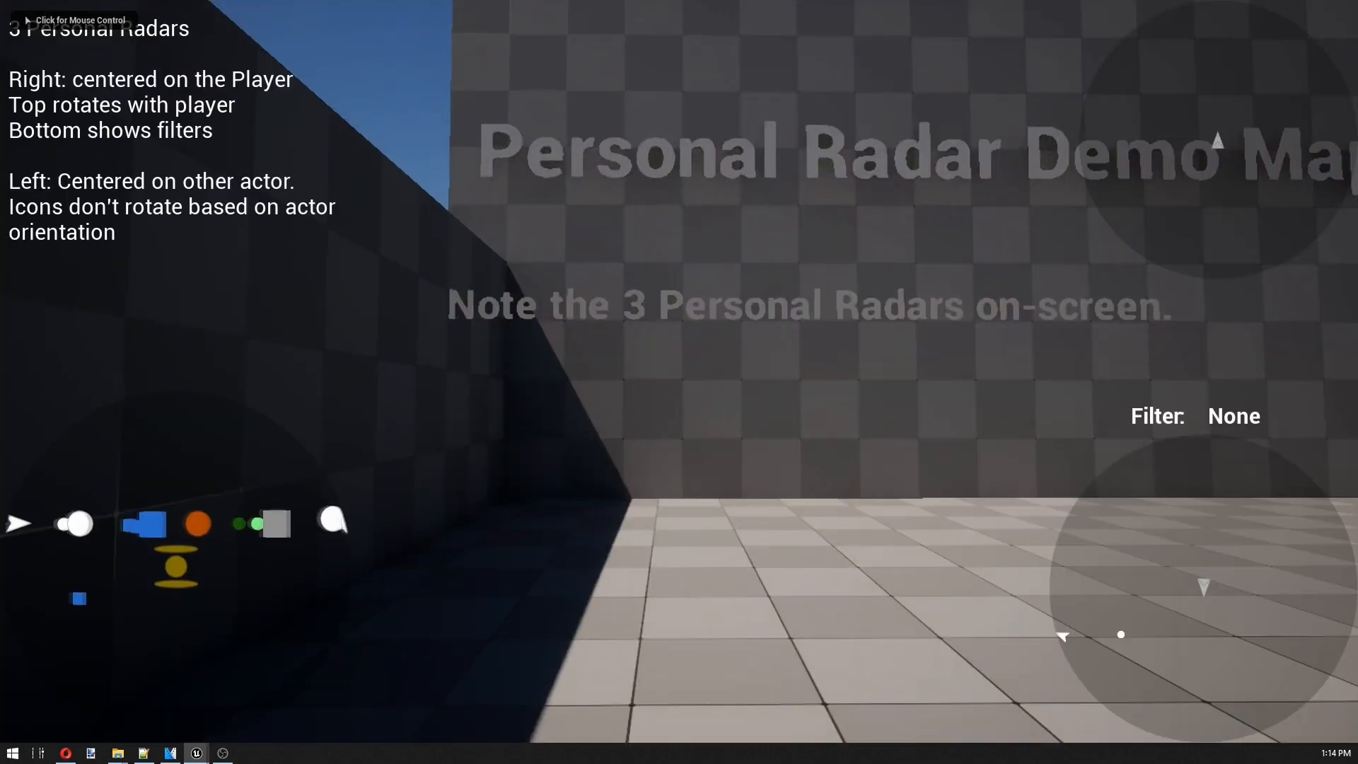
{"action": "left_click", "coordinate": [679, 382]}
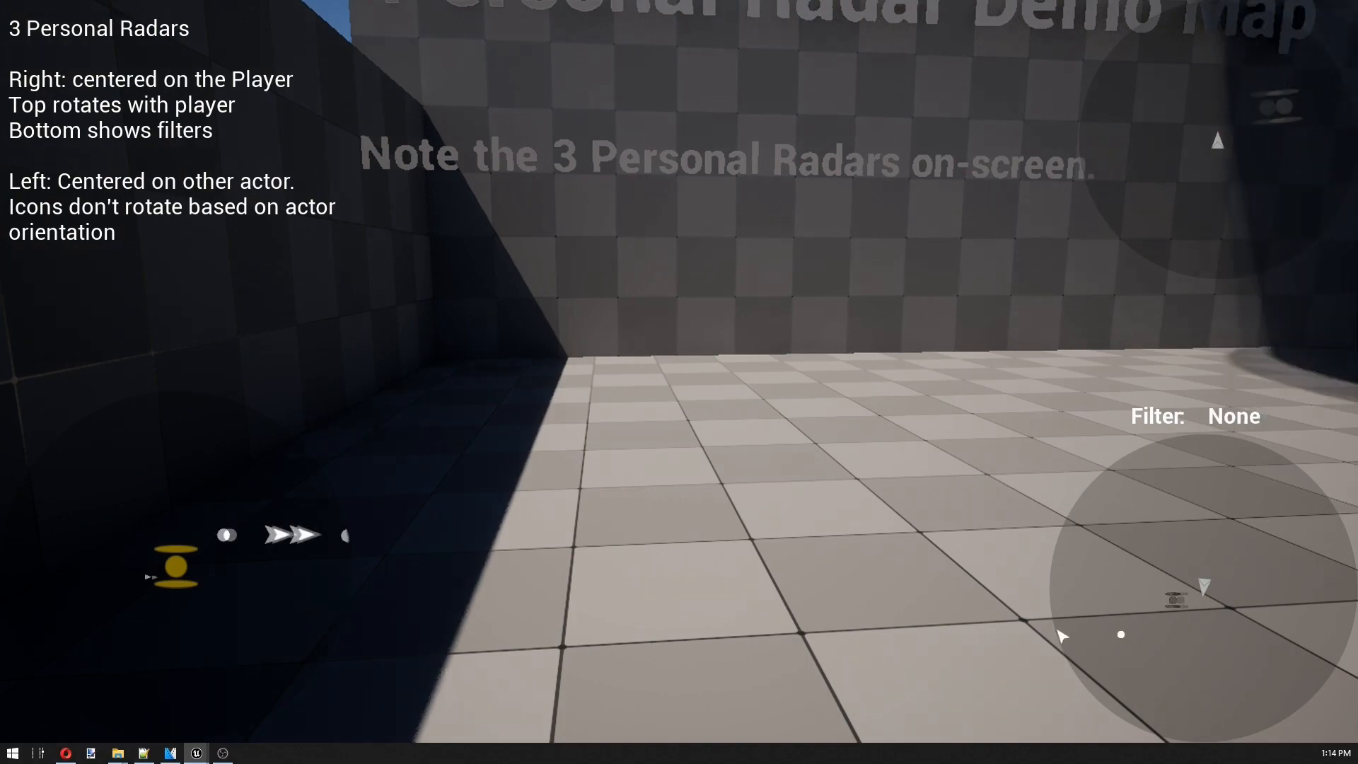
- Walk around the start area near the stationary actor example and watch the three personal radars
{"action": "key", "text": "d"}
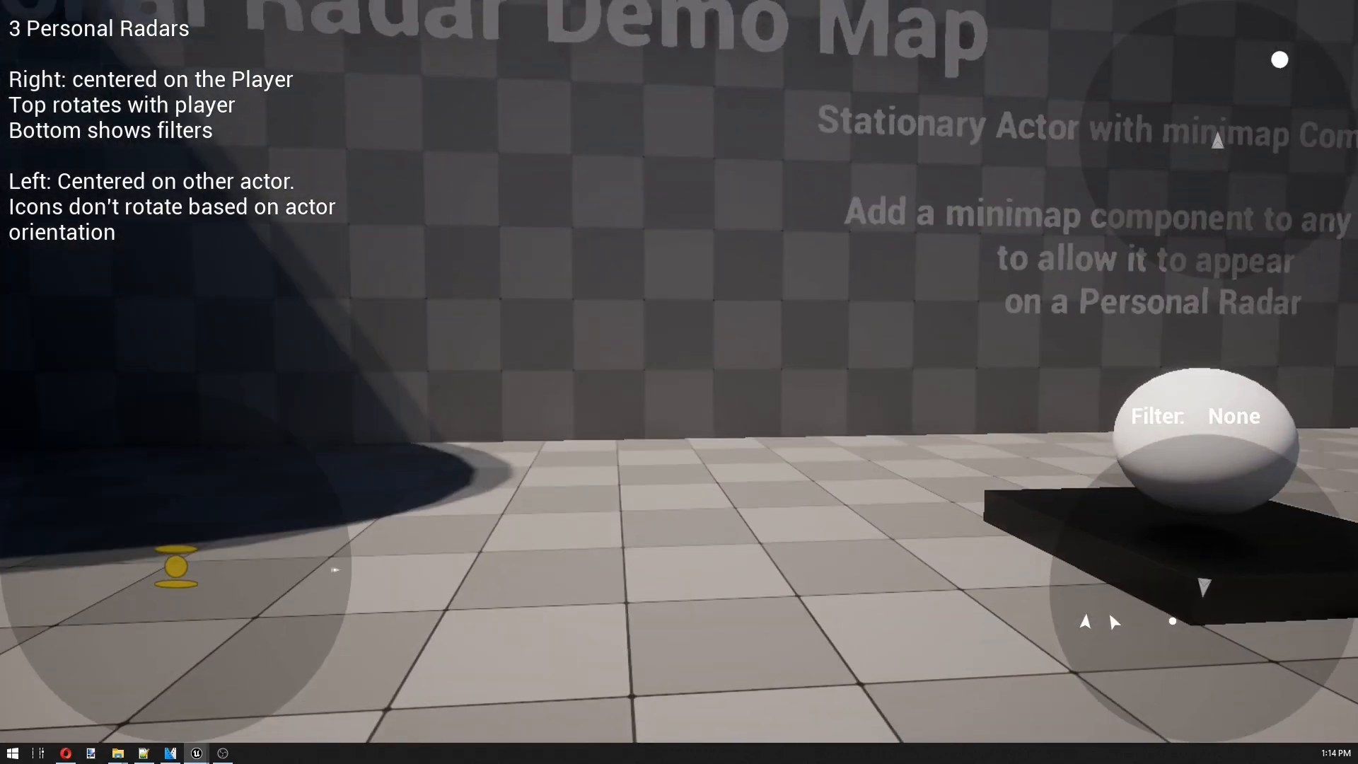
{"action": "key", "text": "w"}
{"action": "key", "text": "a"}
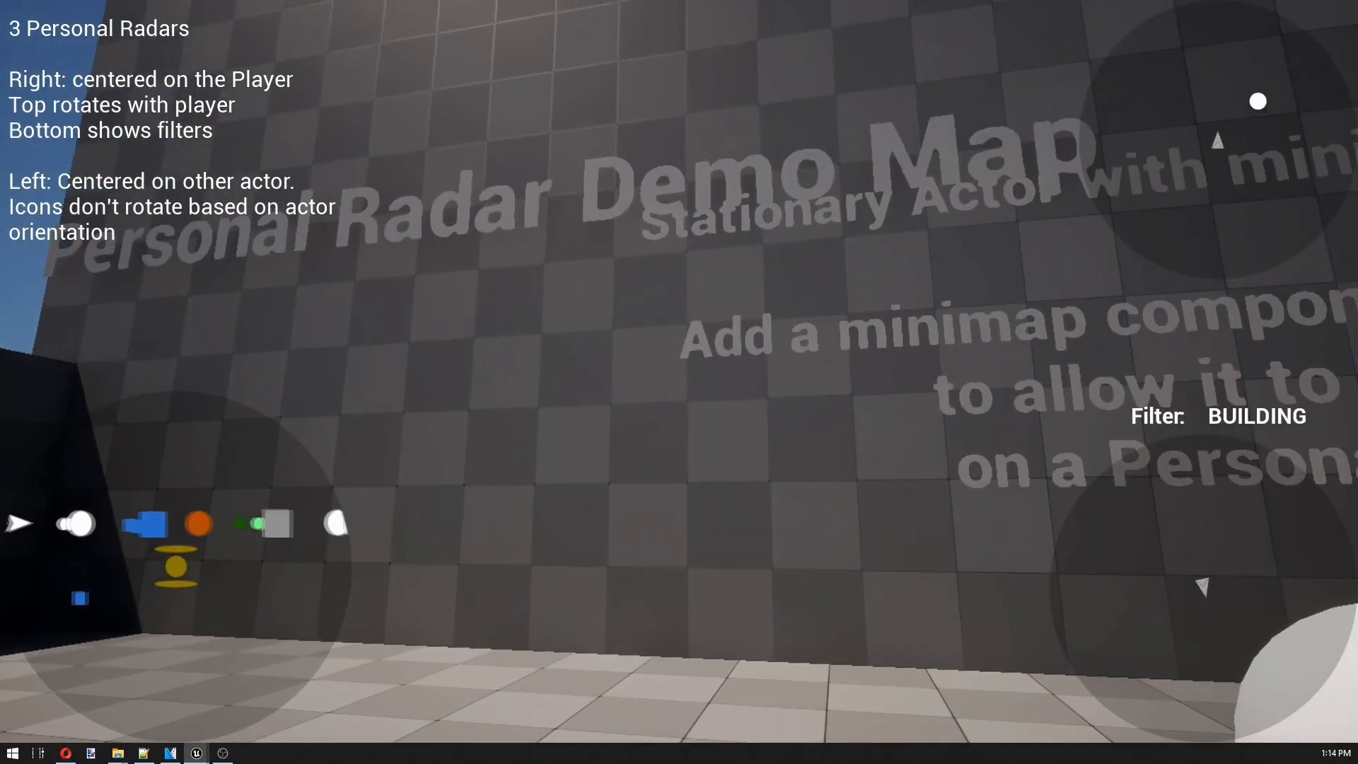
{"action": "key", "text": "a"}
{"action": "key", "text": "s"}
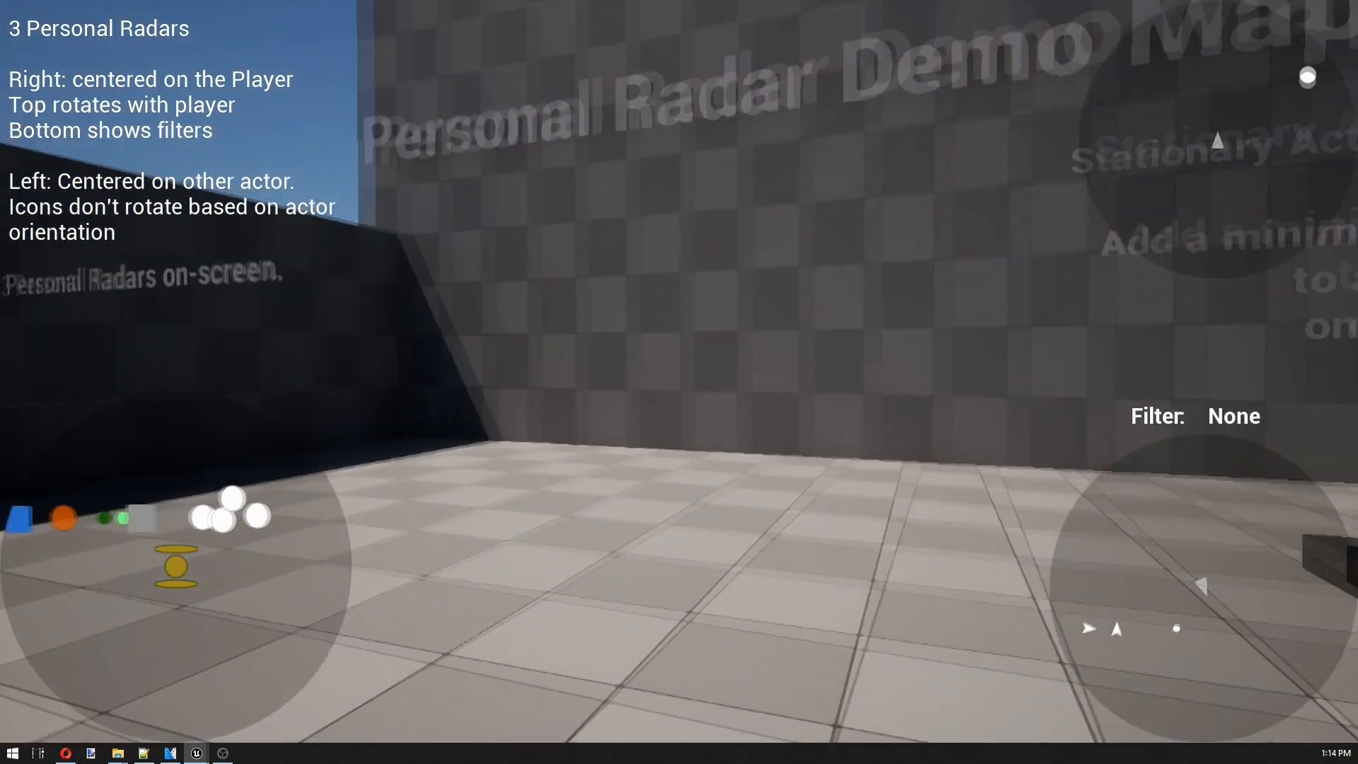
{"action": "key", "text": "d"}
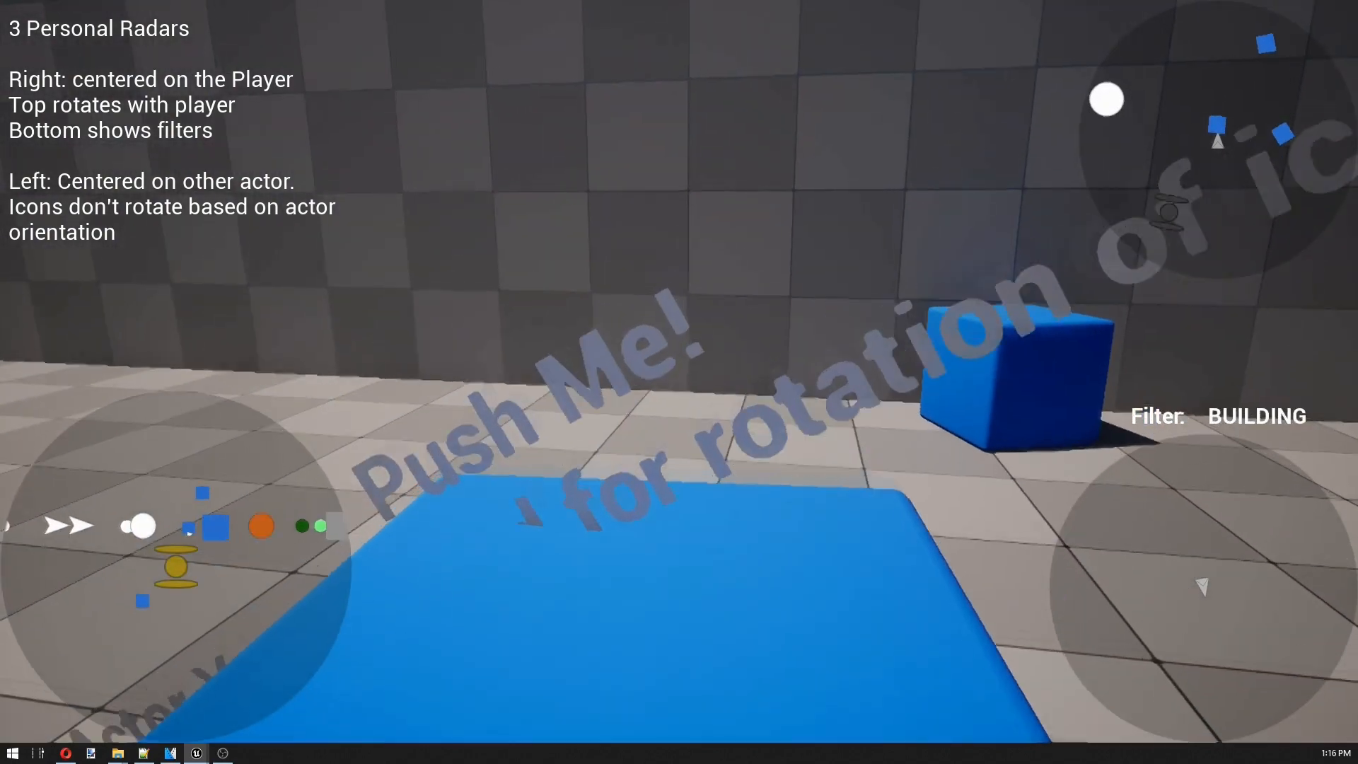
- Push the blue cubes around and watch how their icons move and rotate on the personal radars
{"action": "key", "text": "w"}
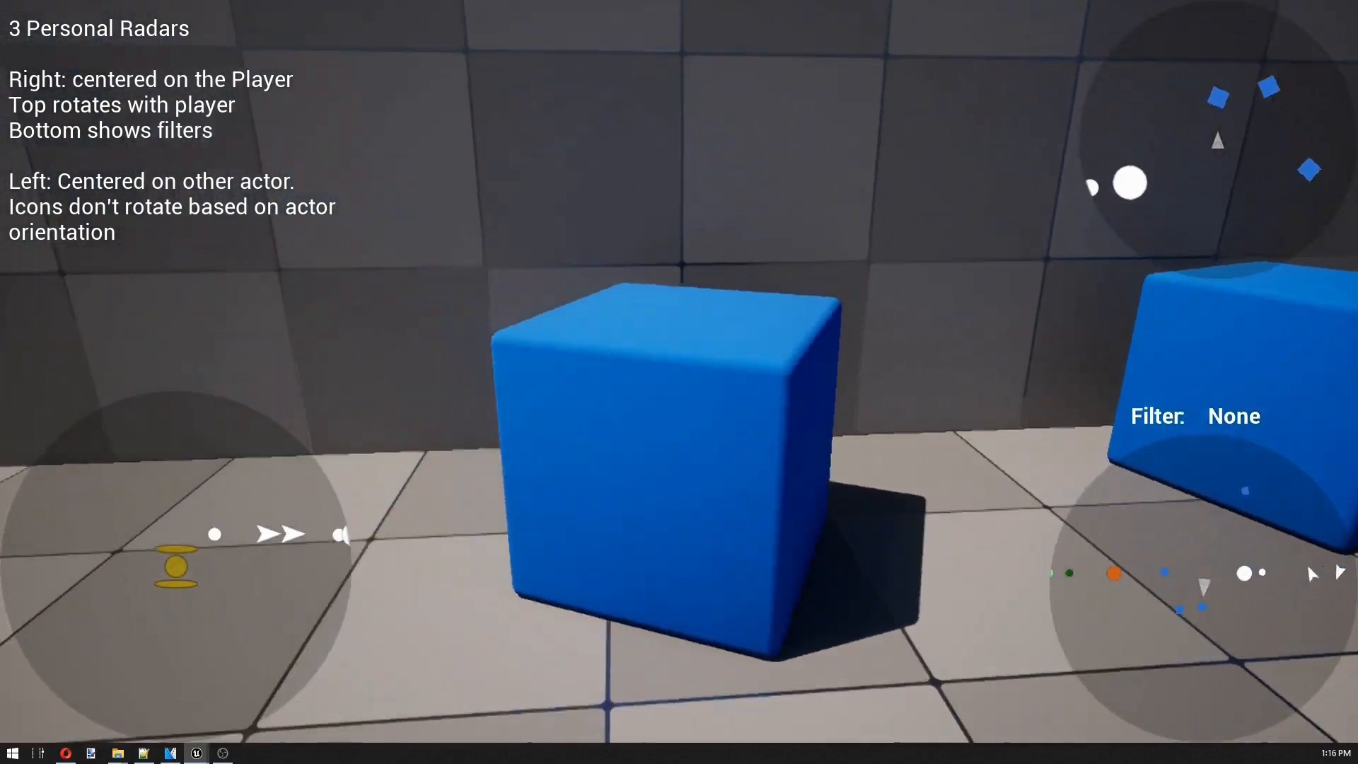
{"action": "key", "text": "w"}
{"action": "key", "text": "d"}
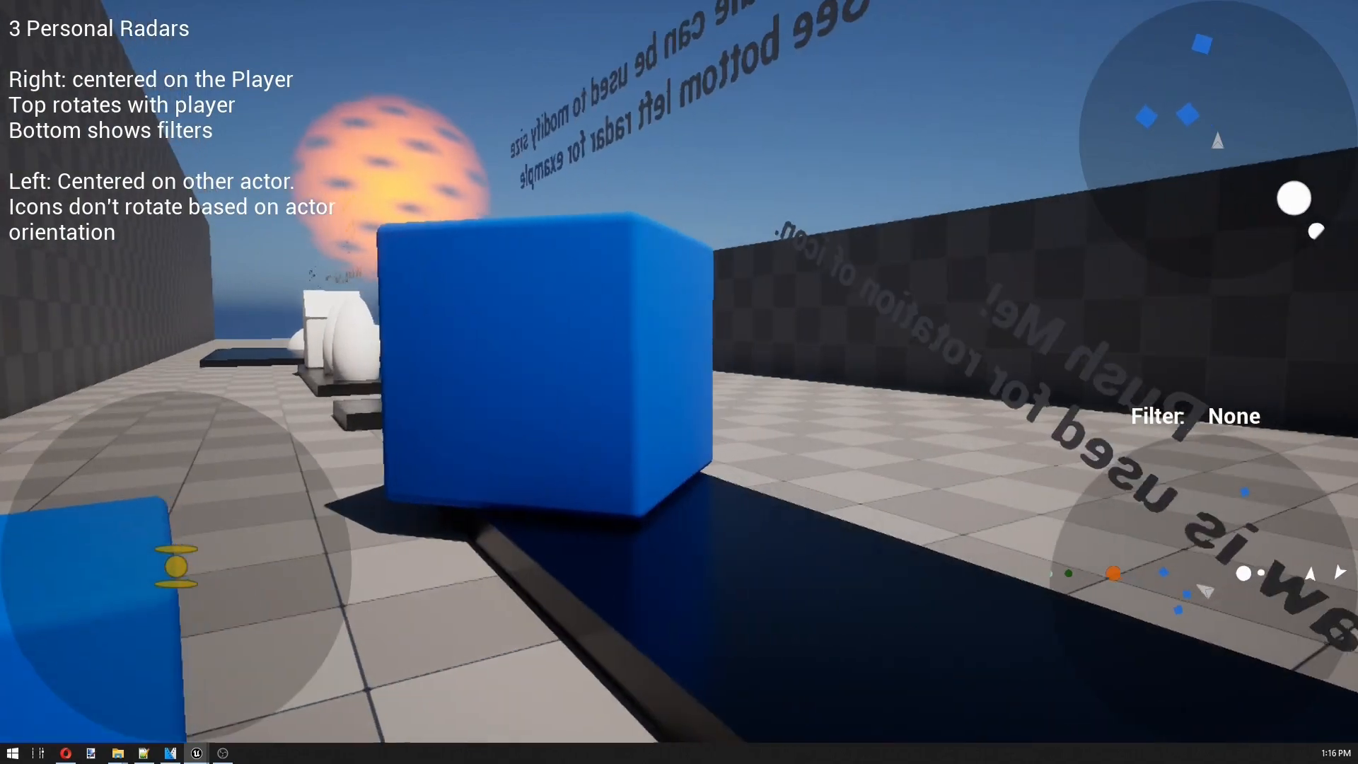
{"action": "key", "text": "w"}
{"action": "key", "text": "f"}
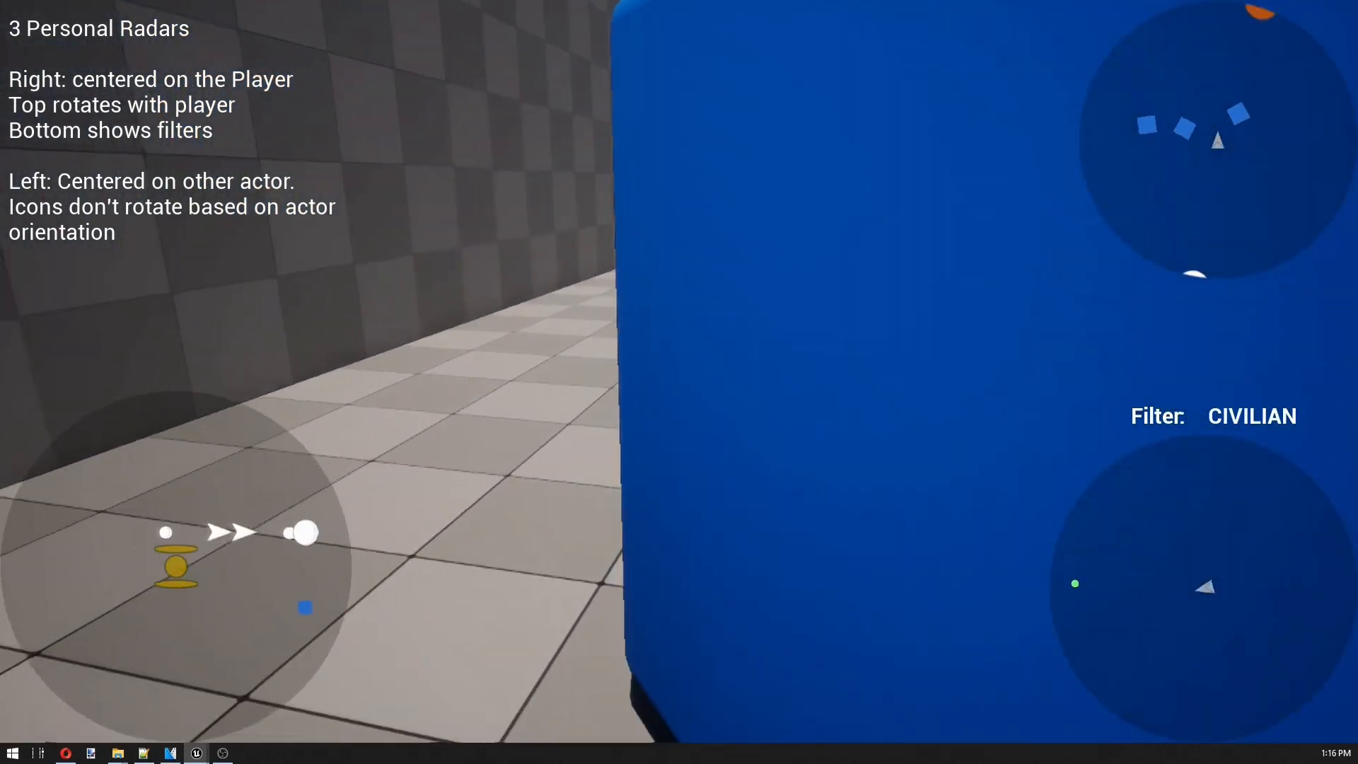
{"action": "key", "text": "f"}
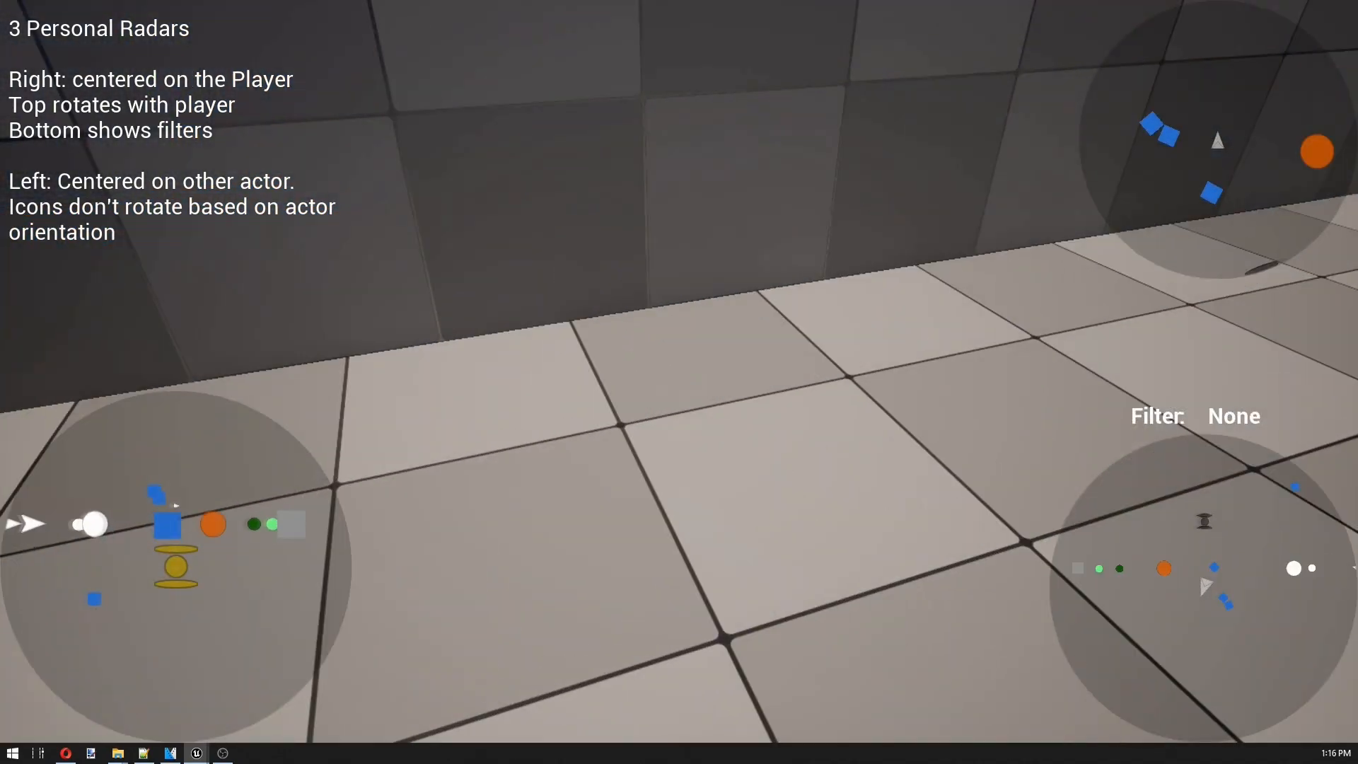
{"action": "key", "text": "w"}
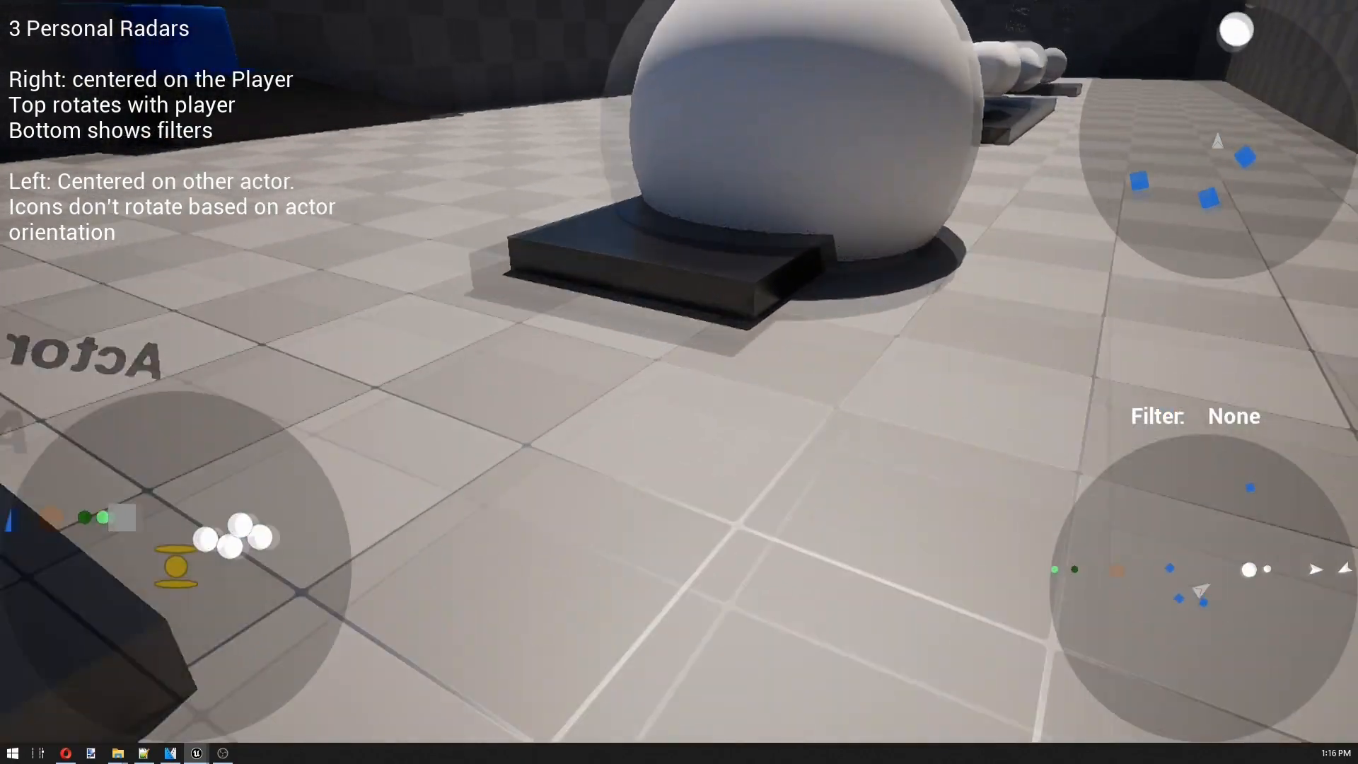
{"action": "key", "text": "w"}
{"action": "key", "text": "f"}
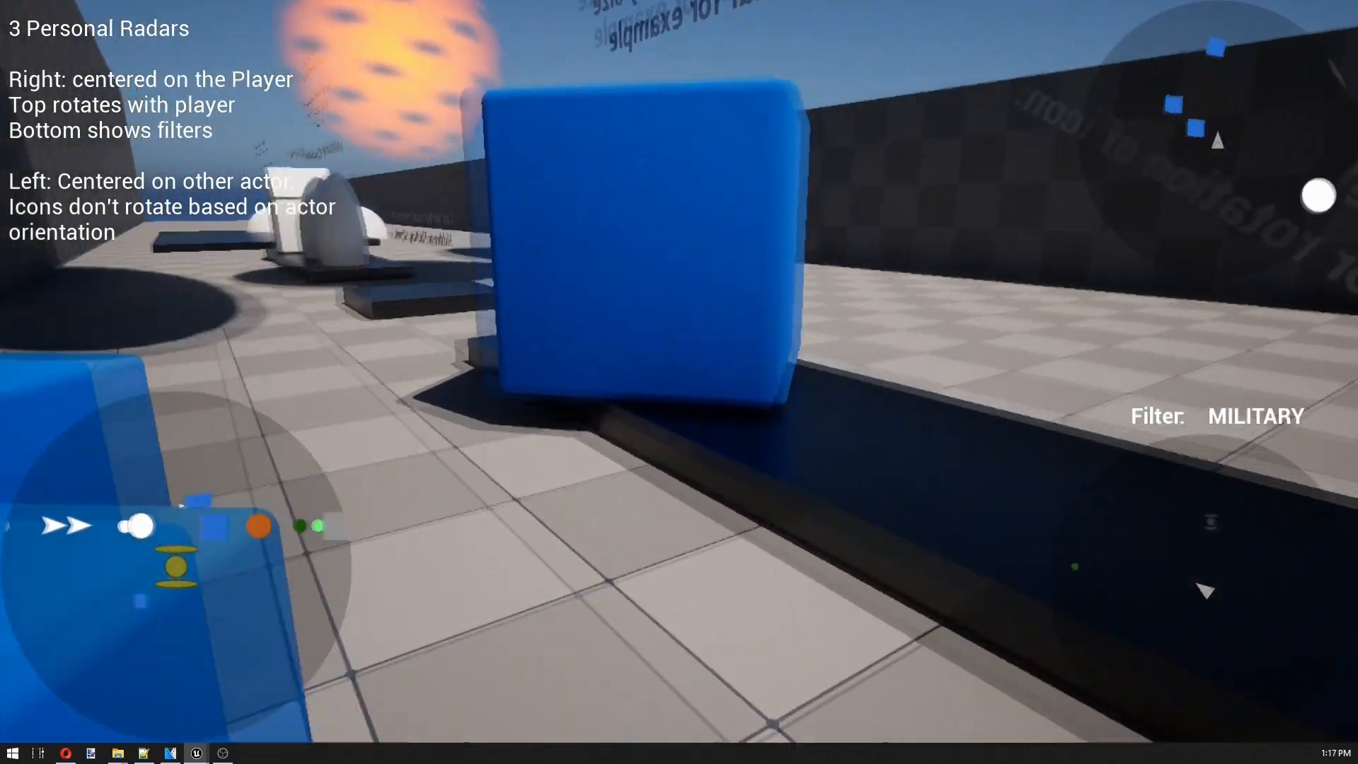
{"action": "key", "text": "f"}
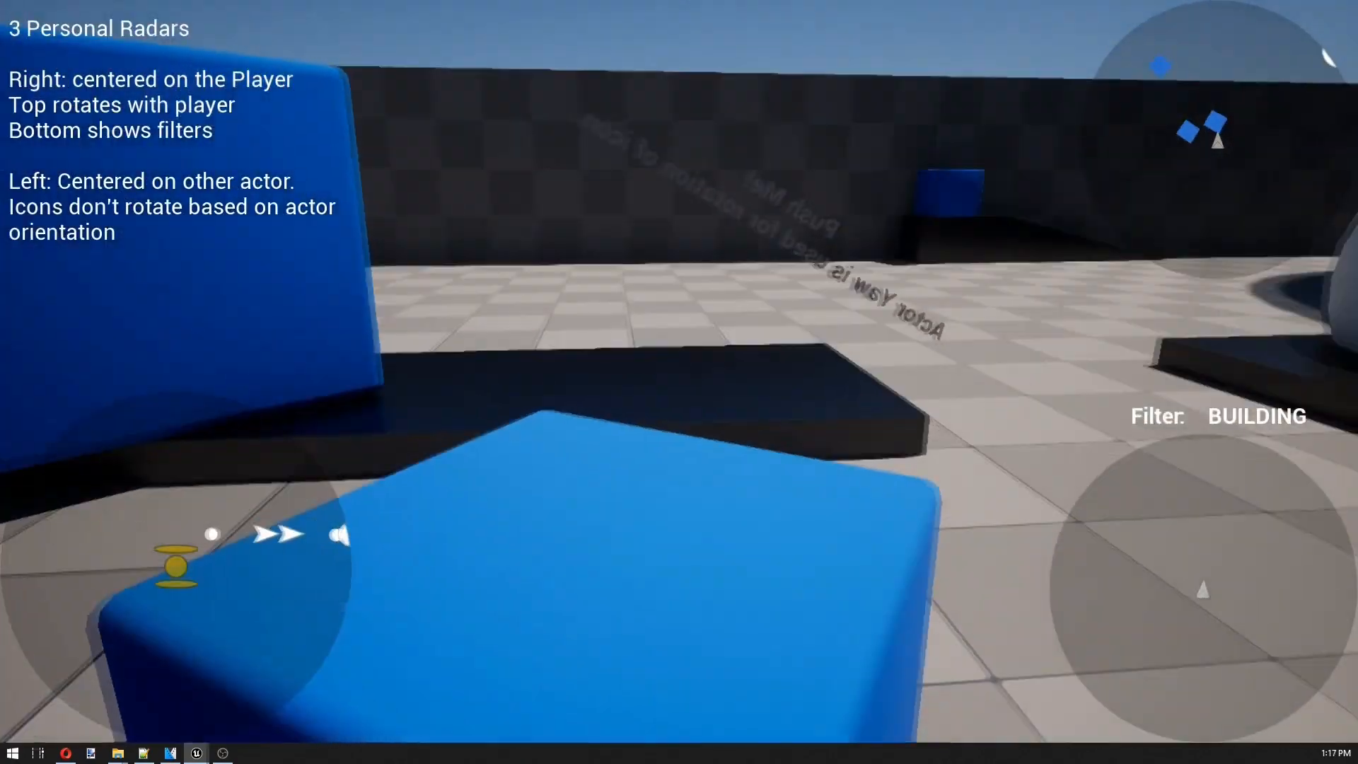
{"action": "key", "text": "f"}
{"action": "key", "text": "d"}
{"action": "key", "text": "w"}
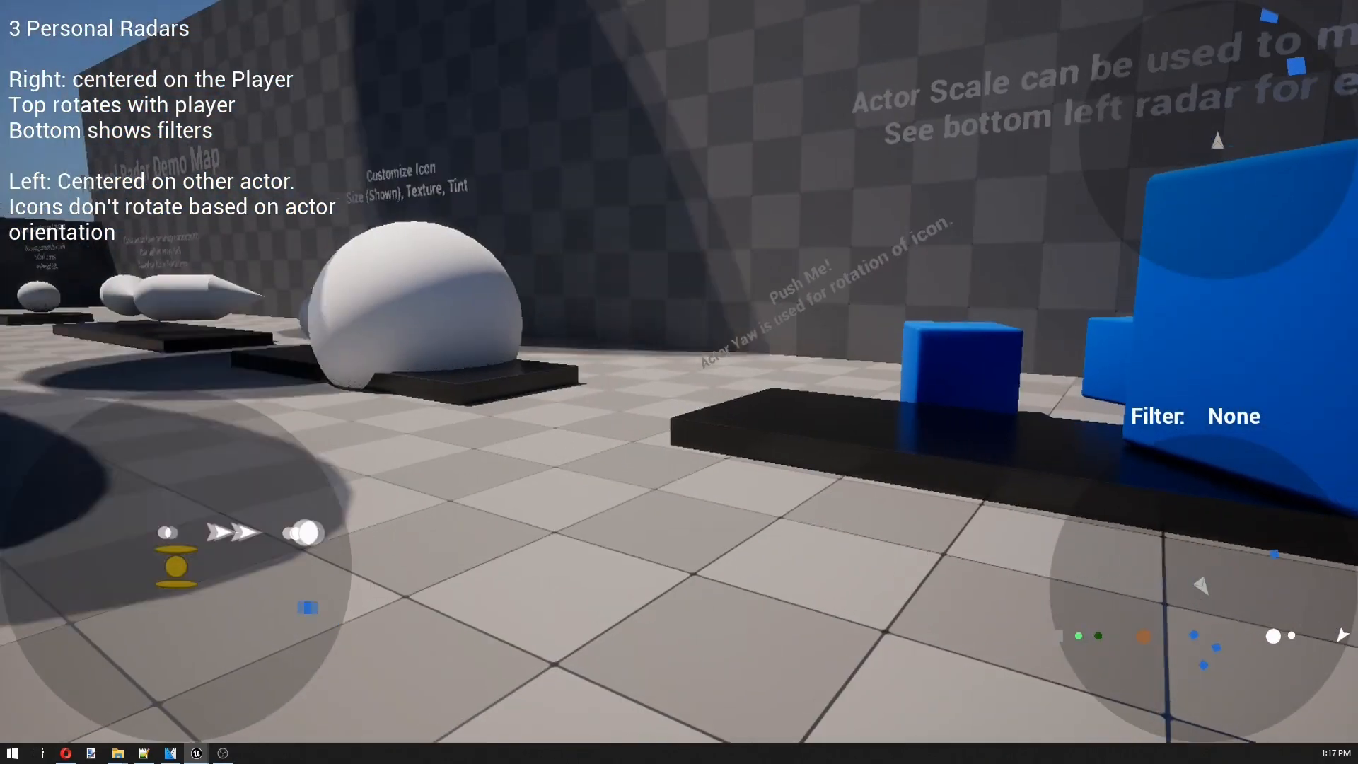
- Visit the Actor Scale and flashing Minimap Component examples and compare their icons on the radars
{"action": "key", "text": "f"}
{"action": "key", "text": "f"}
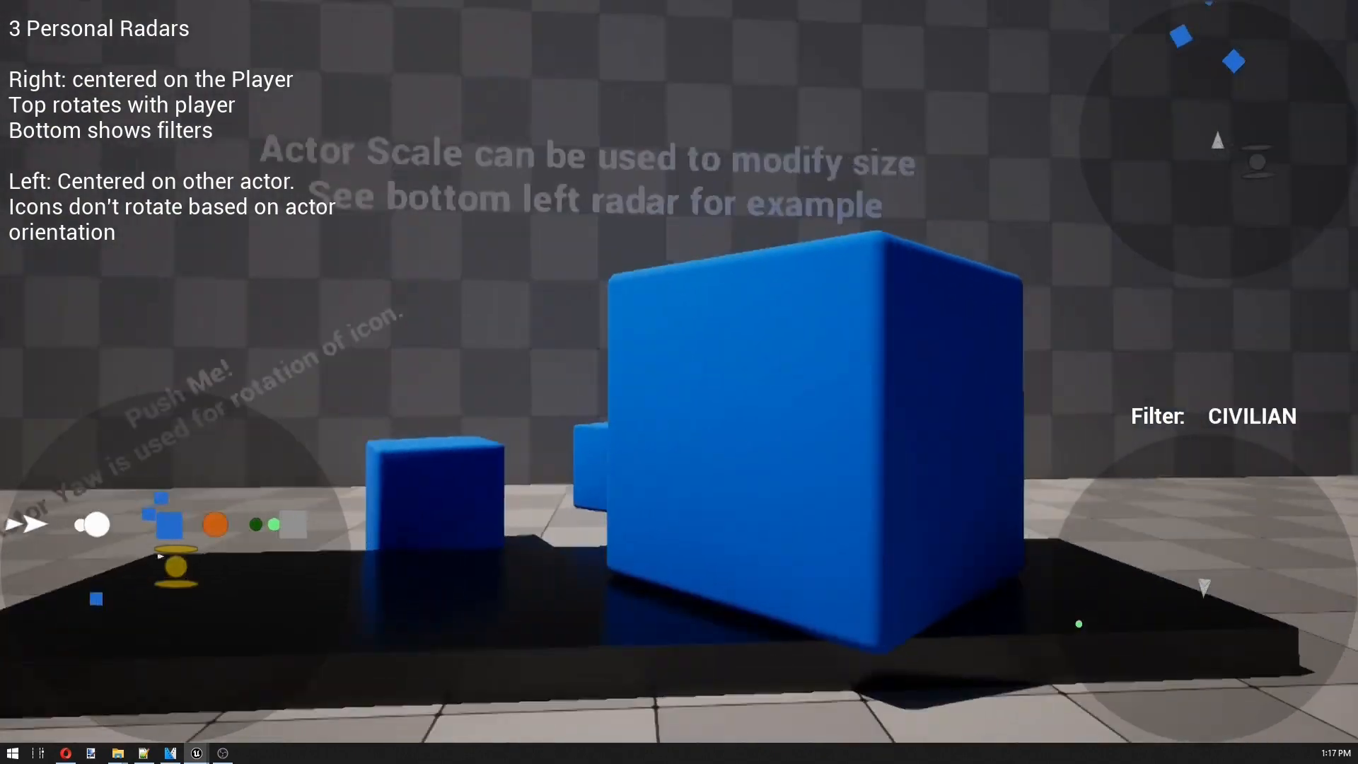
{"action": "key", "text": "f"}
{"action": "key", "text": "f"}
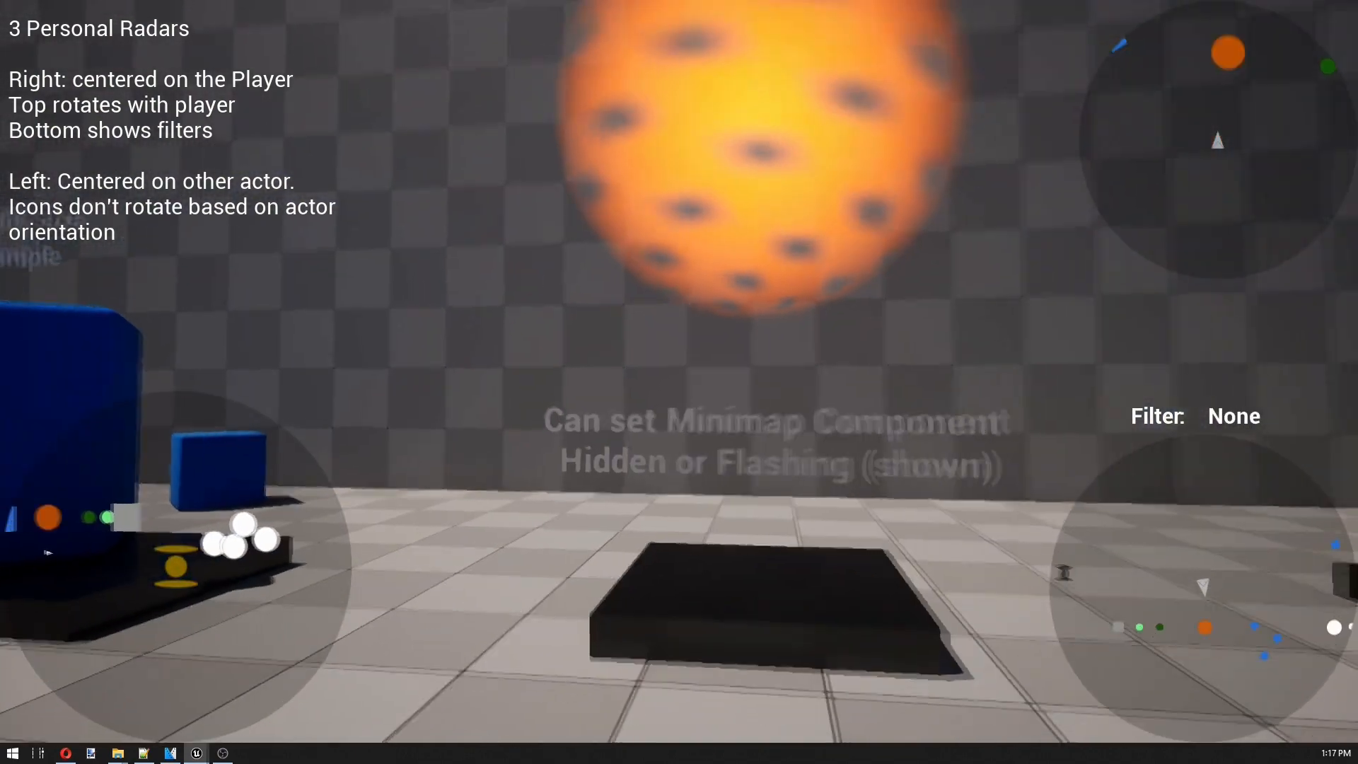
{"action": "key", "text": "d"}
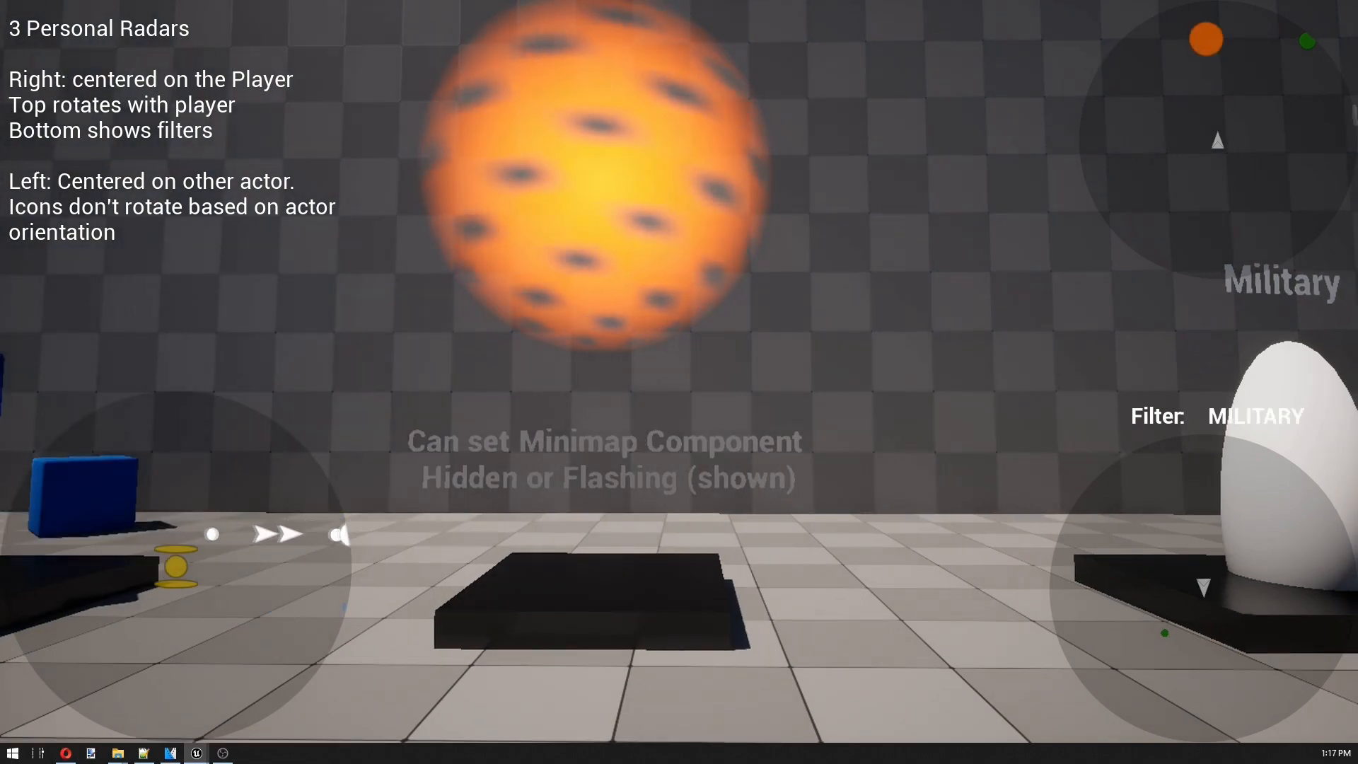
{"action": "key", "text": "f"}
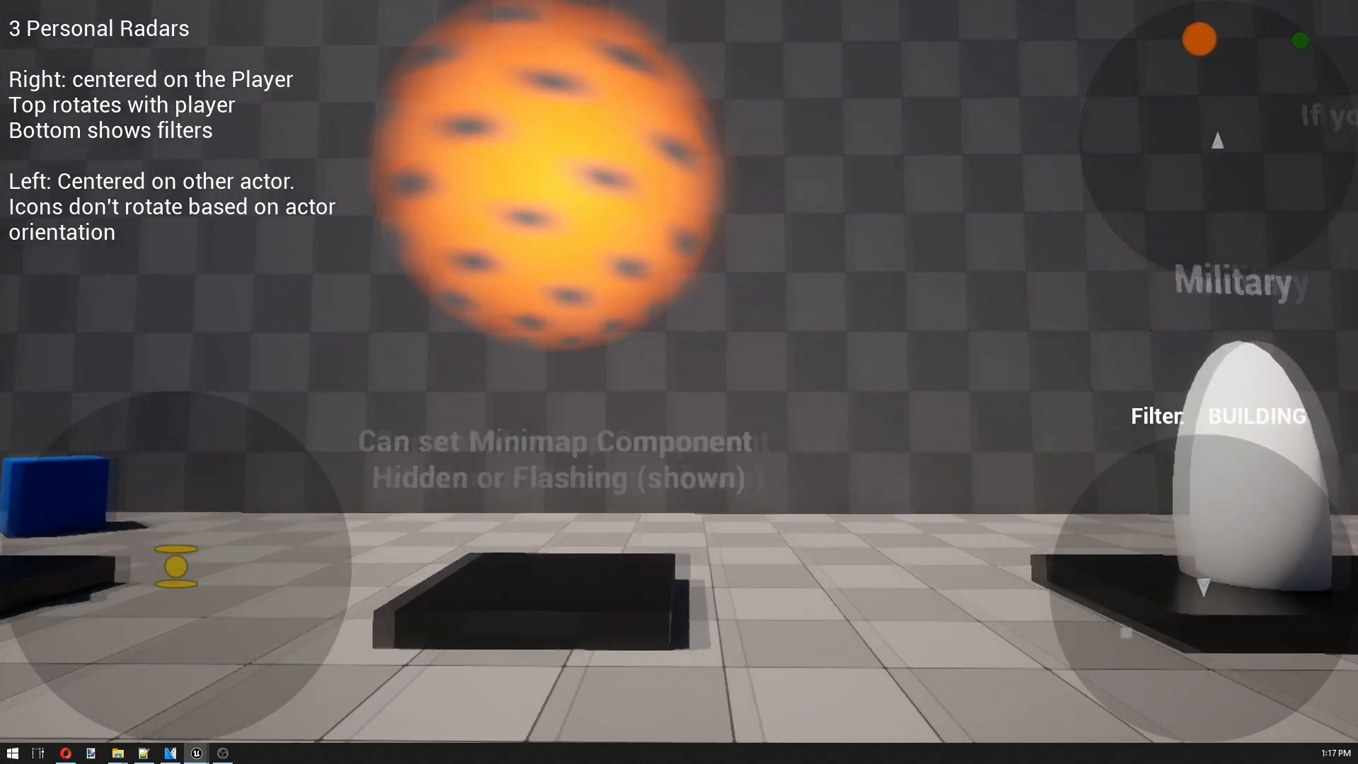
{"action": "key", "text": "f"}
{"action": "key", "text": "s"}
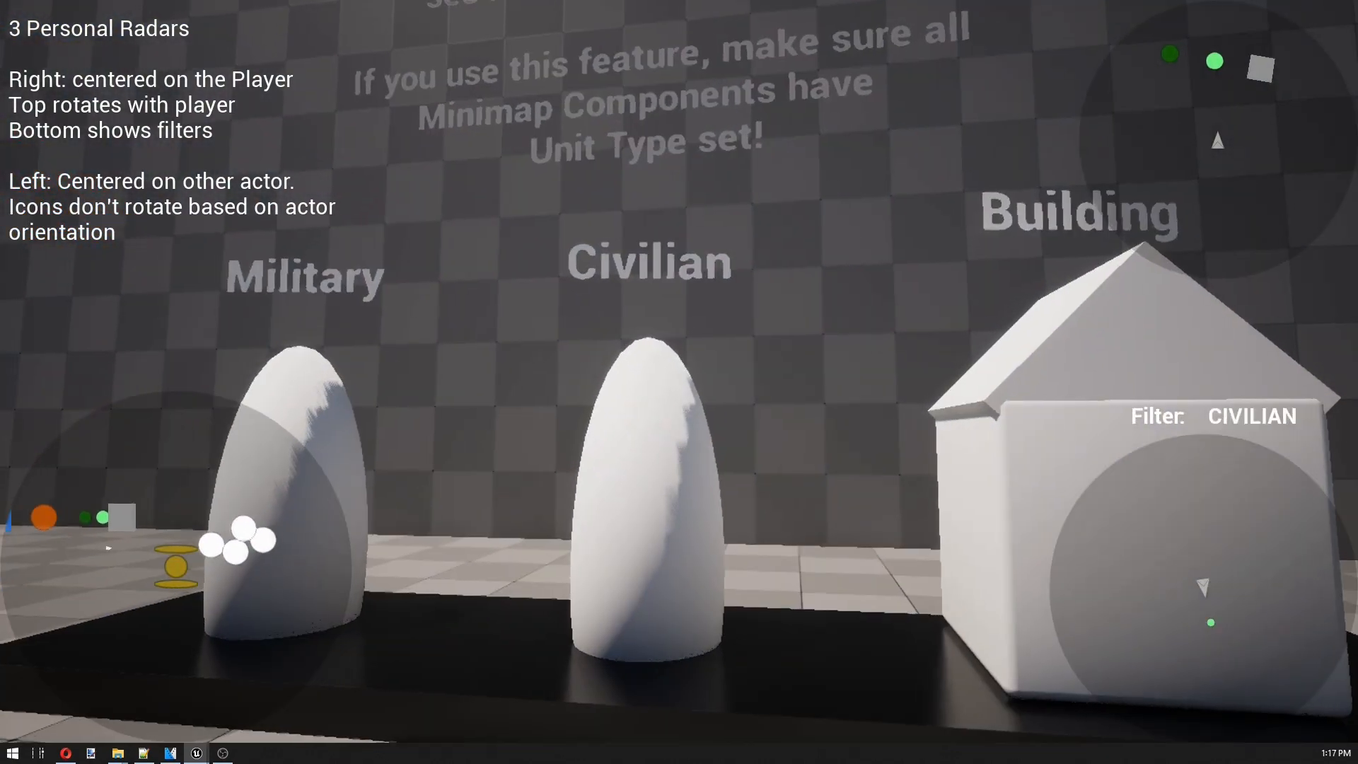
- Examine how the Military, Civilian and Building example actors appear on the filtered radar under each unit type filter
{"action": "key", "text": "f"}
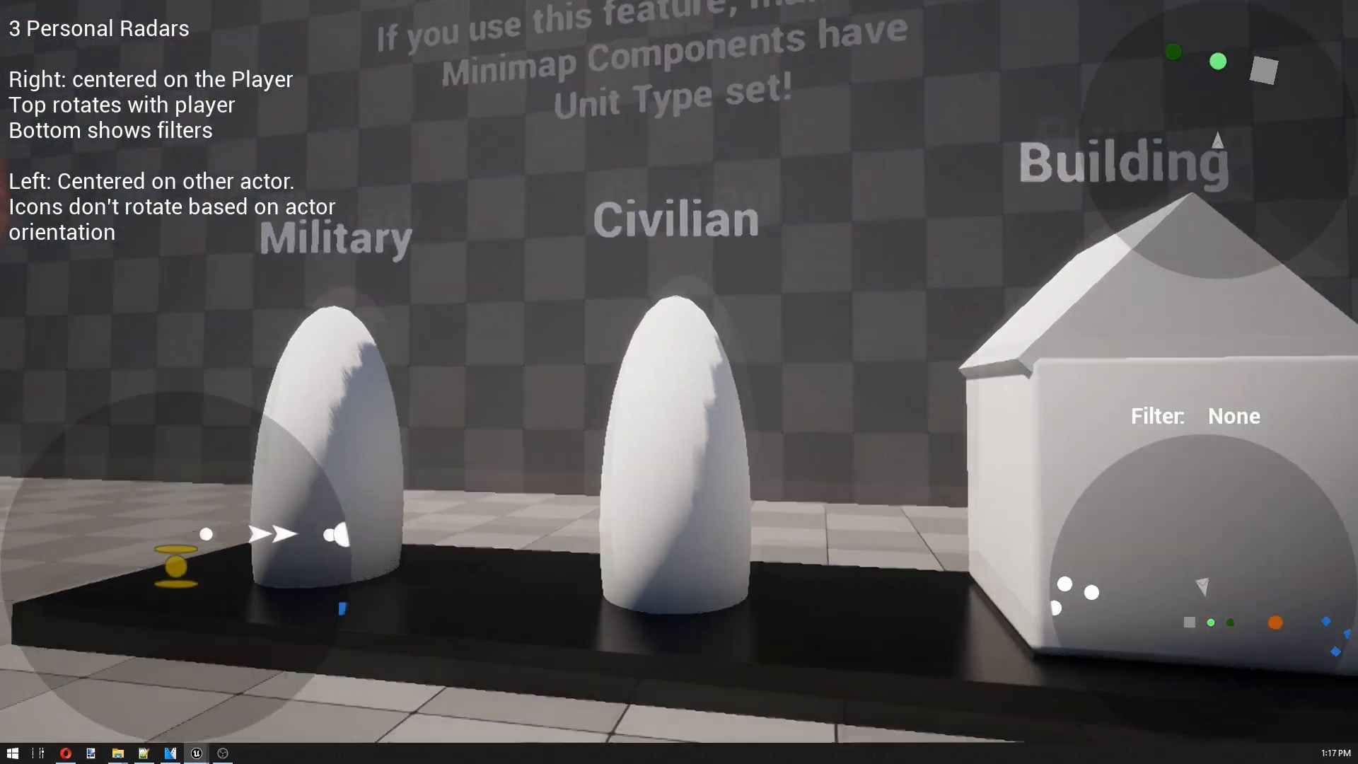
{"action": "key", "text": "d"}
{"action": "key", "text": "f"}
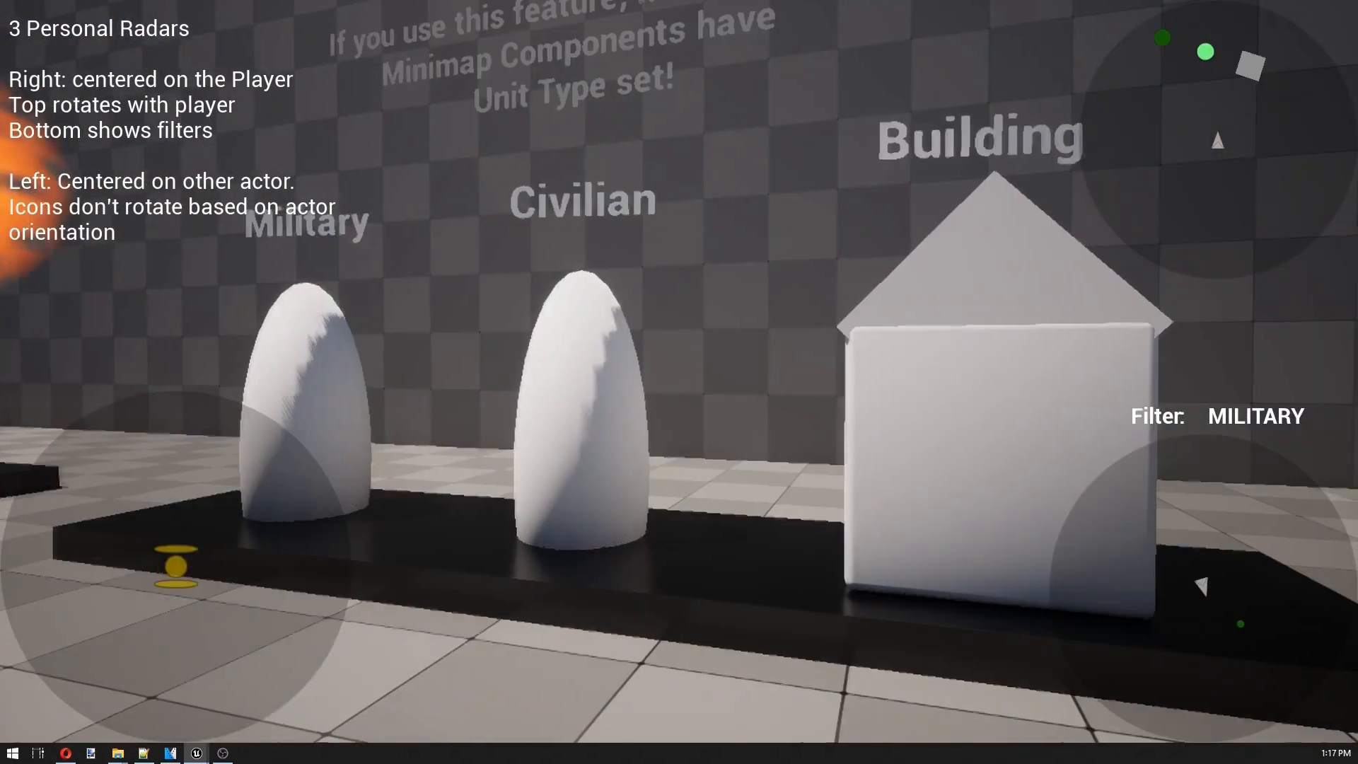
{"action": "key", "text": "f"}
{"action": "key", "text": "f"}
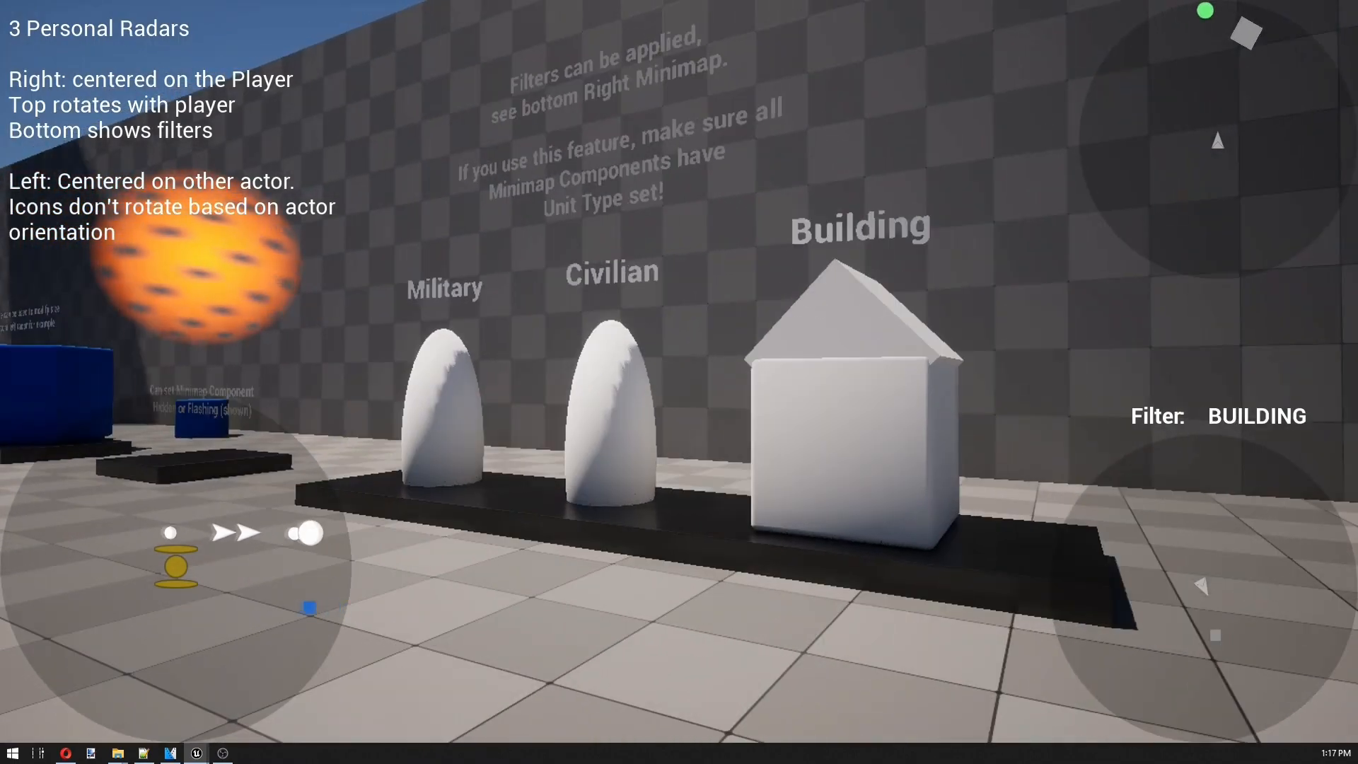
{"action": "key", "text": "f"}
{"action": "key", "text": "w"}
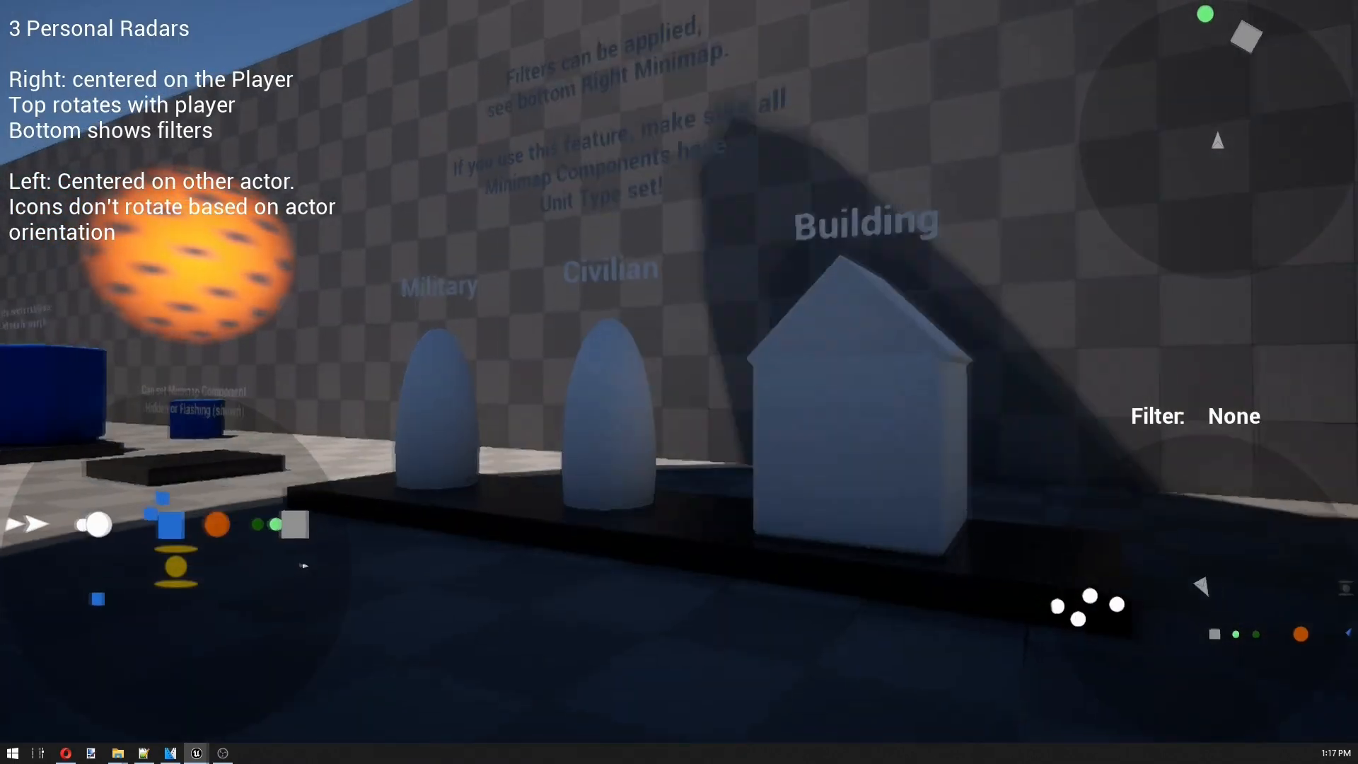
{"action": "key", "text": "s"}
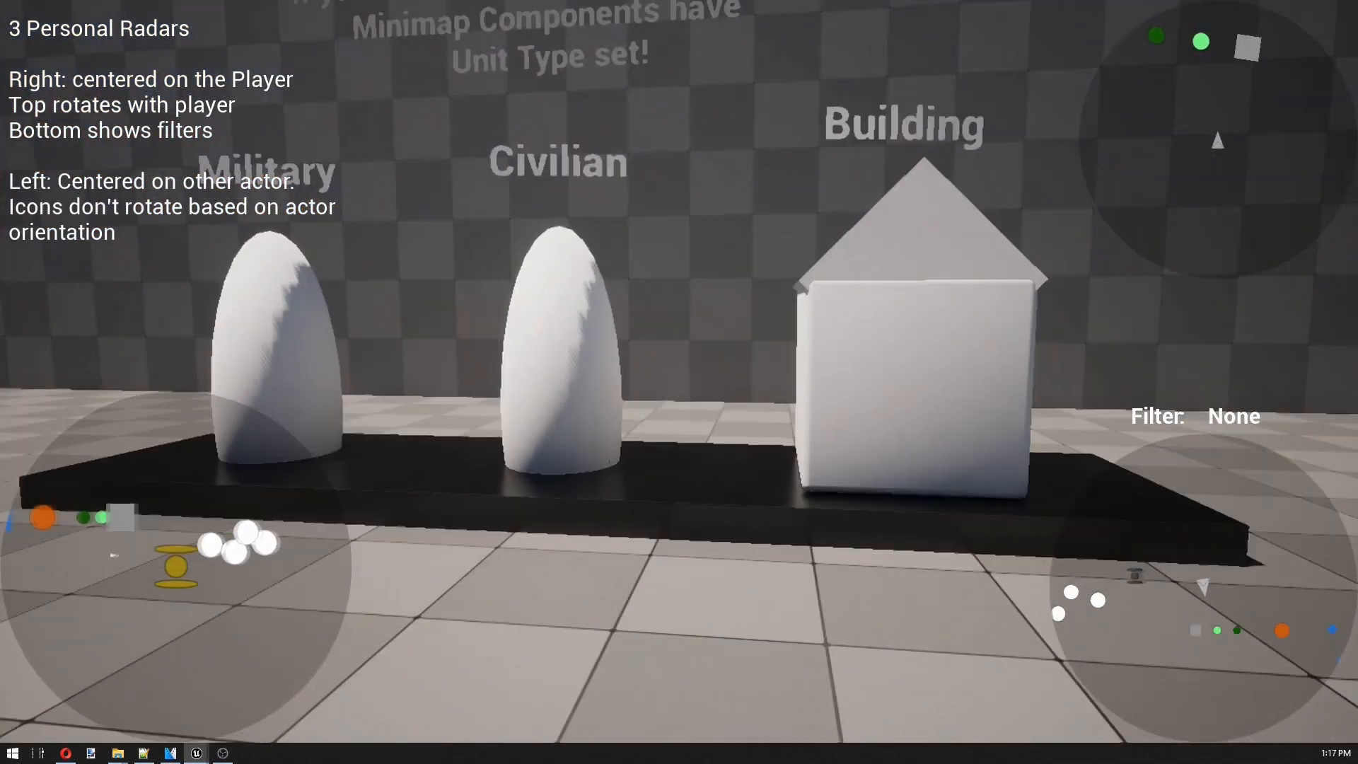
{"action": "key", "text": "f"}
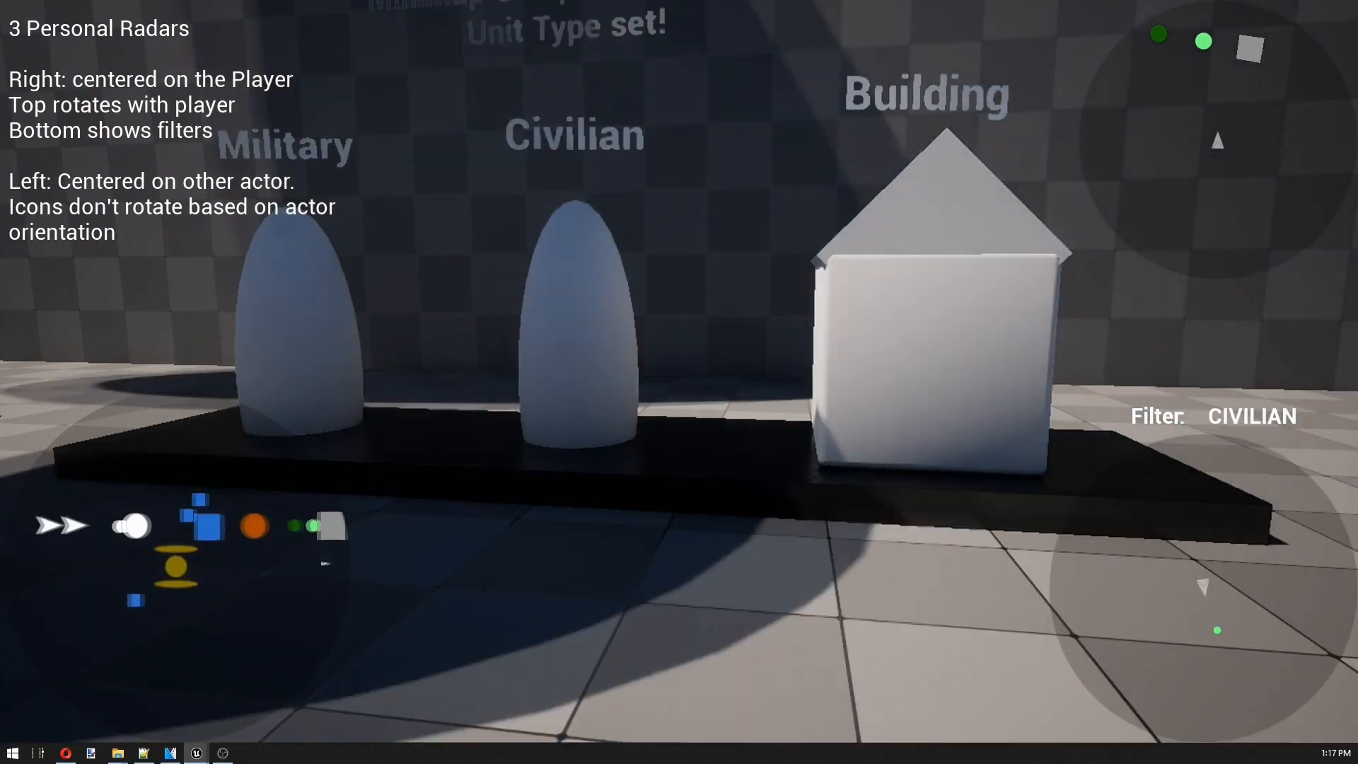
{"action": "key", "text": "f"}
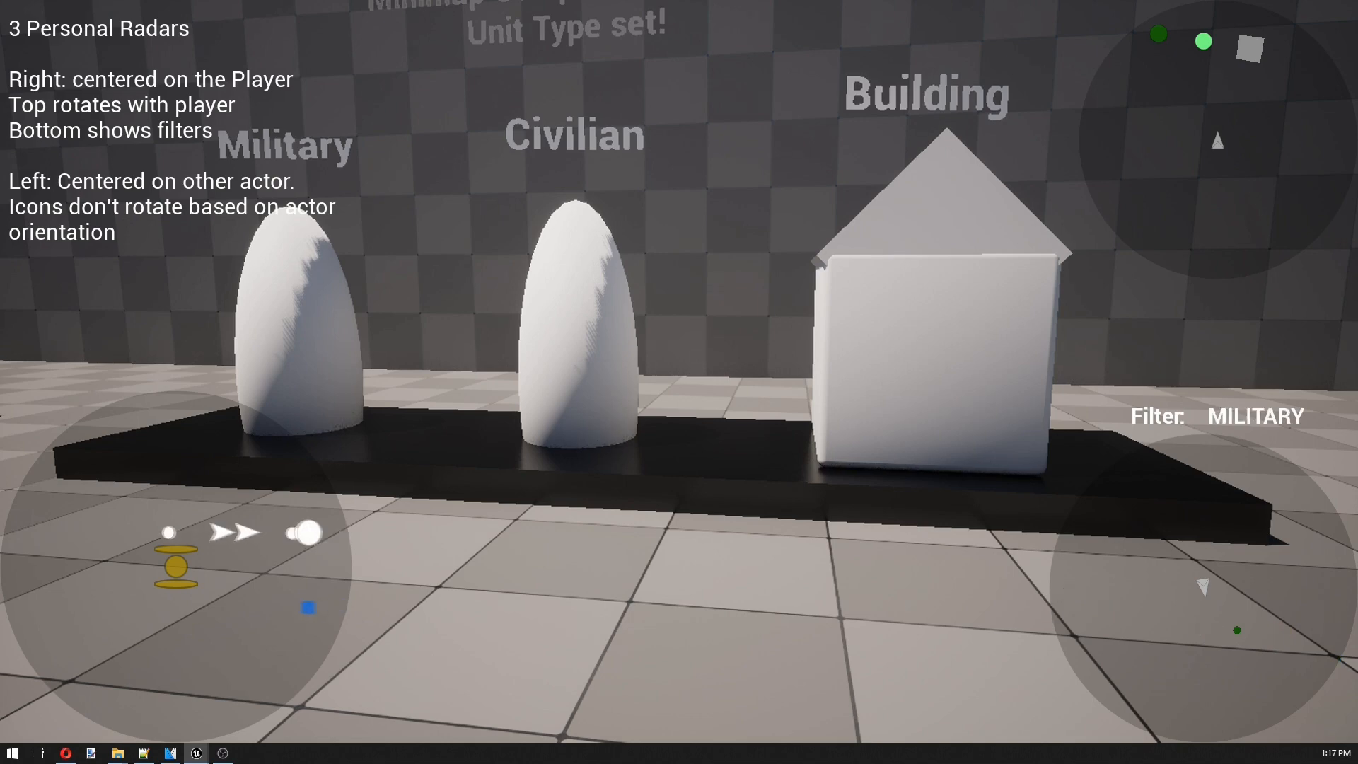
- Compare the filtered radar under the Military, Building, Civilian and None filters in front of the unit type example actors
{"action": "key", "text": "f"}
{"action": "key", "text": "f"}
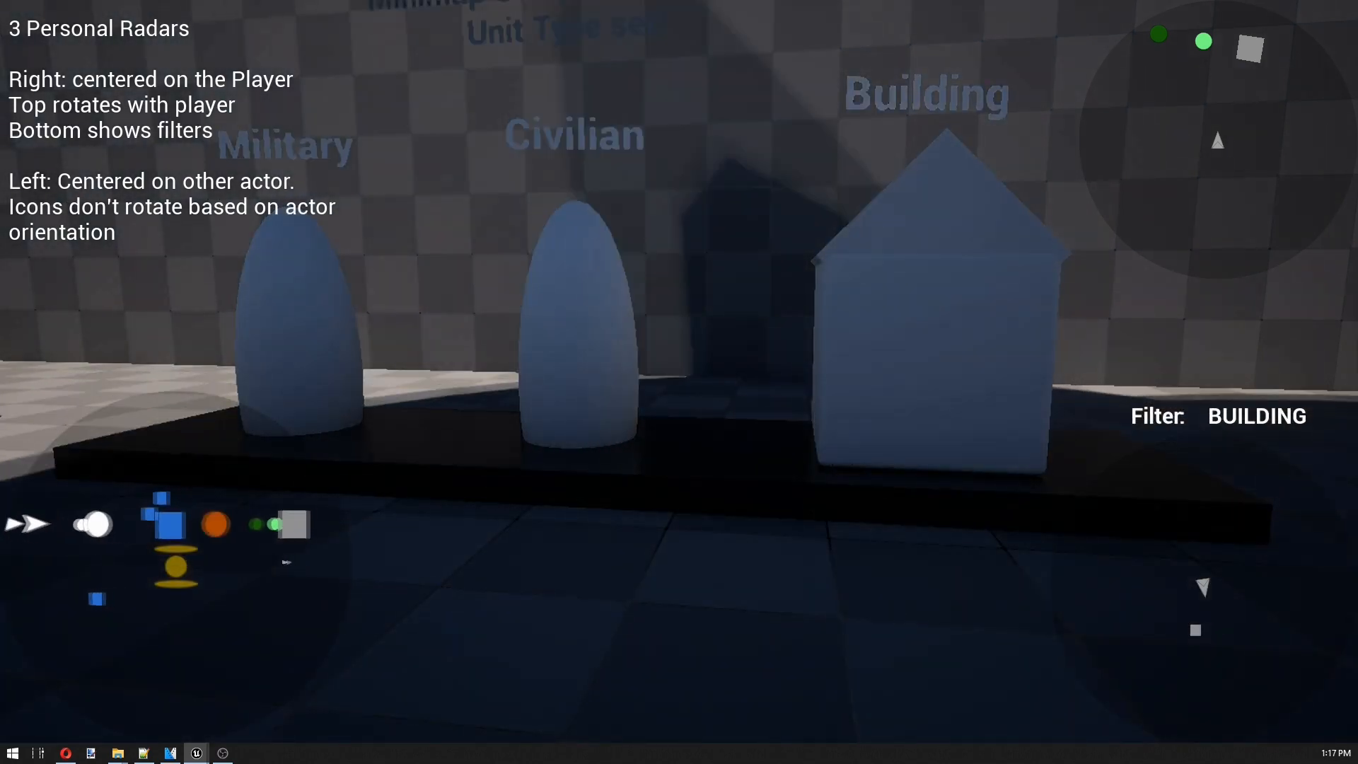
{"action": "key", "text": "f"}
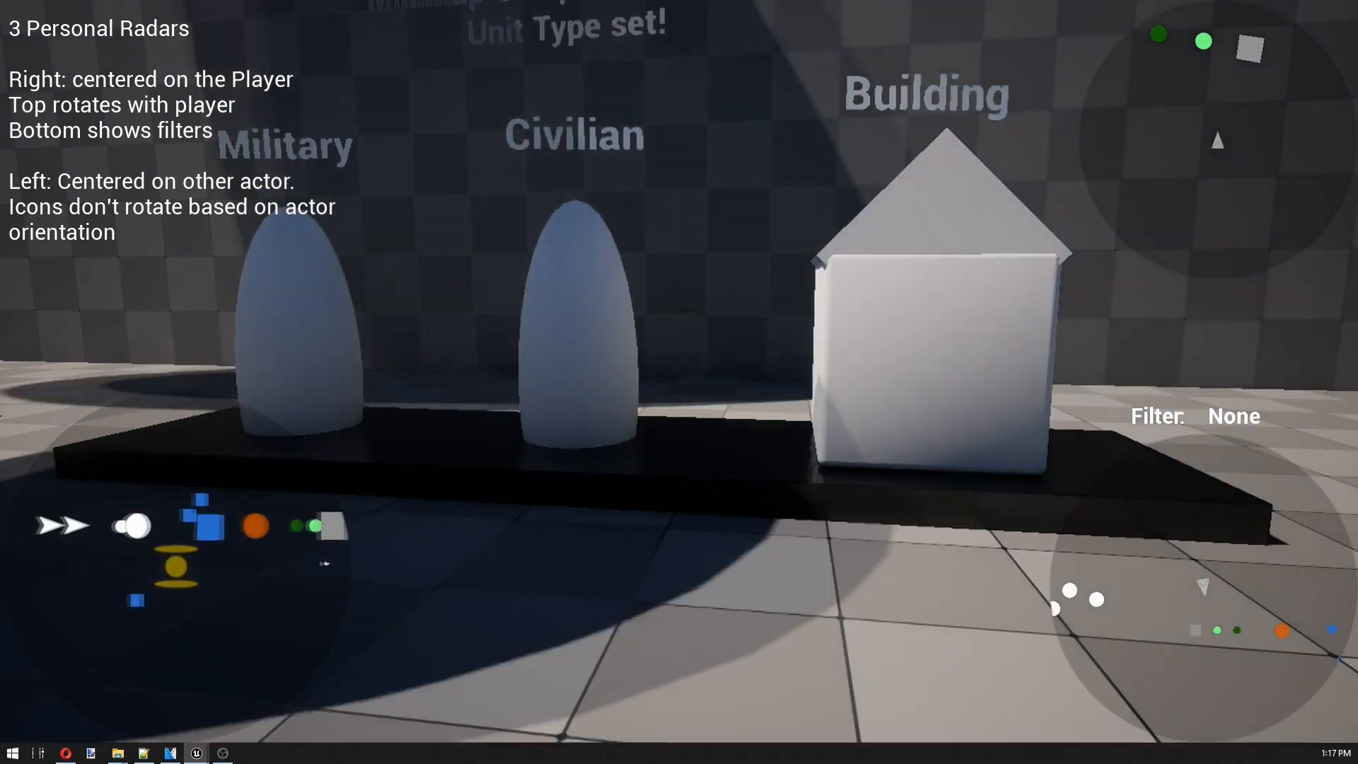
{"action": "key", "text": "f"}
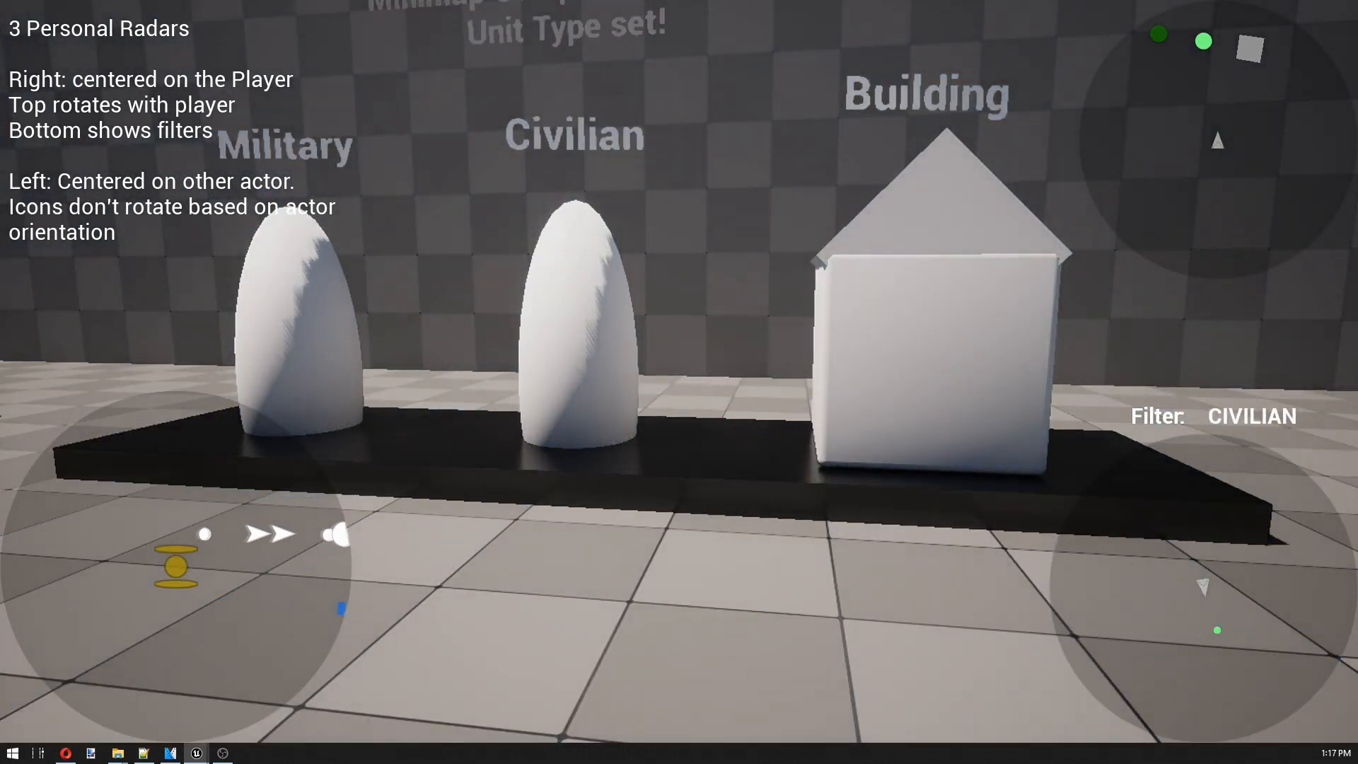
{"action": "key", "text": "f"}
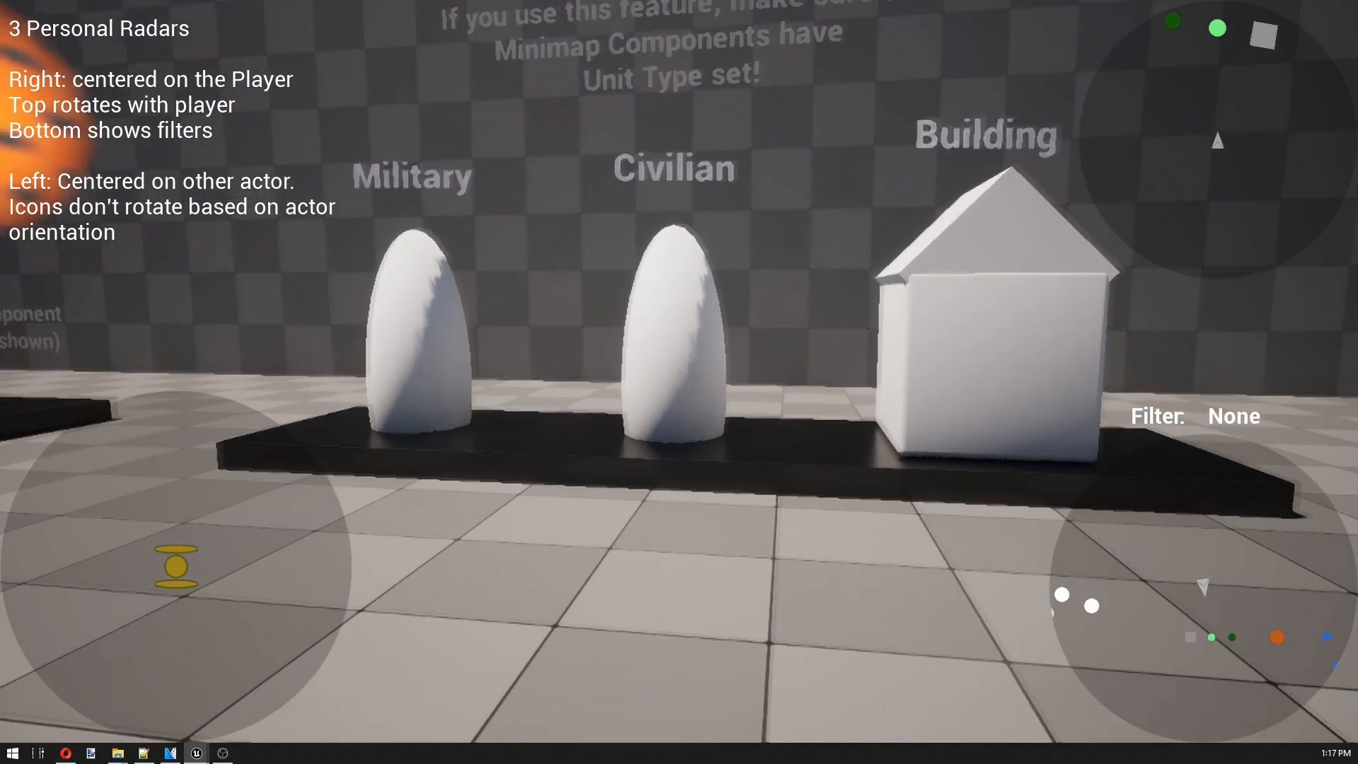
- Walk around the unit type examples and the flashing component example, watching the filtered radar as its filter changes
{"action": "key", "text": "d"}
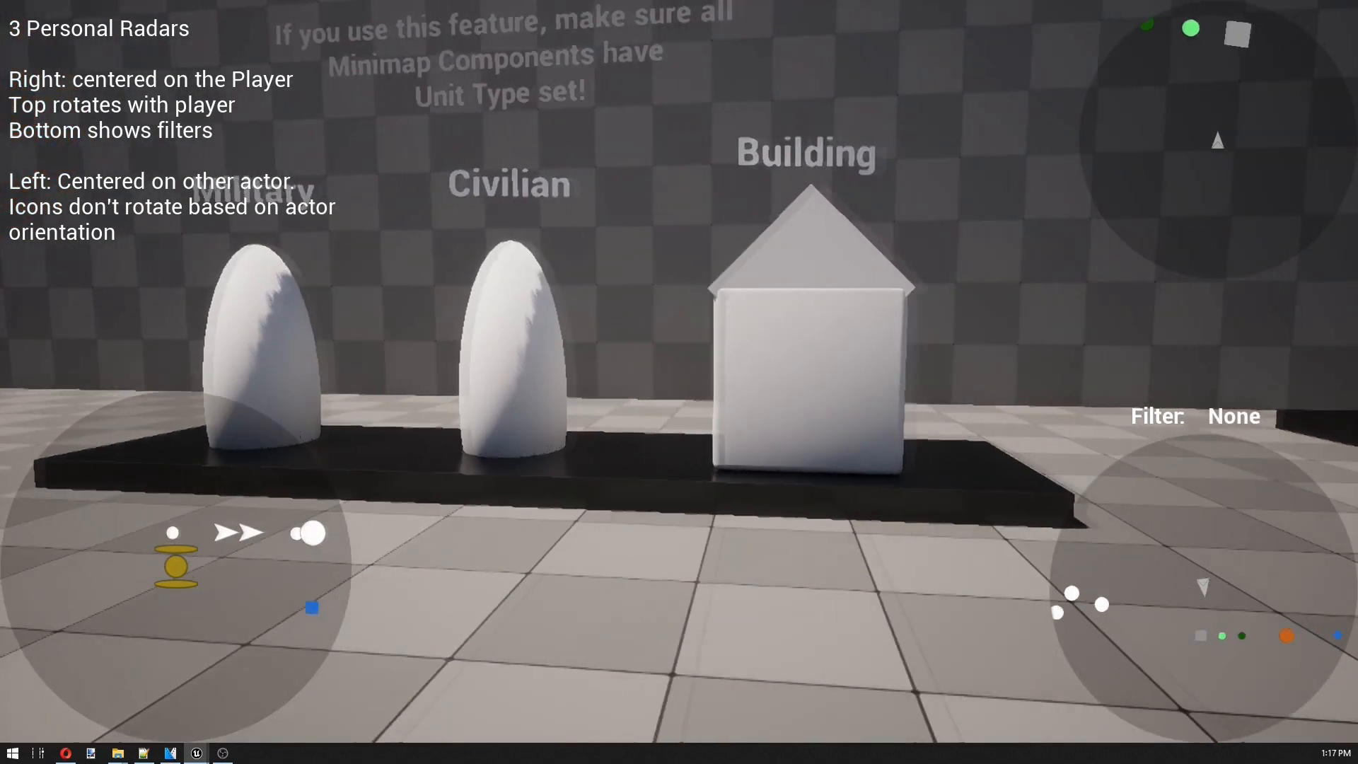
{"action": "key", "text": "w"}
{"action": "key", "text": "f"}
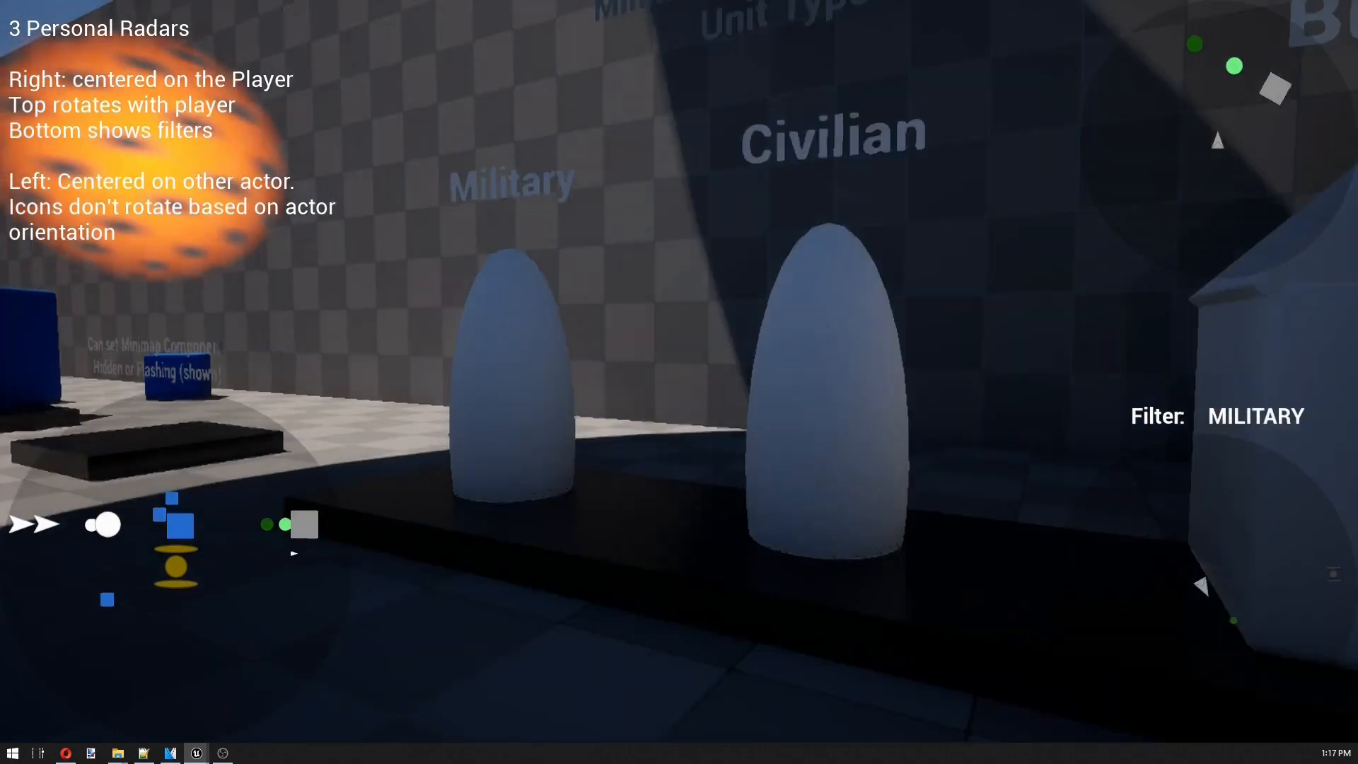
{"action": "key", "text": "f"}
{"action": "key", "text": "w"}
{"action": "key", "text": "f"}
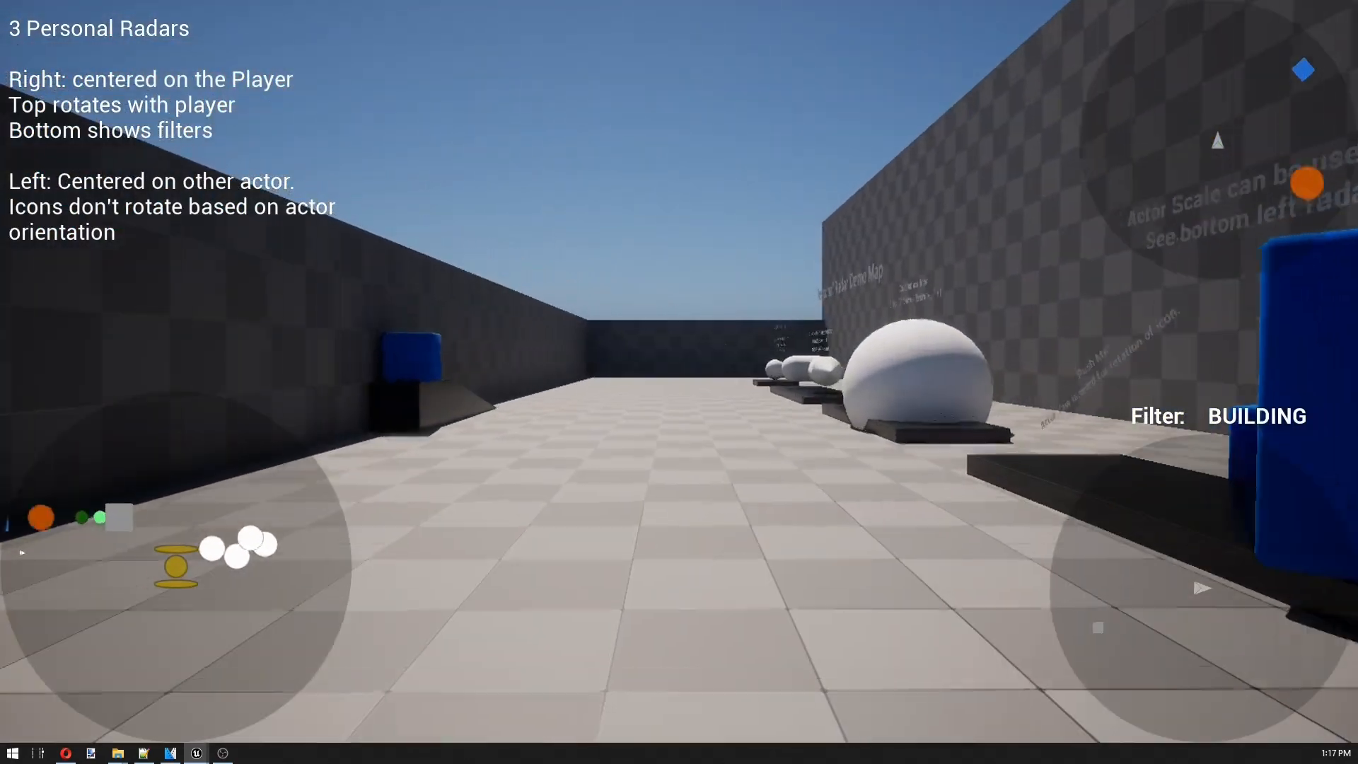
{"action": "key", "text": "f"}
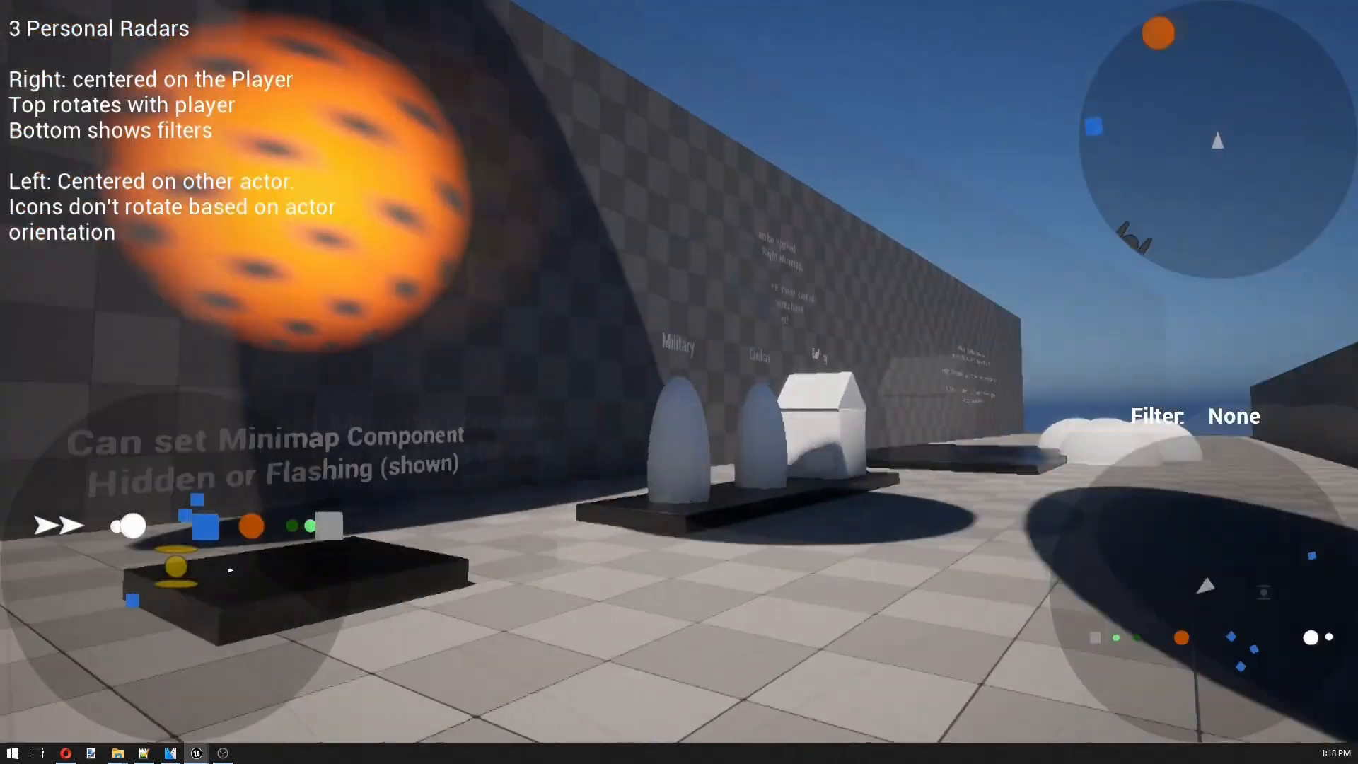
- Return to the Military, Civilian and Building actors and read the note about setting unit types for filtering
{"action": "key", "text": "w"}
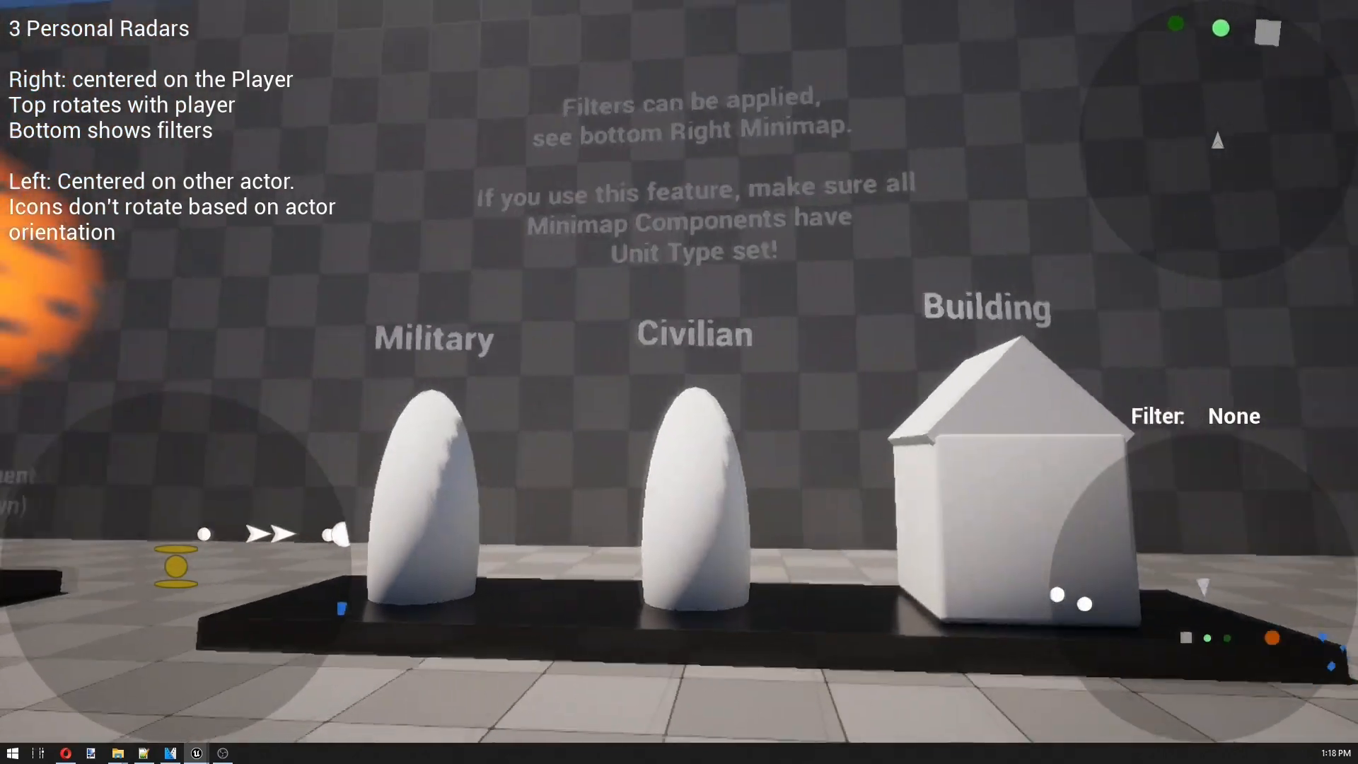
{"action": "key", "text": "f"}
{"action": "key", "text": "f"}
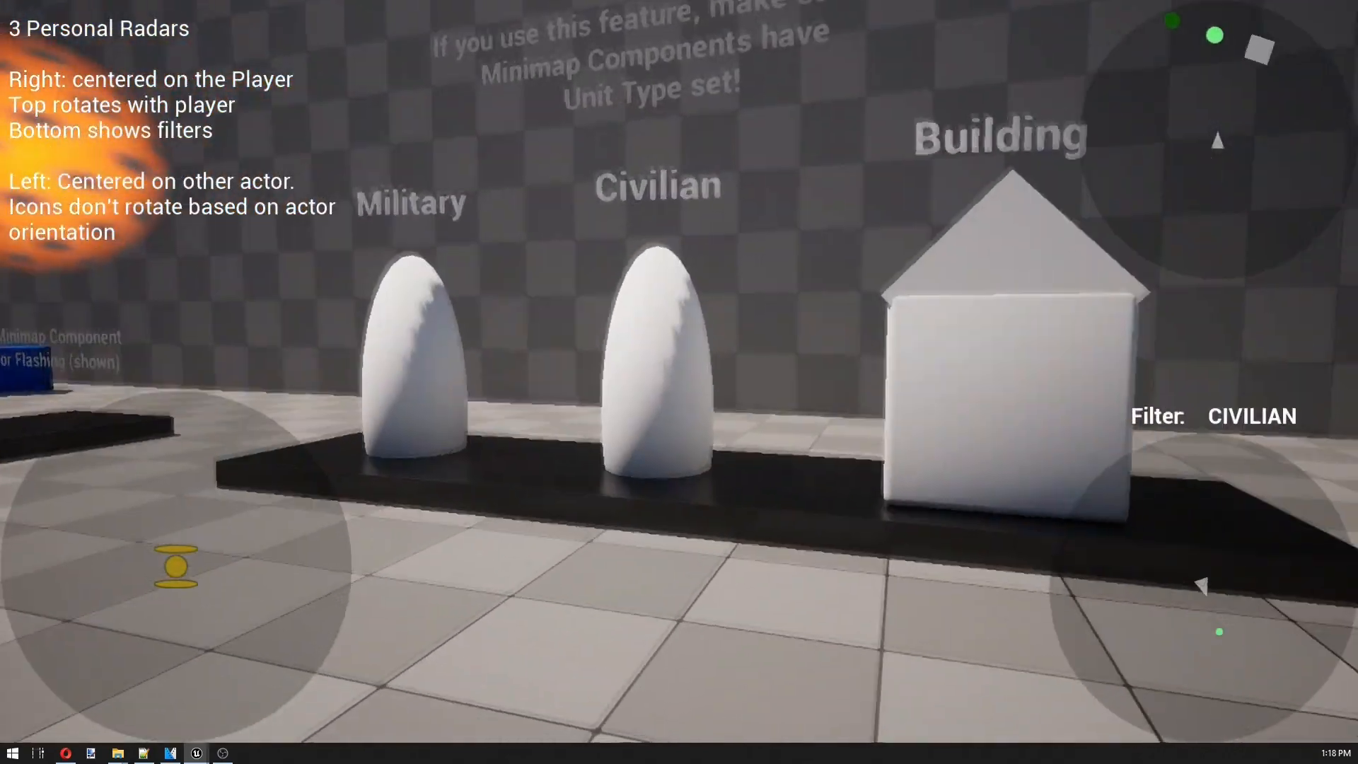
{"action": "key", "text": "w"}
{"action": "key", "text": "f"}
- Visit the moving spheres example and watch how the sphere icons update on the player-centered radars
{"action": "key", "text": "a"}
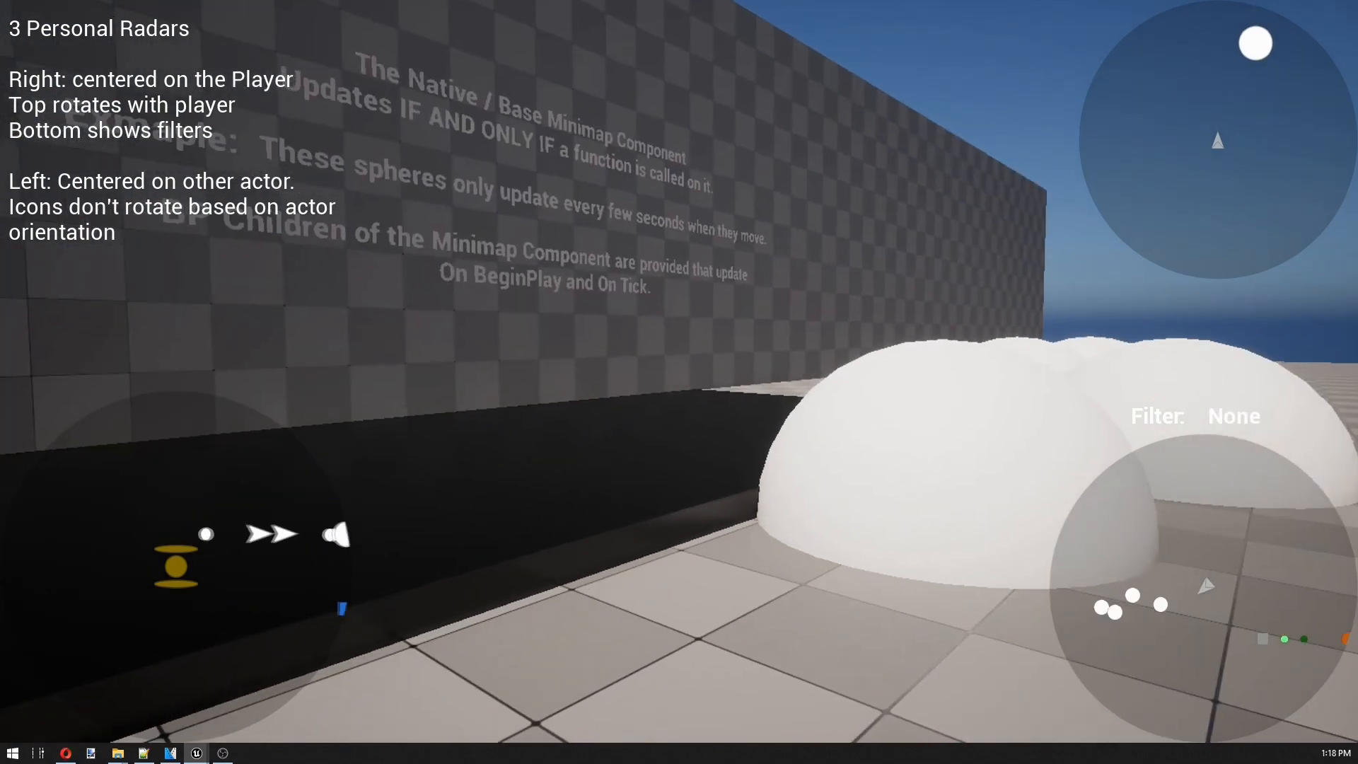
{"action": "key", "text": "d"}
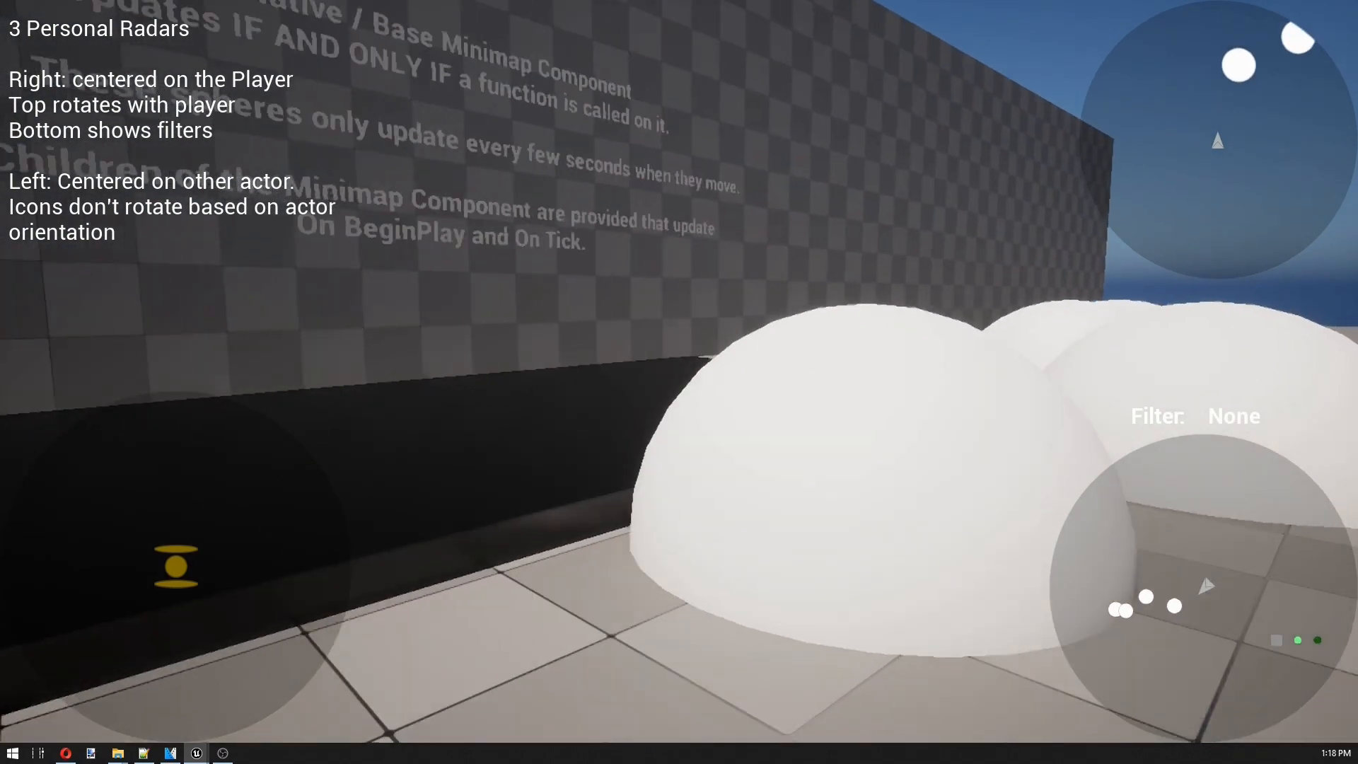
{"action": "key", "text": "f"}
{"action": "key", "text": "d"}
{"action": "key", "text": "f"}
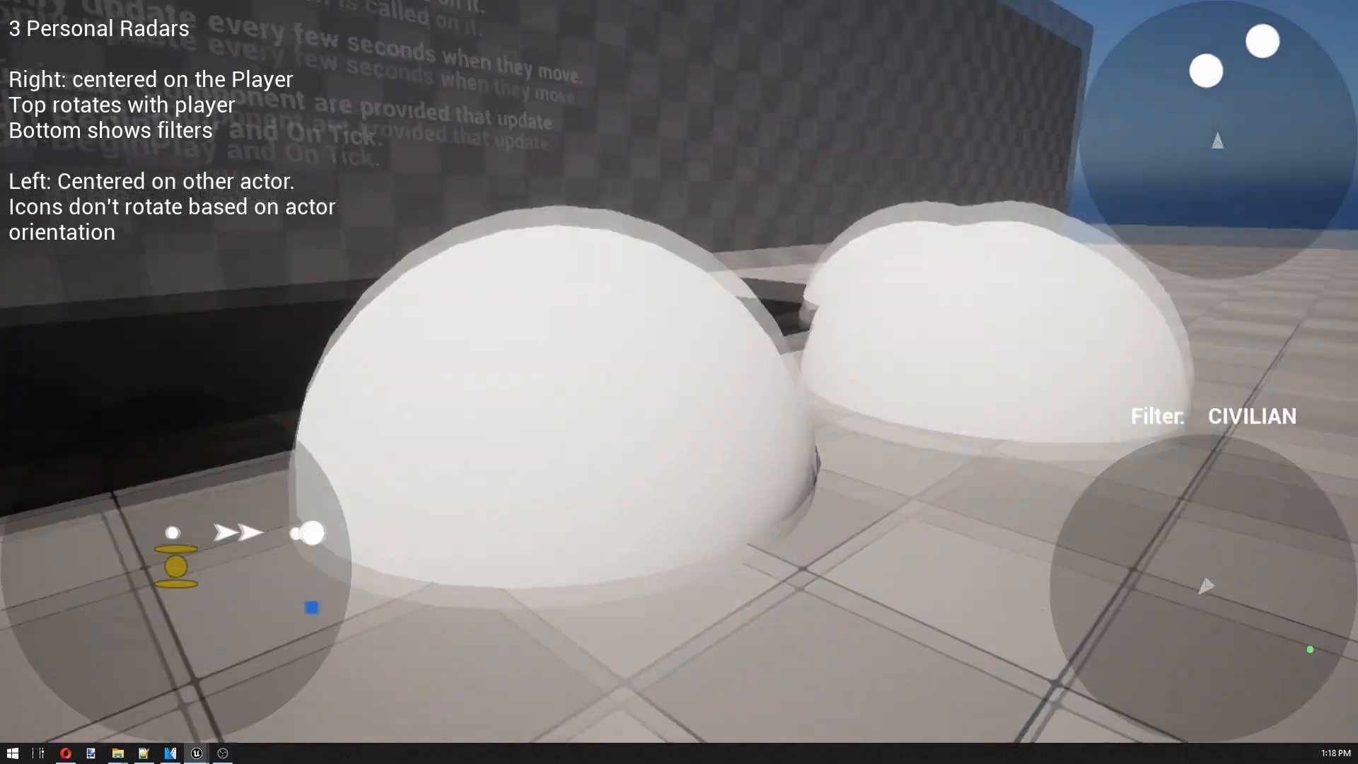
{"action": "key", "text": "f"}
{"action": "key", "text": "f"}
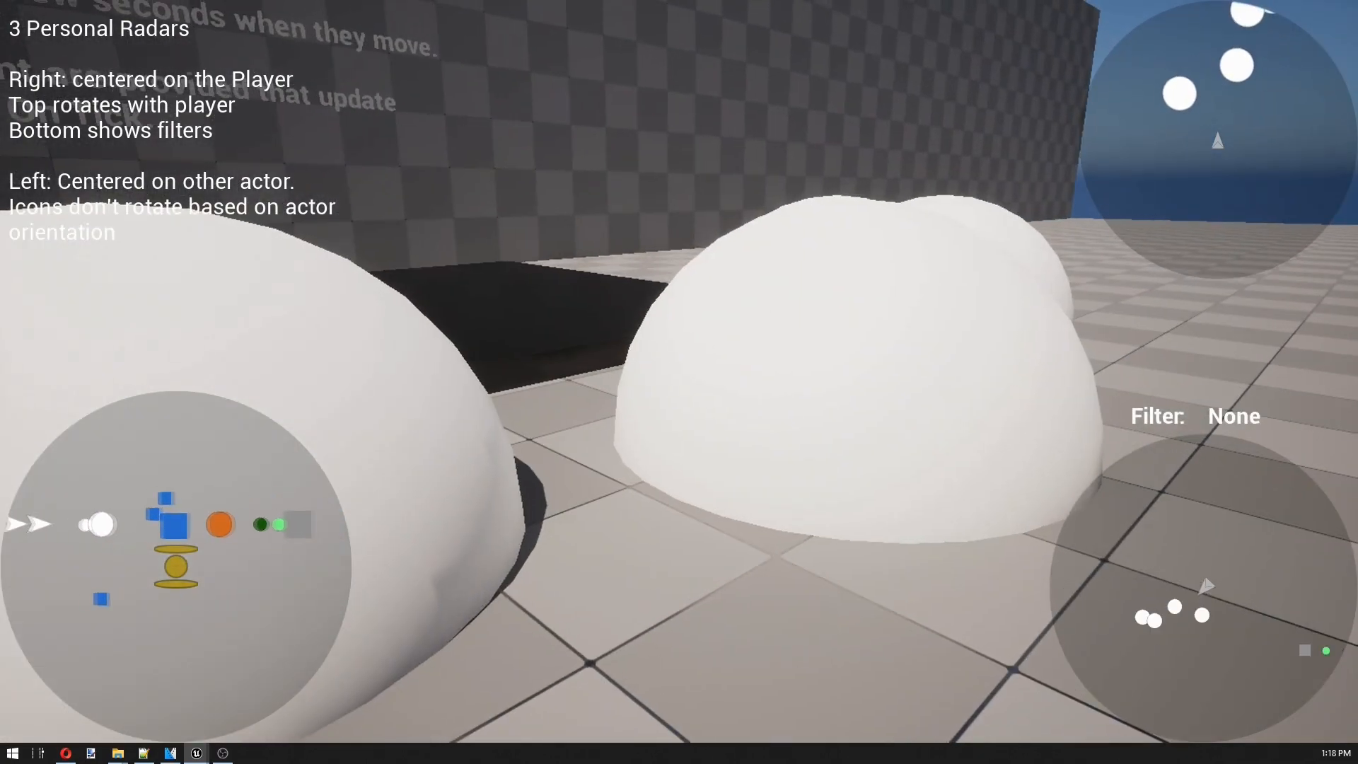
- View the moving spheres from the other side and check their icons on the filtered radar under each unit type filter
{"action": "key", "text": "a"}
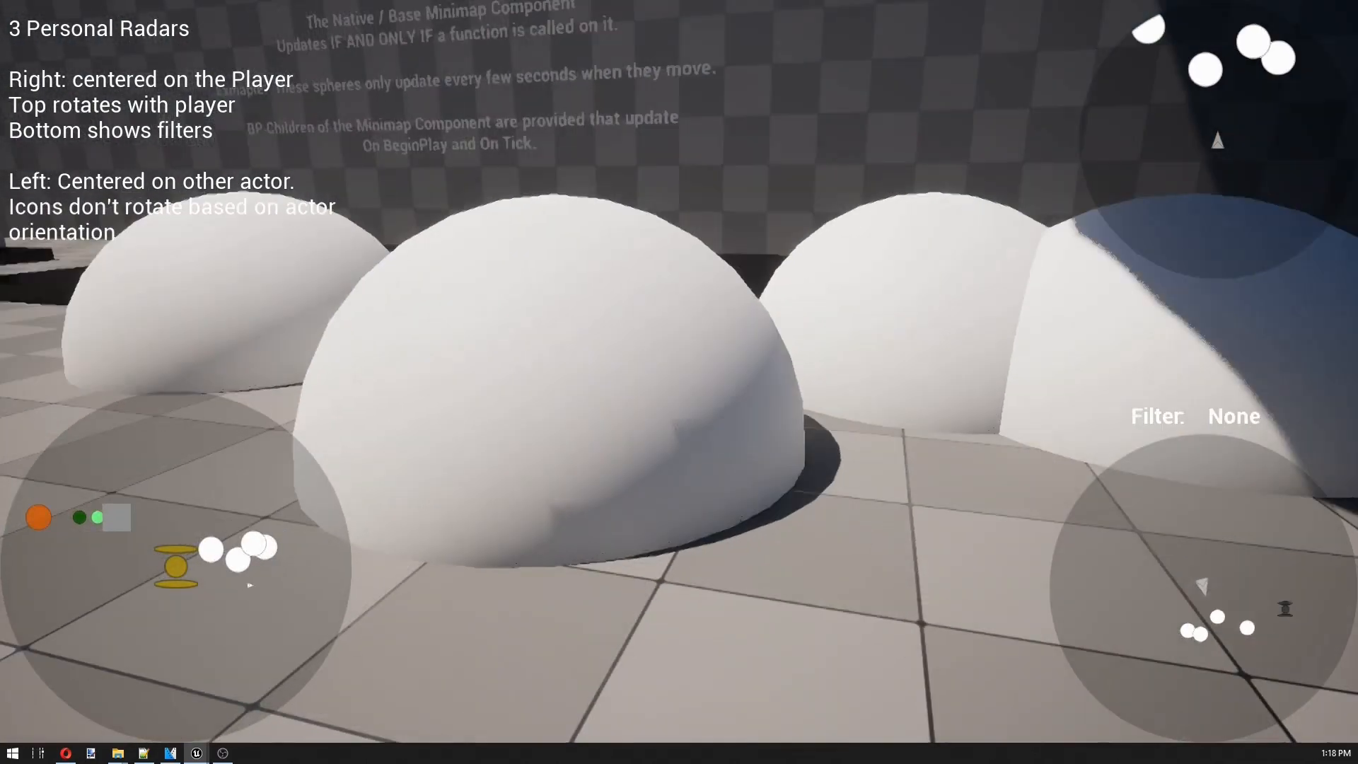
{"action": "key", "text": "f"}
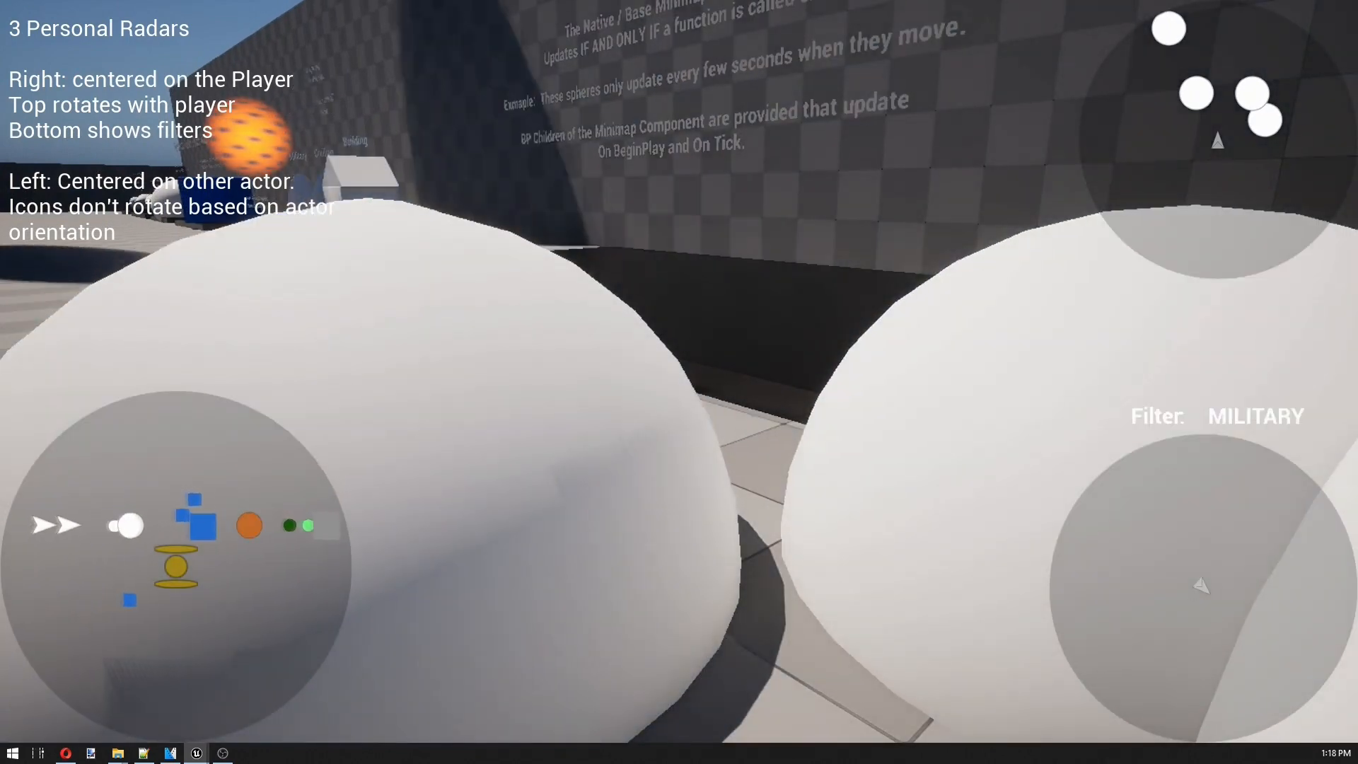
{"action": "key", "text": "f"}
{"action": "key", "text": "s"}
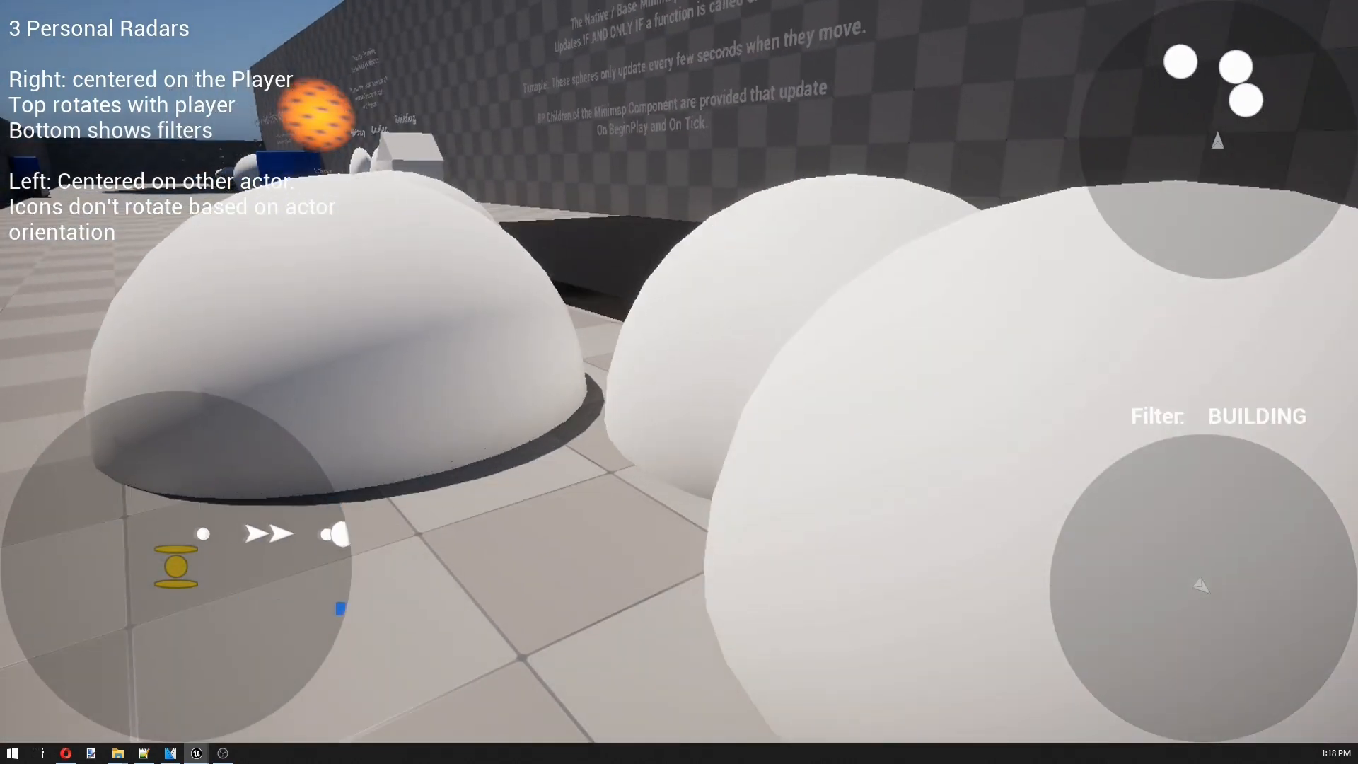
{"action": "key", "text": "w"}
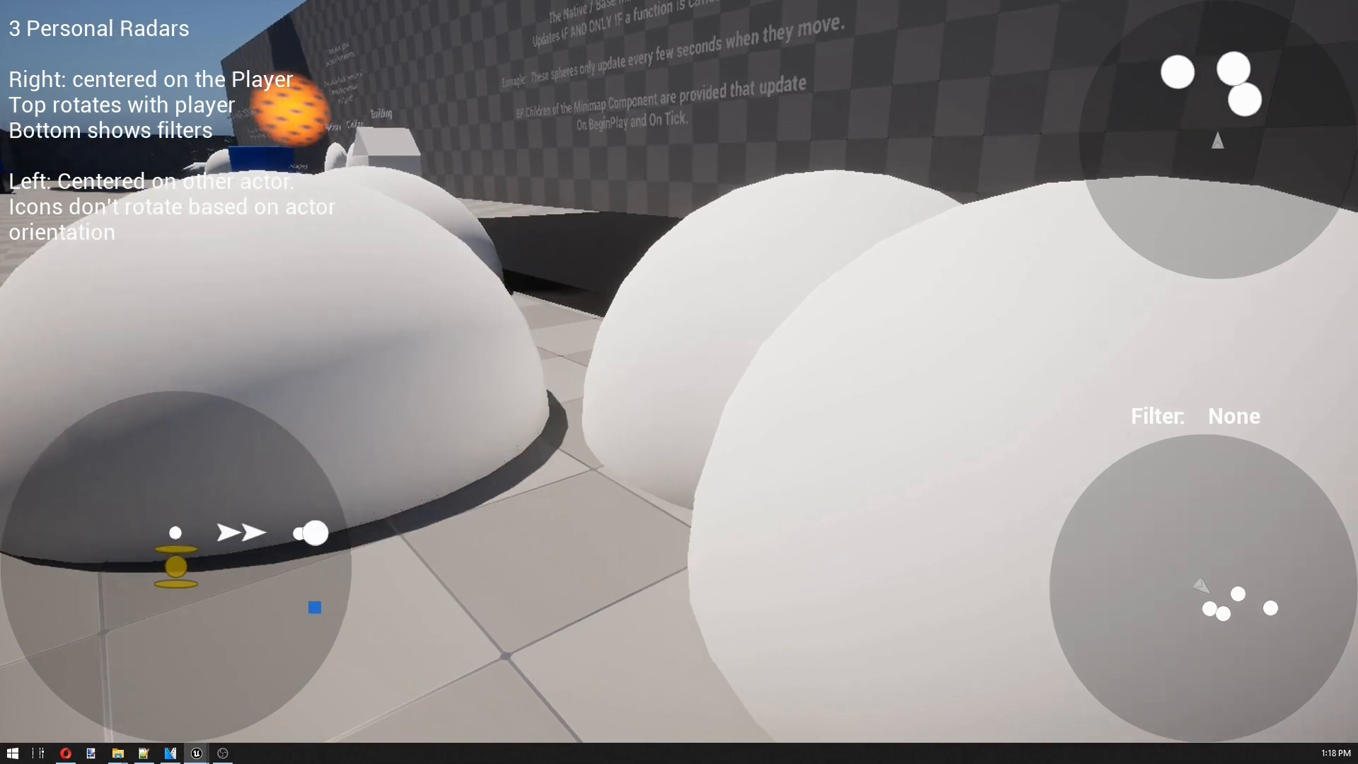
{"action": "key", "text": "f"}
{"action": "key", "text": "f"}
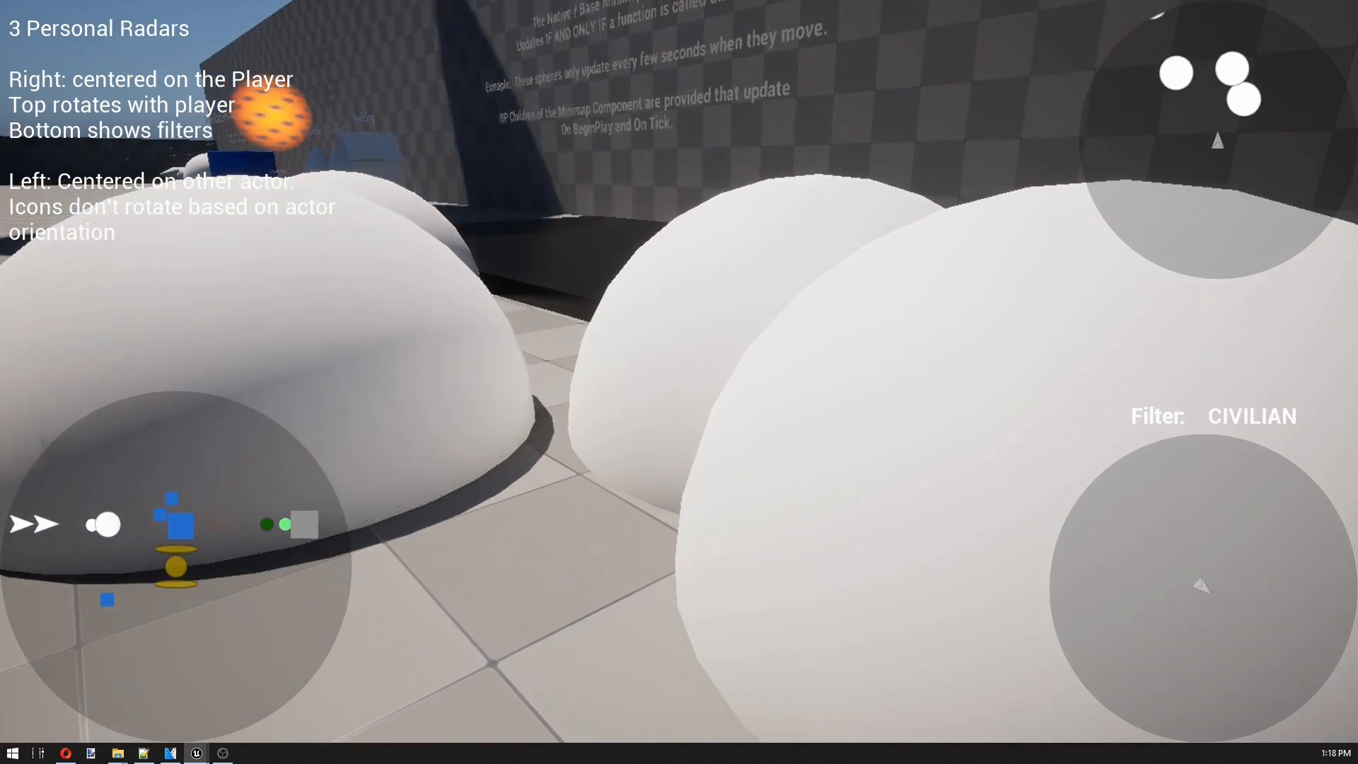
{"action": "key", "text": "f"}
{"action": "key", "text": "f"}
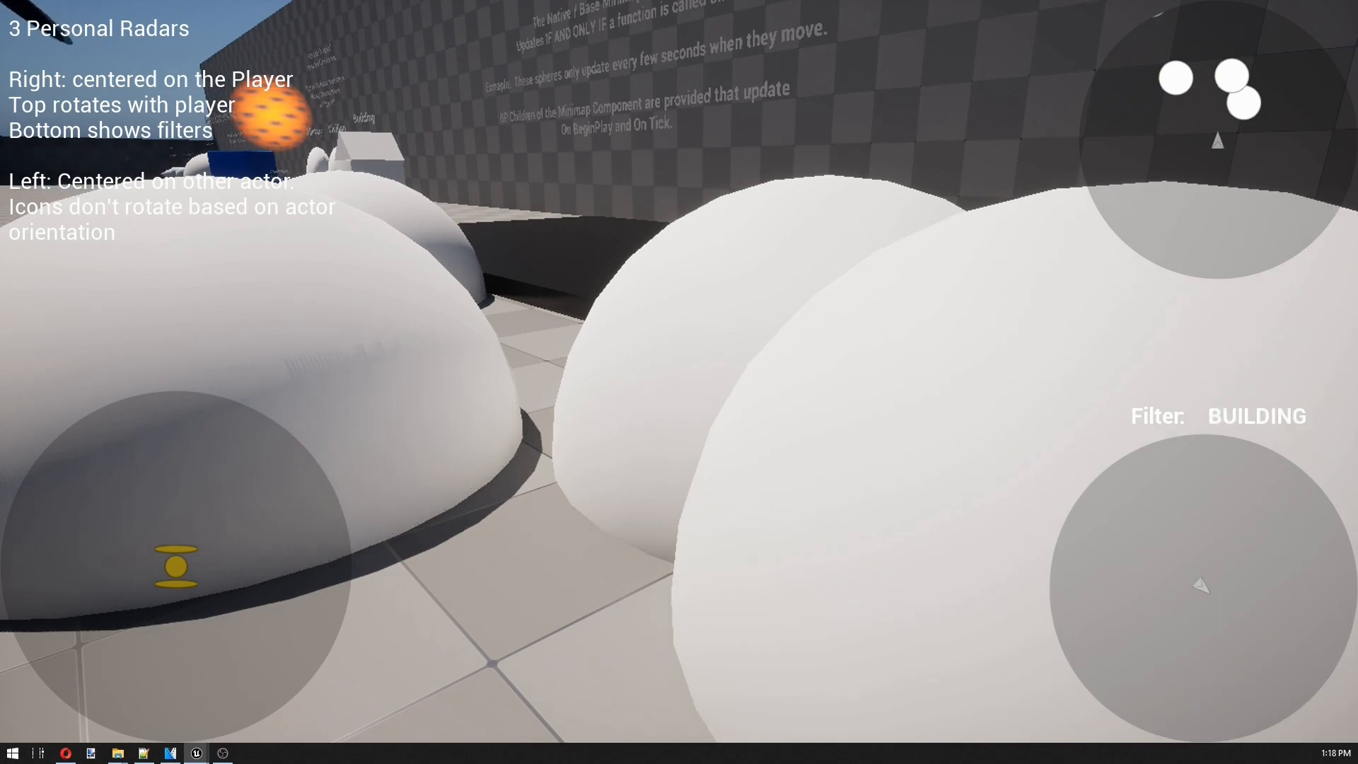
- Walk along the corridor toward the unit type examples, then face the moving spheres again while watching the radars
{"action": "key", "text": "w"}
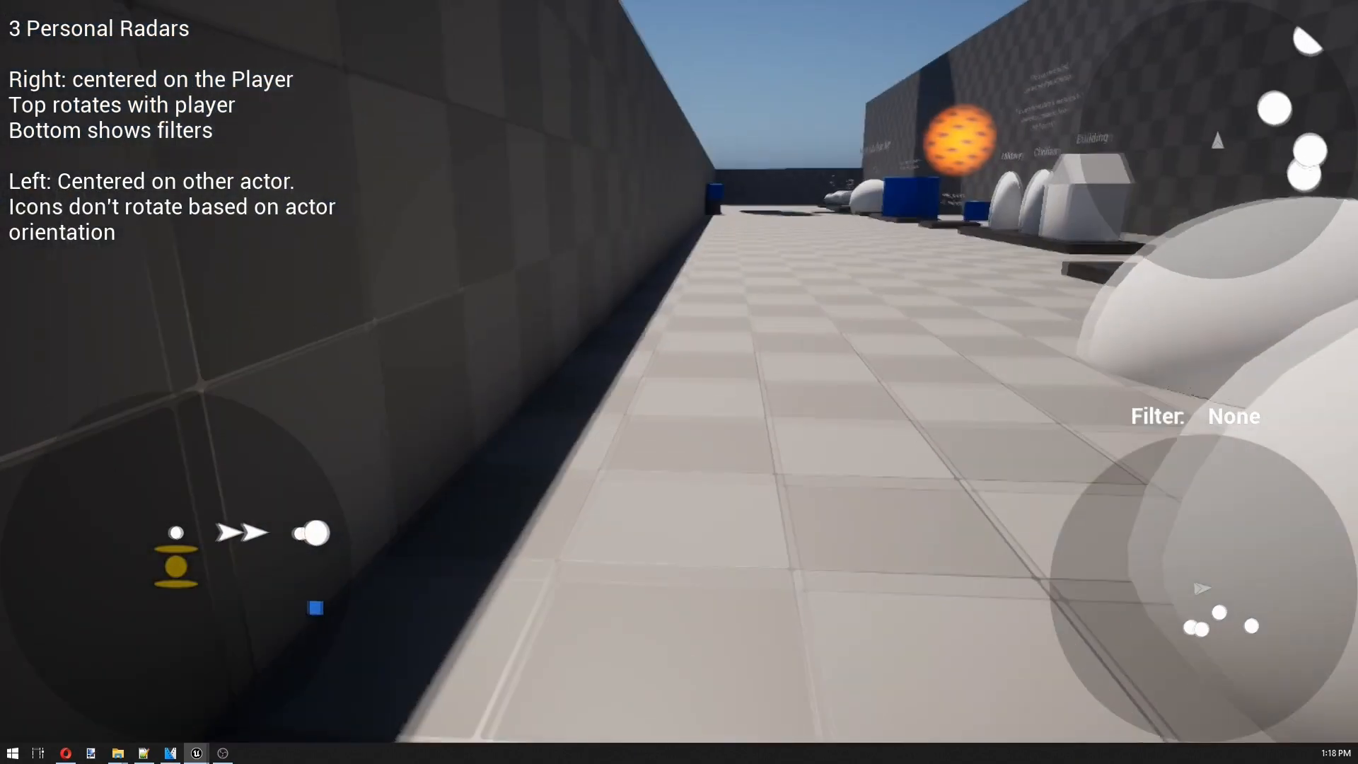
{"action": "key", "text": "w"}
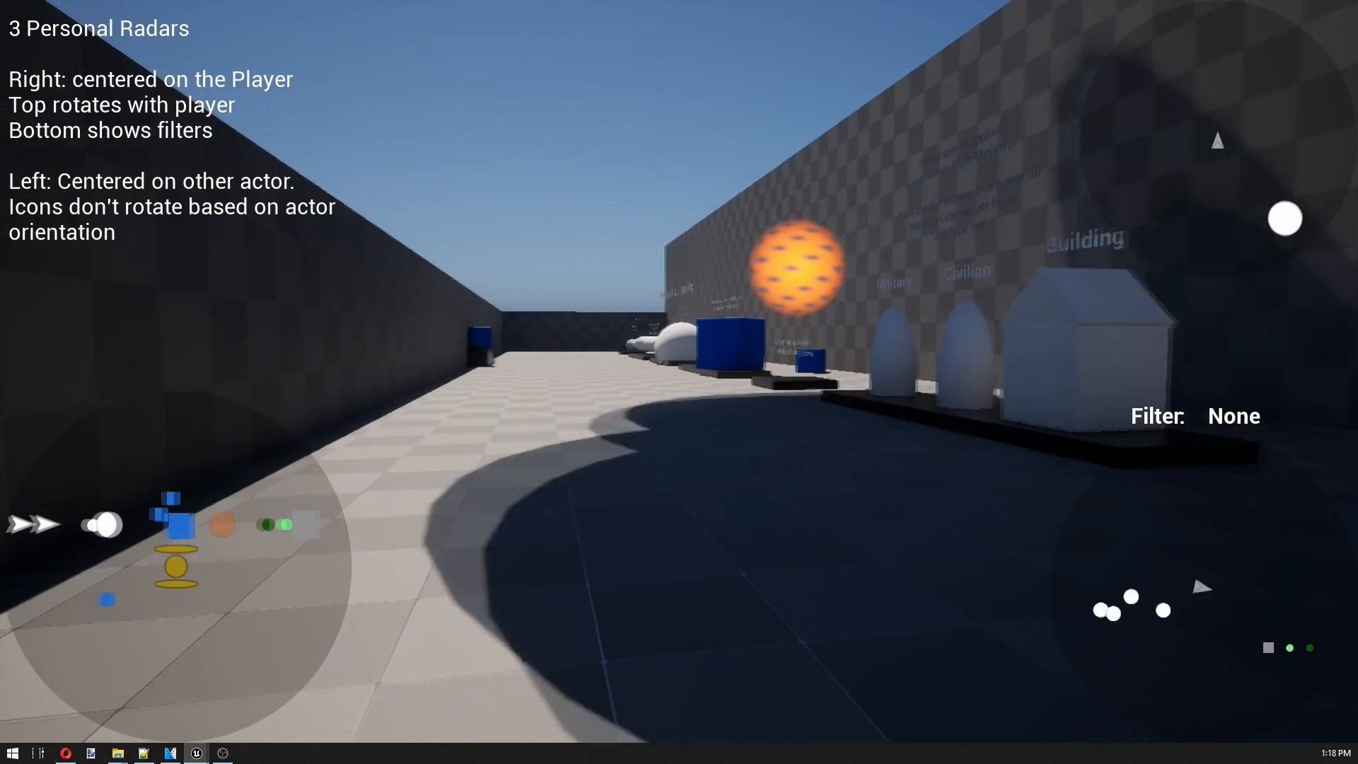
{"action": "key", "text": "w"}
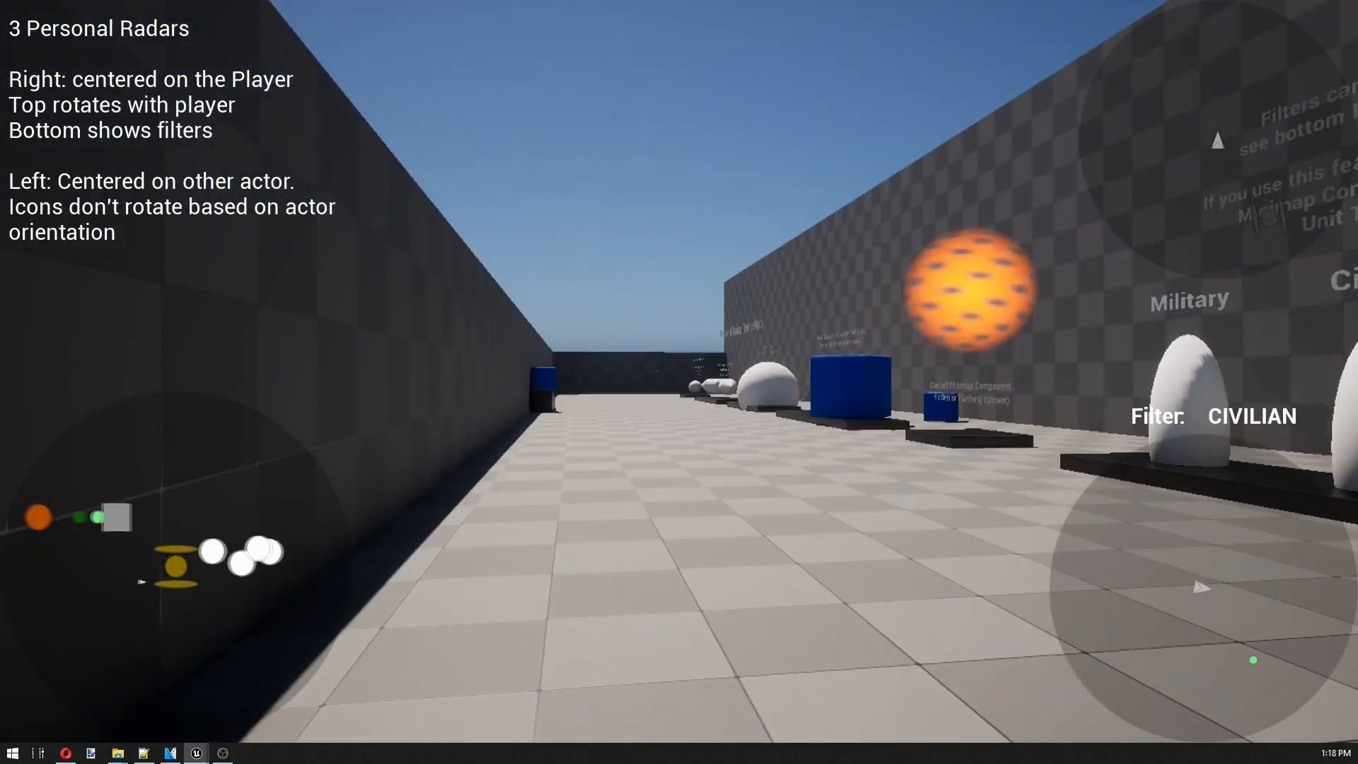
{"action": "key", "text": "w"}
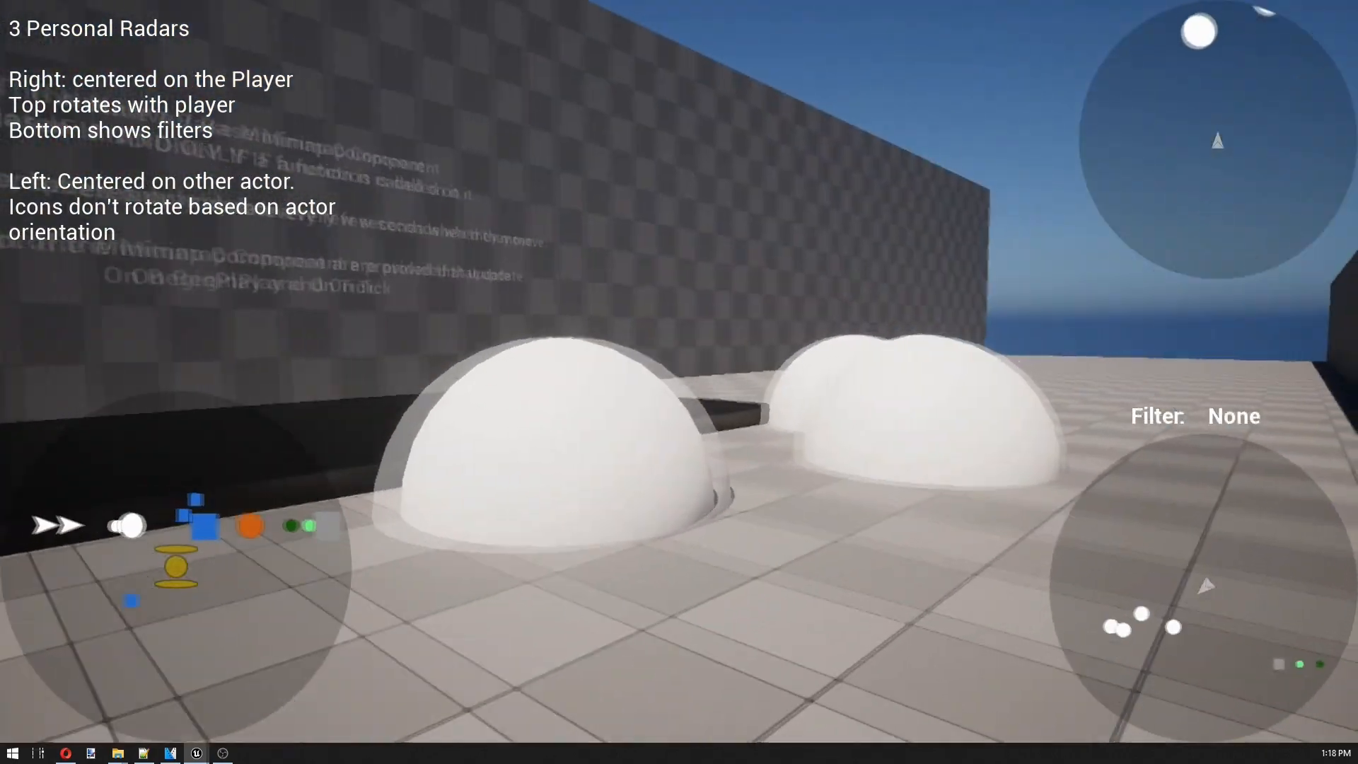
- Stand in front of the moving spheres and compare their movement with their icons on the radars
{"action": "key", "text": "d"}
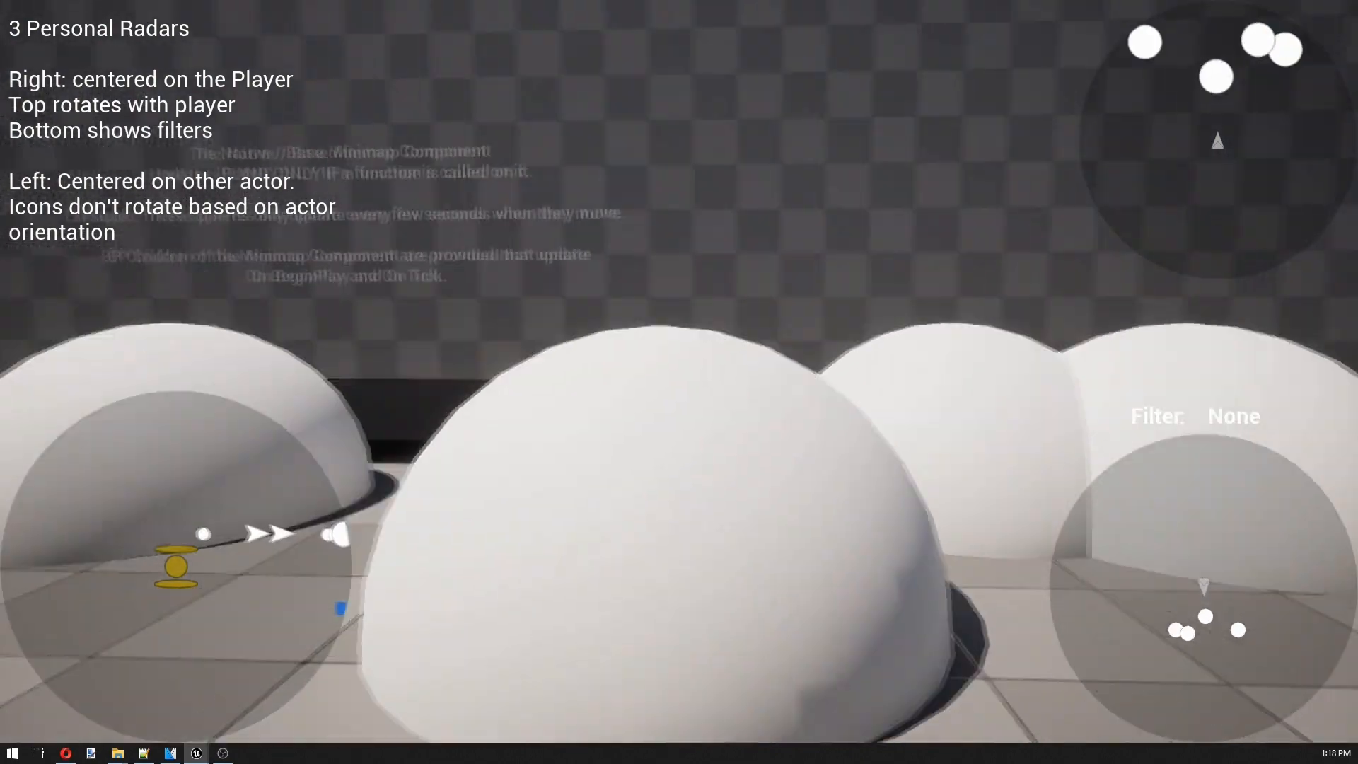
{"action": "key", "text": "w"}
{"action": "key", "text": "s"}
{"action": "key", "text": "f"}
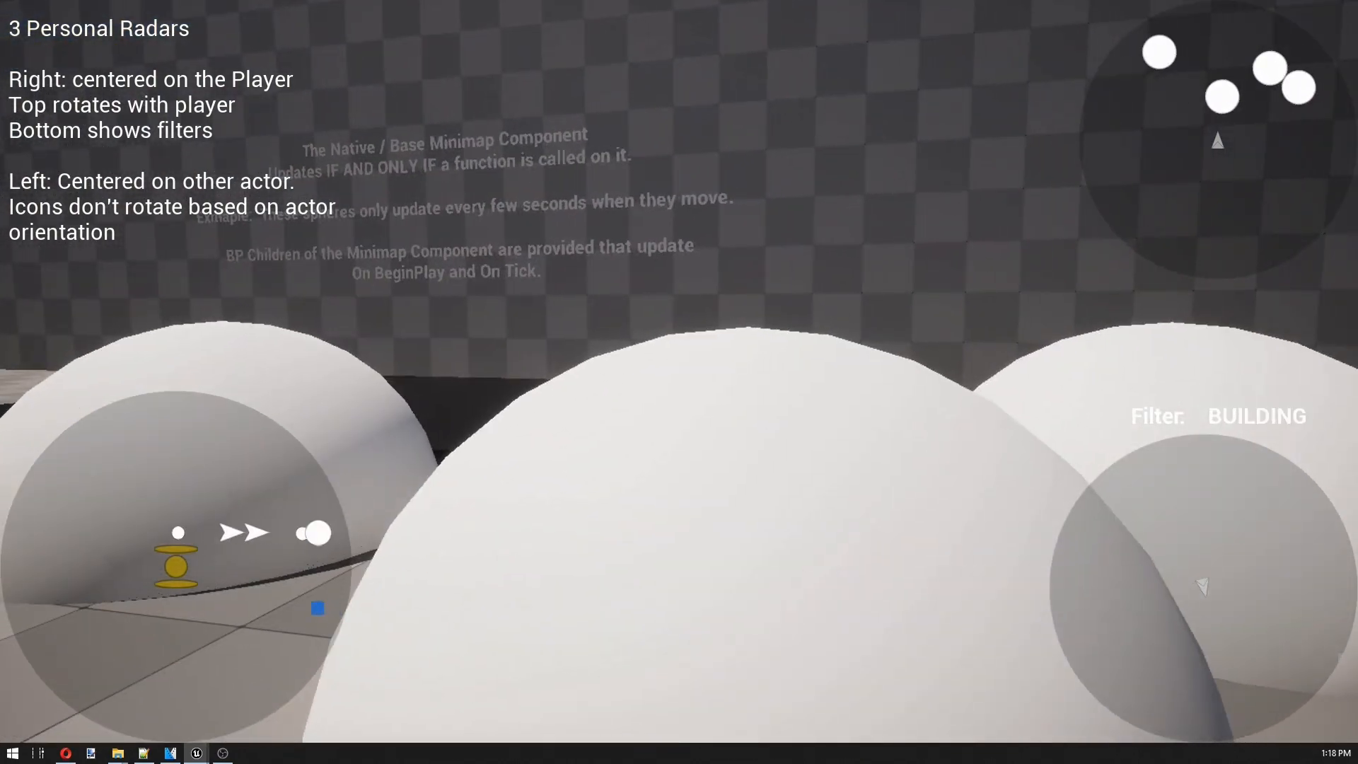
{"action": "key", "text": "f"}
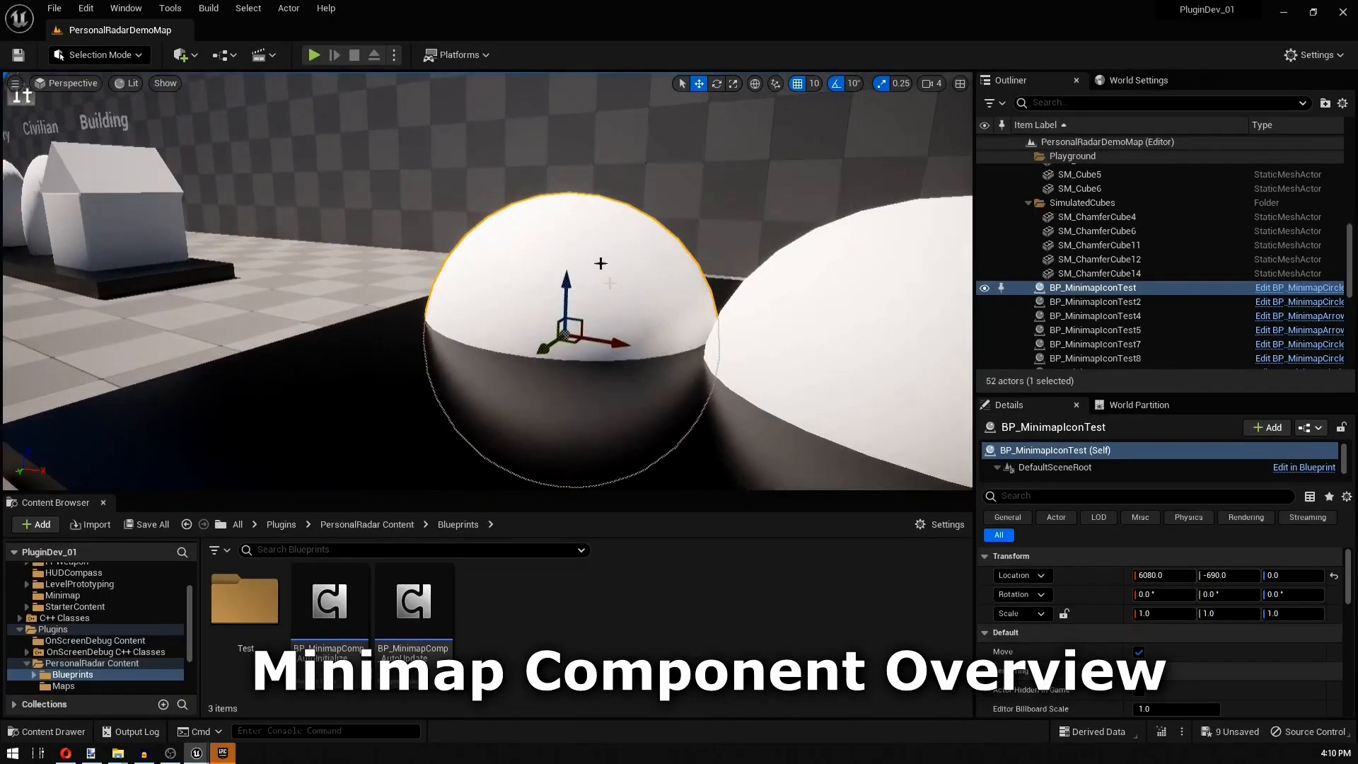
- Select the BP_MinimapIconTest11 sphere in the level and open its BP_MinimapCircleTest blueprint for editing
{"action": "left_click", "coordinate": [821, 291]}
{"action": "key", "text": "f"}
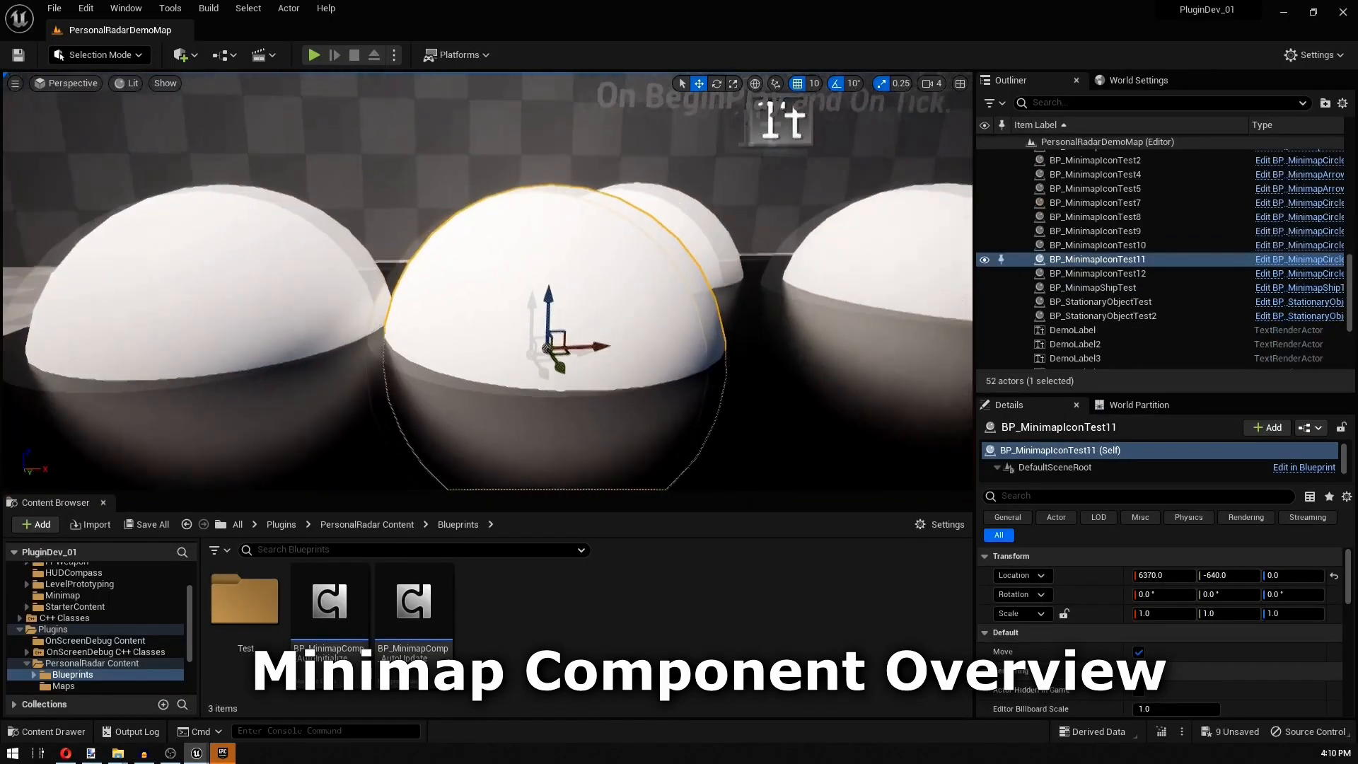
{"action": "key", "text": "s"}
{"action": "right_click_drag", "start_coordinate": [516, 237], "coordinate": [516, 212]}
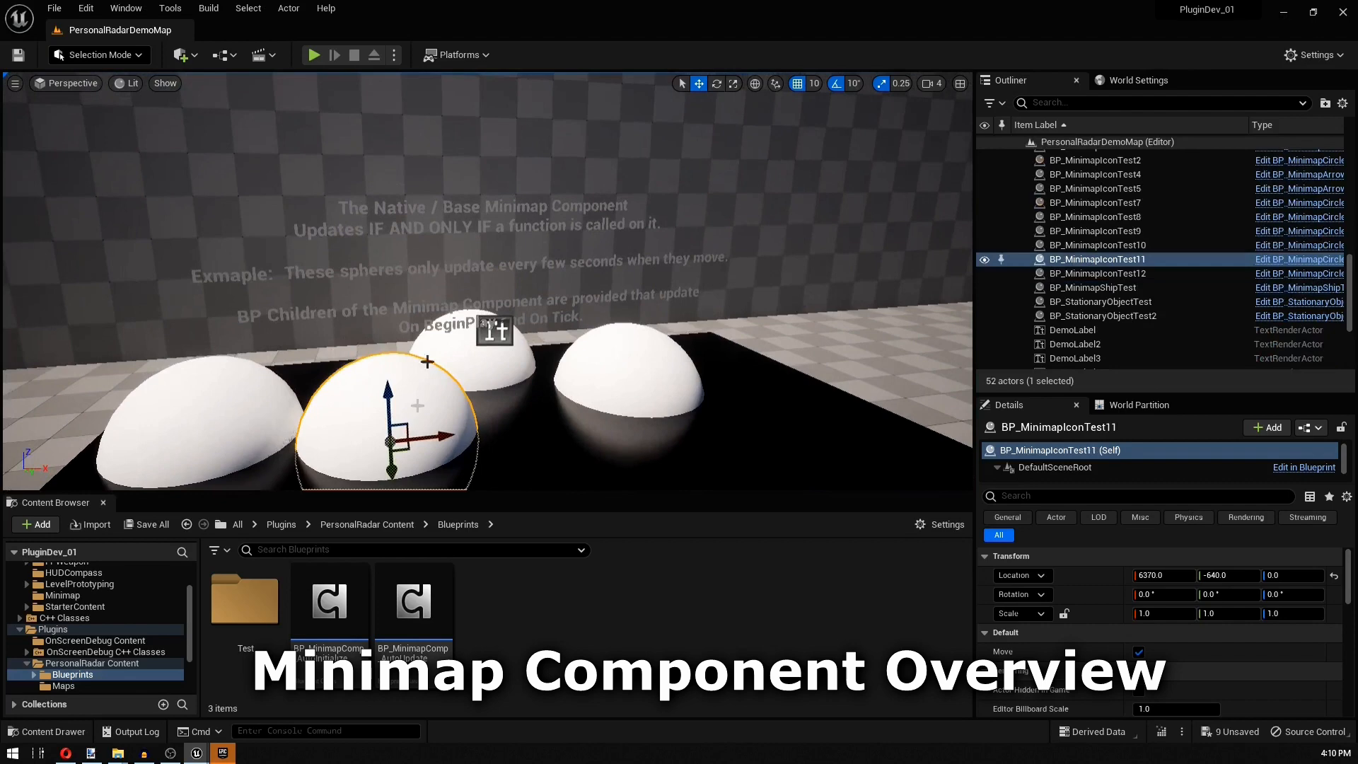
{"action": "mouse_move", "coordinate": [416, 341]}
{"action": "right_mouse_down"}
{"action": "mouse_move", "coordinate": [382, 334]}
{"action": "mouse_move", "coordinate": [420, 360]}
{"action": "right_mouse_up"}
{"action": "left_click", "coordinate": [1286, 260]}
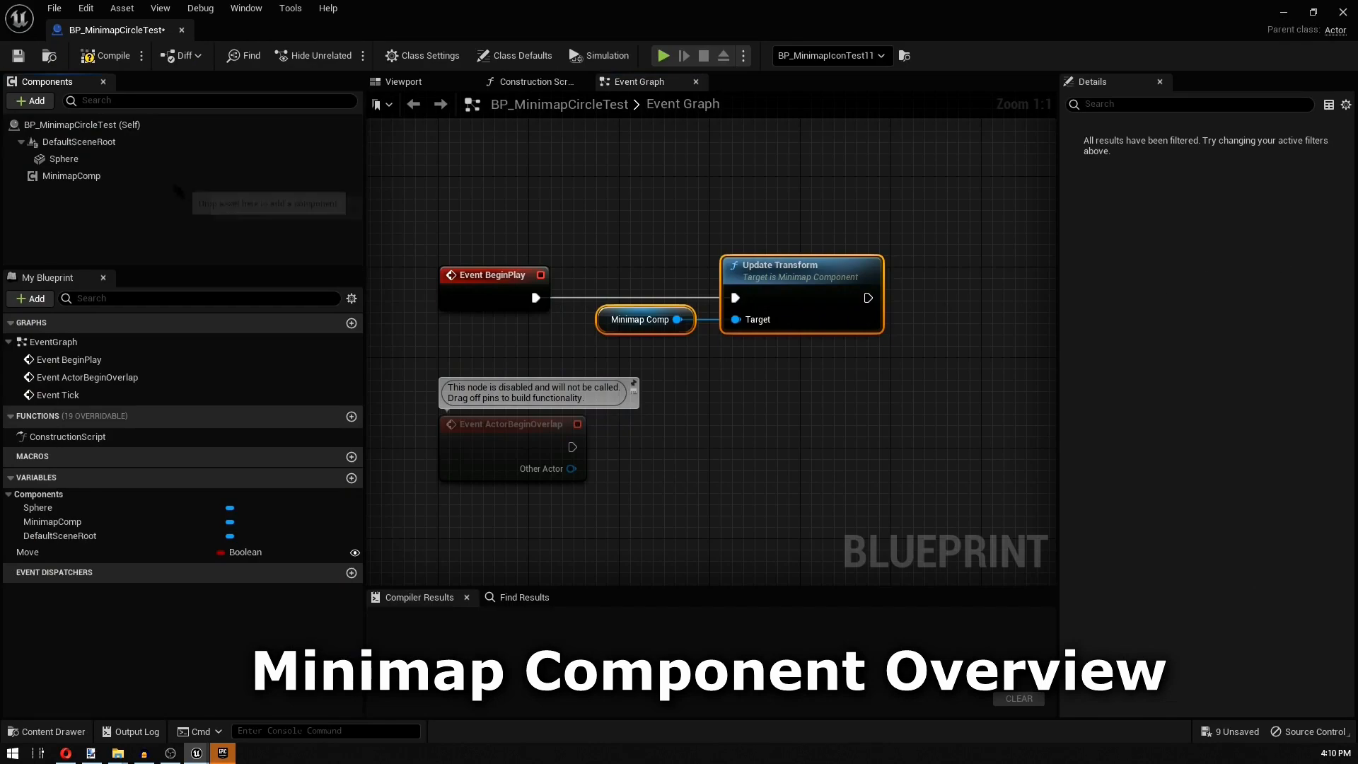
- Inspect the MinimapComp component's settings and search the addable components for "minimap com" without adding one
{"action": "left_click", "coordinate": [71, 176]}
{"action": "left_click", "coordinate": [32, 101]}
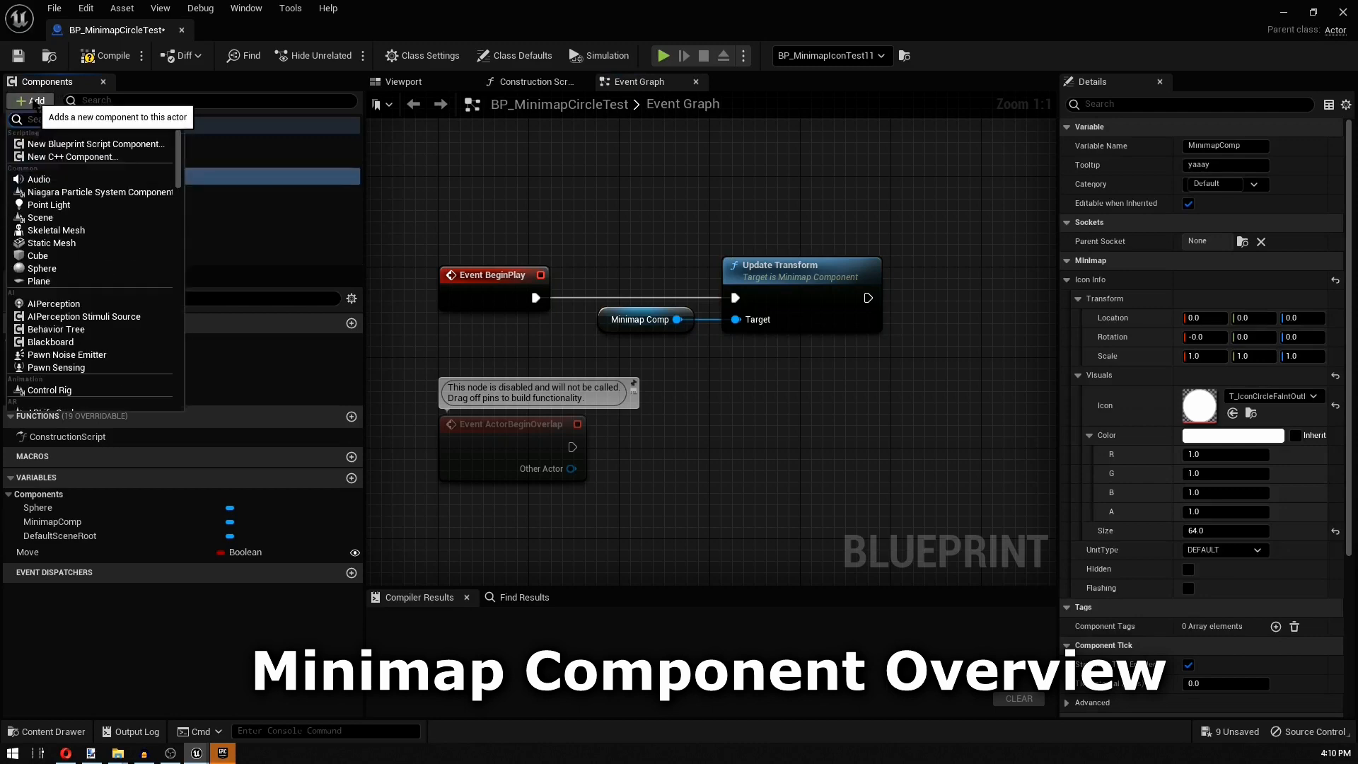
{"action": "type", "text": "minimap com"}
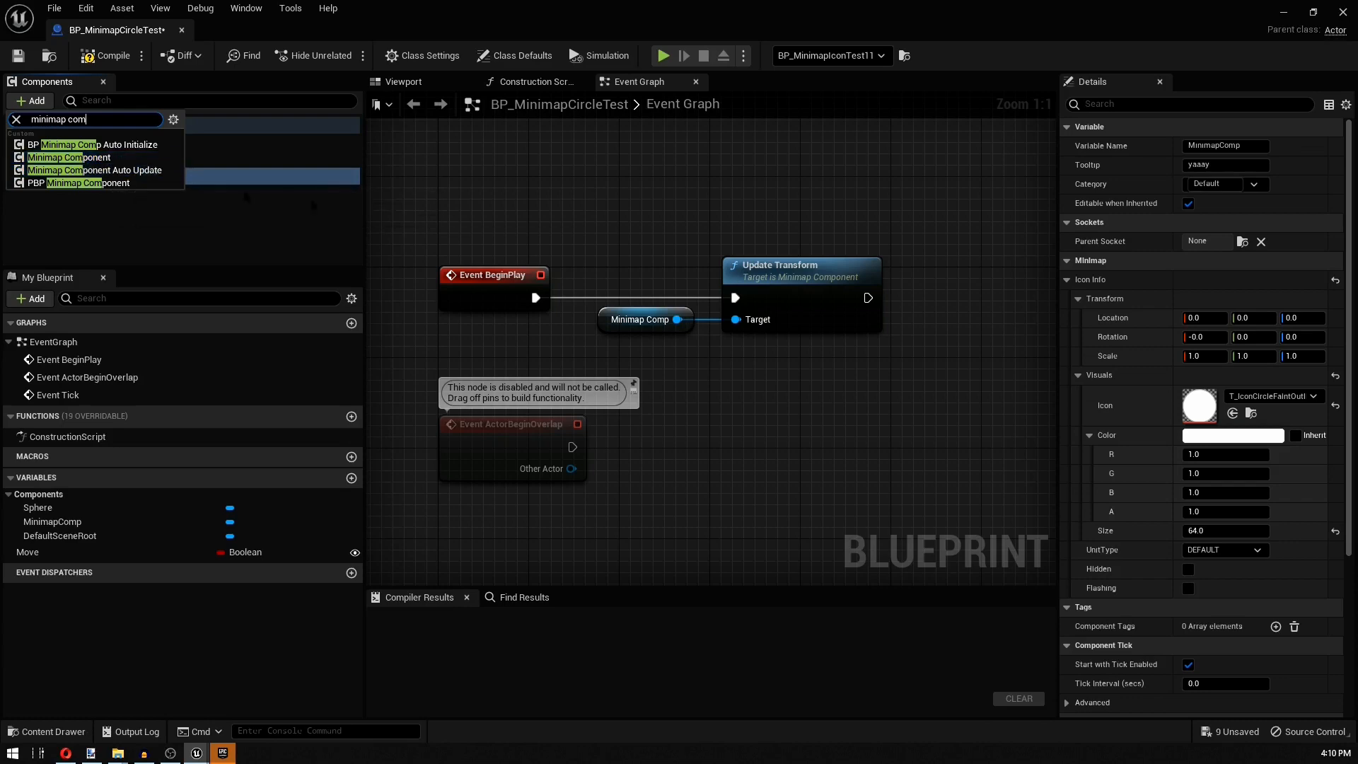
{"action": "left_click", "coordinate": [495, 206]}
{"action": "left_click_drag", "start_coordinate": [469, 187], "coordinate": [689, 312]}
{"action": "left_click", "coordinate": [625, 303]}
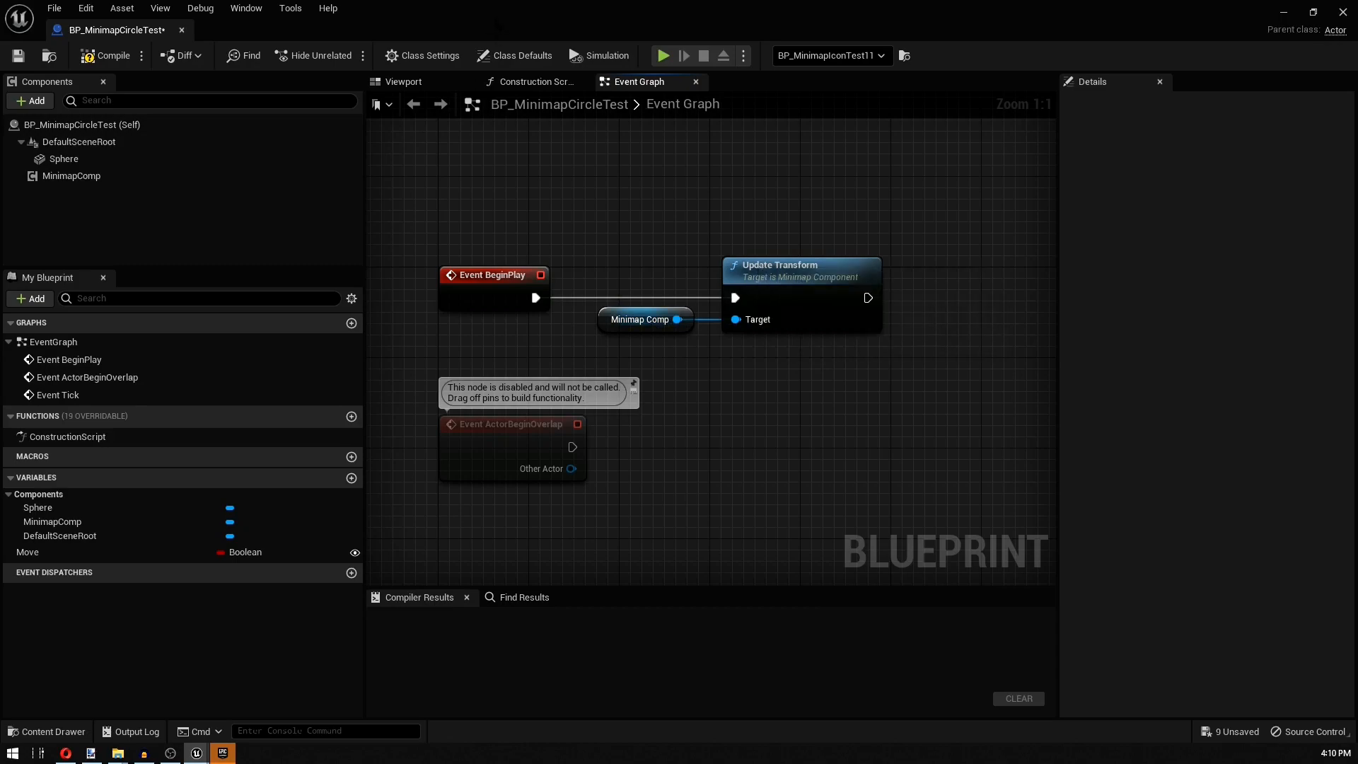
- Uncover the level behind the blueprint editor to read the sphere example's explanatory text, then restore the blueprint editor
{"action": "left_click_drag", "start_coordinate": [519, 17], "coordinate": [519, 400]}
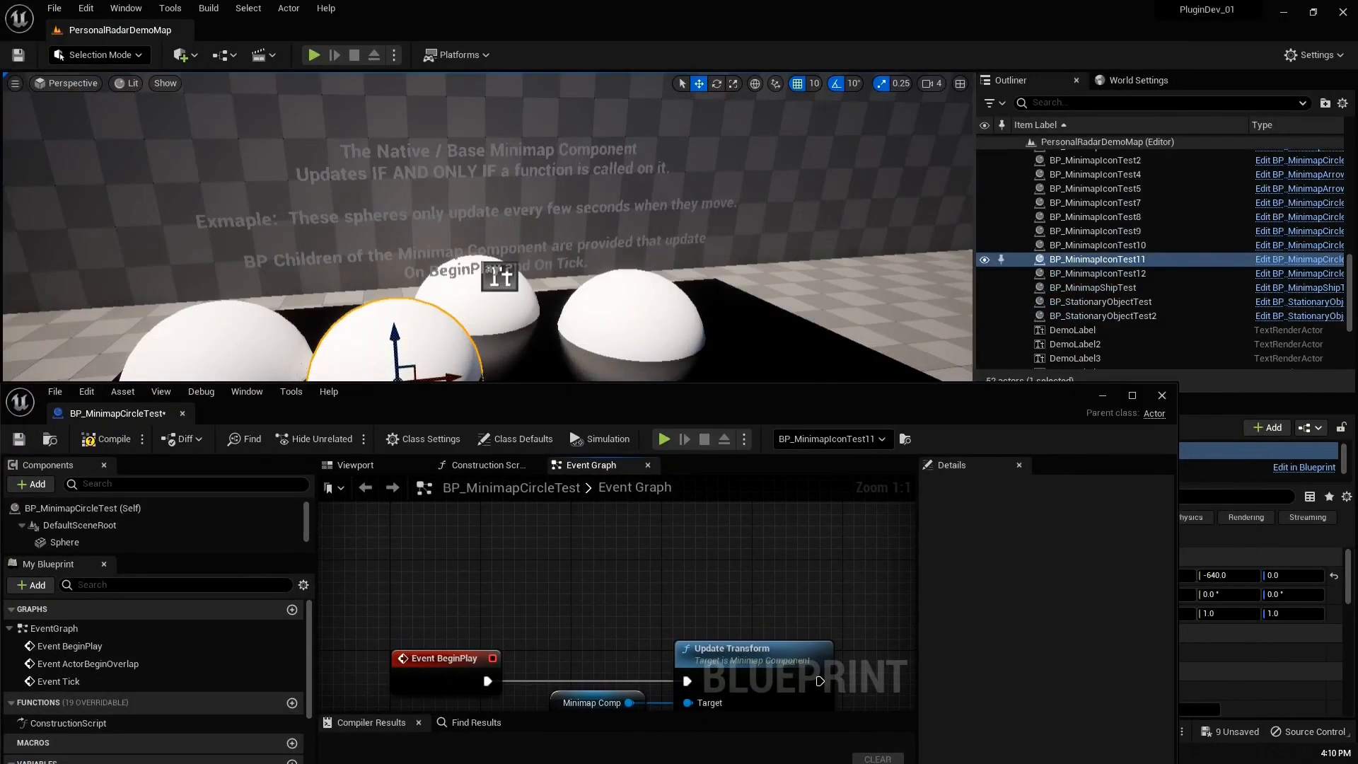
{"action": "left_click_drag", "start_coordinate": [519, 400], "coordinate": [565, 2]}
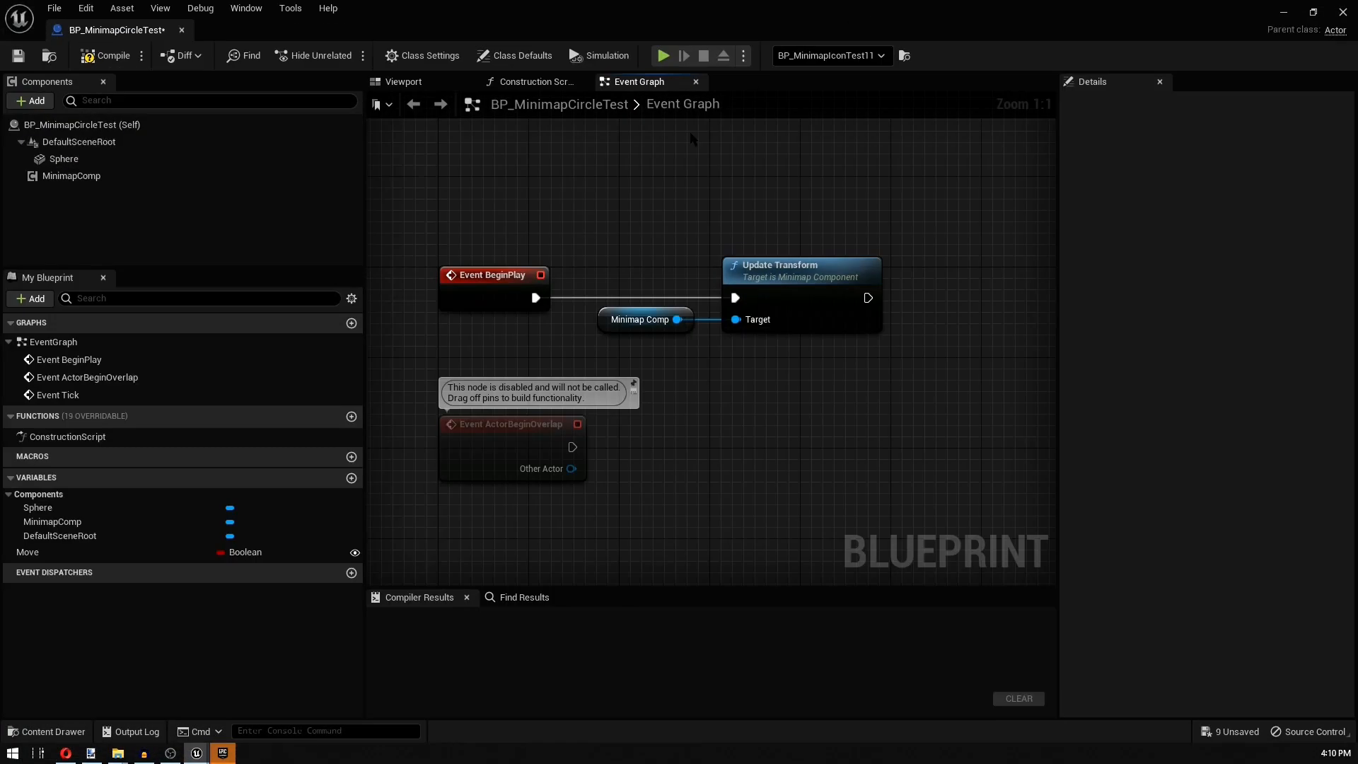
- Overview the BP_MinimapCircleTest event graph and compare it with the sphere example's explanatory text in the level
{"action": "scroll", "coordinate": [735, 267], "scroll_direction": "down", "scroll_amount": 3}
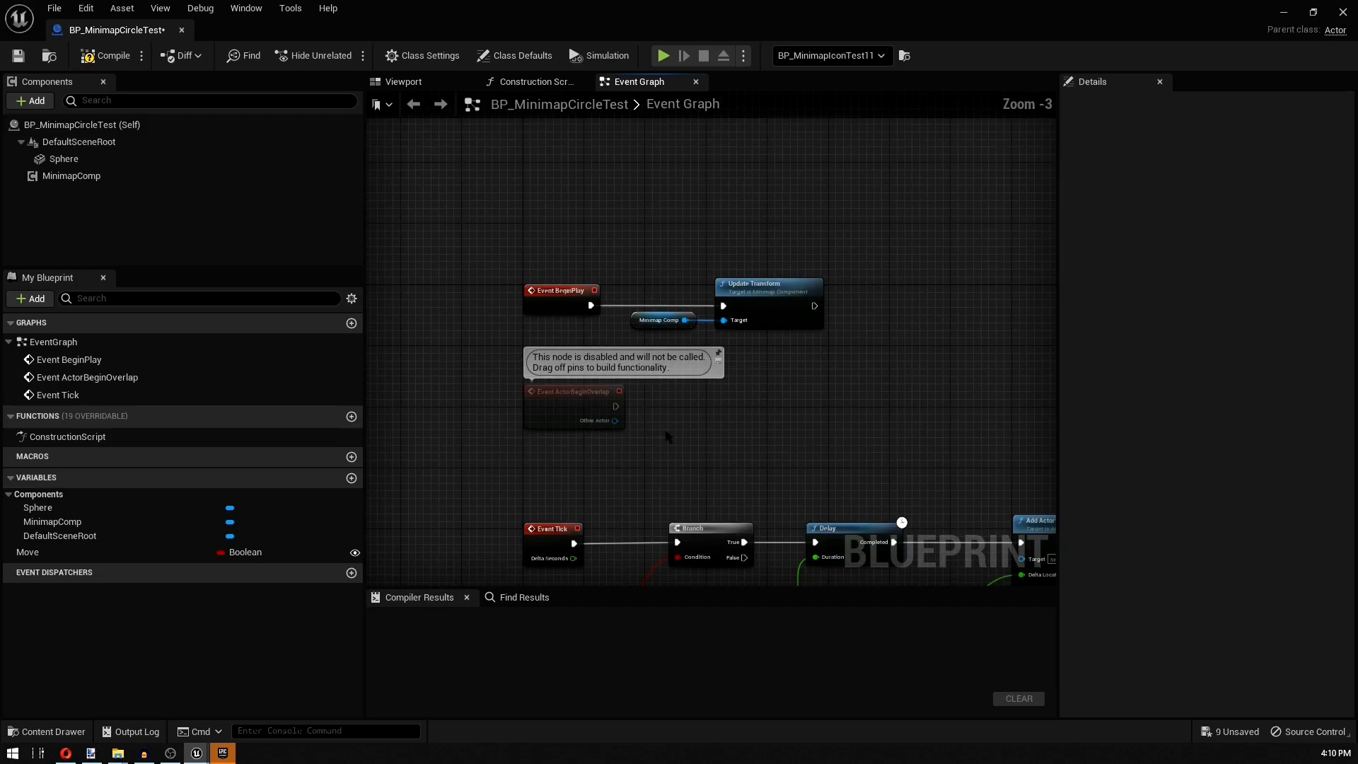
{"action": "right_click_drag", "start_coordinate": [636, 446], "coordinate": [492, 228]}
{"action": "scroll", "coordinate": [492, 227], "scroll_direction": "down", "scroll_amount": 2}
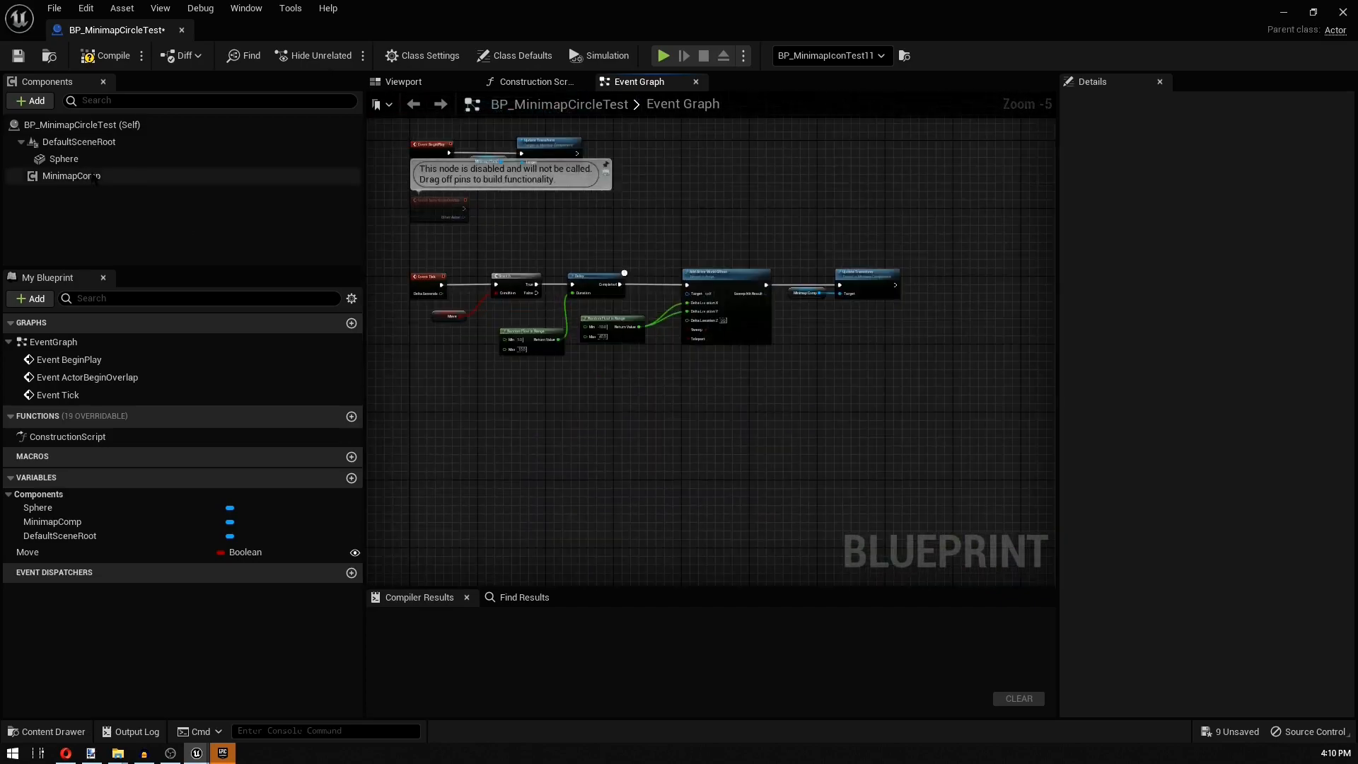
{"action": "key", "text": "super+Down"}
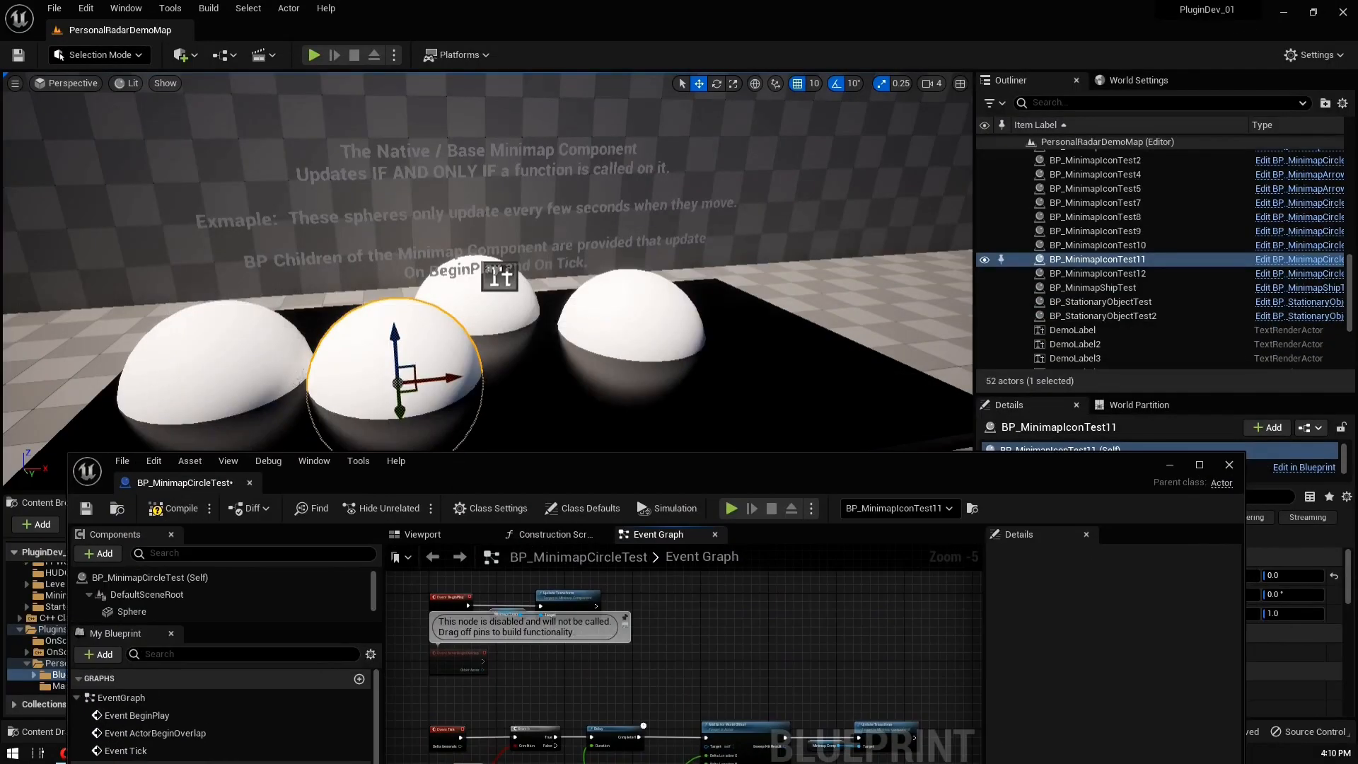
{"action": "left_click_drag", "start_coordinate": [867, 486], "coordinate": [882, 1]}
- Examine the Event Tick chain from the Branch through the Delay and Add Actor World Offset to the Minimap Comp's Update Transform
{"action": "scroll", "coordinate": [555, 304], "scroll_direction": "up", "scroll_amount": 5}
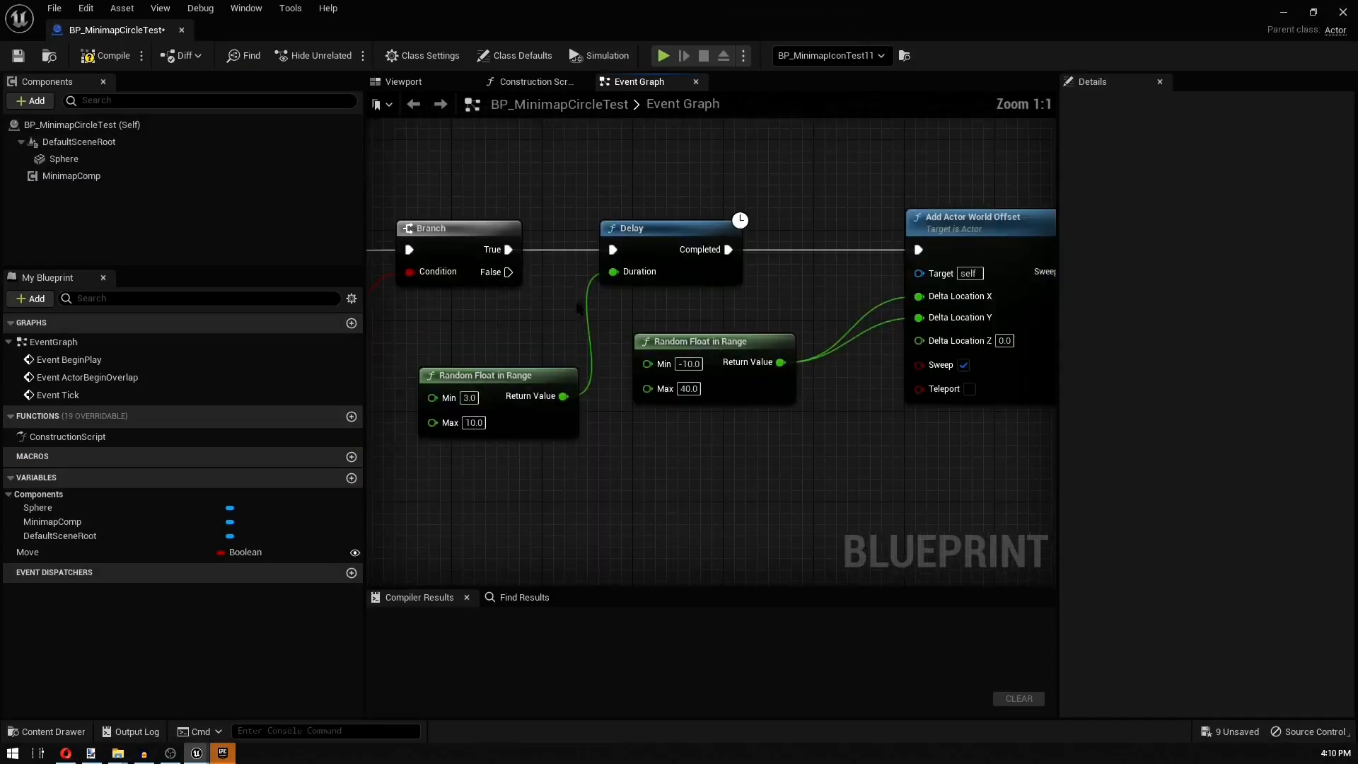
{"action": "right_click_drag", "start_coordinate": [566, 218], "coordinate": [684, 232]}
{"action": "right_click_drag", "start_coordinate": [585, 251], "coordinate": [655, 281]}
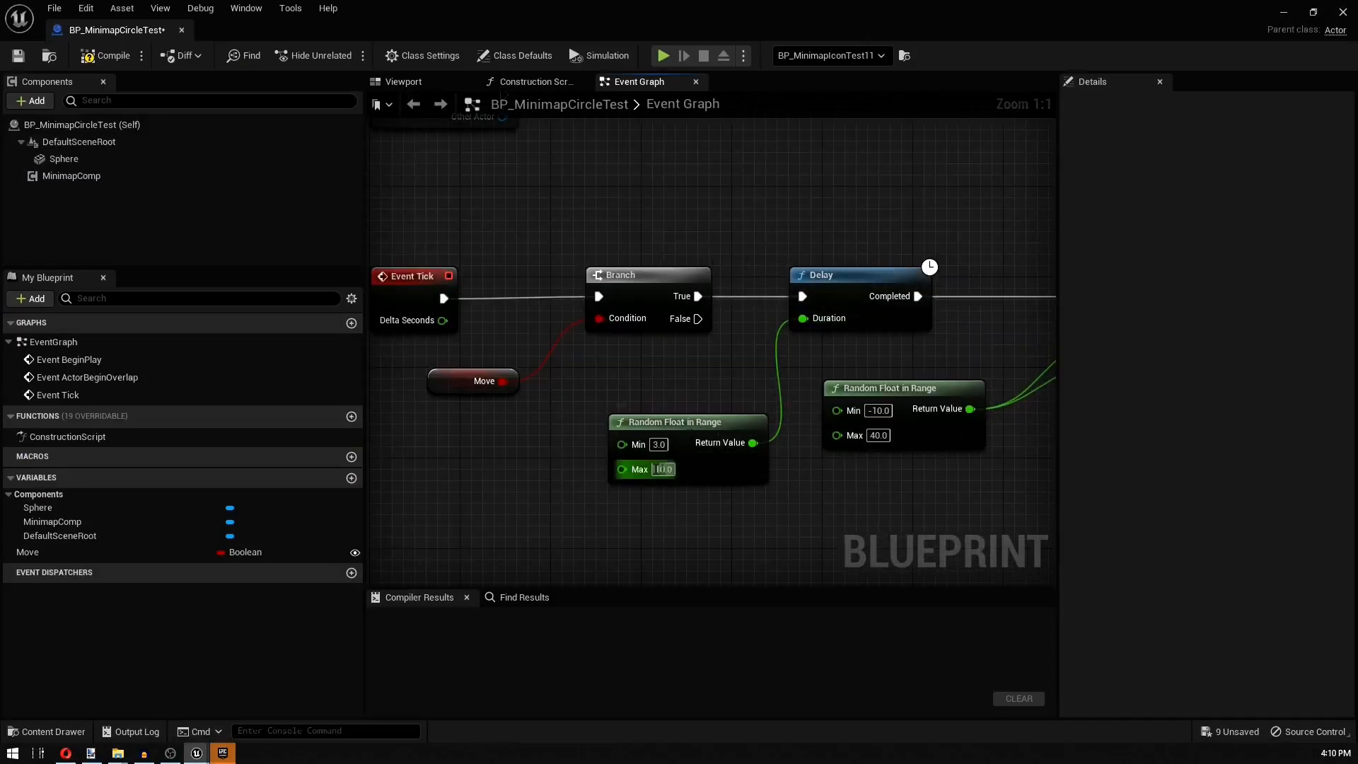
{"action": "right_click_drag", "start_coordinate": [922, 334], "coordinate": [442, 339]}
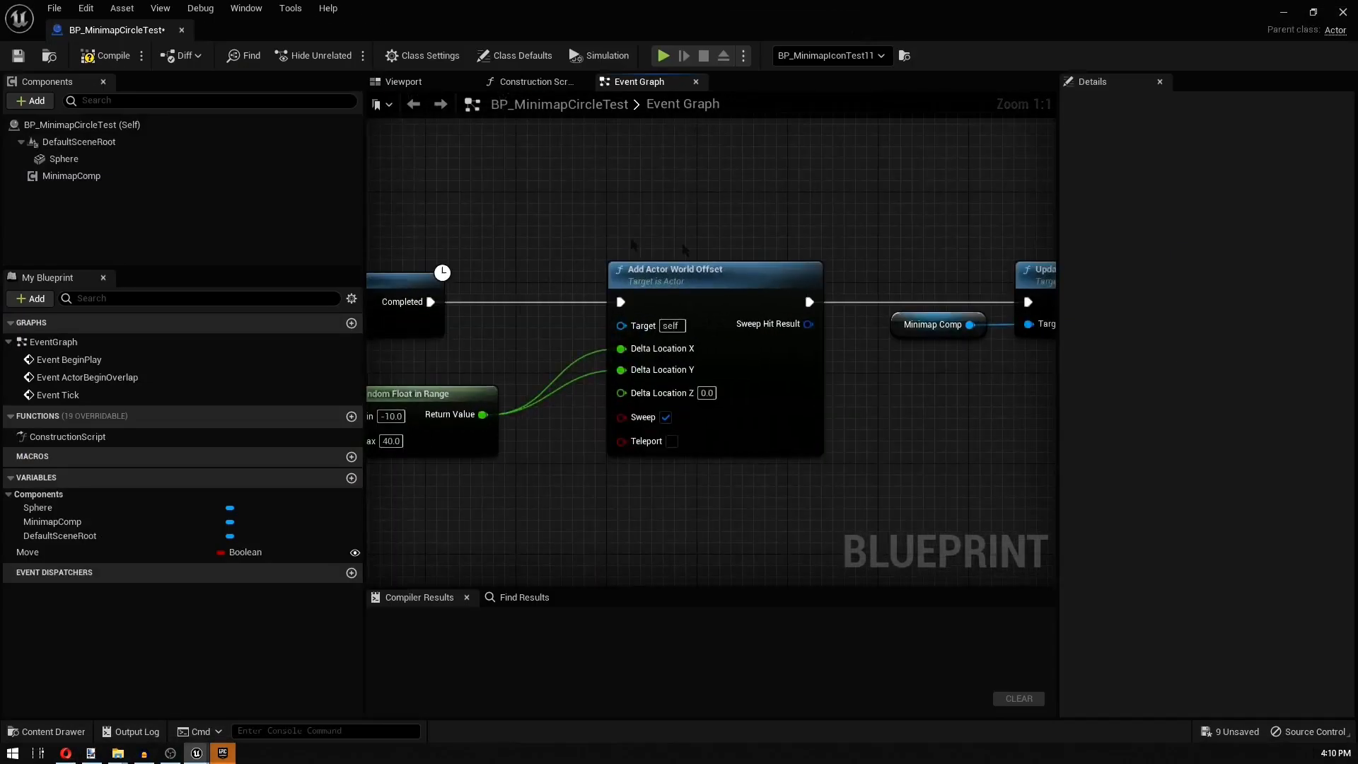
{"action": "right_click_drag", "start_coordinate": [981, 427], "coordinate": [534, 394]}
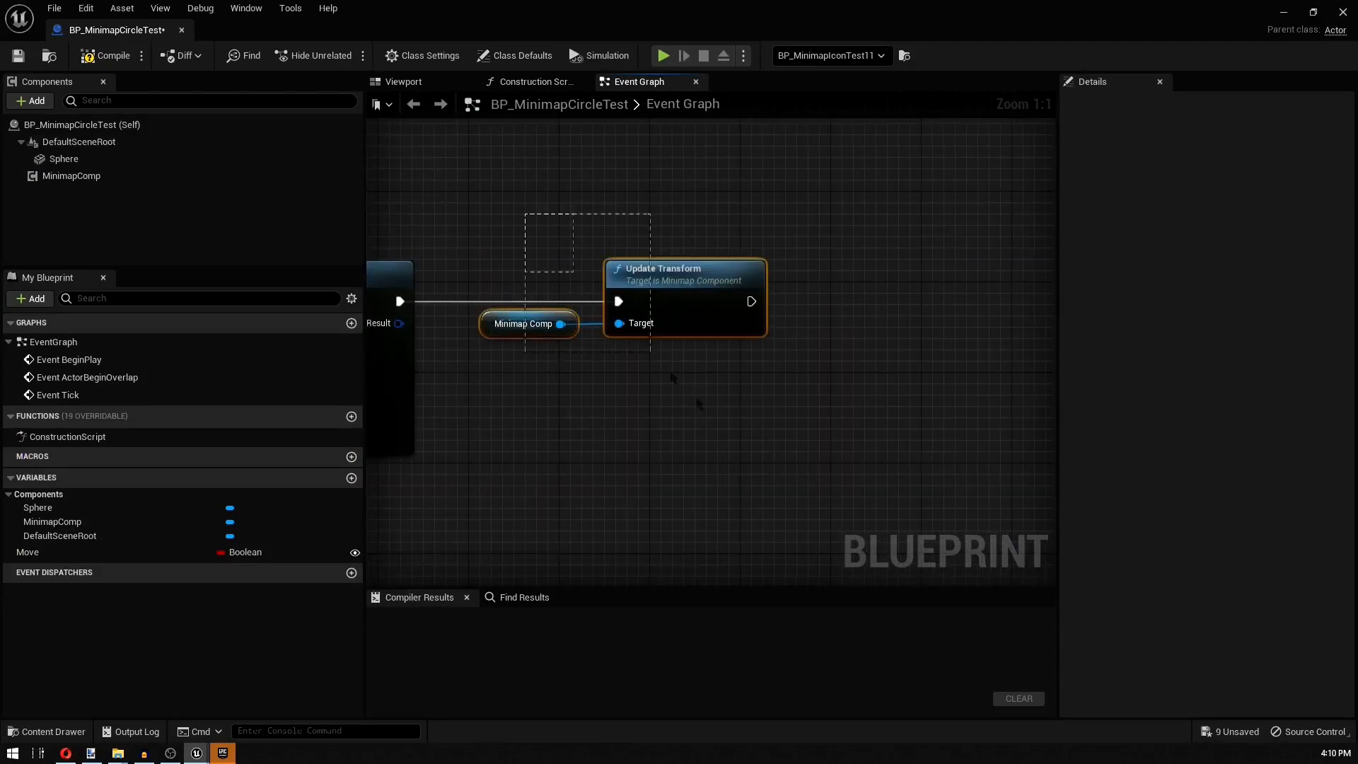
{"action": "left_click_drag", "start_coordinate": [672, 377], "coordinate": [704, 413]}
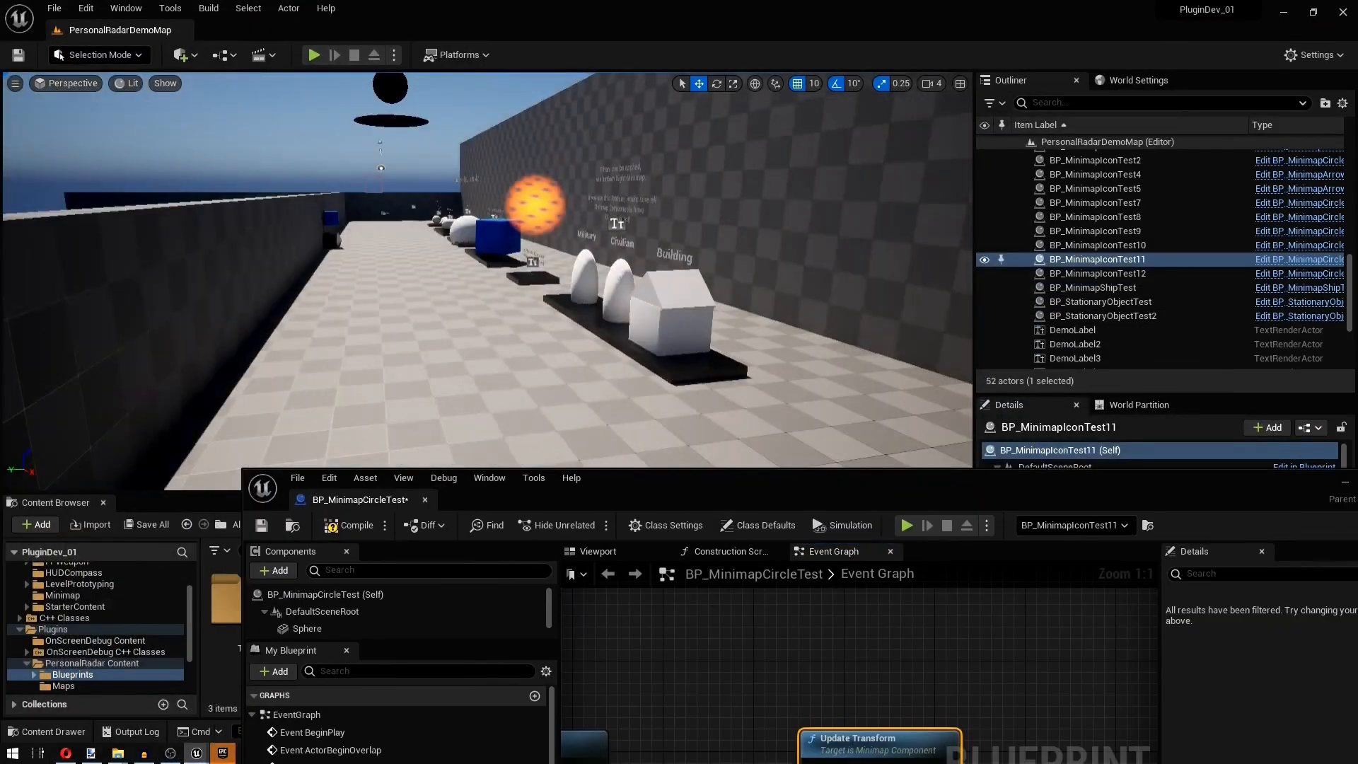
- Duplicate a sphere from the moving-spheres example and place the copy on the open floor near the on-screen radars text
{"action": "key", "text": "f"}
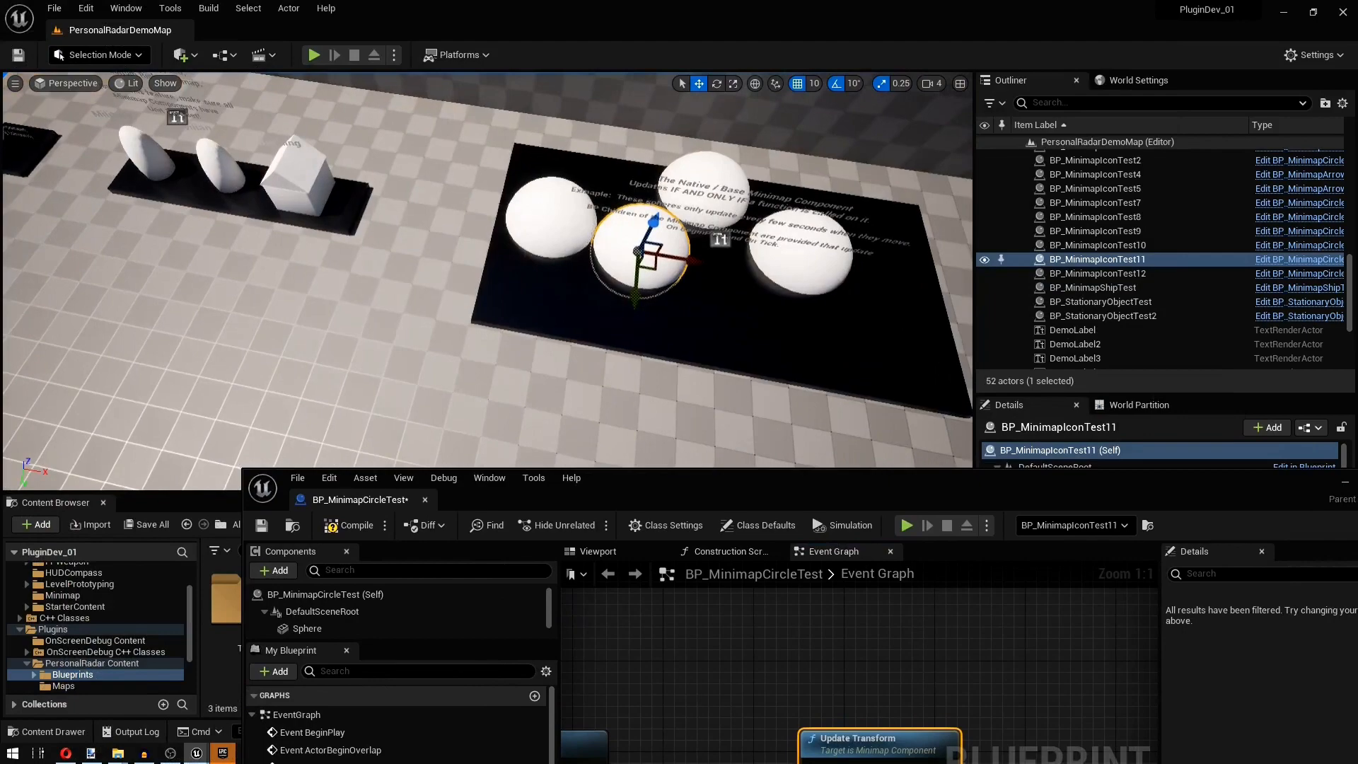
{"action": "left_click", "coordinate": [552, 211]}
{"action": "left_click_drag", "start_coordinate": [569, 218], "coordinate": [524, 382], "text": "alt"}
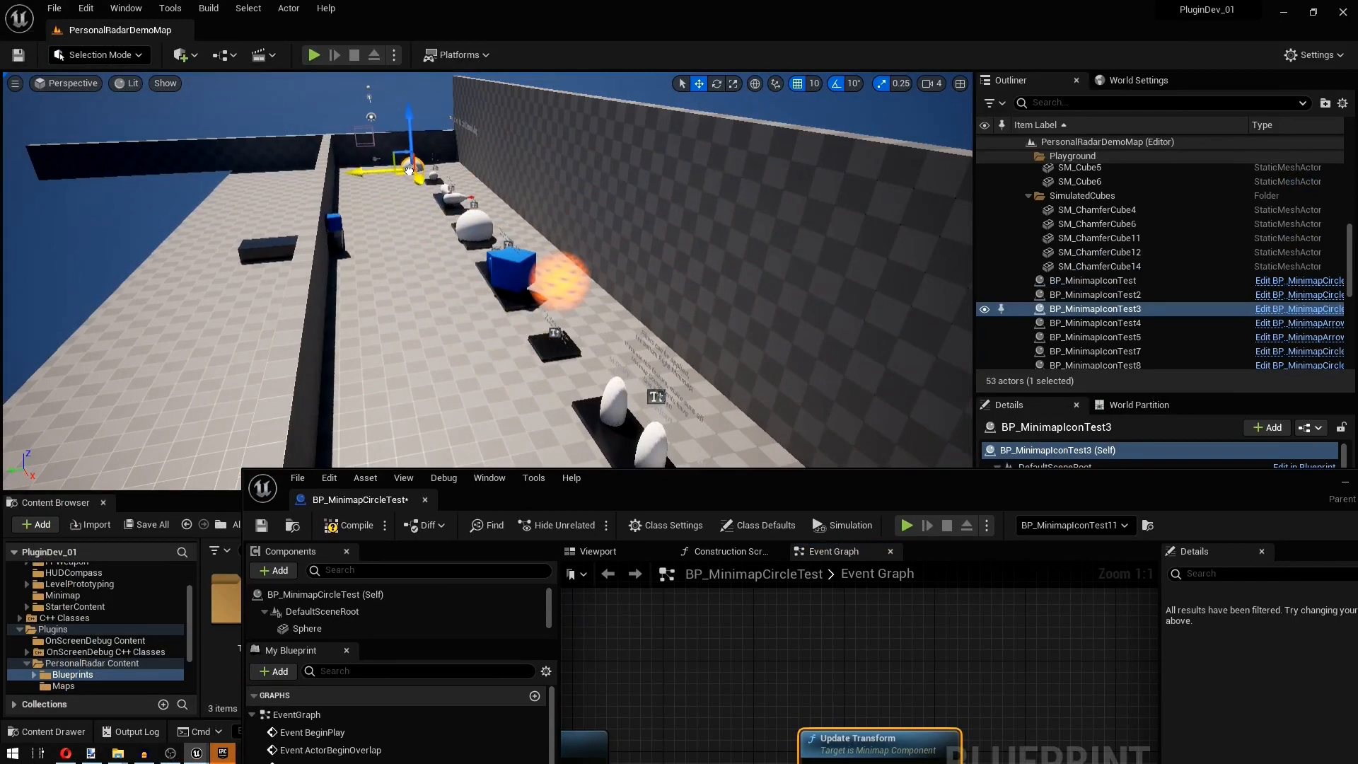
{"action": "key", "text": "f"}
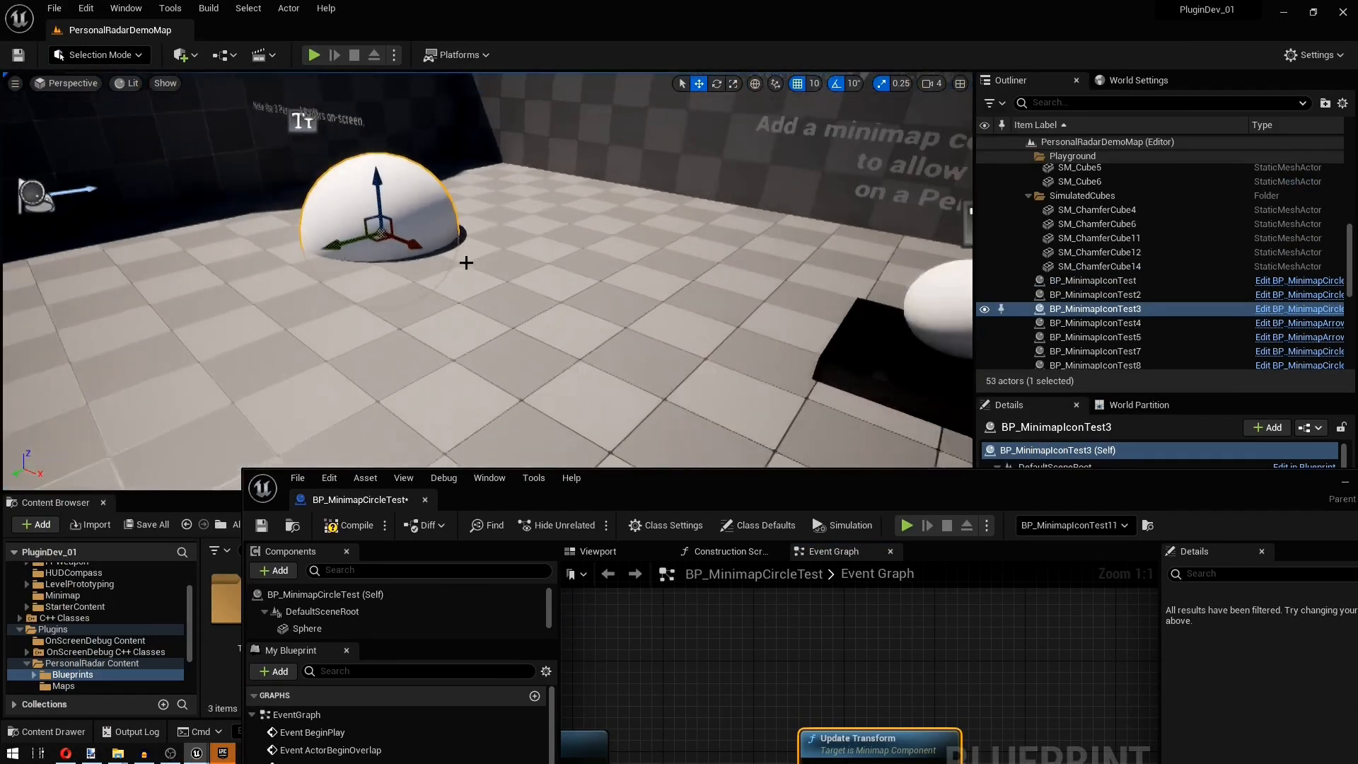
- Play the demo level and walk up to the duplicated sphere to view its radar icon
{"action": "key", "text": "alt+p"}
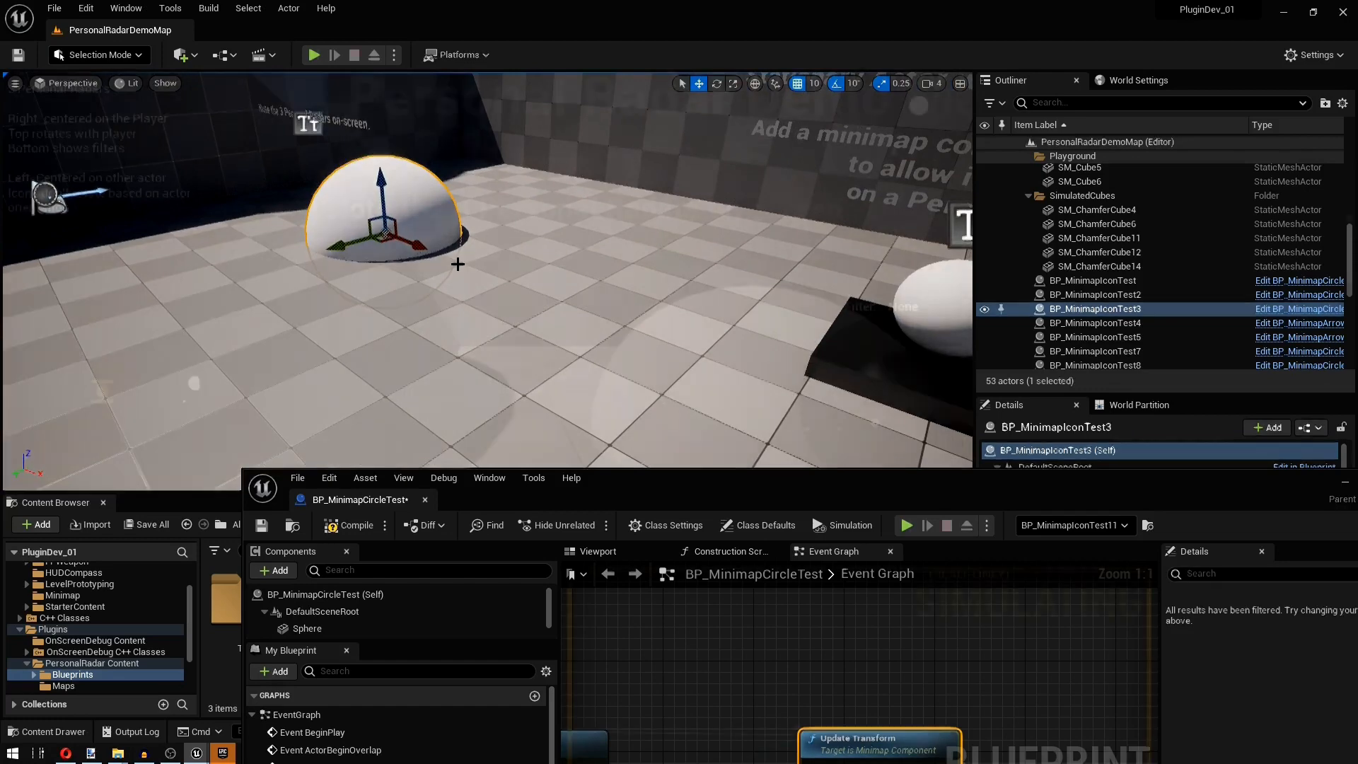
{"action": "key", "text": "w"}
{"action": "key", "text": "d"}
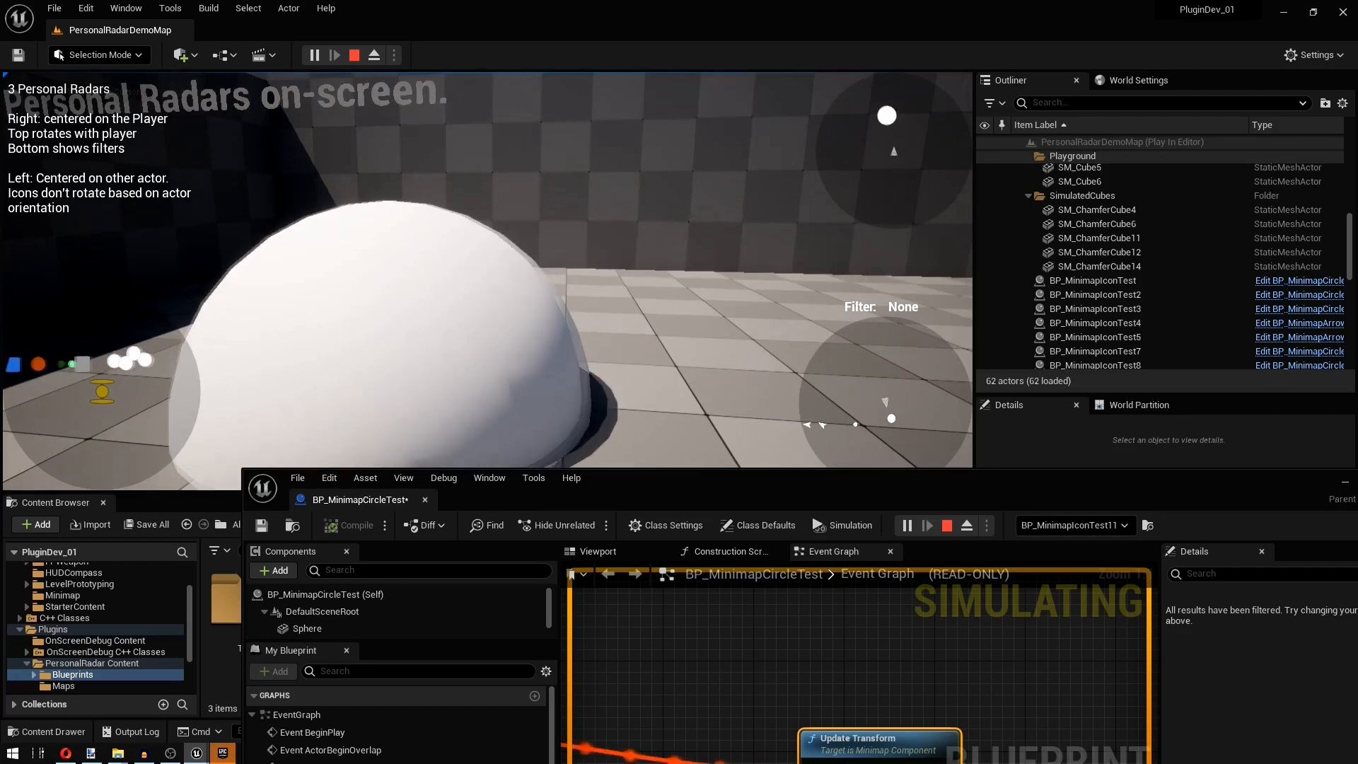
{"action": "key", "text": "f"}
{"action": "key", "text": "f"}
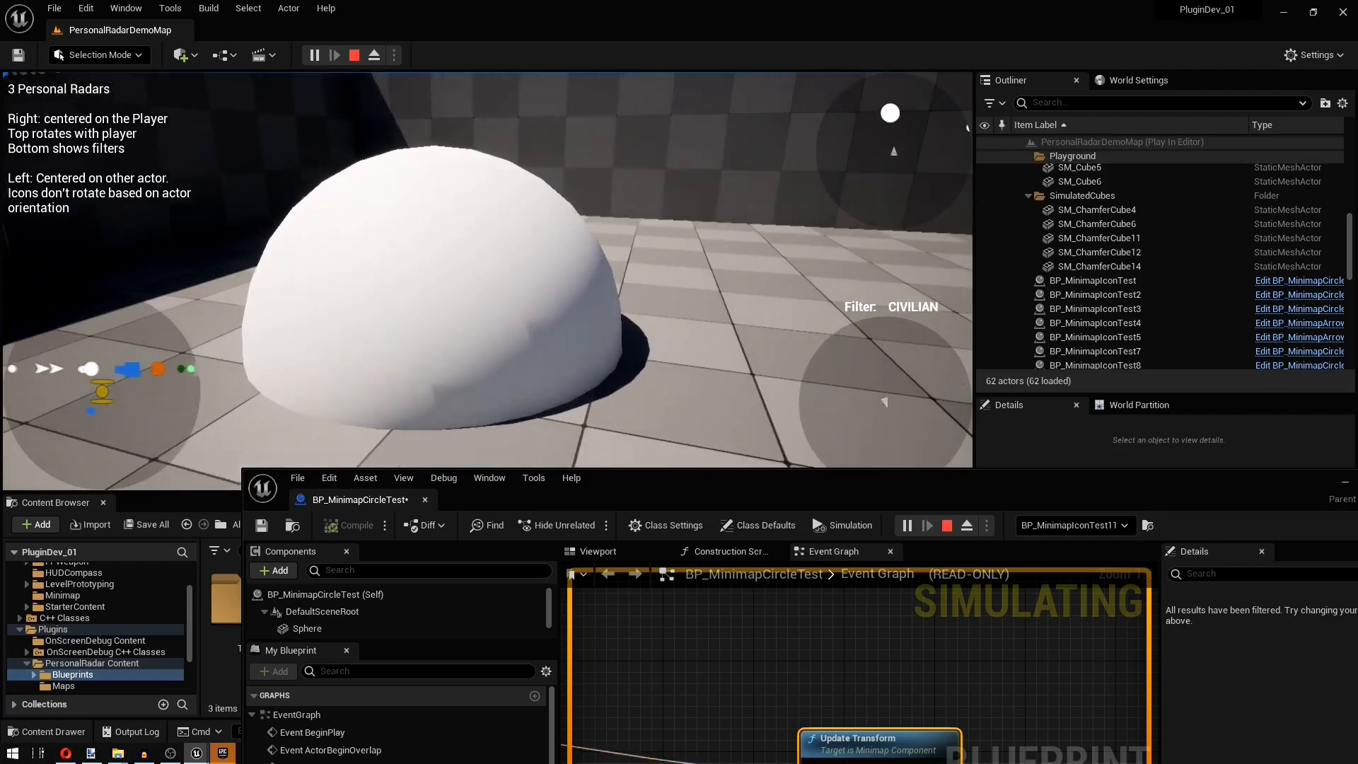
- Eject from the player and shift the duplicated sphere sideways to test its radar icon's updates
{"action": "key", "text": "F8"}
{"action": "key", "text": "f"}
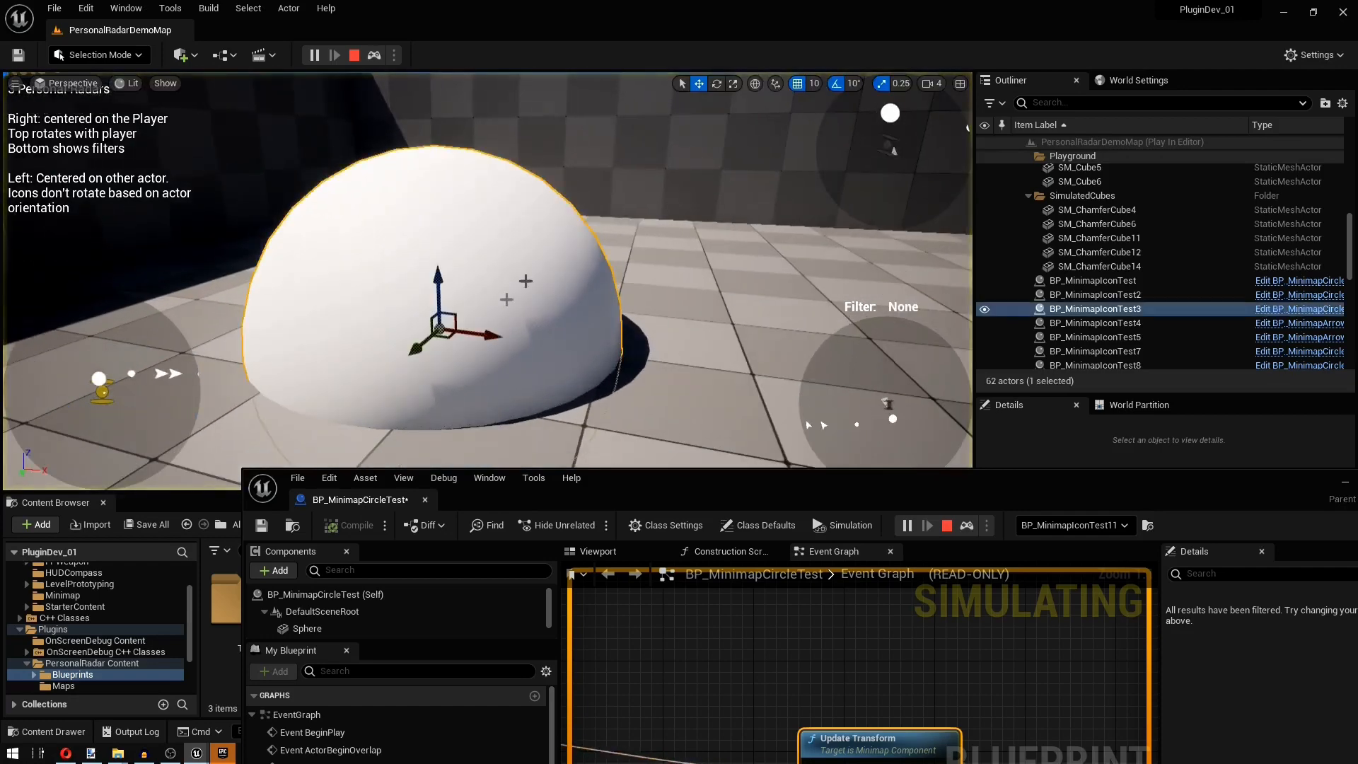
{"action": "left_click_drag", "start_coordinate": [617, 360], "coordinate": [758, 377]}
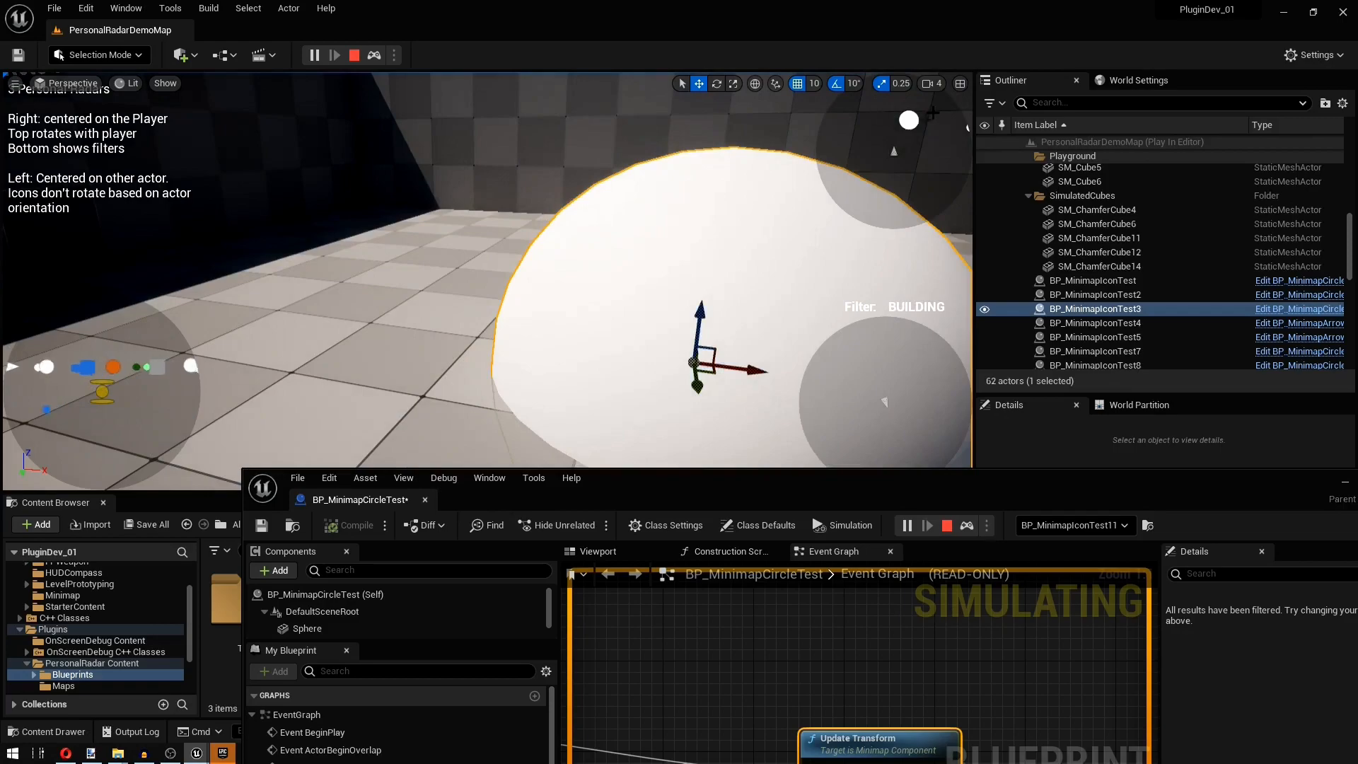
- Review the Update Transform node in the sphere blueprint, then move the duplicated sphere again to watch its radar icon
{"action": "left_click_drag", "start_coordinate": [1007, 483], "coordinate": [912, 1]}
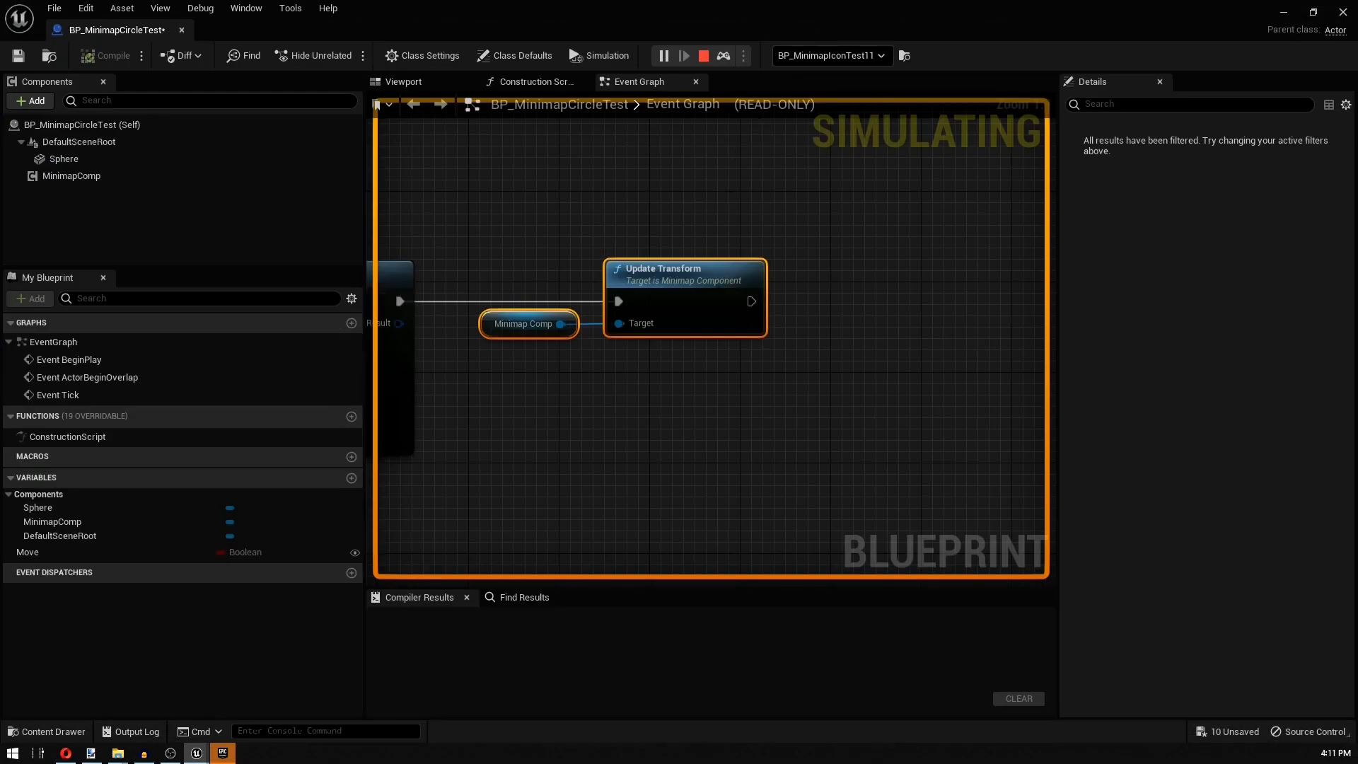
{"action": "scroll", "coordinate": [770, 219], "scroll_direction": "down", "scroll_amount": 2}
{"action": "key", "text": "super+Down"}
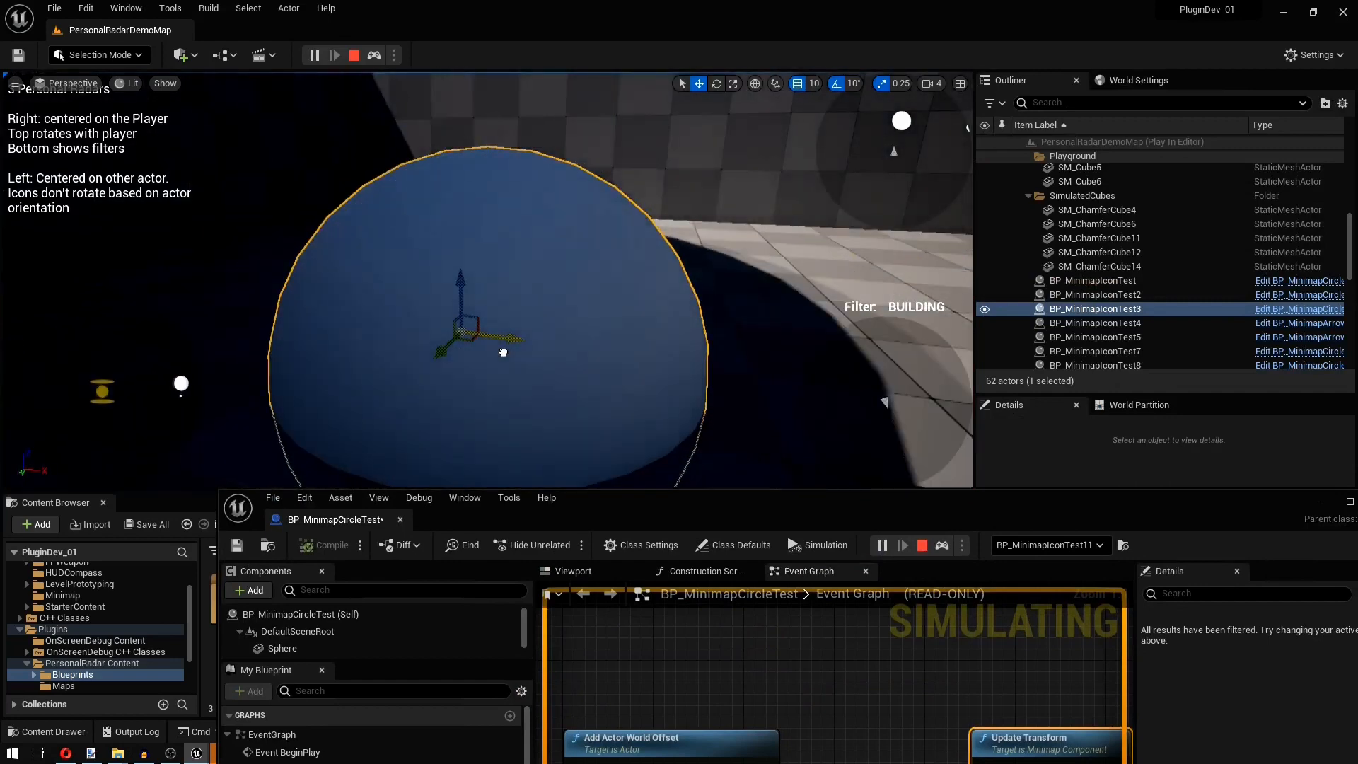
{"action": "left_click_drag", "start_coordinate": [762, 354], "coordinate": [789, 385]}
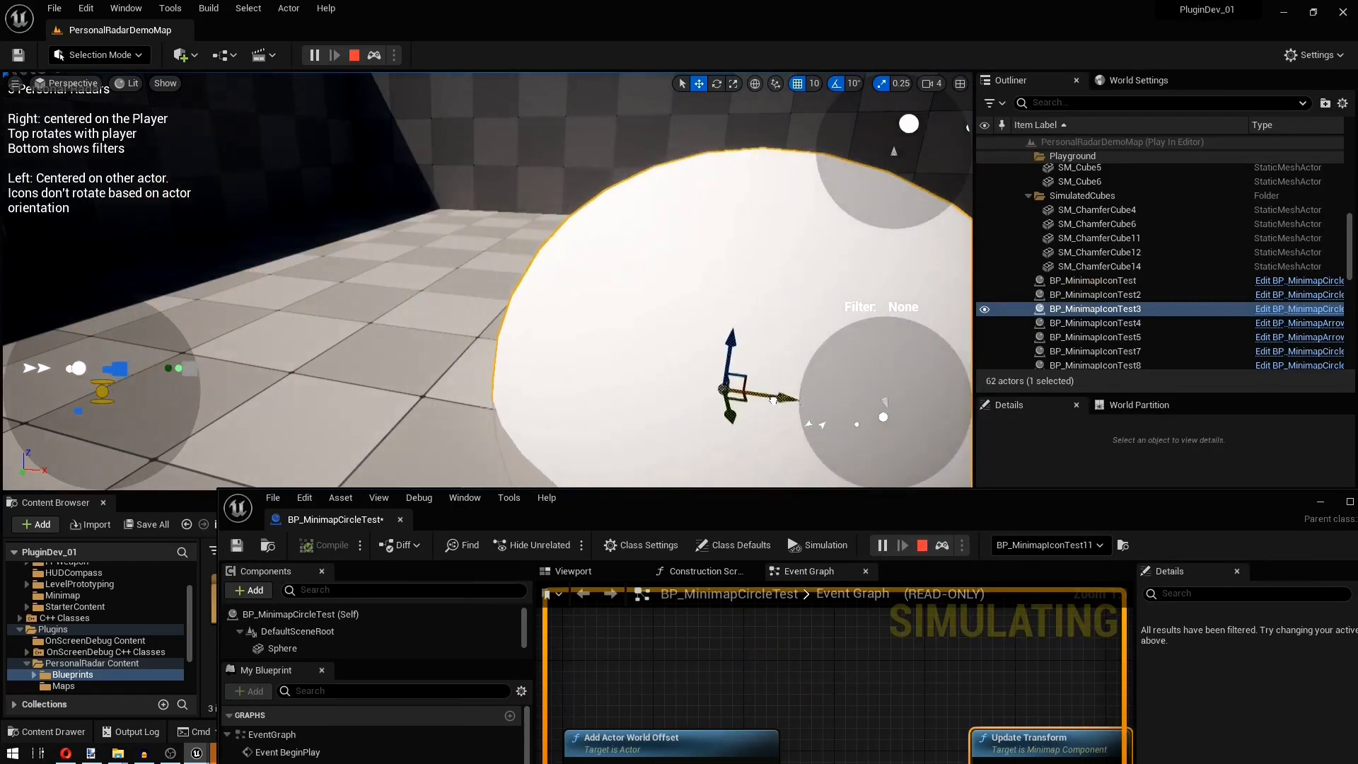
- Bring the sphere blueprint back into full view and inspect its MinimapComp component's settings
{"action": "left_click_drag", "start_coordinate": [906, 522], "coordinate": [875, 379]}
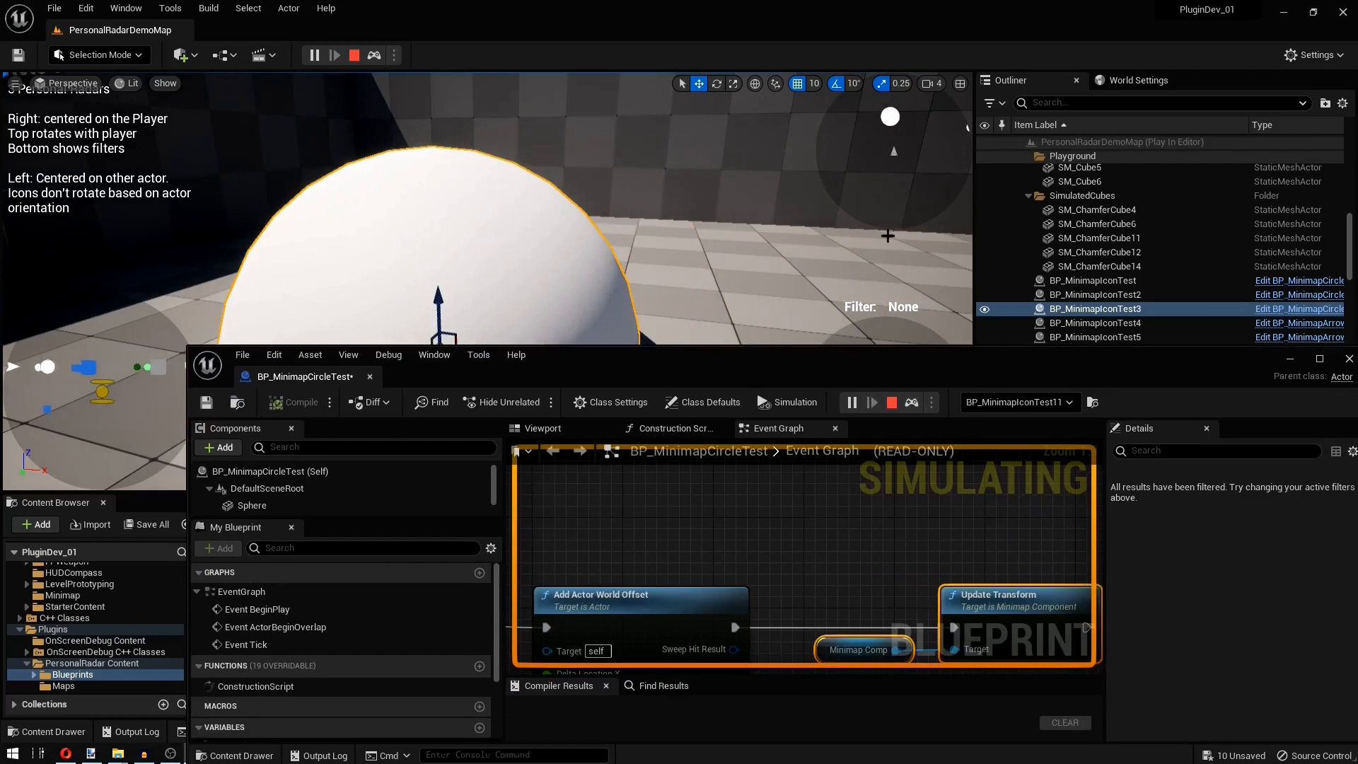
{"action": "left_click_drag", "start_coordinate": [841, 364], "coordinate": [842, 0]}
{"action": "left_click", "coordinate": [106, 176]}
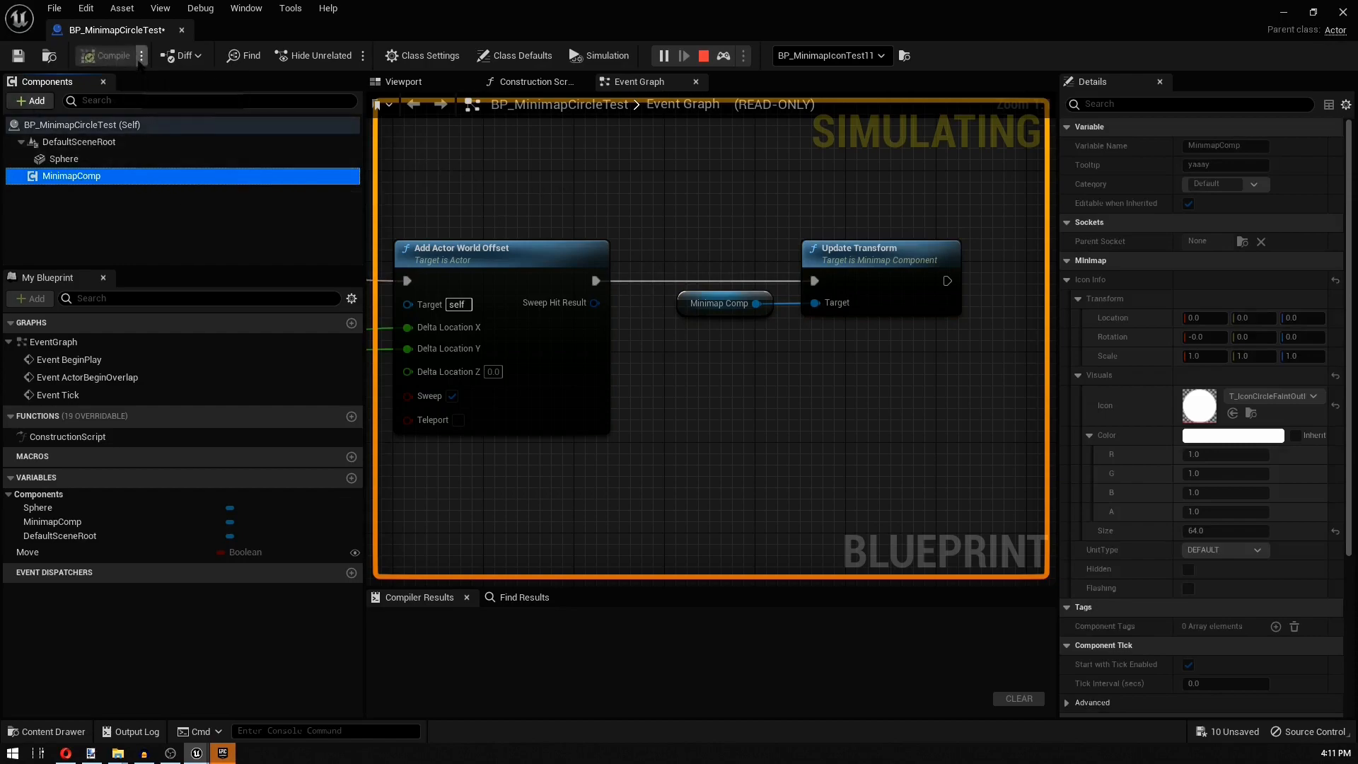
- Stop the play session and open the BP_MinimapArrowTest blueprint of the BP_MinimapIconTest4 actor
{"action": "key", "text": "super+Down"}
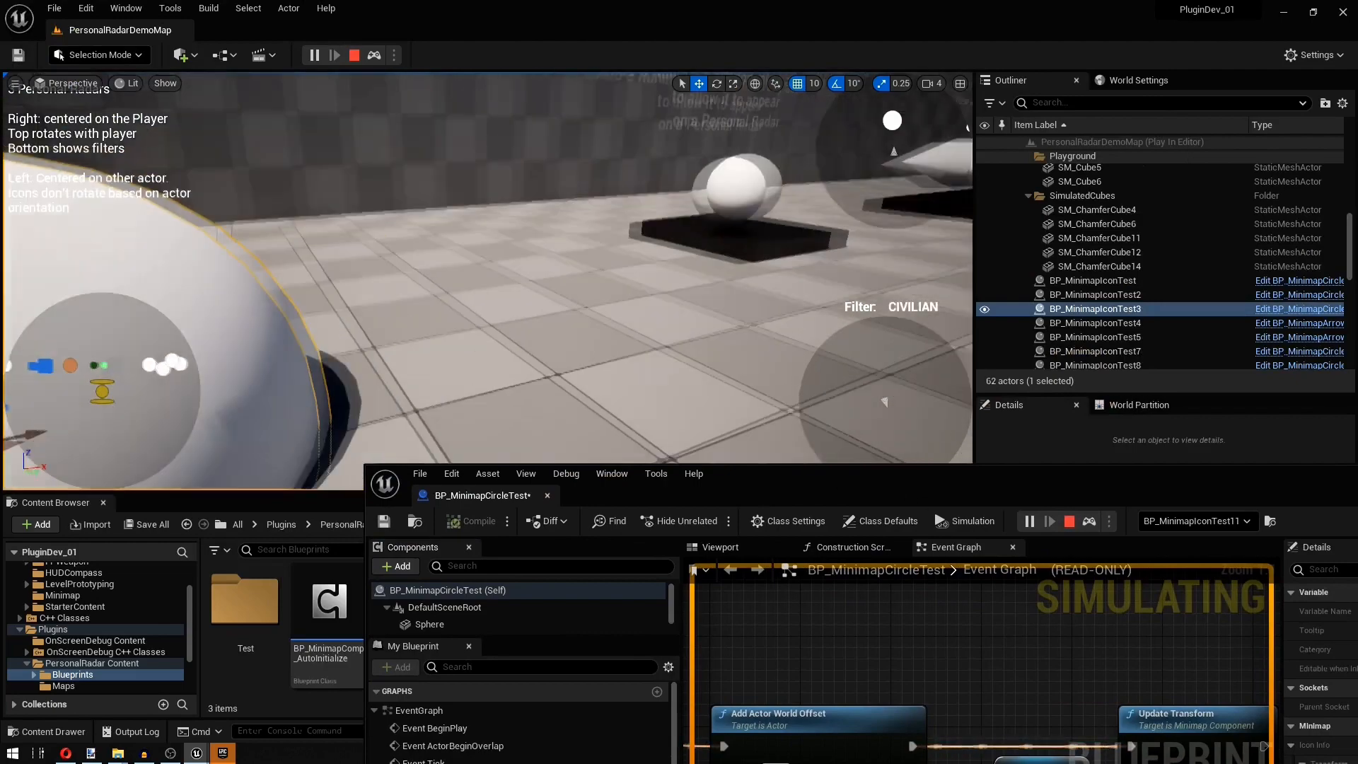
{"action": "left_click", "coordinate": [772, 205]}
{"action": "right_click_drag", "start_coordinate": [772, 204], "coordinate": [679, 201]}
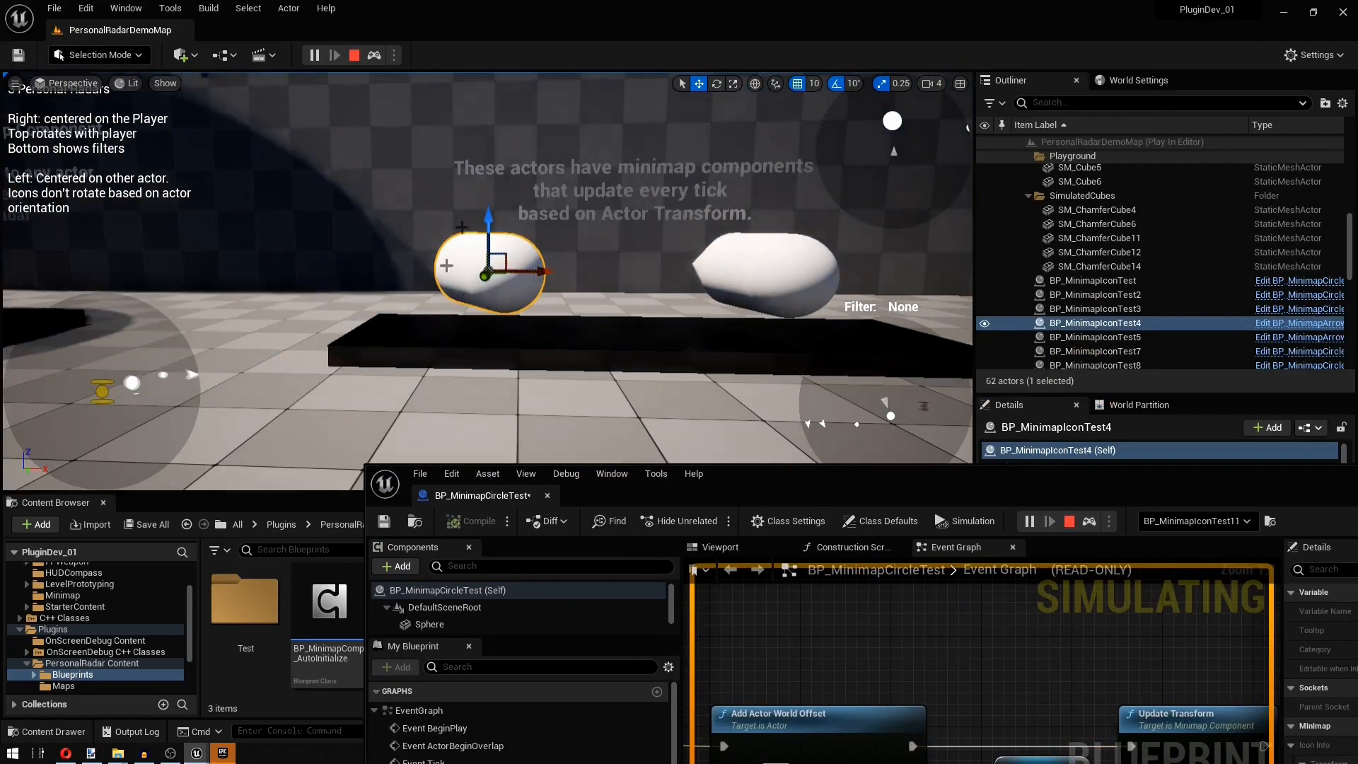
{"action": "left_click", "coordinate": [355, 56]}
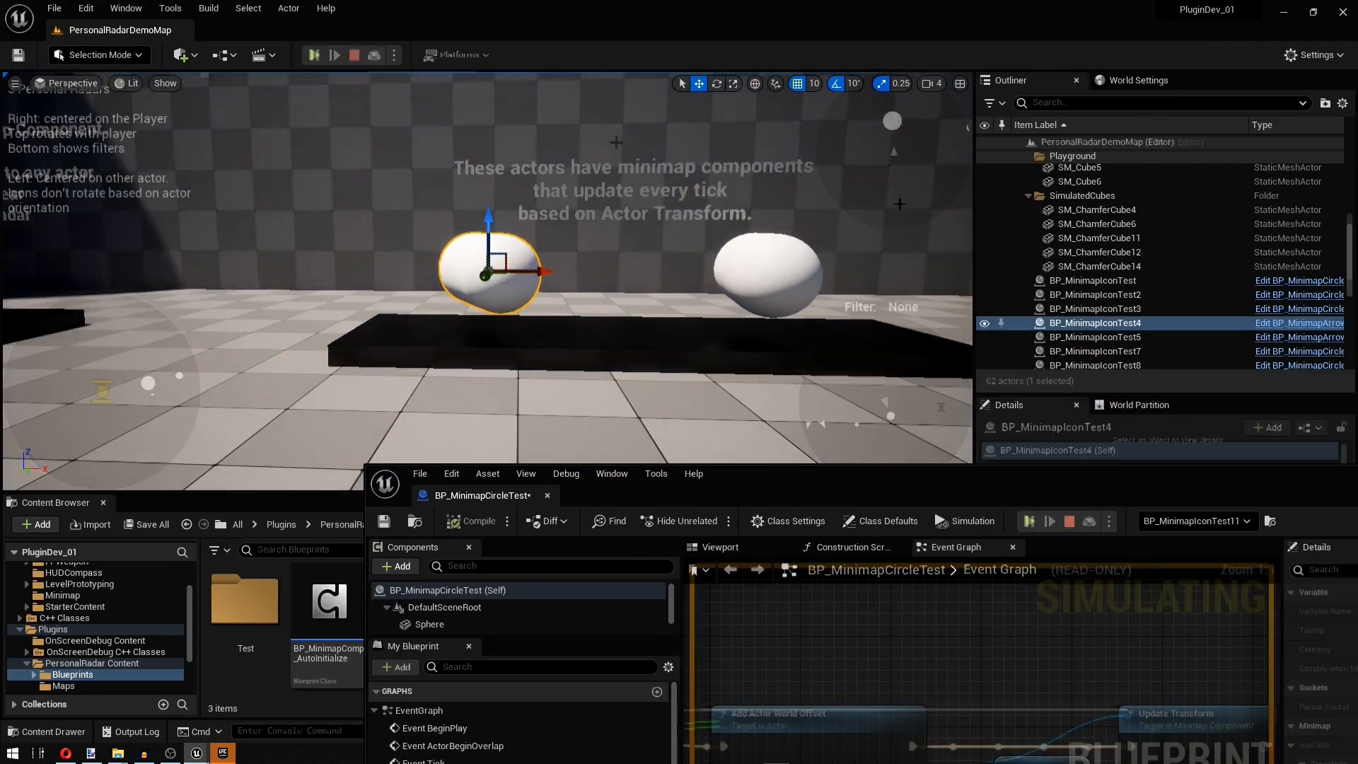
{"action": "left_click", "coordinate": [1313, 323]}
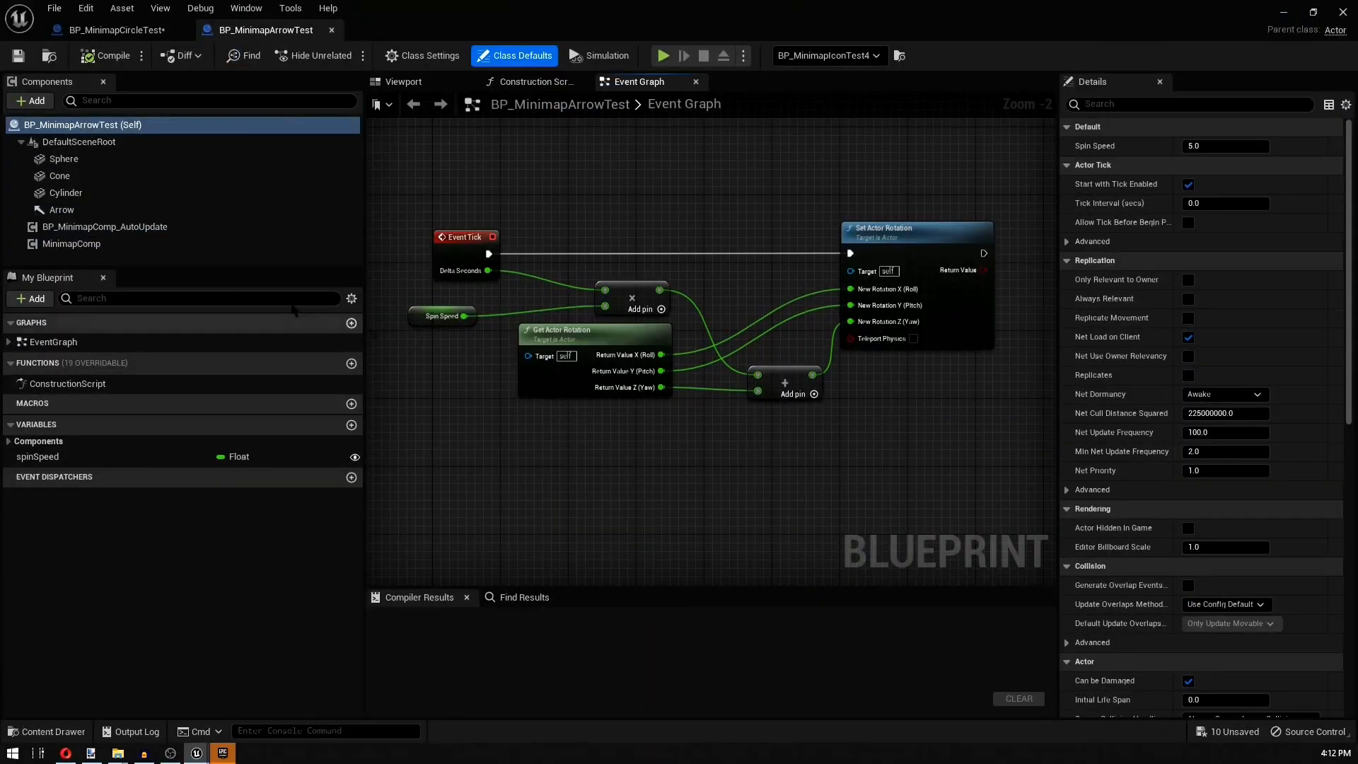
- Inspect the BP_MinimapComp_AutoUpdate component's settings and description along with the arrow blueprint's Event Tick rotation logic
{"action": "left_click", "coordinate": [61, 228]}
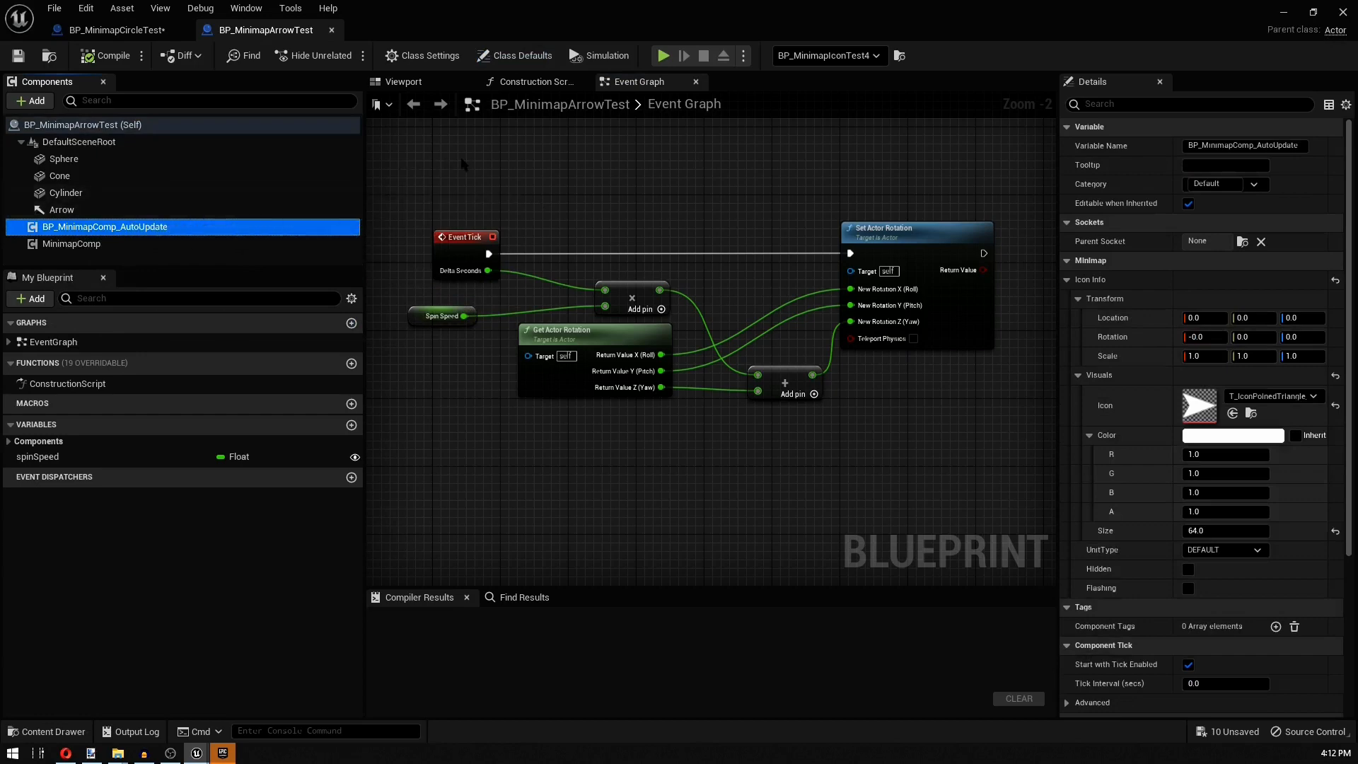
{"action": "scroll", "coordinate": [453, 304], "scroll_direction": "down", "scroll_amount": 3}
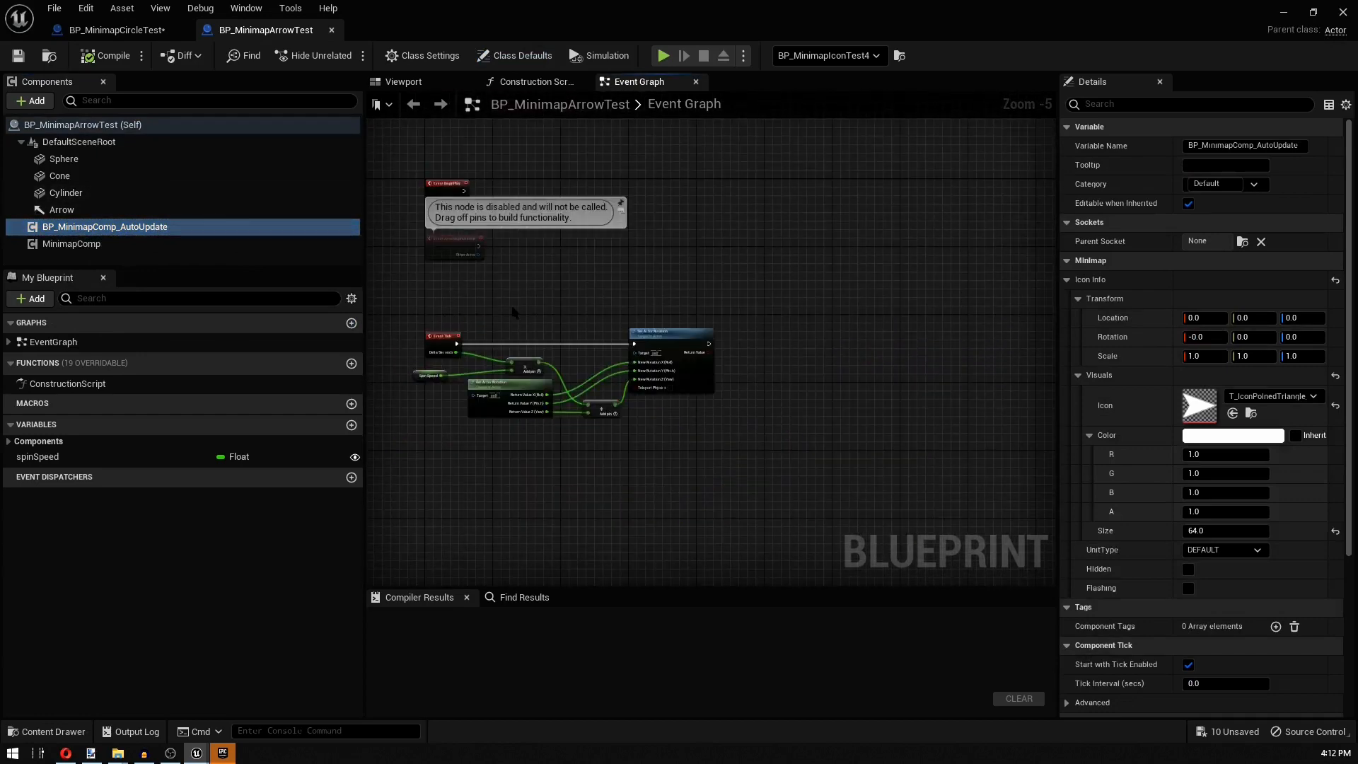
{"action": "scroll", "coordinate": [488, 377], "scroll_direction": "up", "scroll_amount": 4}
{"action": "left_click_drag", "start_coordinate": [816, 256], "coordinate": [1004, 452]}
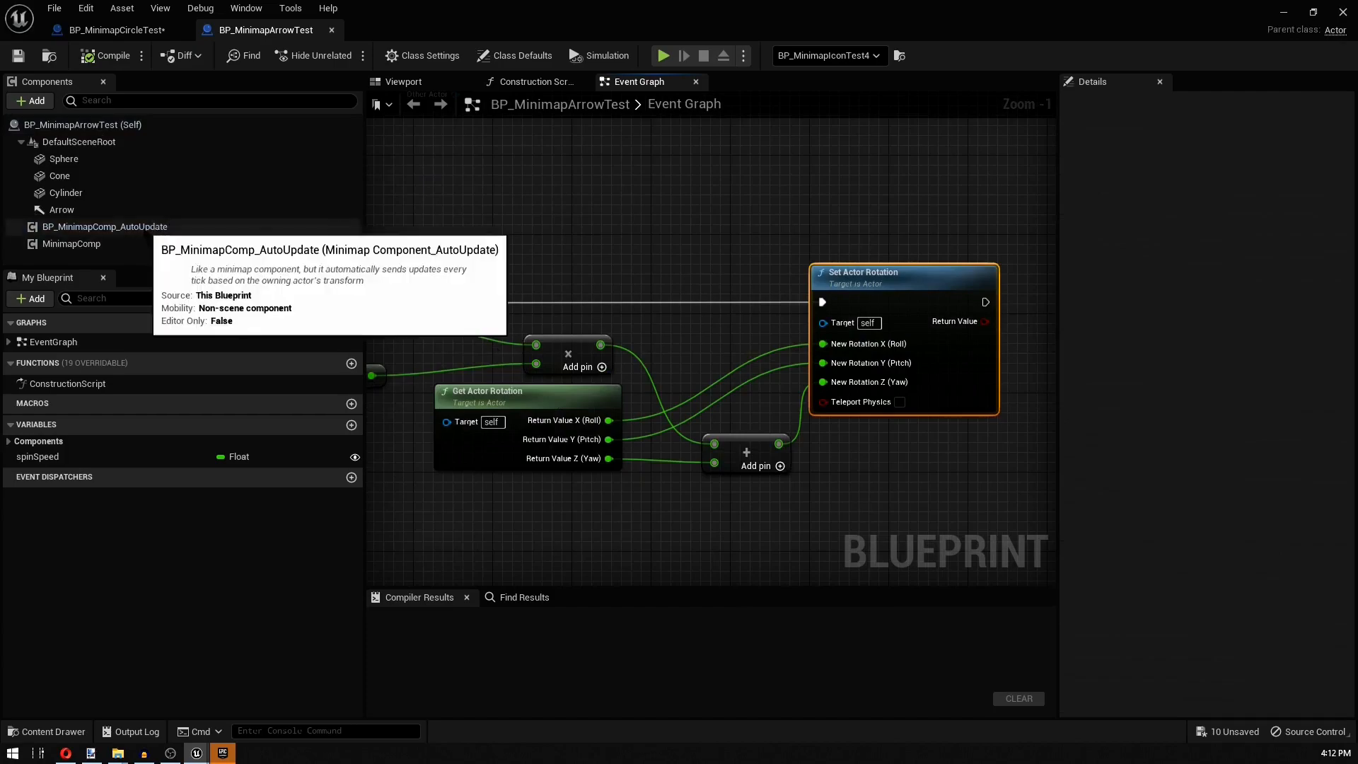
{"action": "left_click", "coordinate": [146, 230]}
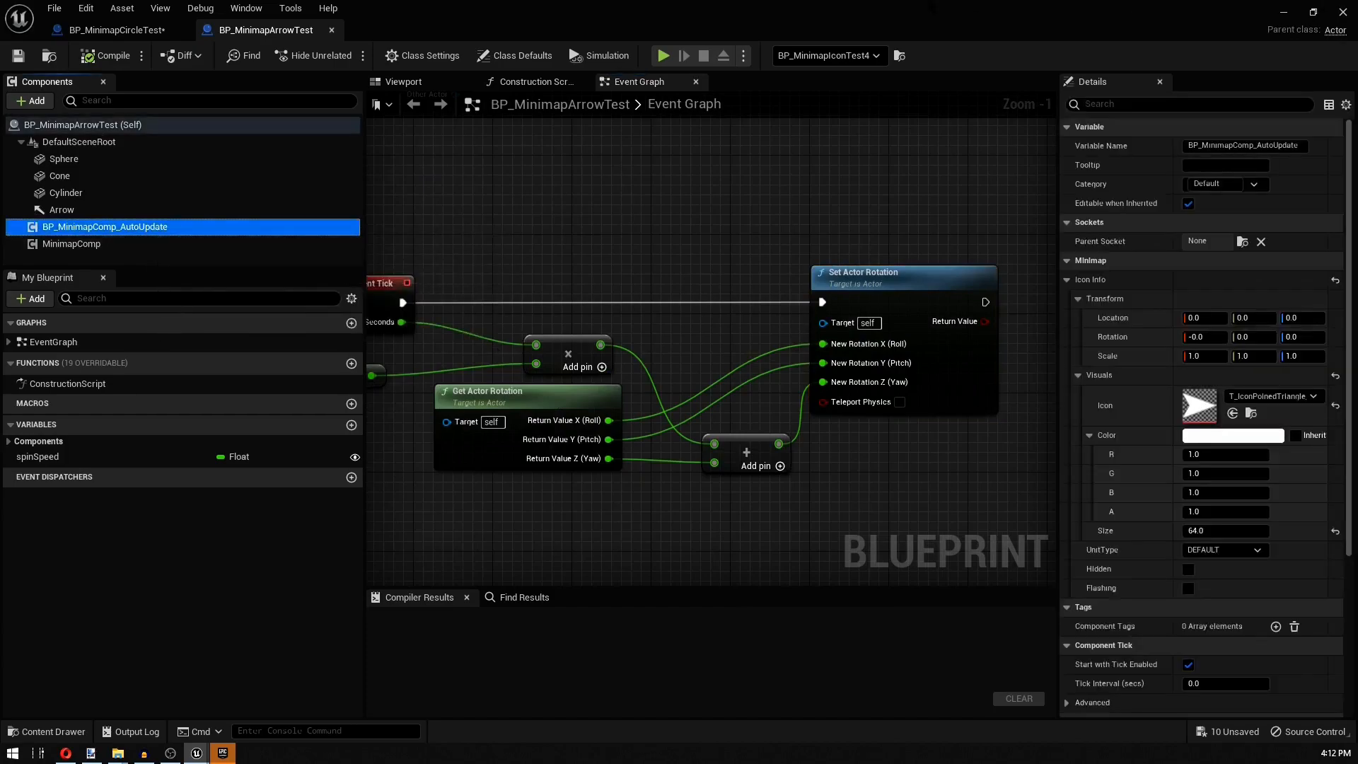
- Open the BP_MinimapComp_AutoUpdate blueprint from the plugin's Blueprints folder to view its event graph
{"action": "left_click_drag", "start_coordinate": [932, 7], "coordinate": [1237, 324]}
{"action": "left_click_drag", "start_coordinate": [756, 326], "coordinate": [991, 372]}
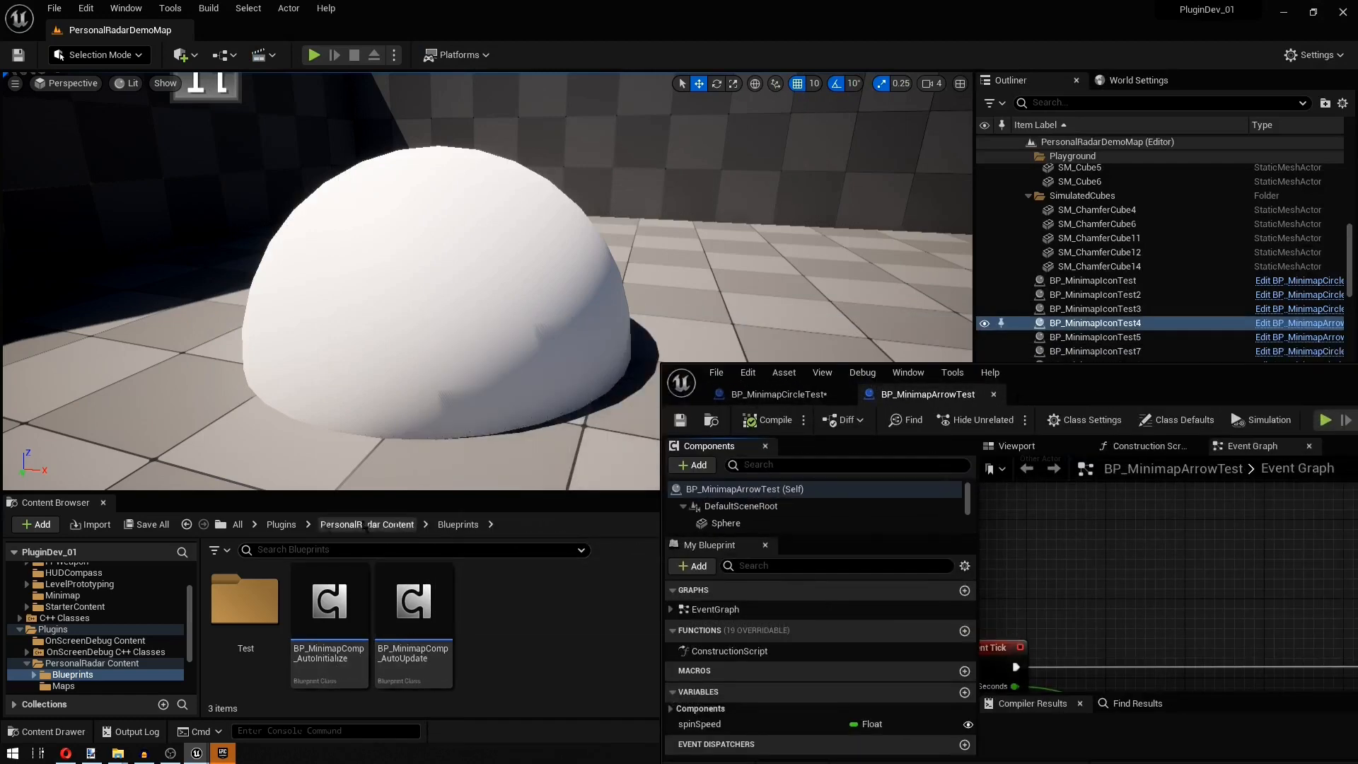
{"action": "double_click", "coordinate": [425, 612]}
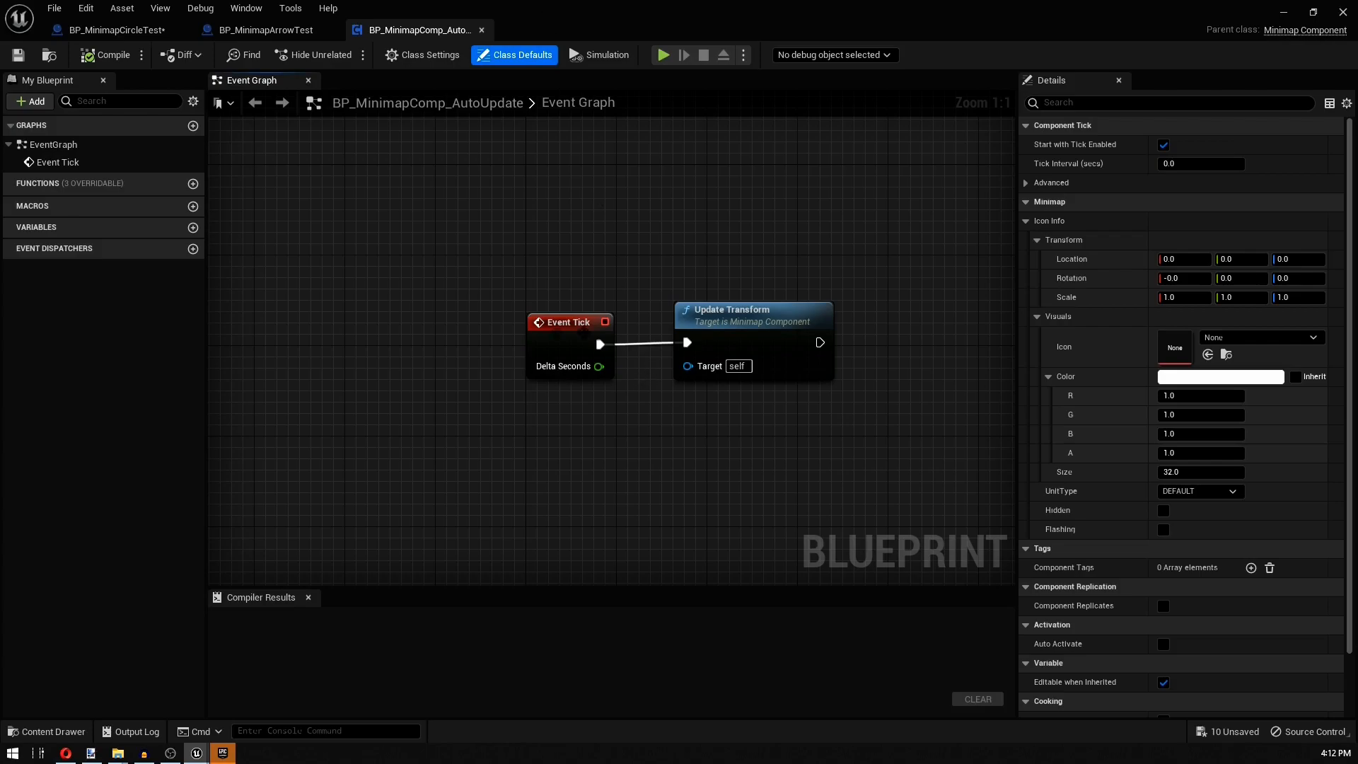
- Uncover the level and frame the BP_MinimapIconTest4 arrow actor beside its every-tick update text
{"action": "left_click_drag", "start_coordinate": [595, 32], "coordinate": [888, 606]}
{"action": "right_click_drag", "start_coordinate": [694, 335], "coordinate": [866, 333]}
{"action": "key", "text": "f"}
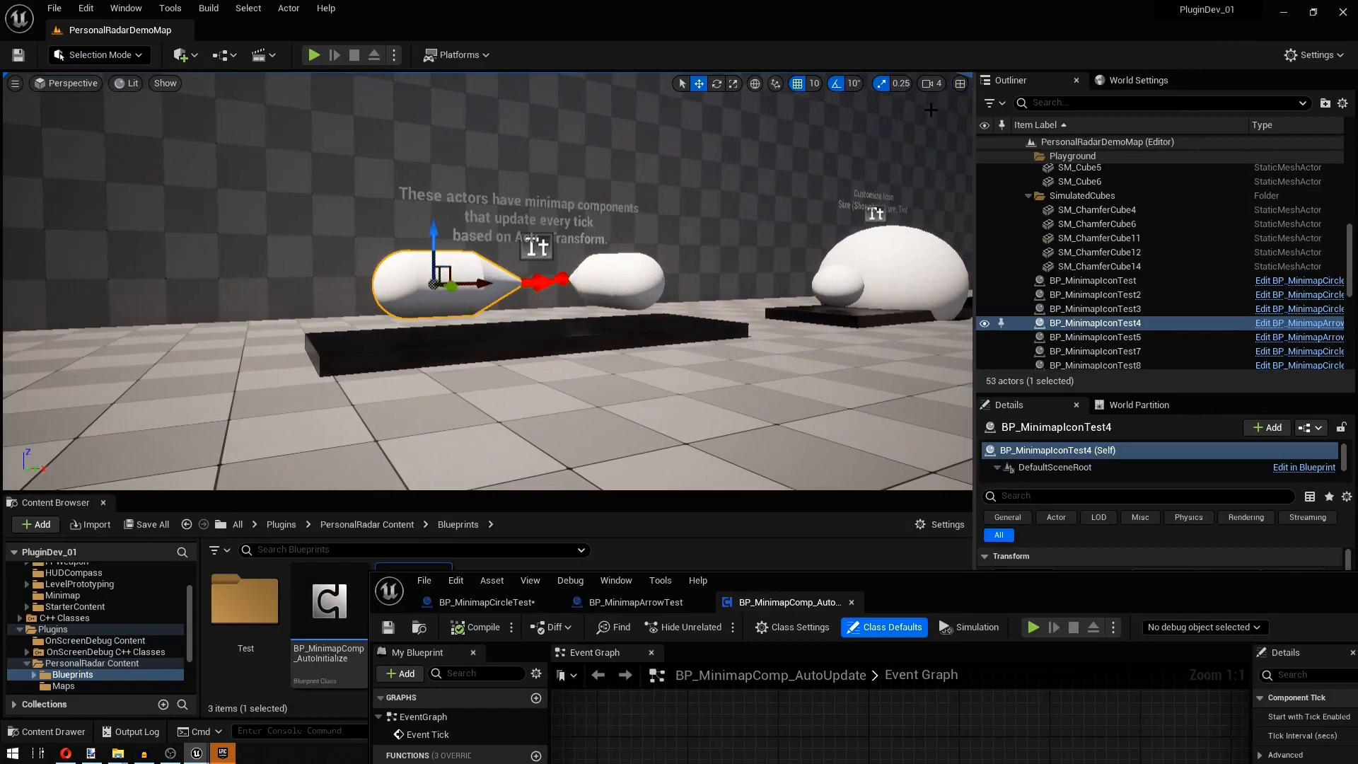
- Open the BP_MinimapComp_AutoInitialize blueprint to review its Begin Play update logic, then uncover the level again
{"action": "left_click_drag", "start_coordinate": [940, 591], "coordinate": [1067, 340]}
{"action": "left_click", "coordinate": [335, 617]}
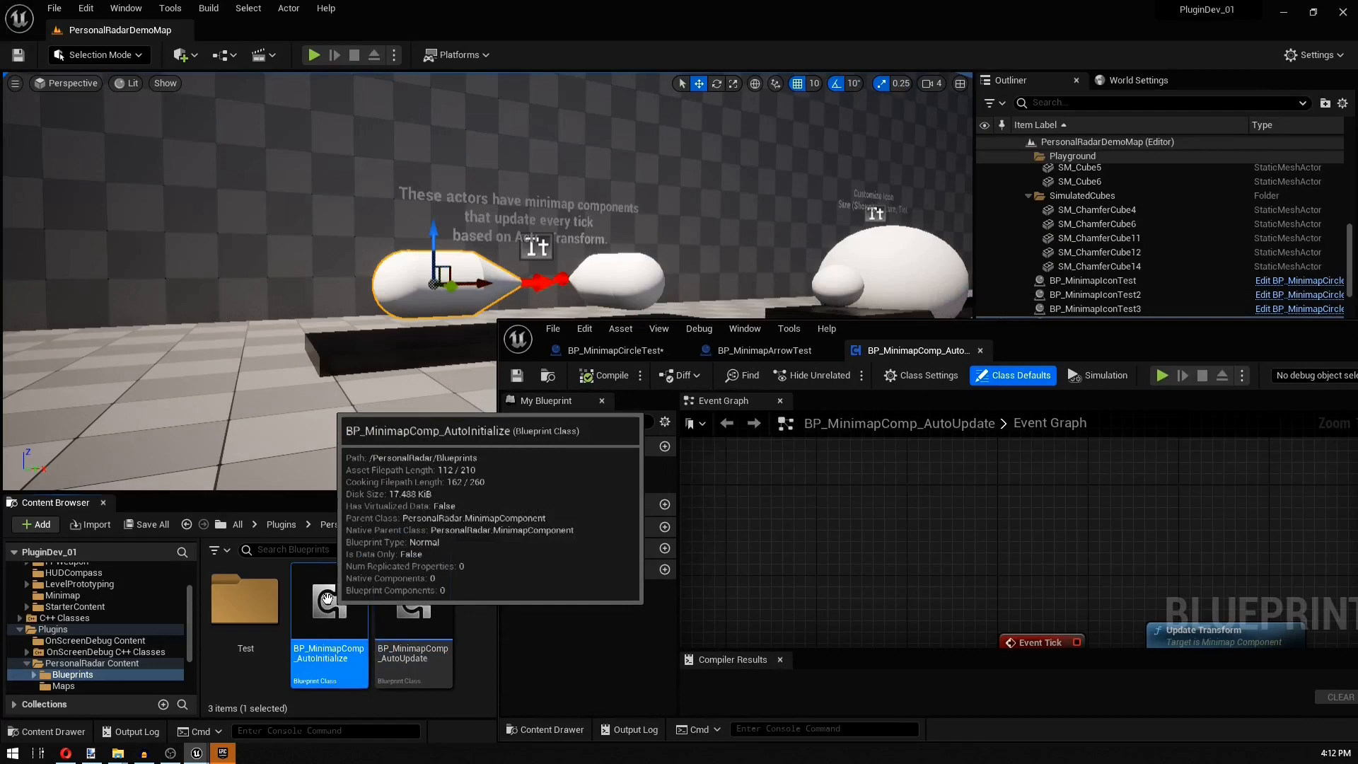
{"action": "double_click", "coordinate": [338, 641]}
{"action": "left_click_drag", "start_coordinate": [1140, 336], "coordinate": [1004, 4]}
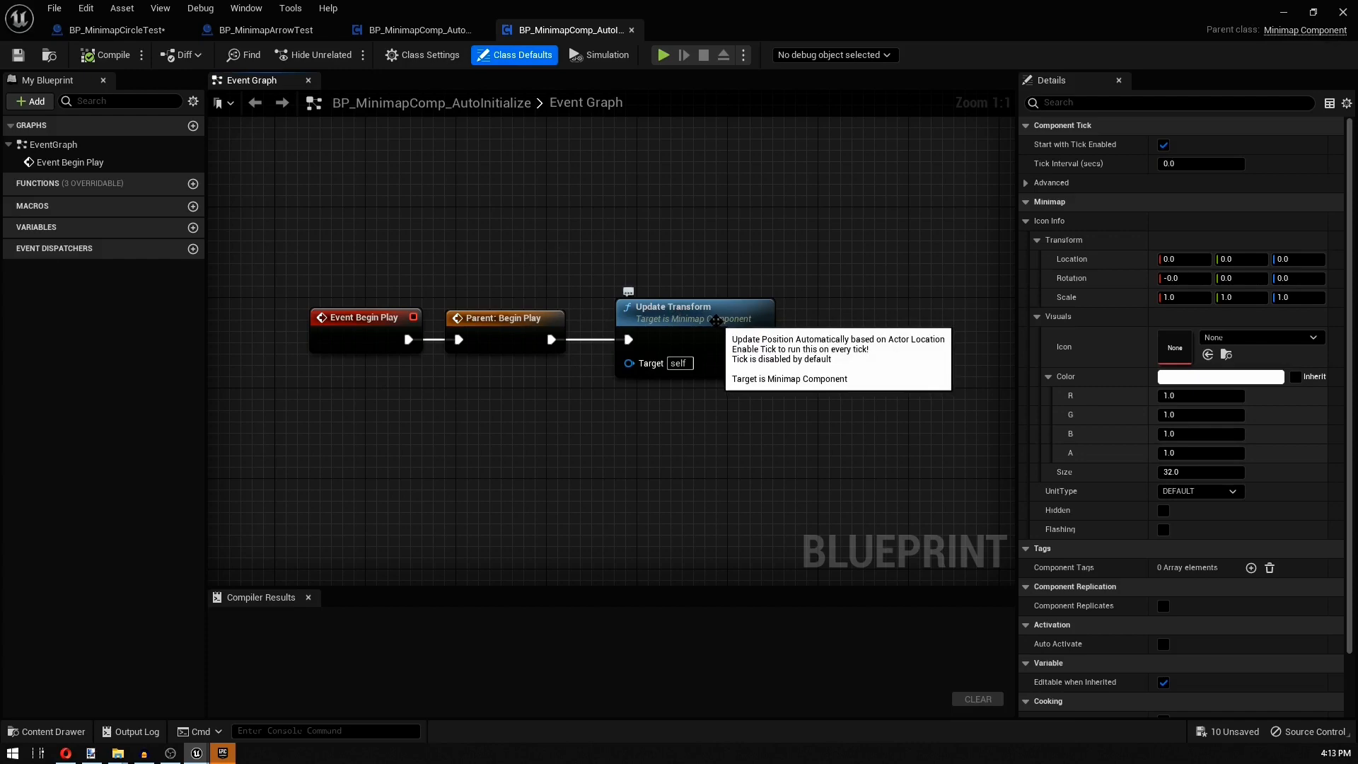
{"action": "left_click_drag", "start_coordinate": [667, 12], "coordinate": [839, 565]}
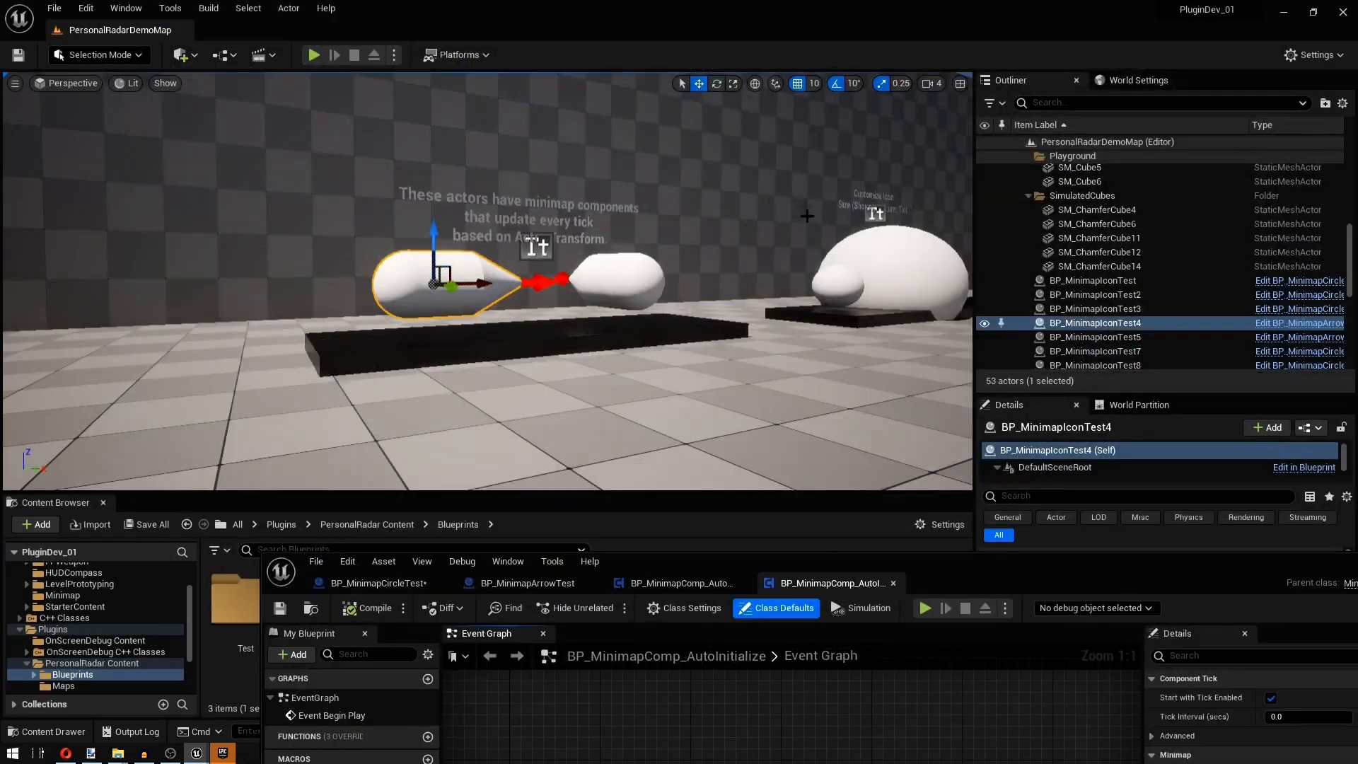
- Play the demo map in the editor and walk forward briefly to view the on-screen radars
{"action": "right_click_drag", "start_coordinate": [807, 209], "coordinate": [805, 218]}
{"action": "key", "text": "alt+p"}
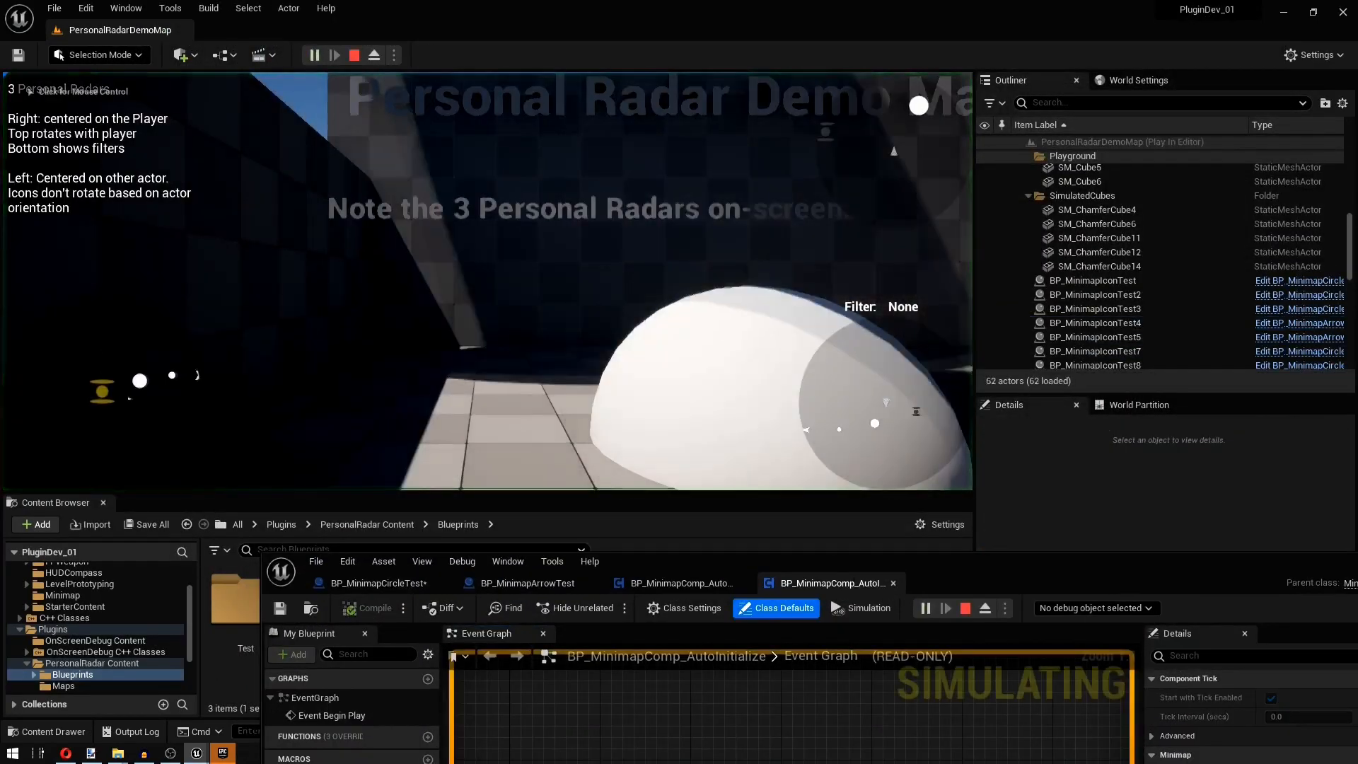
{"action": "key", "text": "w"}
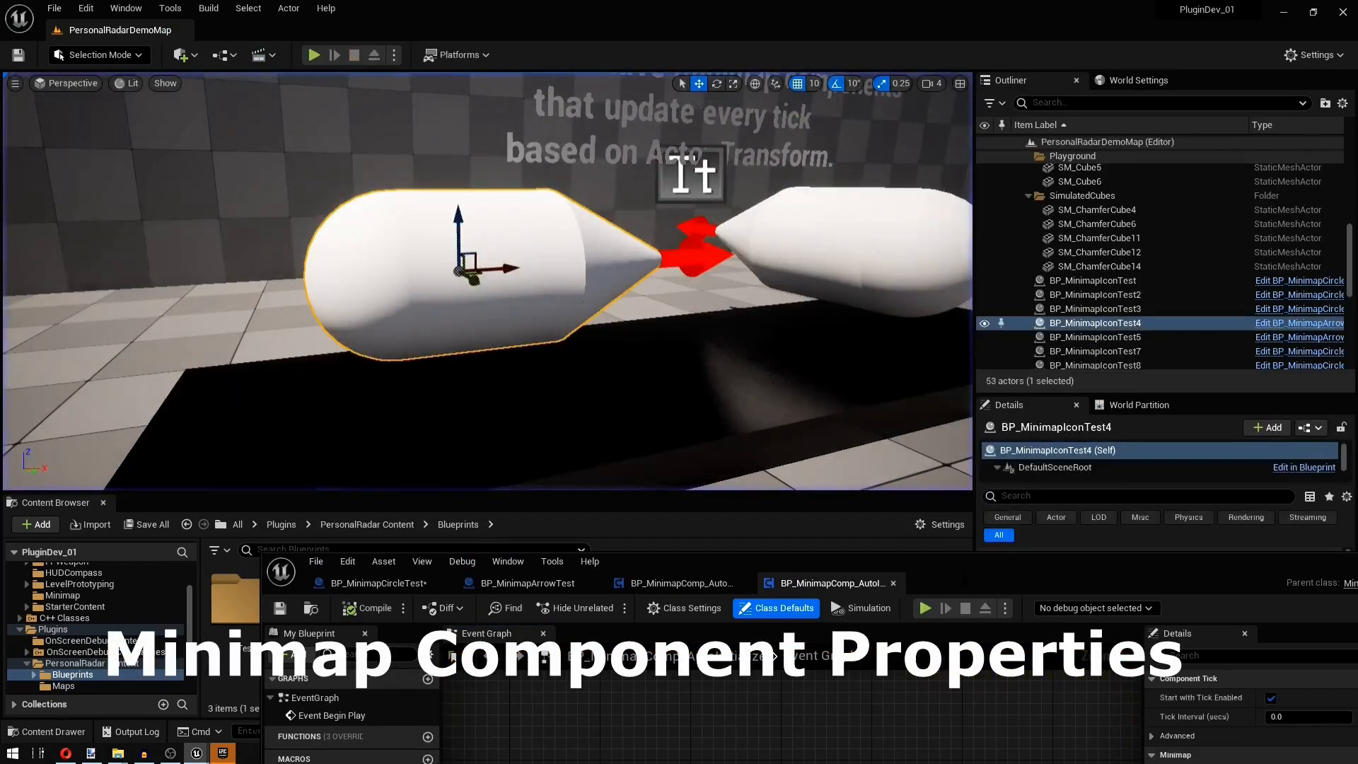
- Inspect the BP_MinimapComp_AutoUpdate component's minimap icon settings in BP_MinimapArrowTest, including the list of available icon textures
{"action": "left_click_drag", "start_coordinate": [672, 561], "coordinate": [664, 1]}
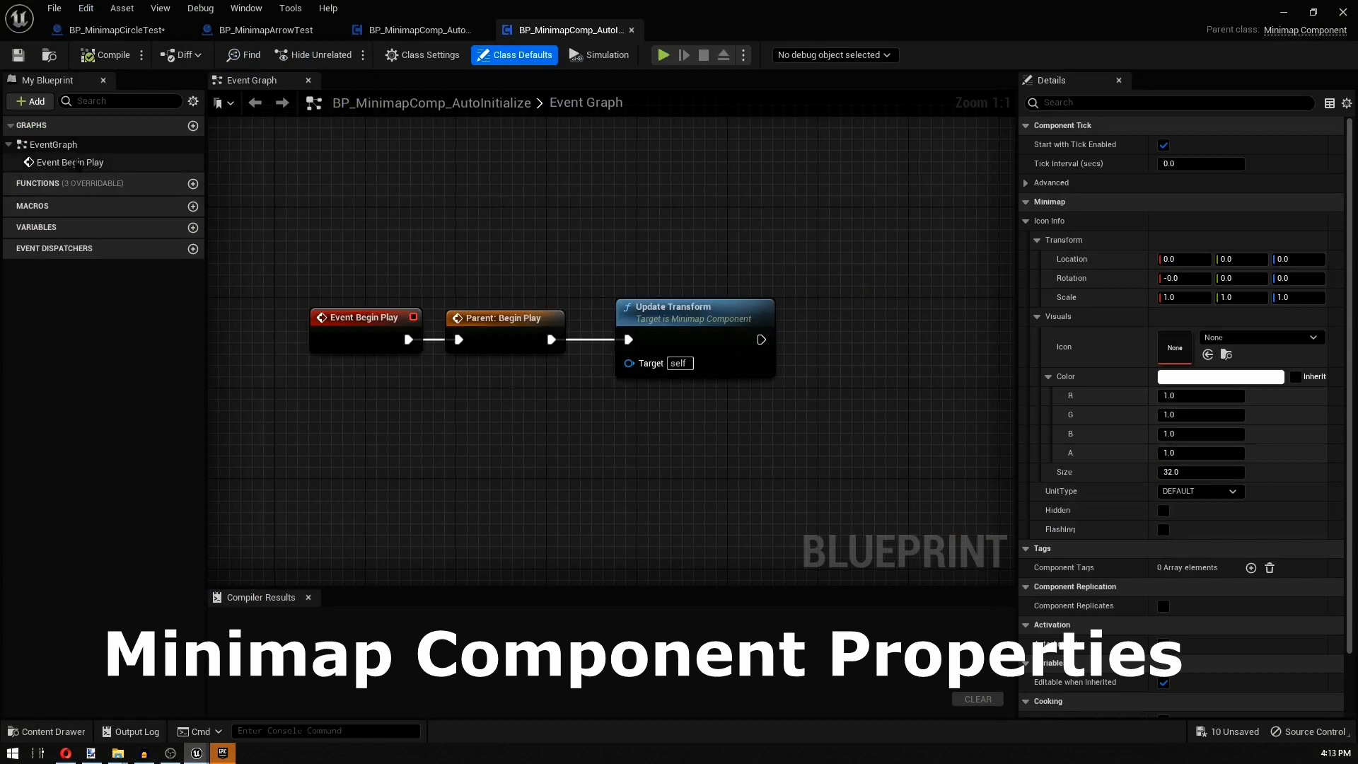
{"action": "left_click", "coordinate": [161, 31]}
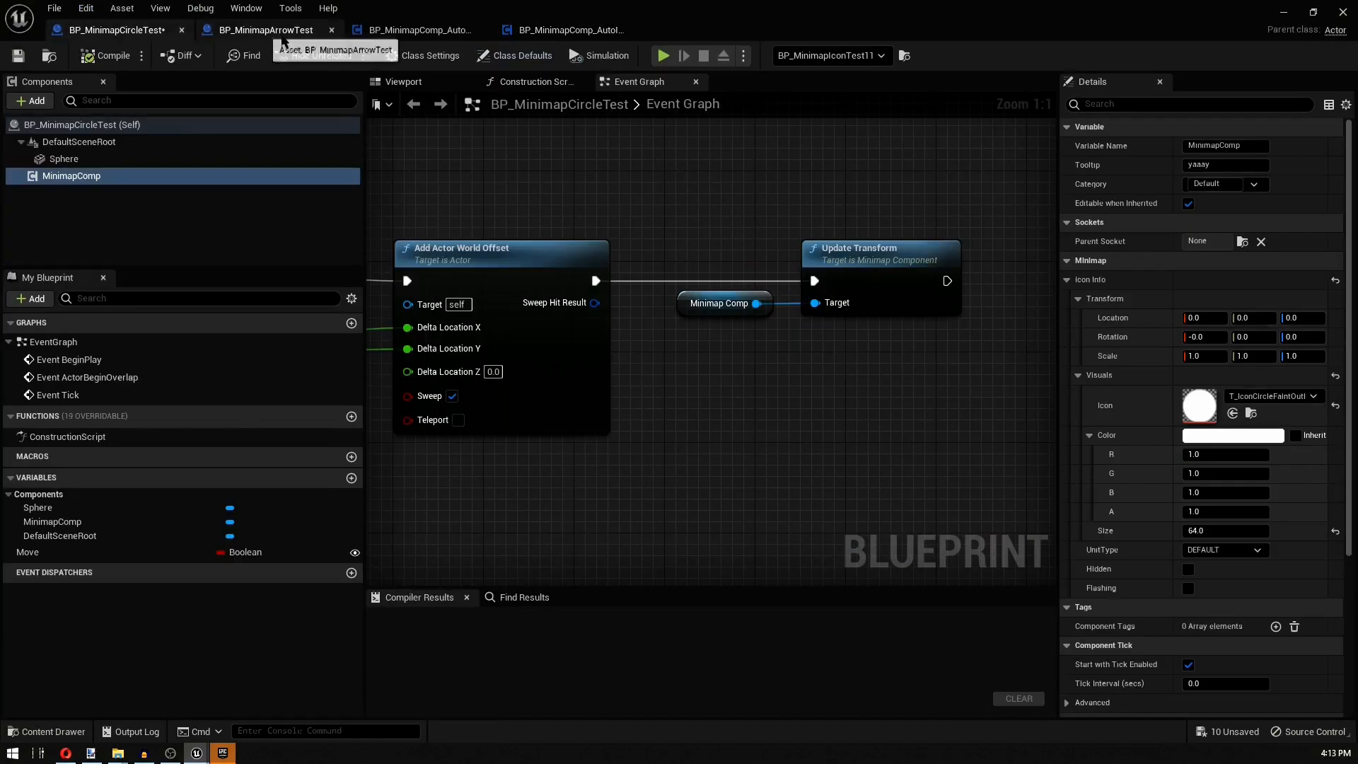
{"action": "left_click", "coordinate": [565, 29]}
{"action": "left_click", "coordinate": [420, 30]}
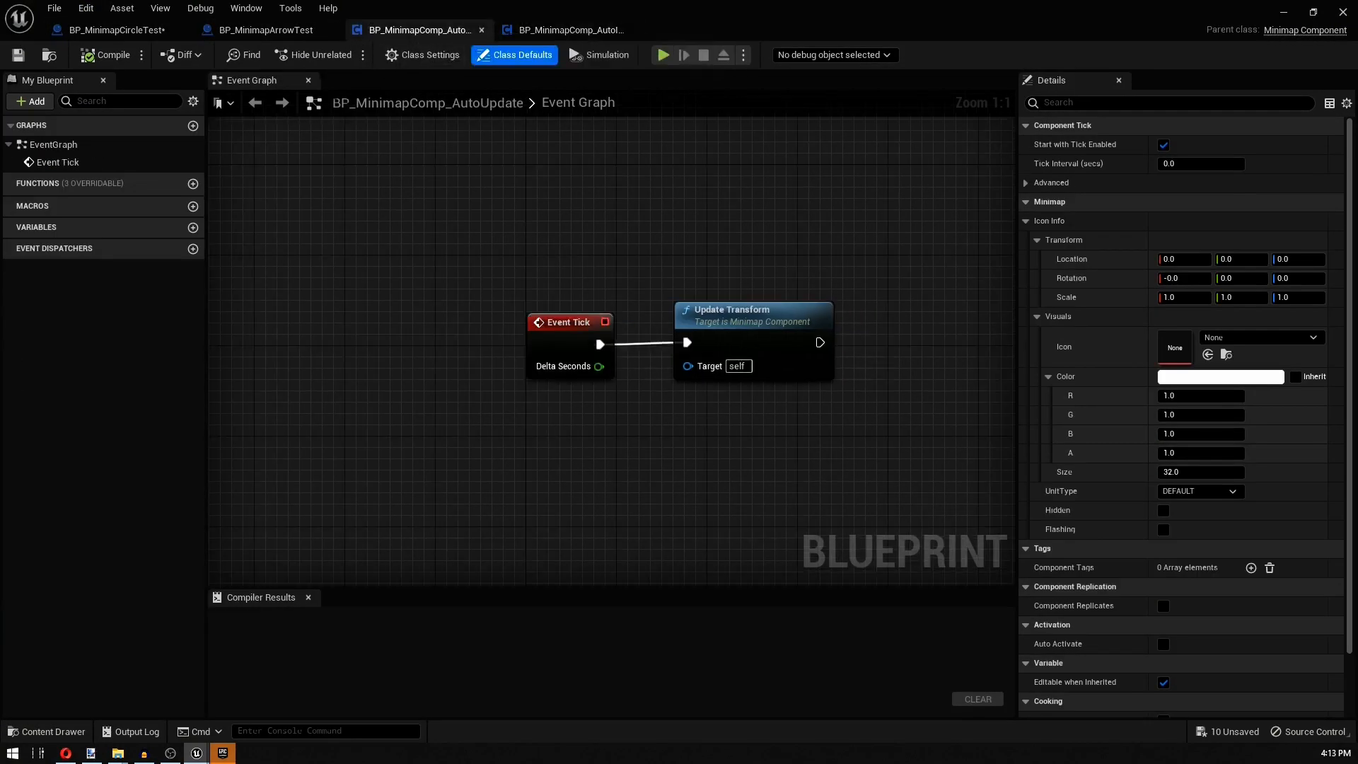
{"action": "left_click", "coordinate": [266, 30]}
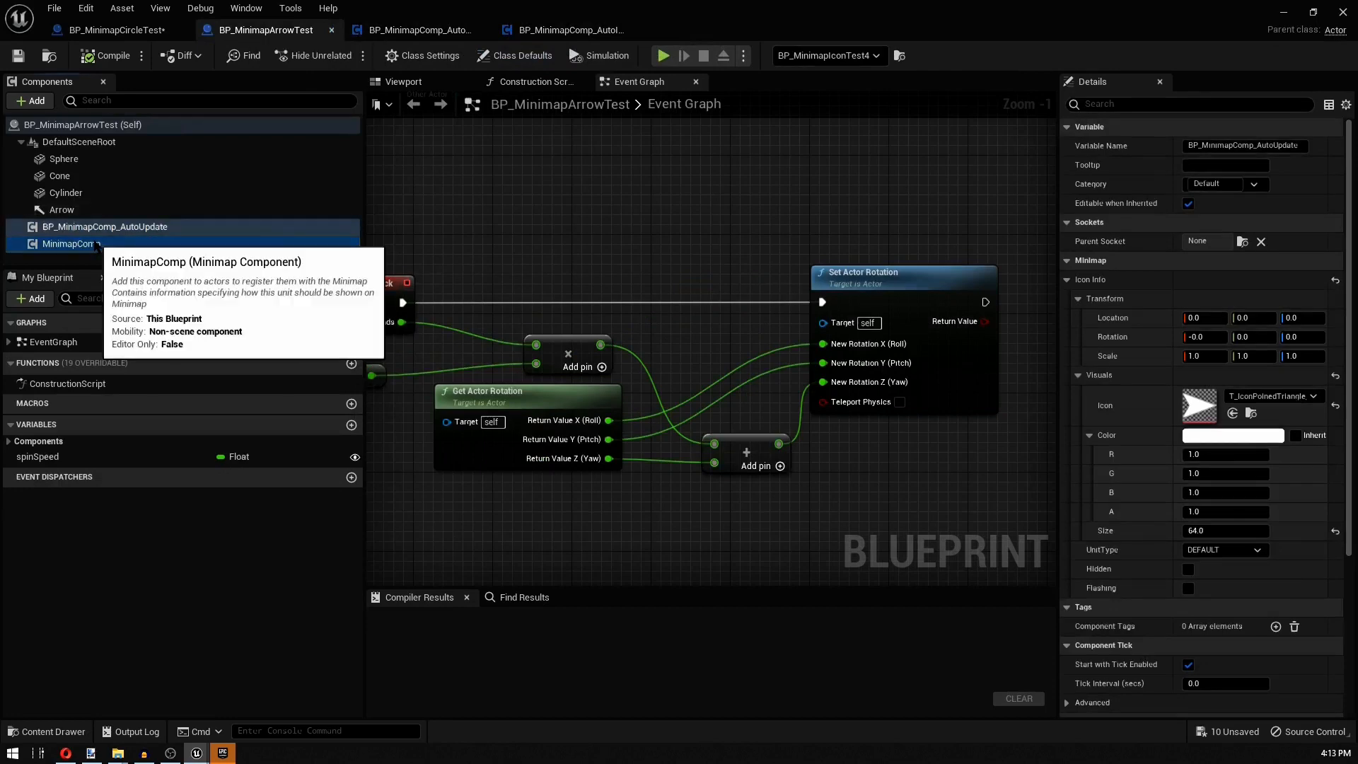
{"action": "left_click", "coordinate": [99, 227]}
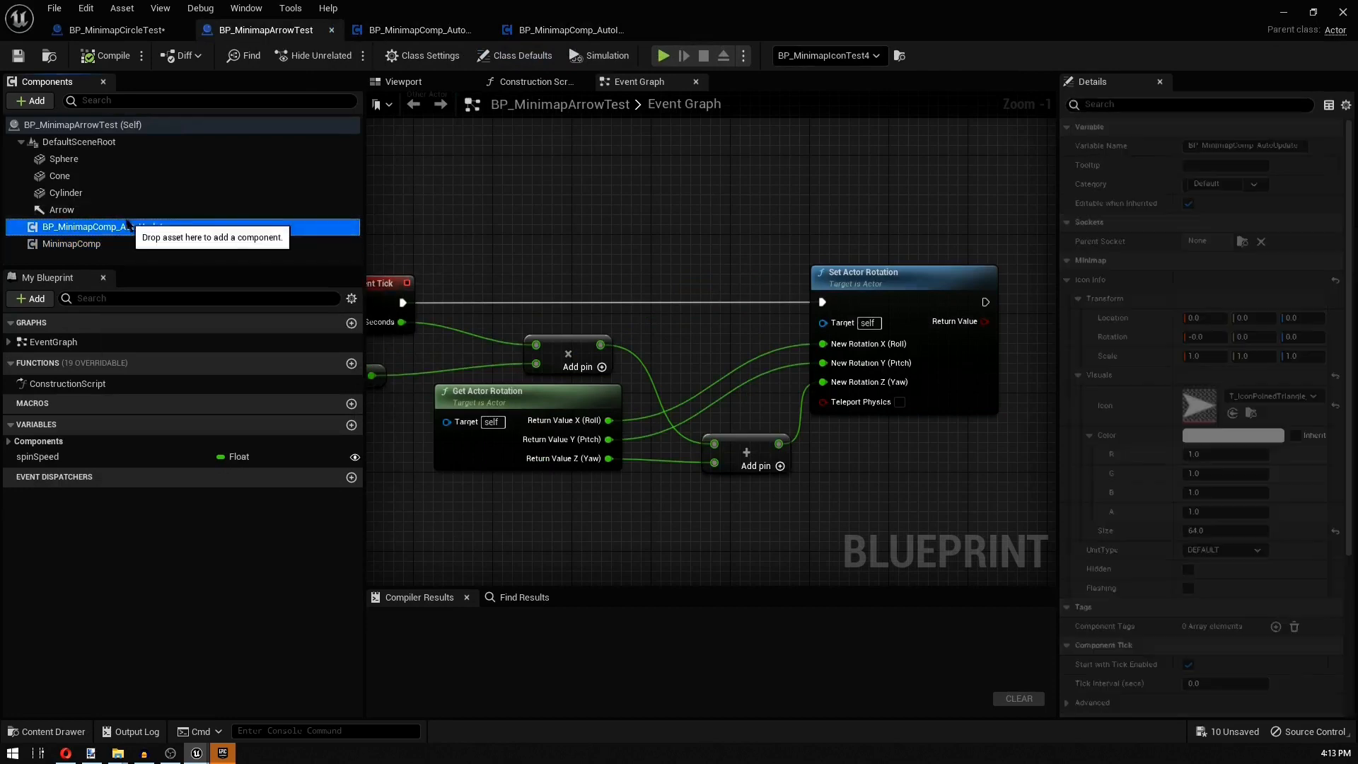
{"action": "scroll", "coordinate": [1265, 311], "scroll_direction": "down", "scroll_amount": 3}
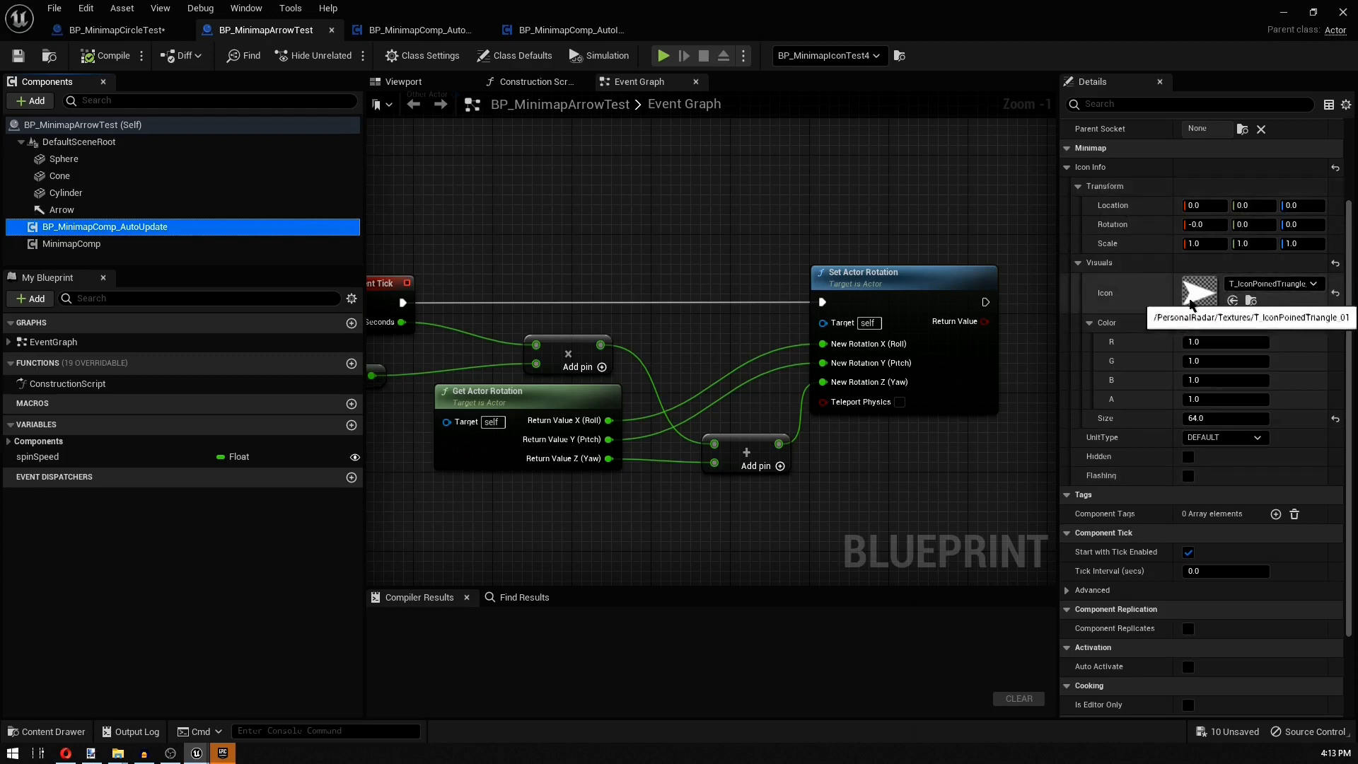
{"action": "left_click", "coordinate": [1247, 284]}
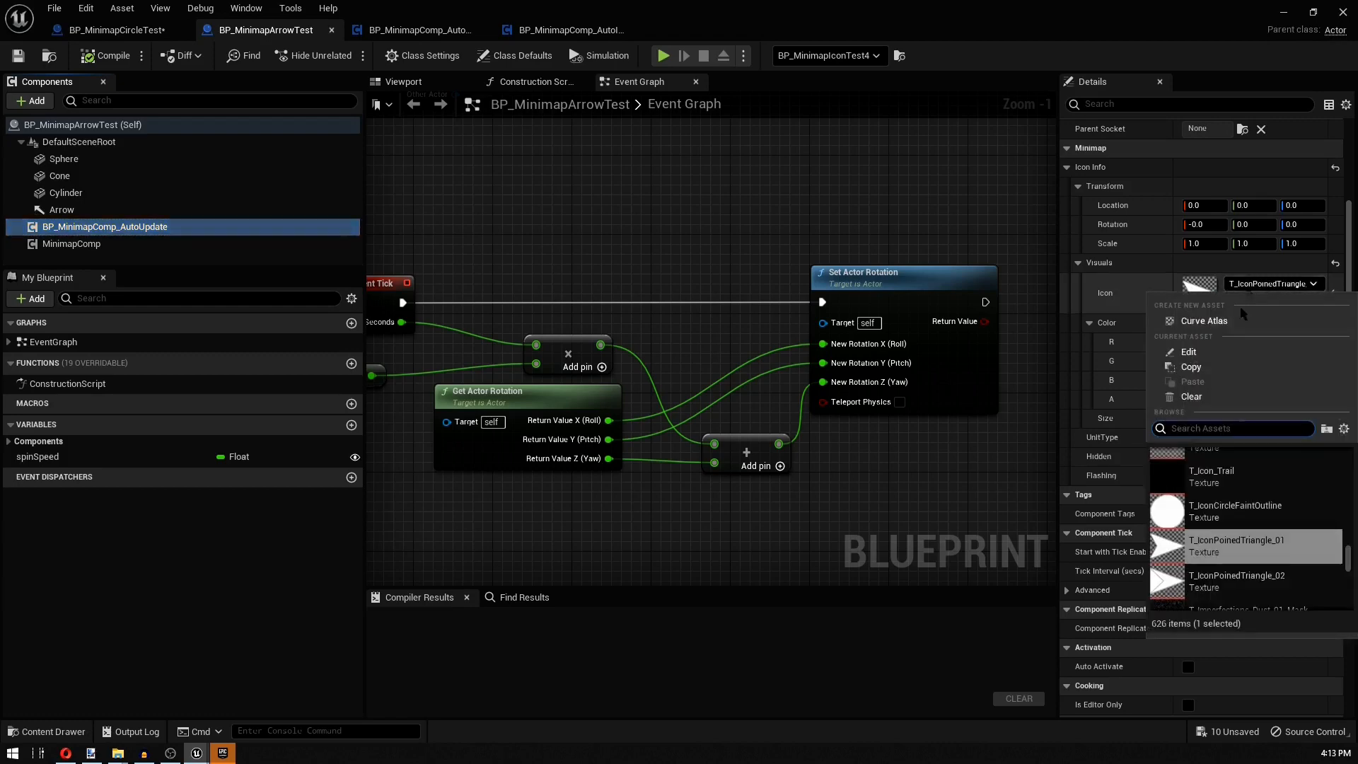
{"action": "left_click", "coordinate": [1247, 284]}
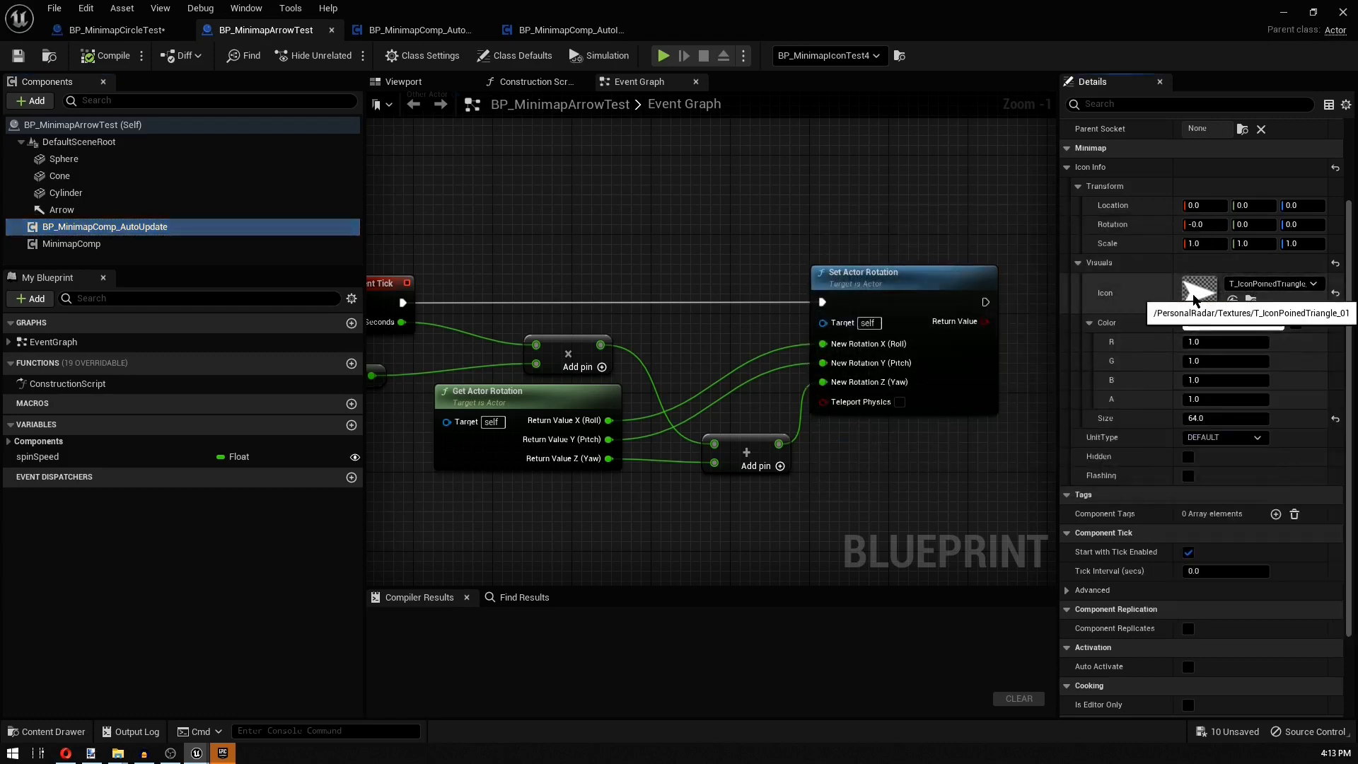
- Change the BP_MinimapComp_AutoUpdate icon color to light blue, with R 0.0, G 0.57793 and B 1.0
{"action": "left_click", "coordinate": [1203, 322]}
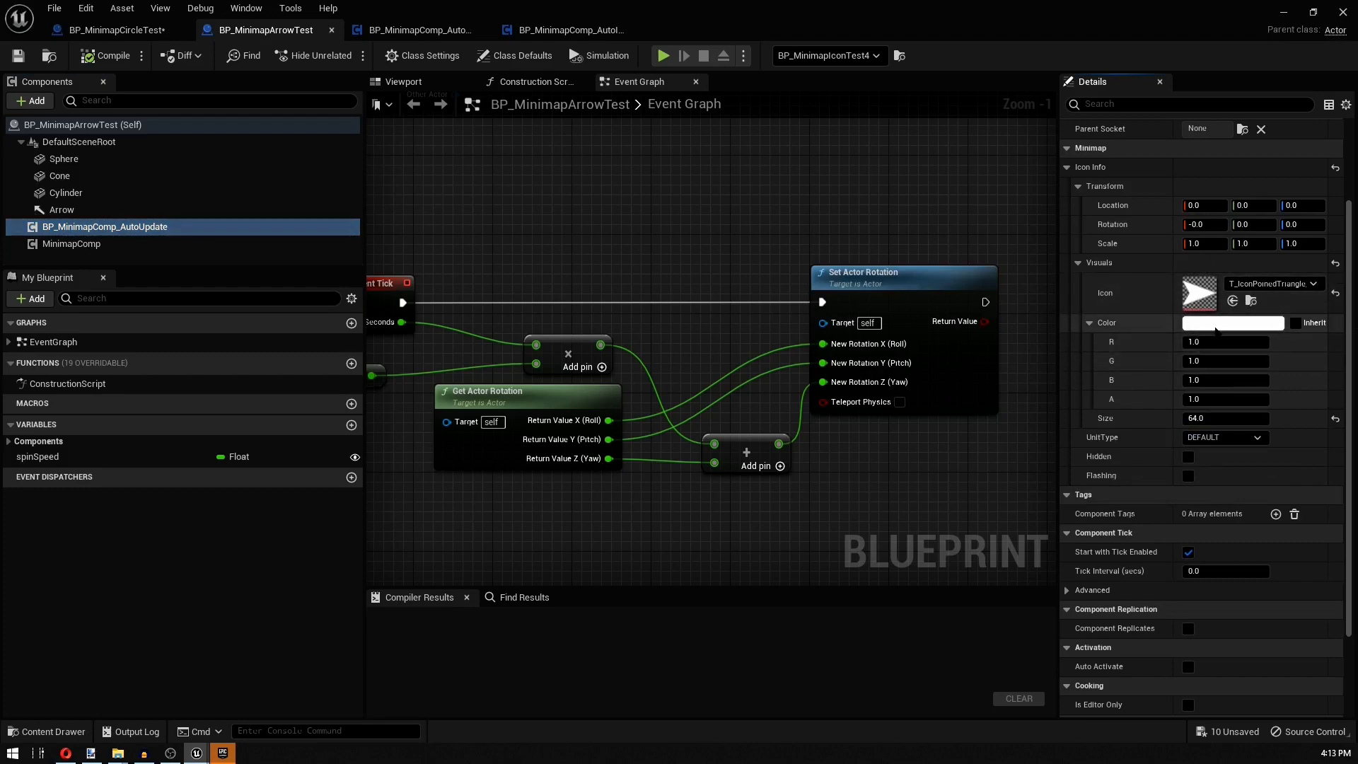
{"action": "left_click_drag", "start_coordinate": [966, 437], "coordinate": [929, 423]}
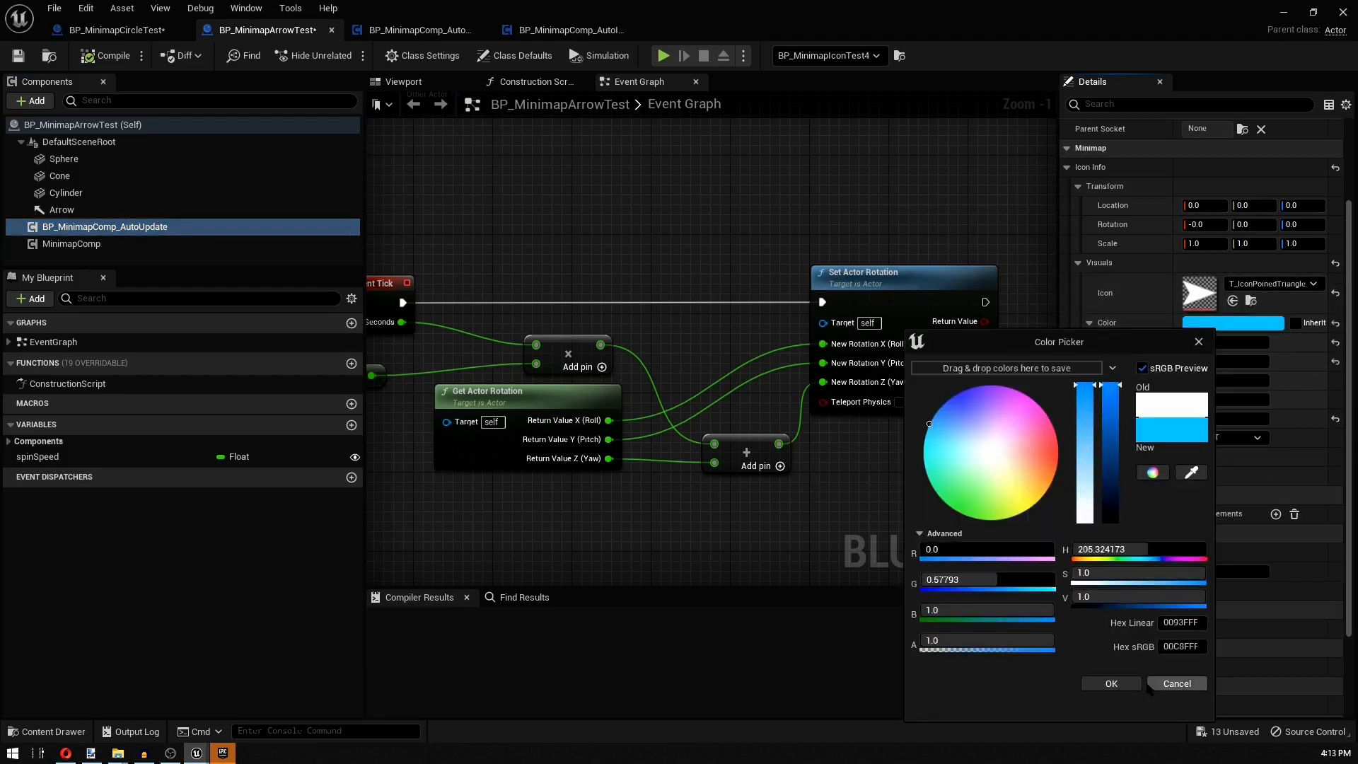
{"action": "left_click", "coordinate": [1111, 683]}
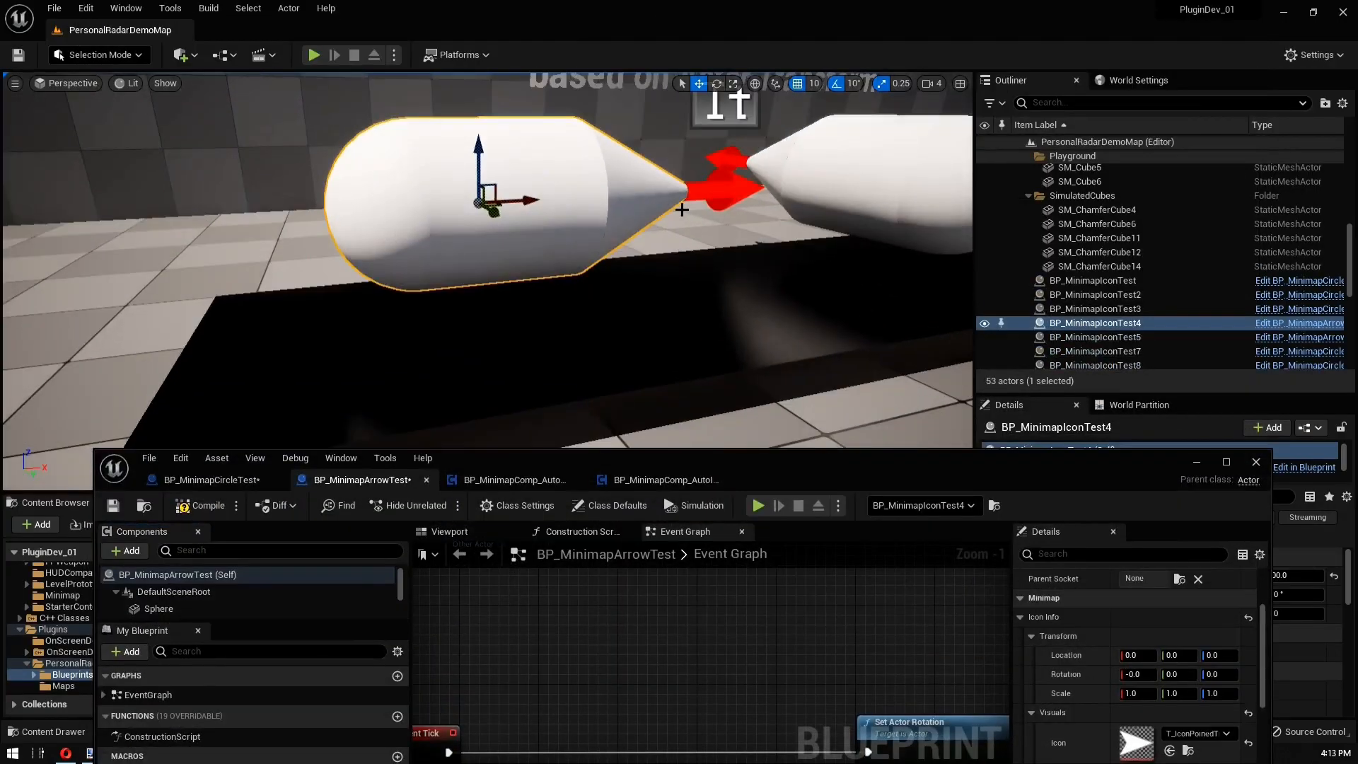
- Play the demo map and walk around the arrow actors to check their icon color on the three radars
{"action": "key", "text": "alt+p"}
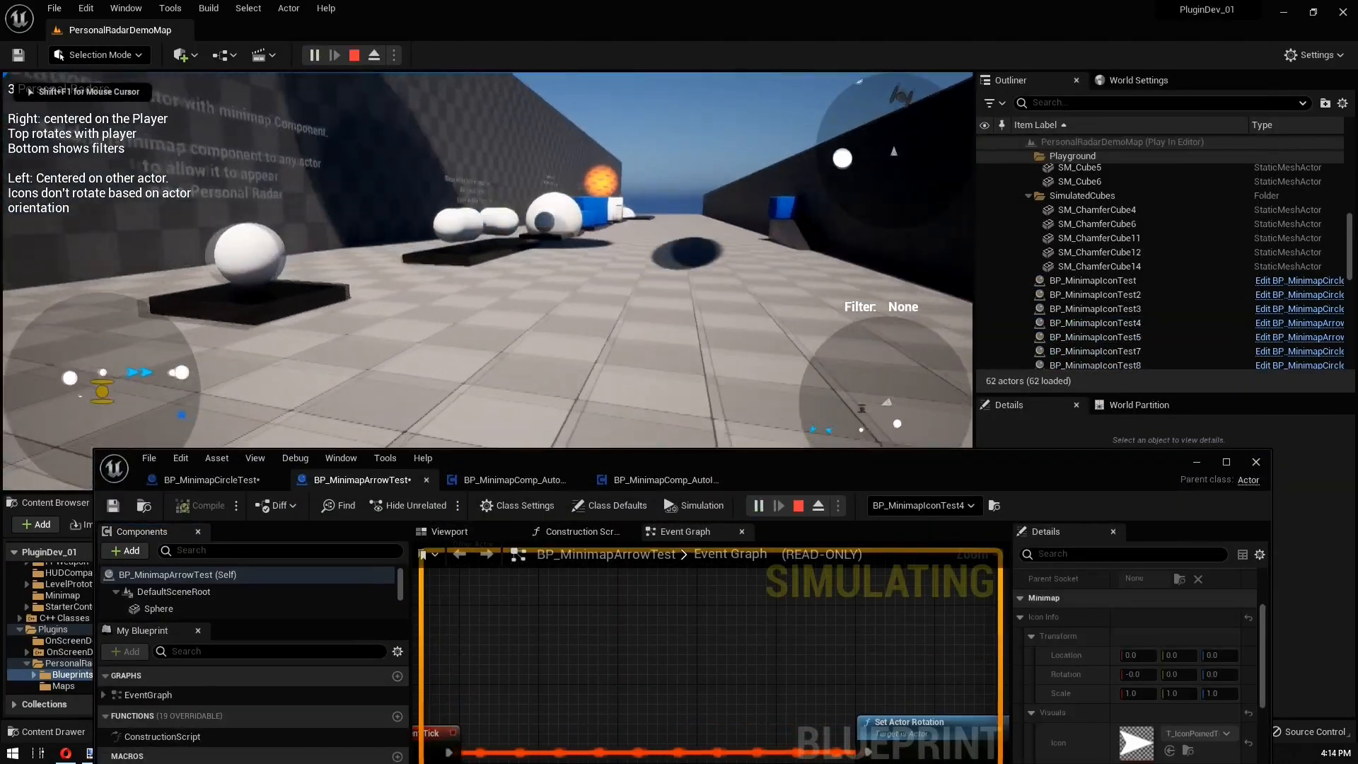
{"action": "key", "text": "w"}
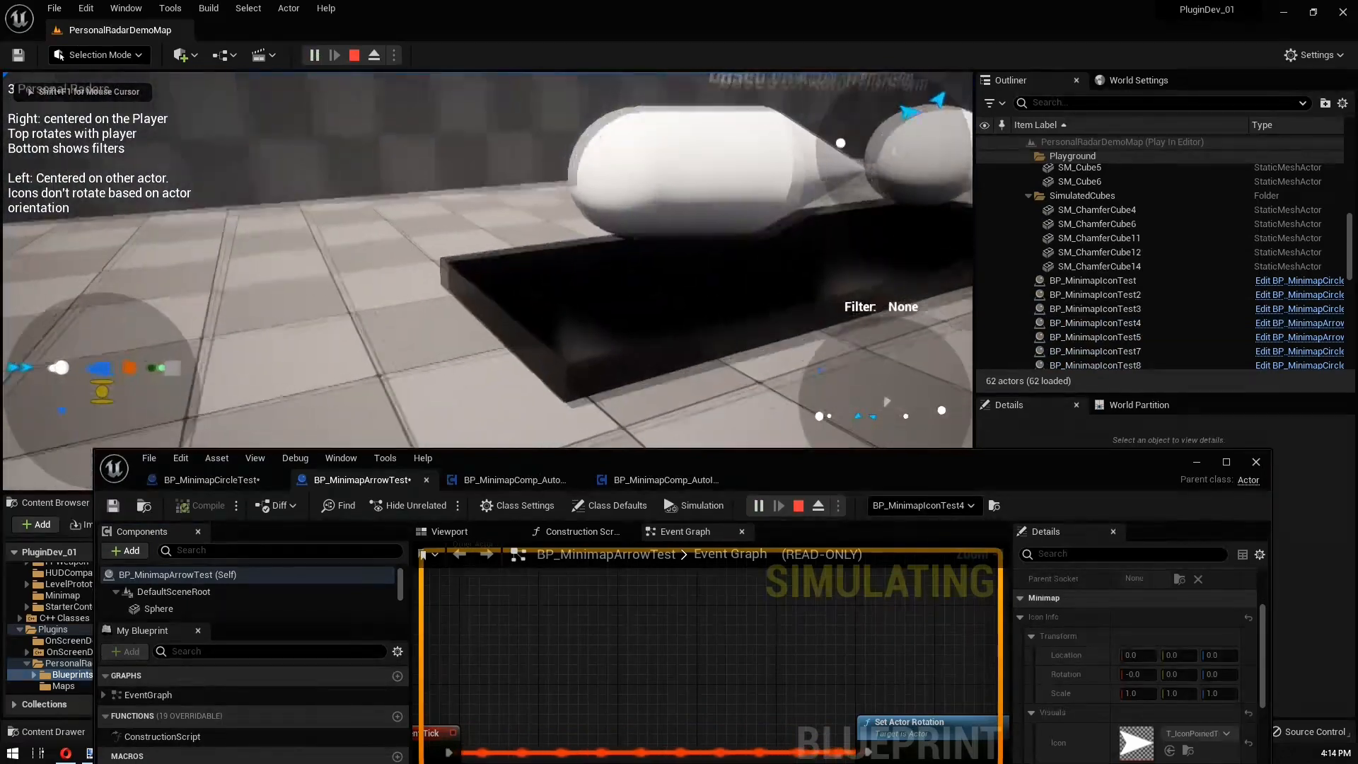
{"action": "key", "text": "w"}
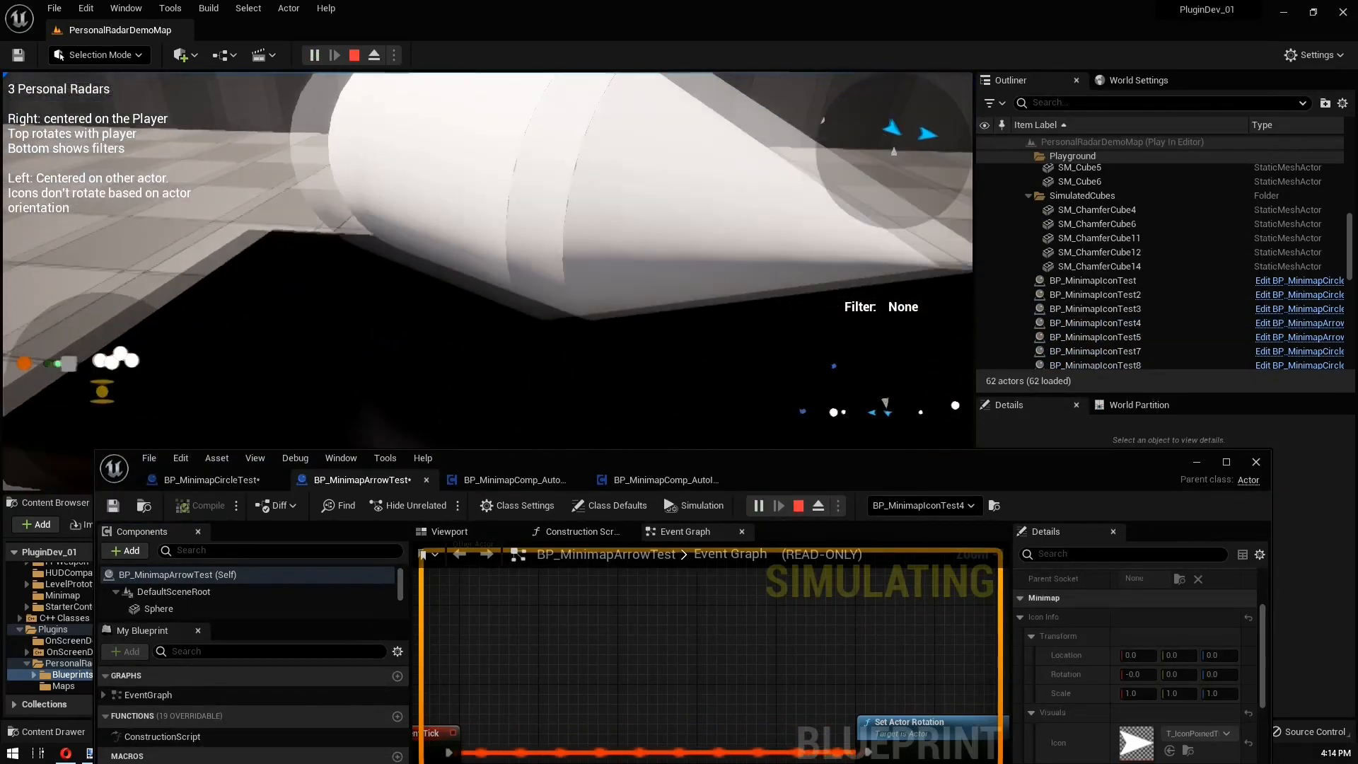
{"action": "key", "text": "w"}
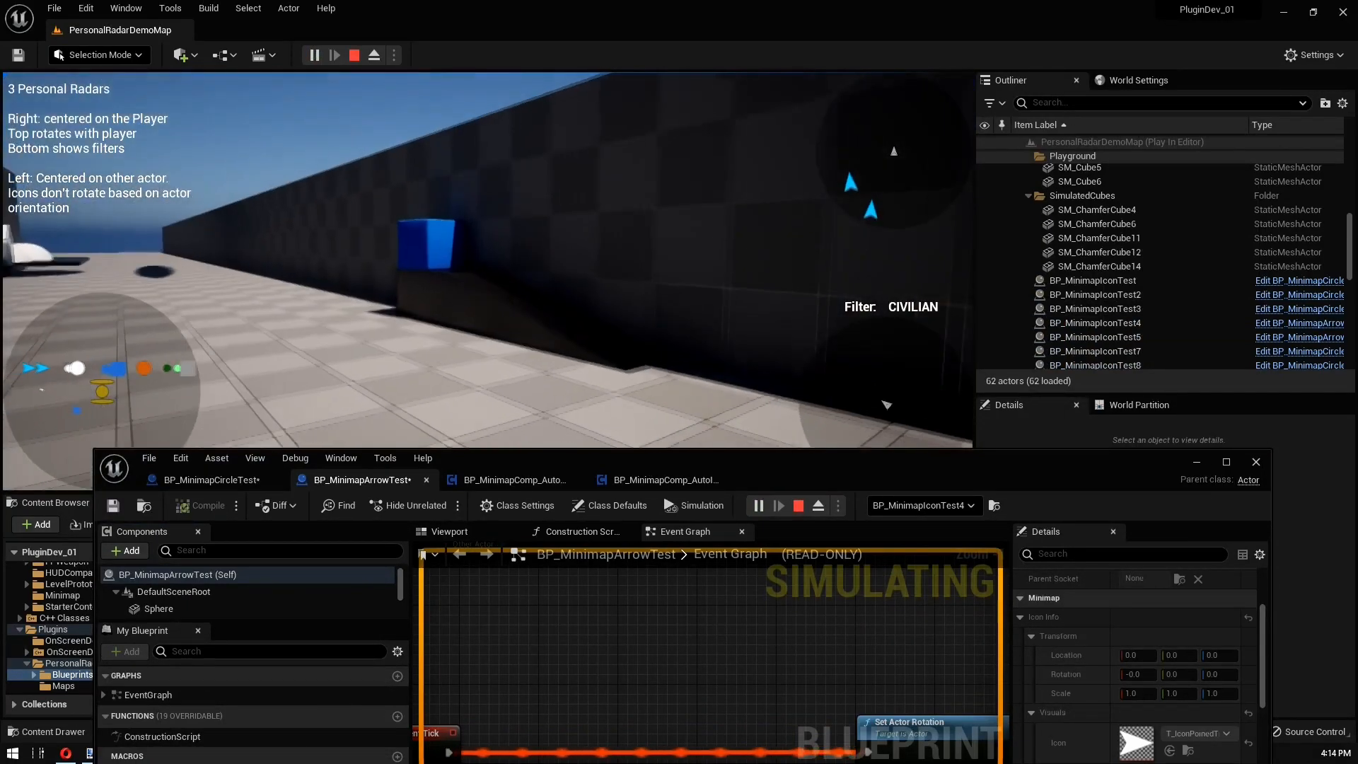
{"action": "key", "text": "w"}
{"action": "key", "text": "w"}
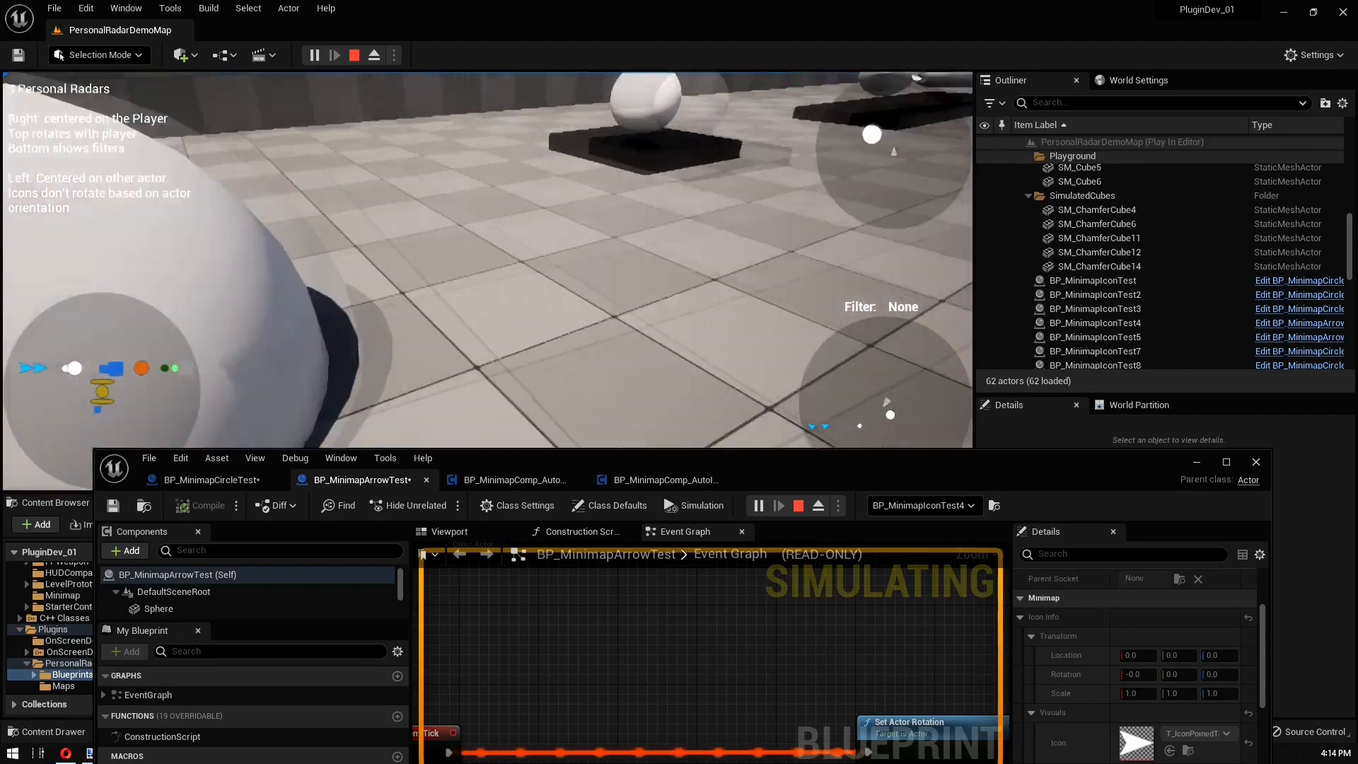
{"action": "key", "text": "d"}
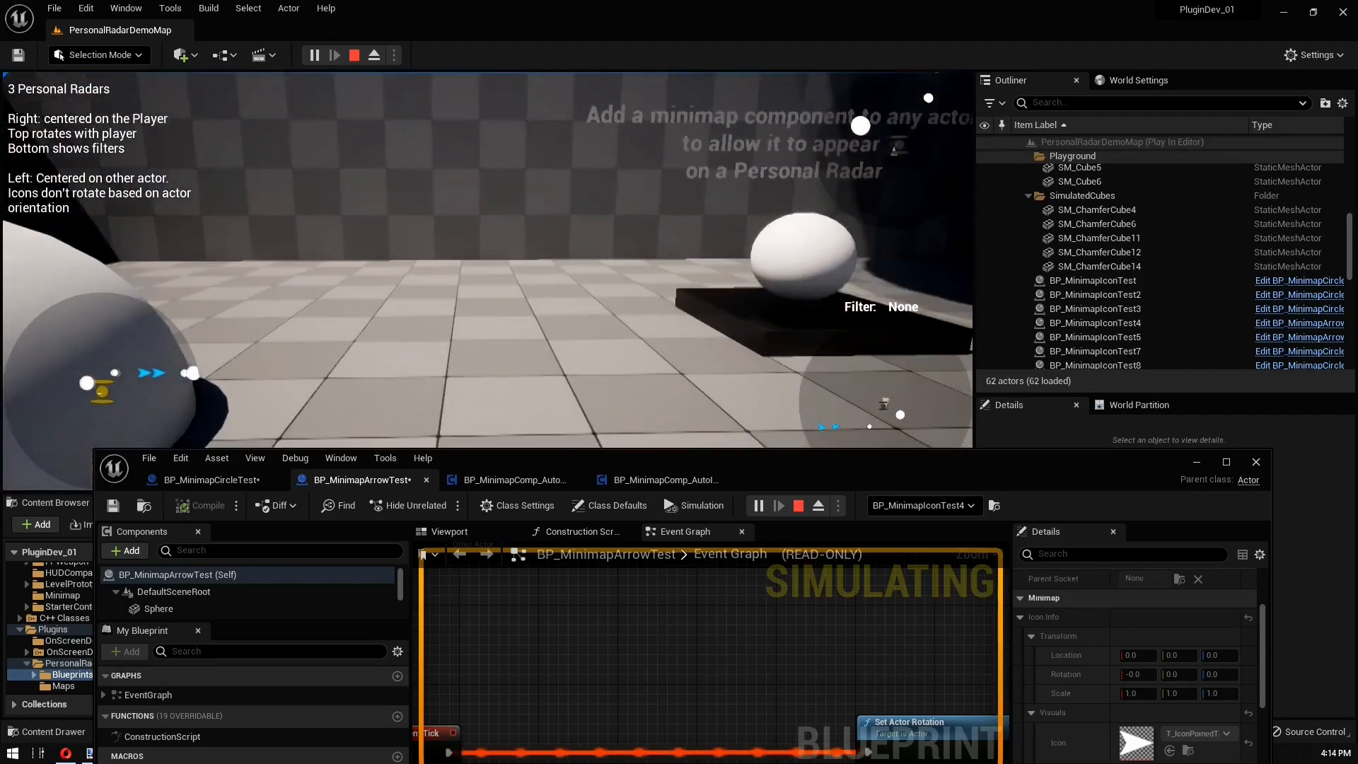
- Stop the simulation and restore the BP_MinimapComp_AutoUpdate icon color to white, with R, G and B at 1.0
{"action": "key", "text": "F8"}
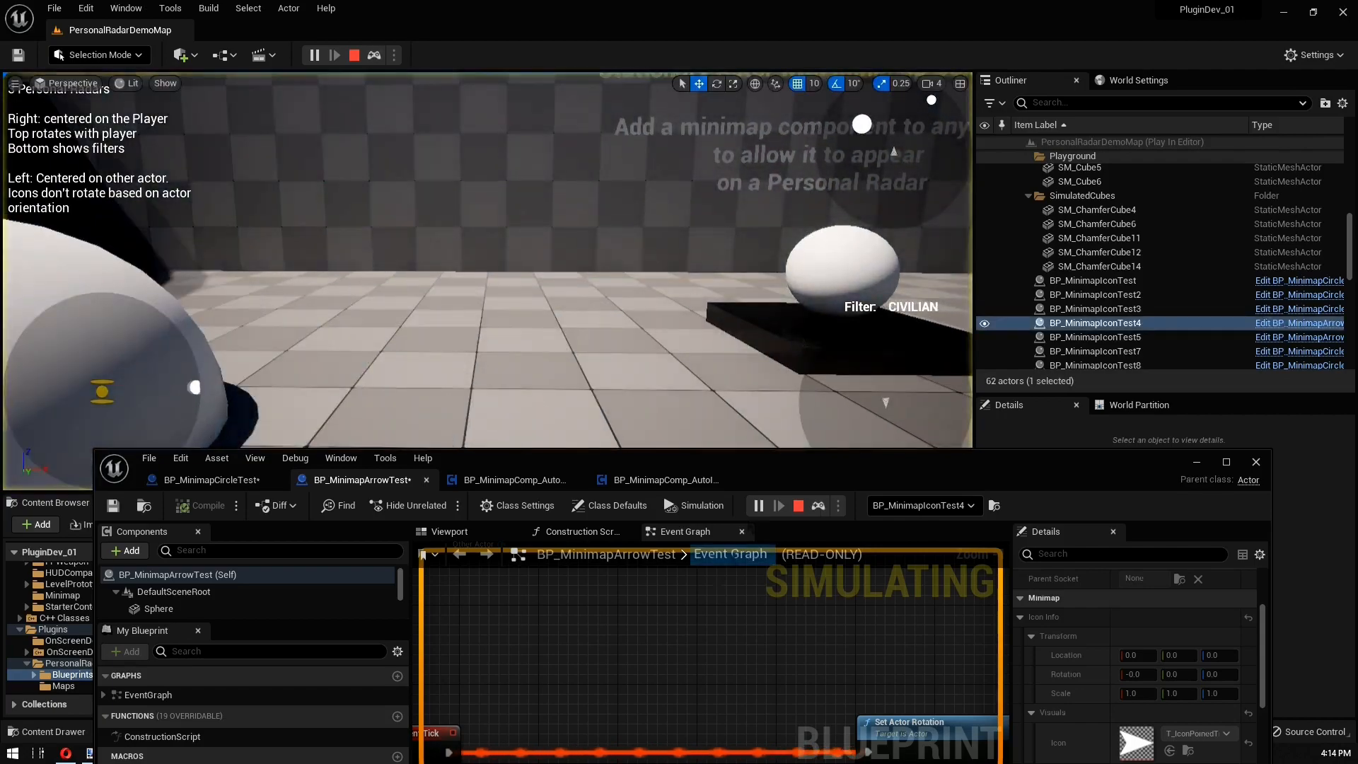
{"action": "double_click", "coordinate": [785, 461]}
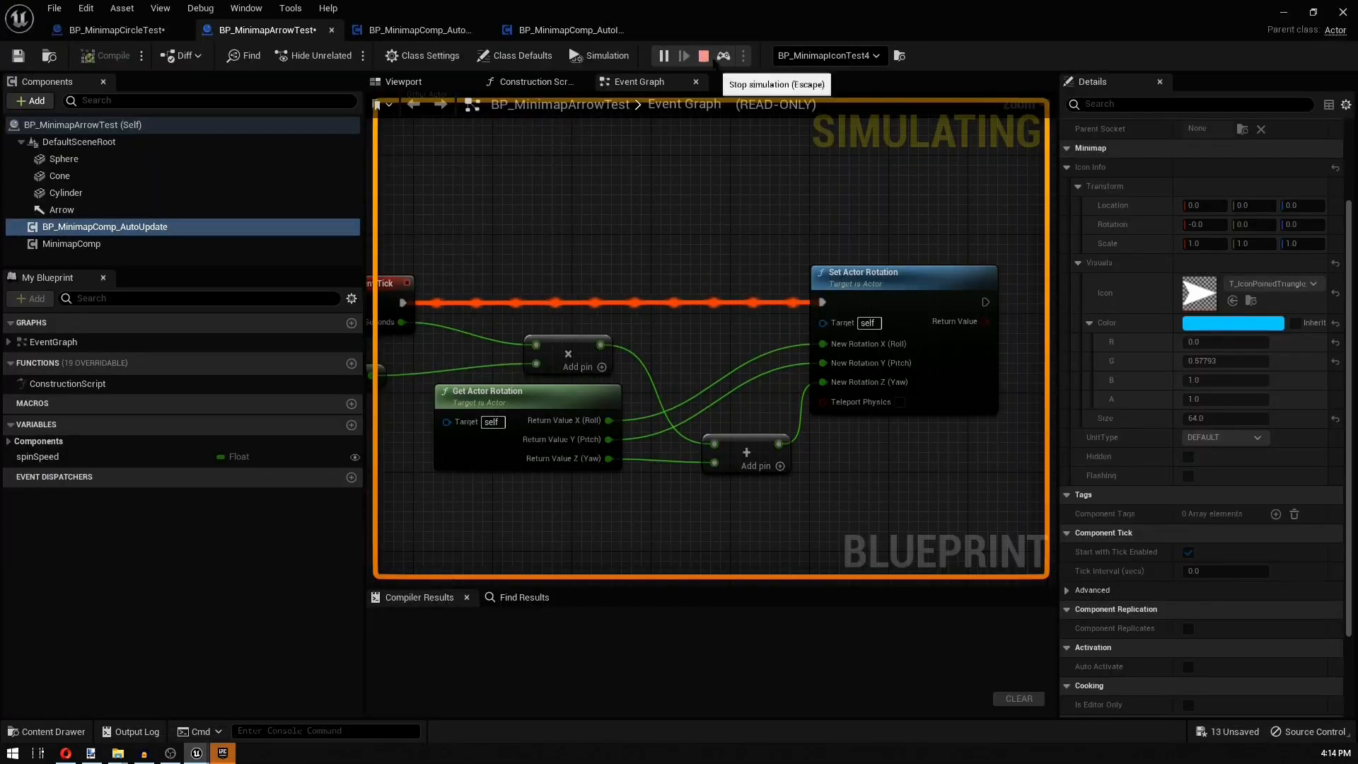
{"action": "left_click", "coordinate": [703, 55]}
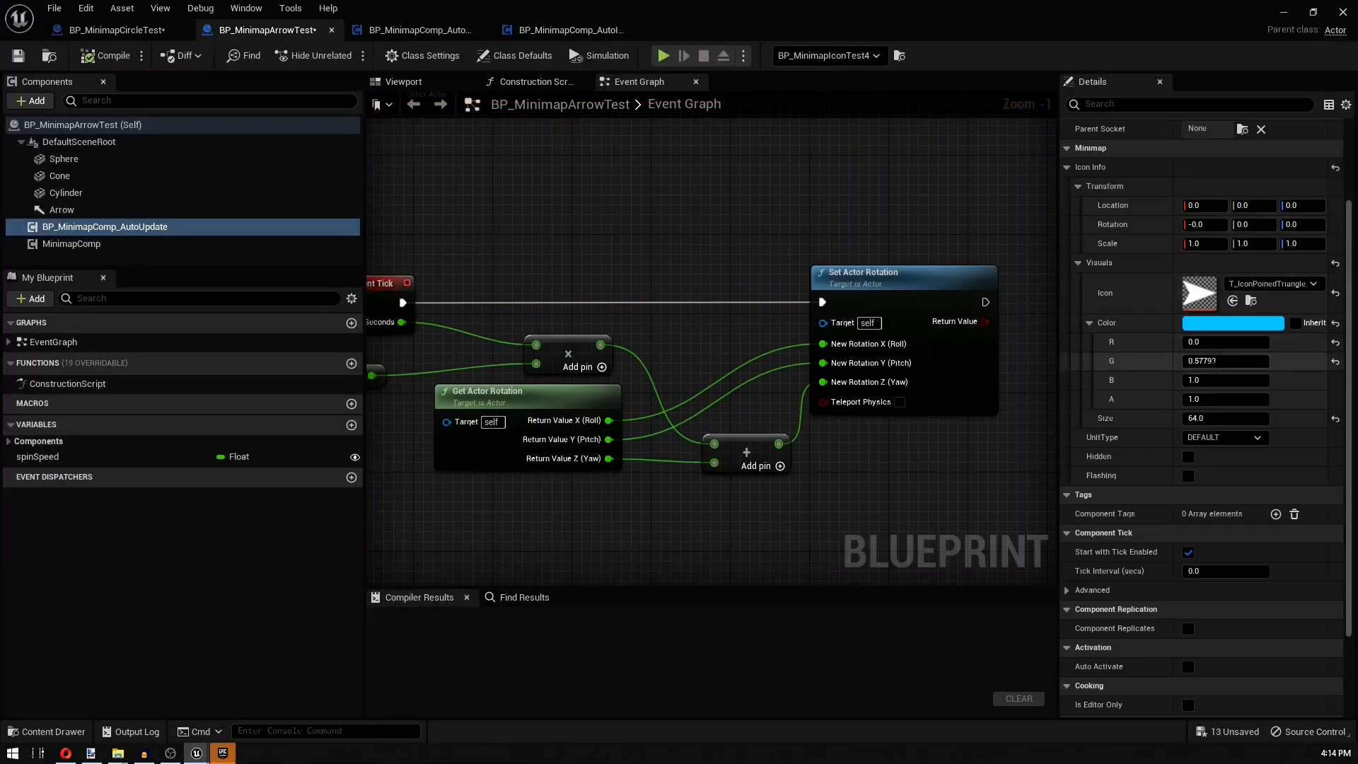
{"action": "left_click", "coordinate": [1273, 323]}
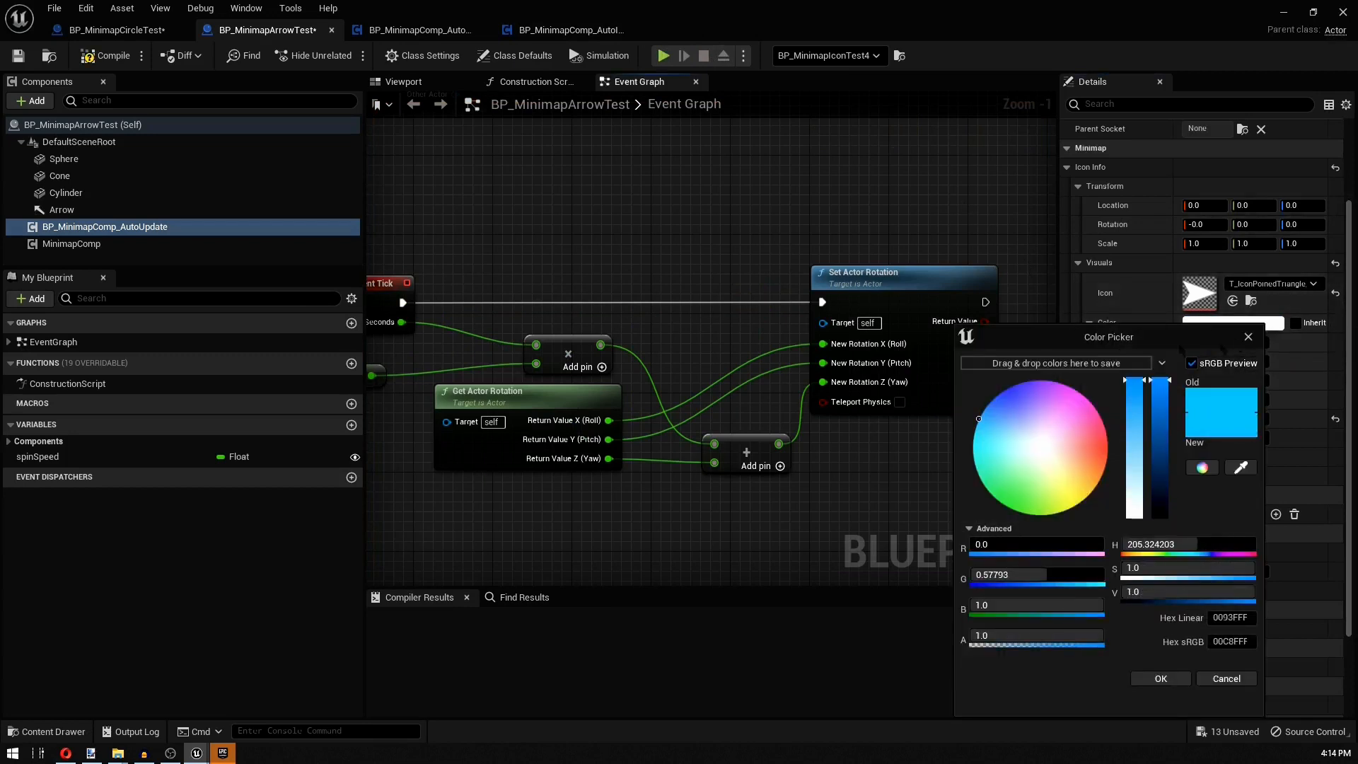
{"action": "left_click", "coordinate": [1226, 678]}
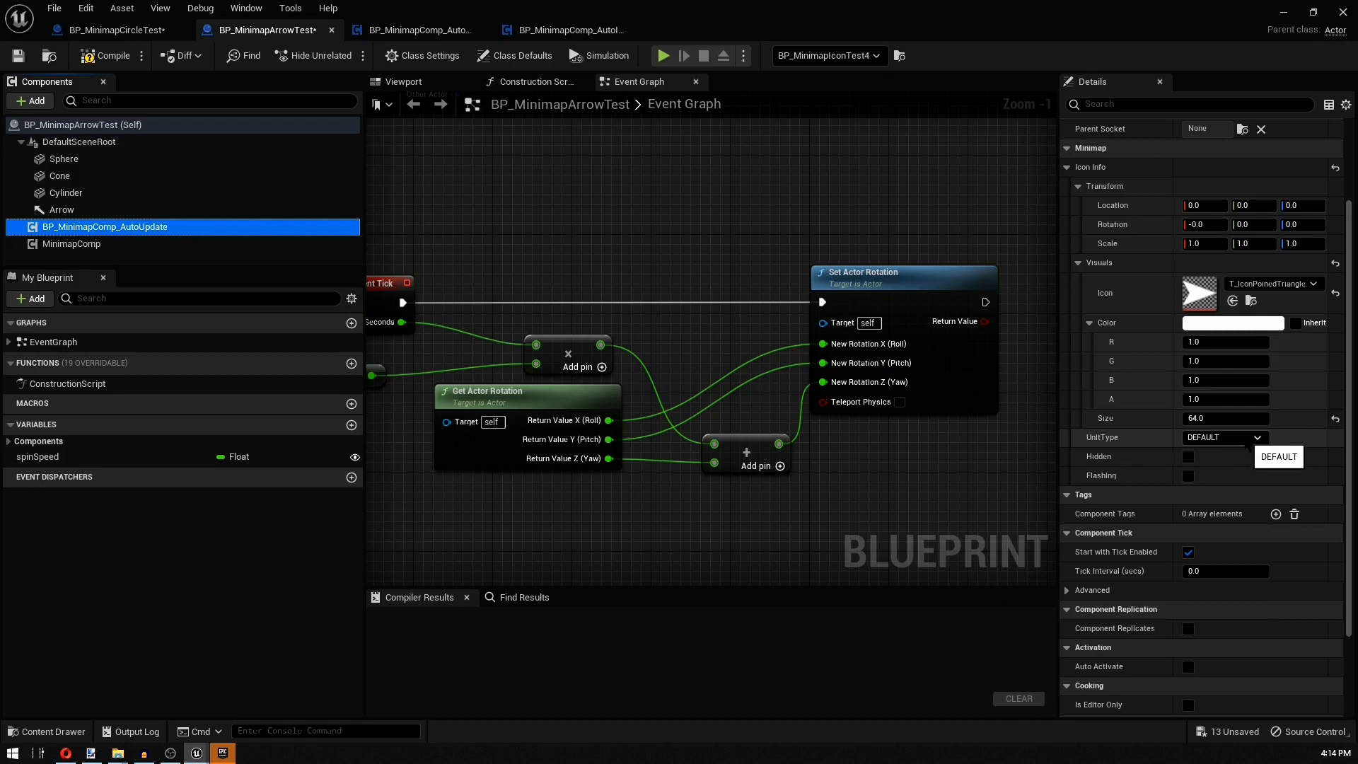
- Review the UnitType choices MILITARY, CIVILIAN and BUILDING for the BP_MinimapComp_AutoUpdate component, leaving DEFAULT selected
{"action": "left_click", "coordinate": [1245, 438]}
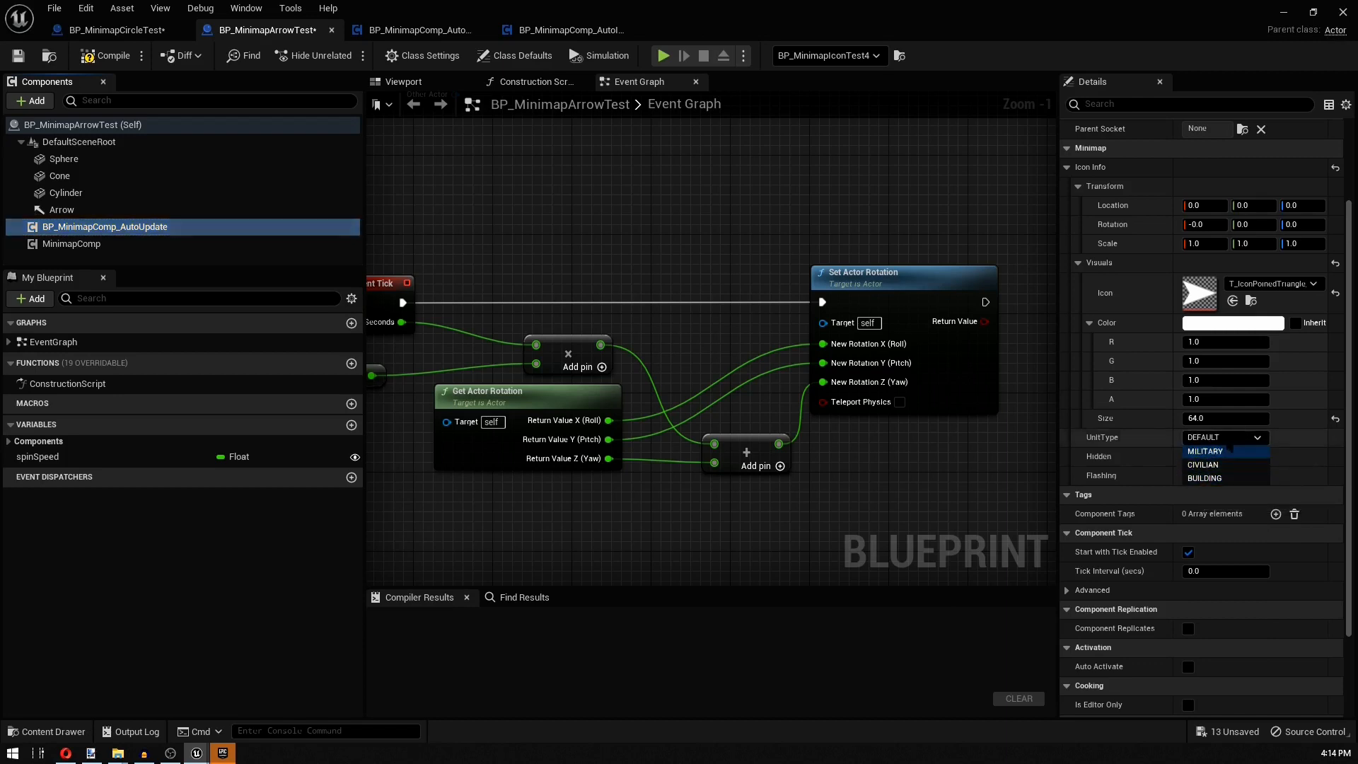
{"action": "left_click", "coordinate": [1206, 439]}
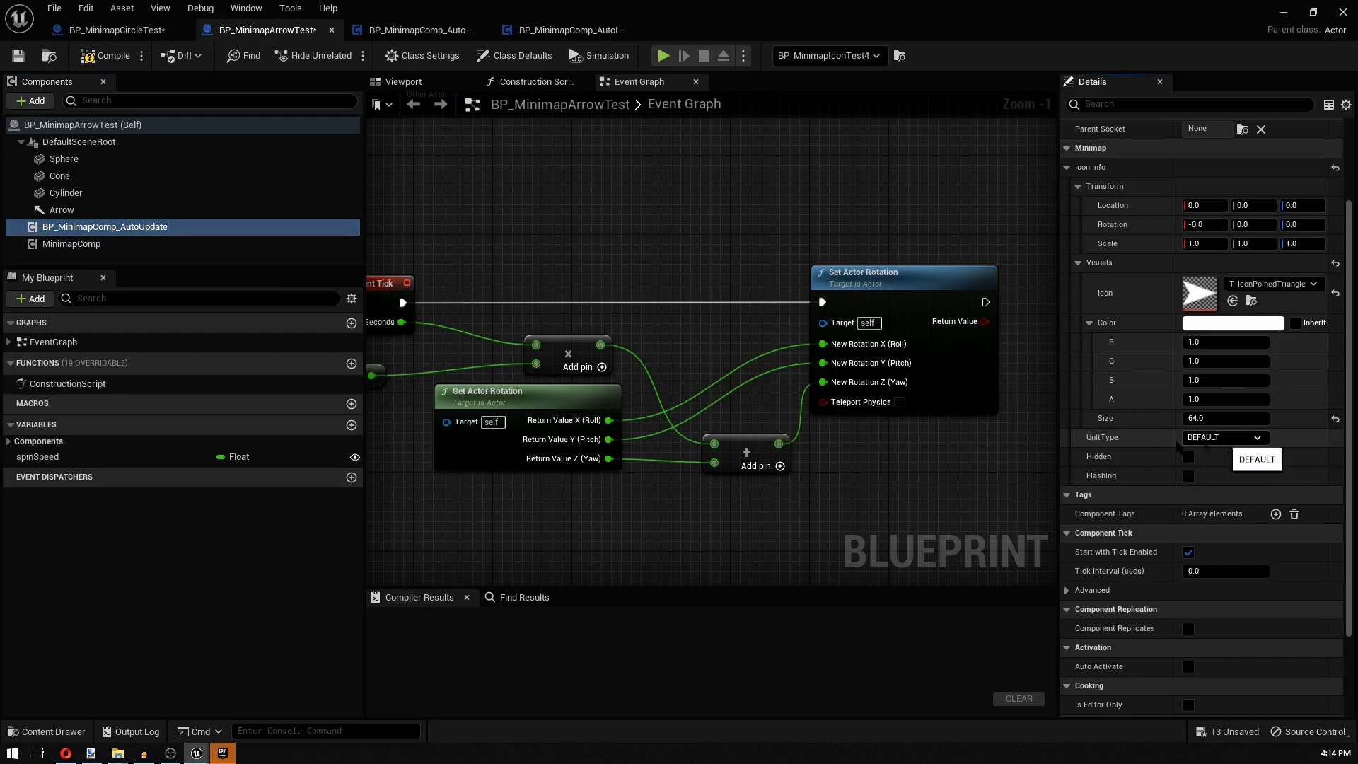
{"action": "left_click", "coordinate": [1211, 438]}
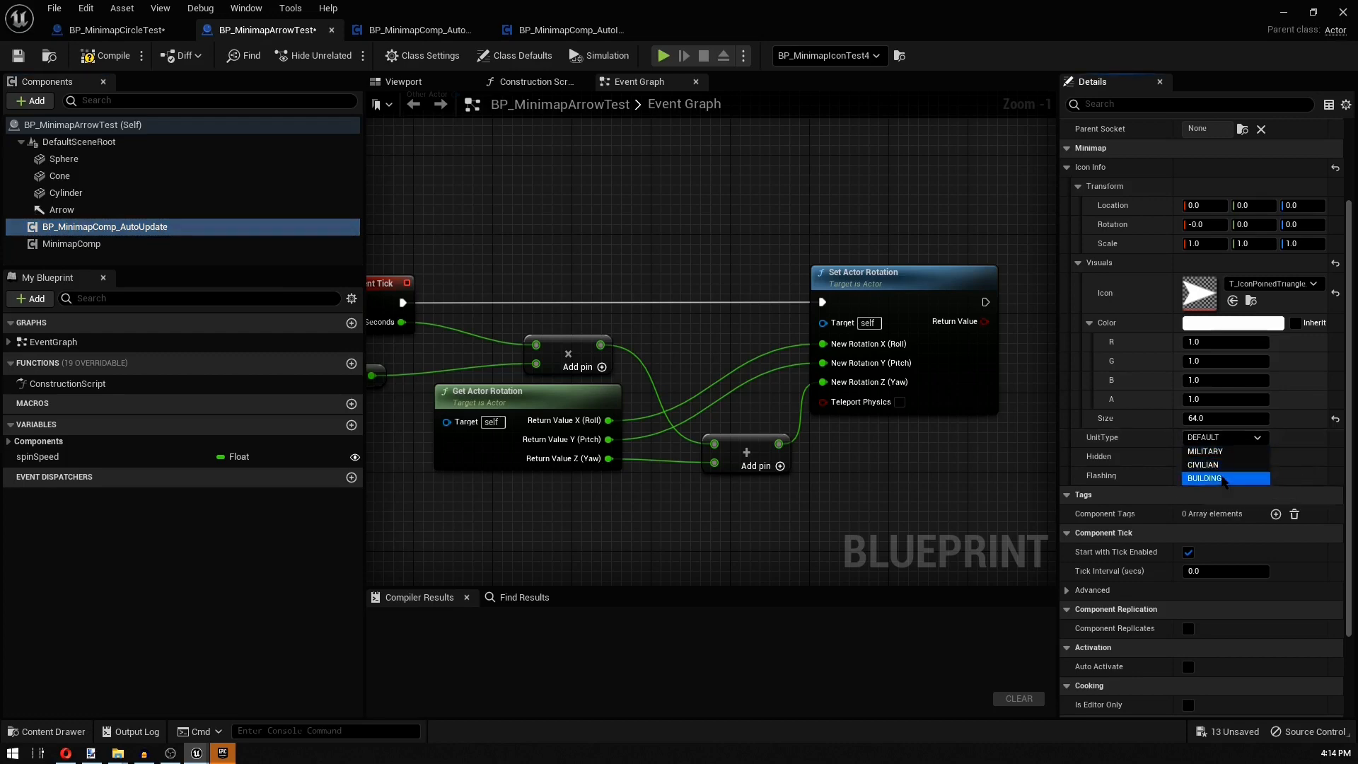
{"action": "left_click", "coordinate": [1230, 438]}
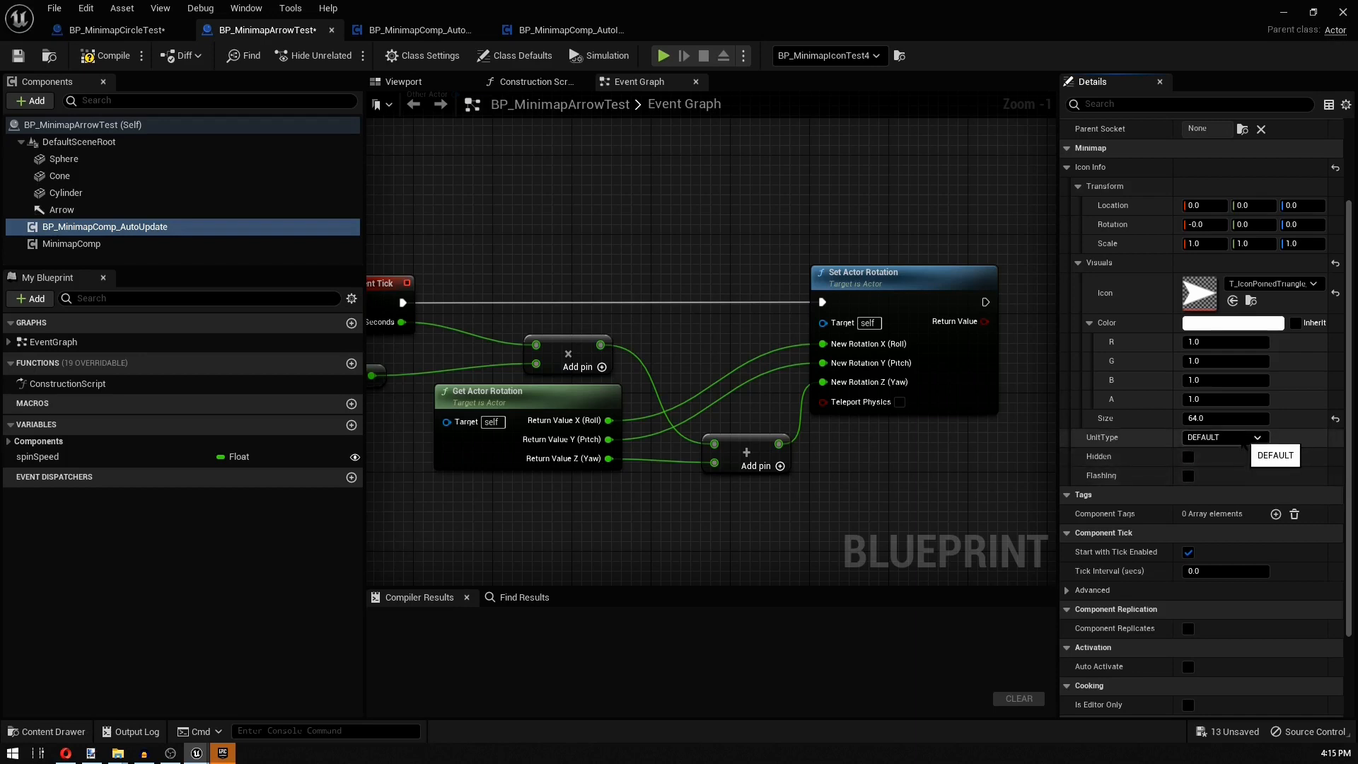
- Try the CIVILIAN unit type on the BP_MinimapComp_AutoUpdate component, then reset UnitType to its default
{"action": "left_click", "coordinate": [1238, 438]}
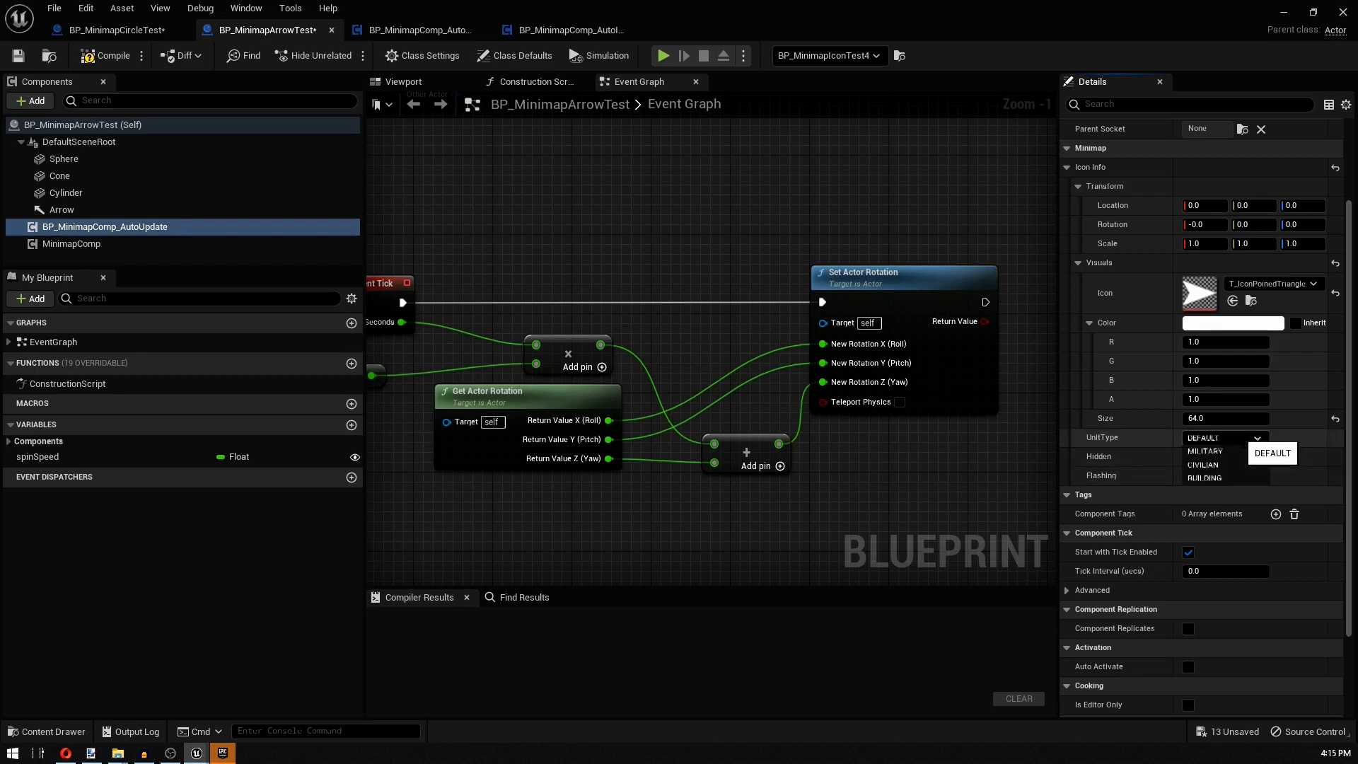
{"action": "left_click", "coordinate": [1212, 465]}
{"action": "left_click", "coordinate": [1222, 438]}
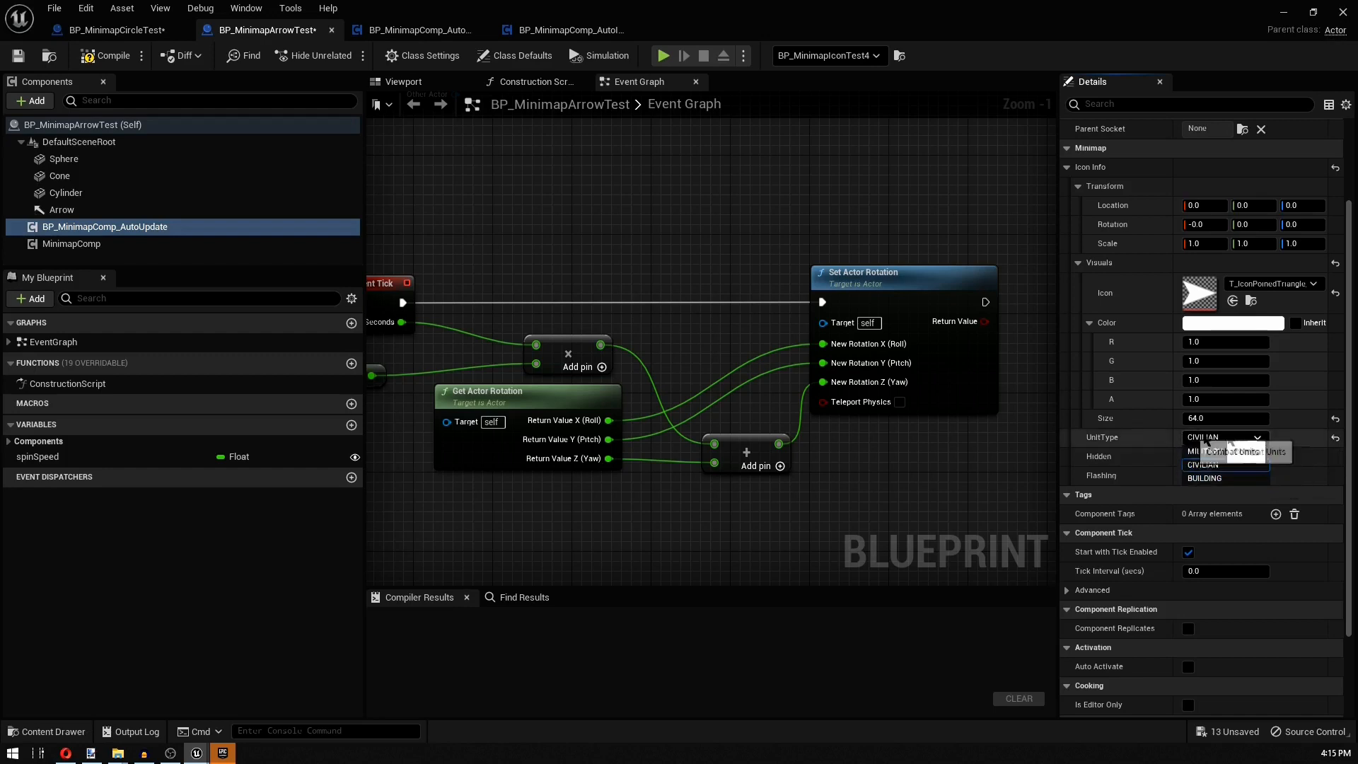
{"action": "left_click", "coordinate": [1335, 437]}
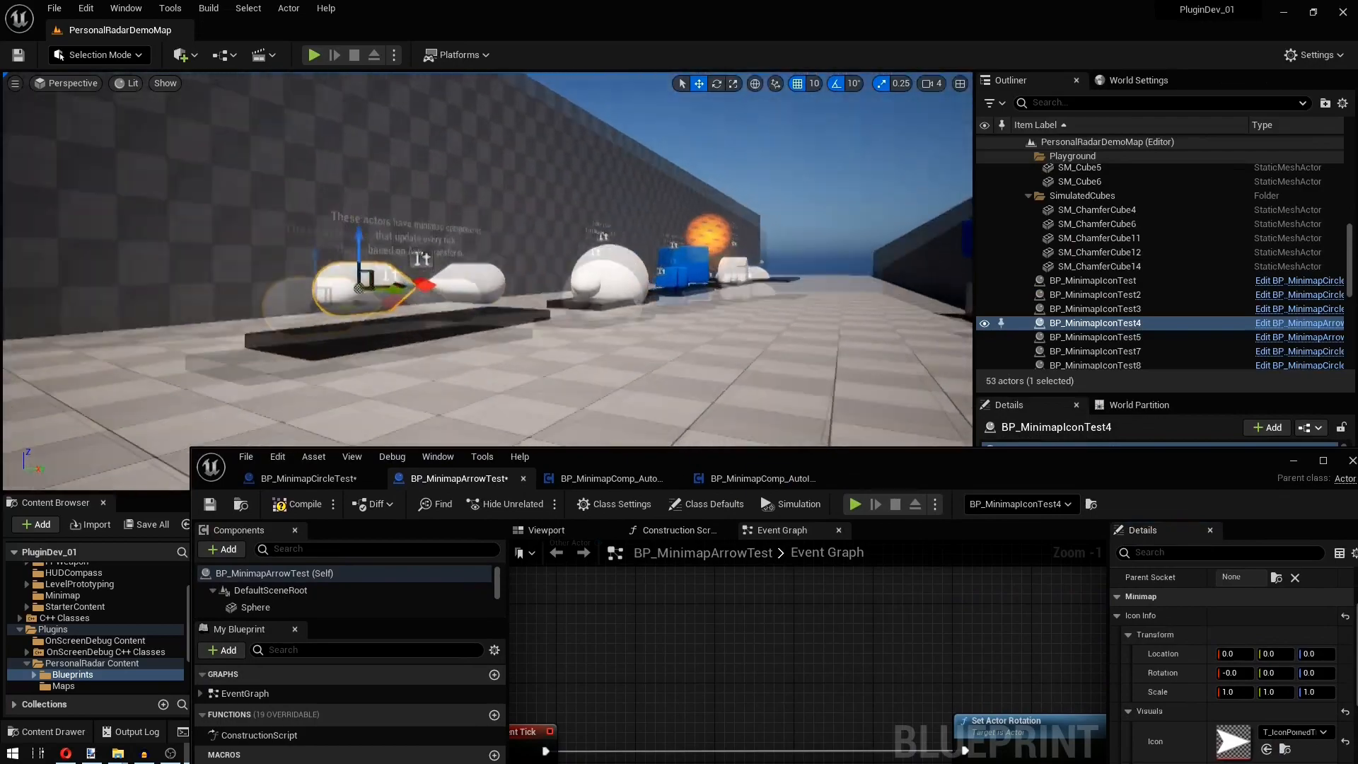
- Play the demo map and walk past the stationary sphere to the arrow actors to observe the radar widgets
{"action": "right_click_drag", "start_coordinate": [799, 227], "coordinate": [799, 227]}
{"action": "left_click", "coordinate": [800, 227]}
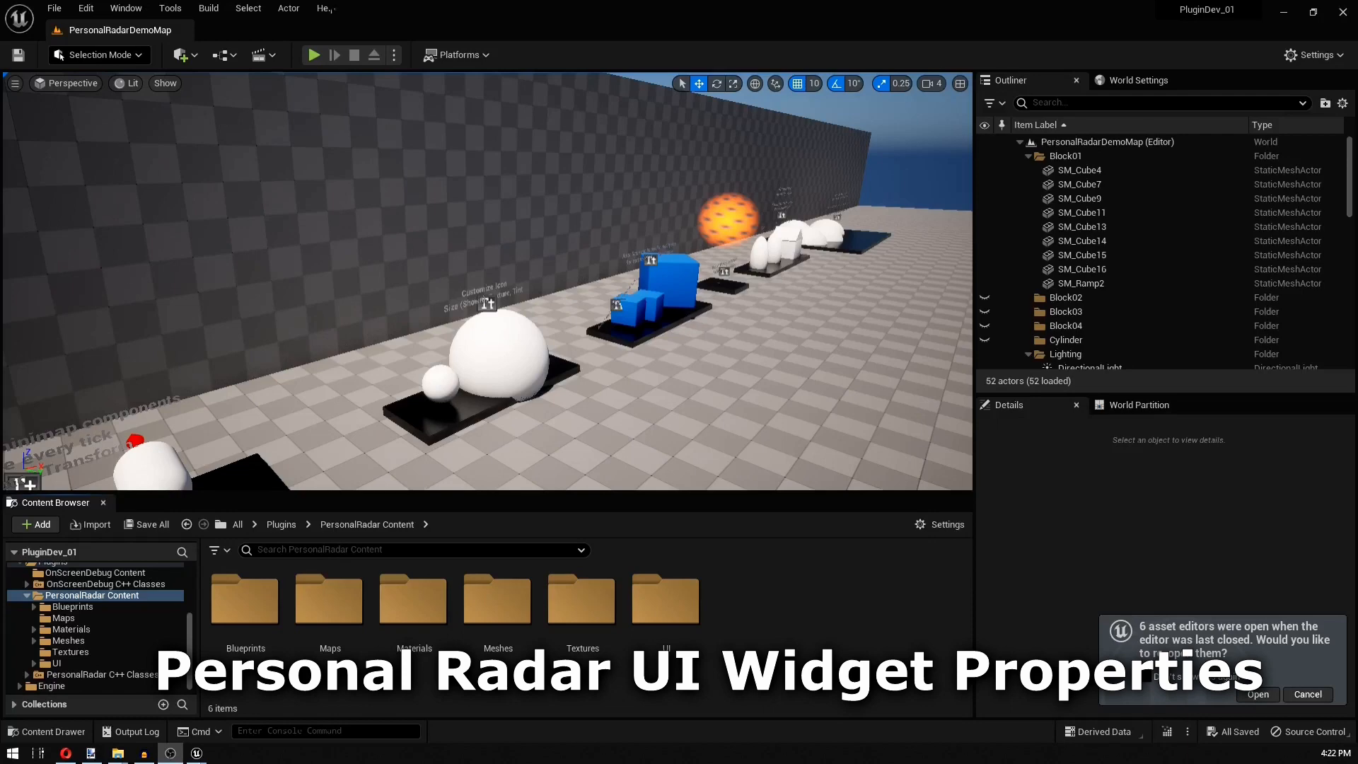
{"action": "right_click_drag", "start_coordinate": [533, 237], "coordinate": [540, 224]}
{"action": "key", "text": "alt+p"}
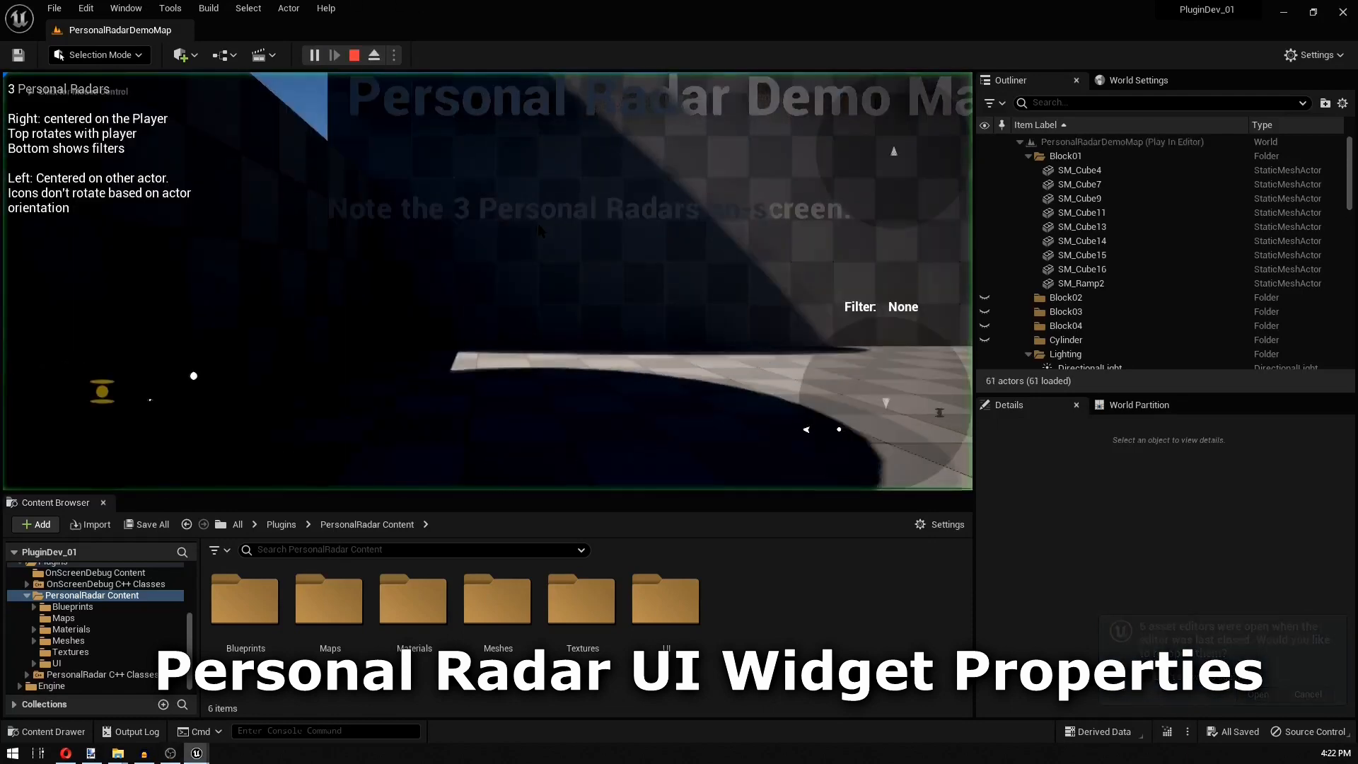
{"action": "key", "text": "w"}
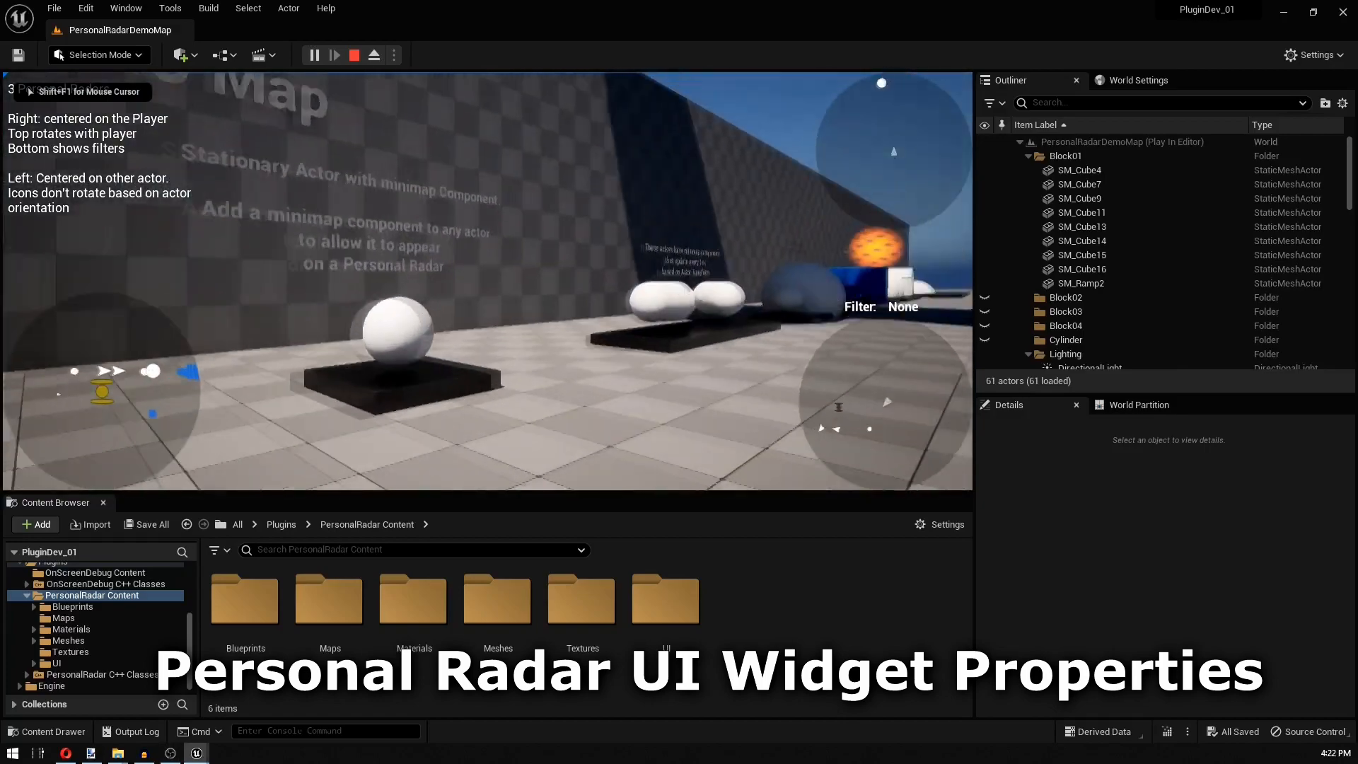
{"action": "key", "text": "w"}
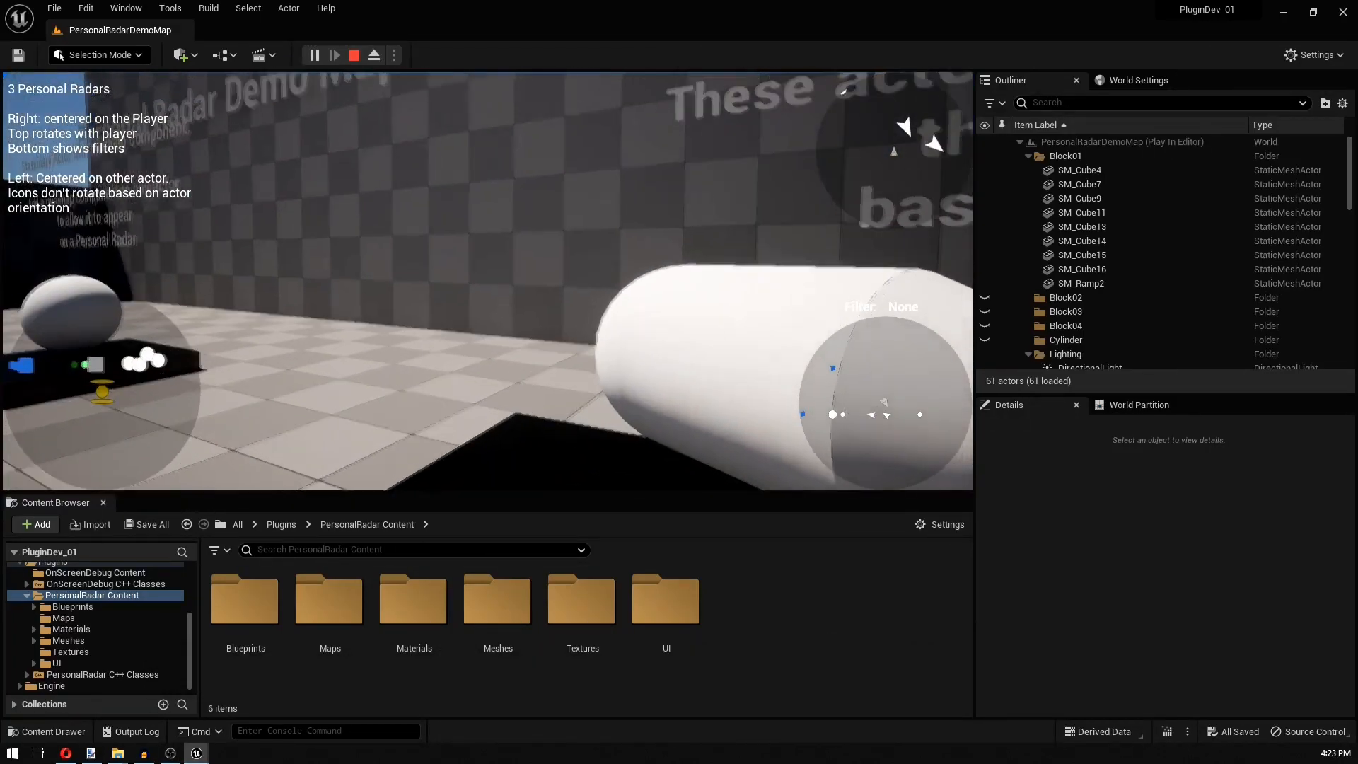
- Move the player back from the arrow actor and observe the filtered radar in the running demo map
{"action": "key", "text": "s"}
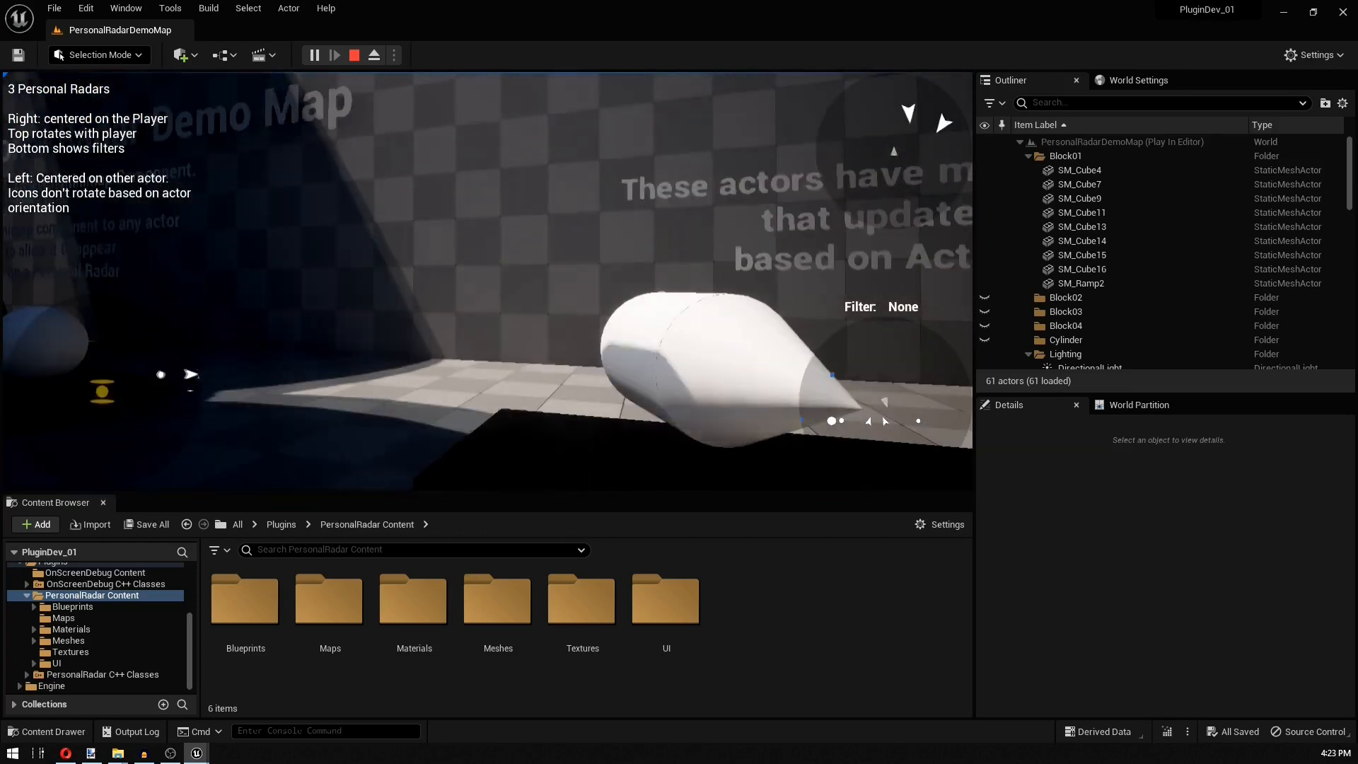
{"action": "key", "text": "f"}
{"action": "key", "text": "f"}
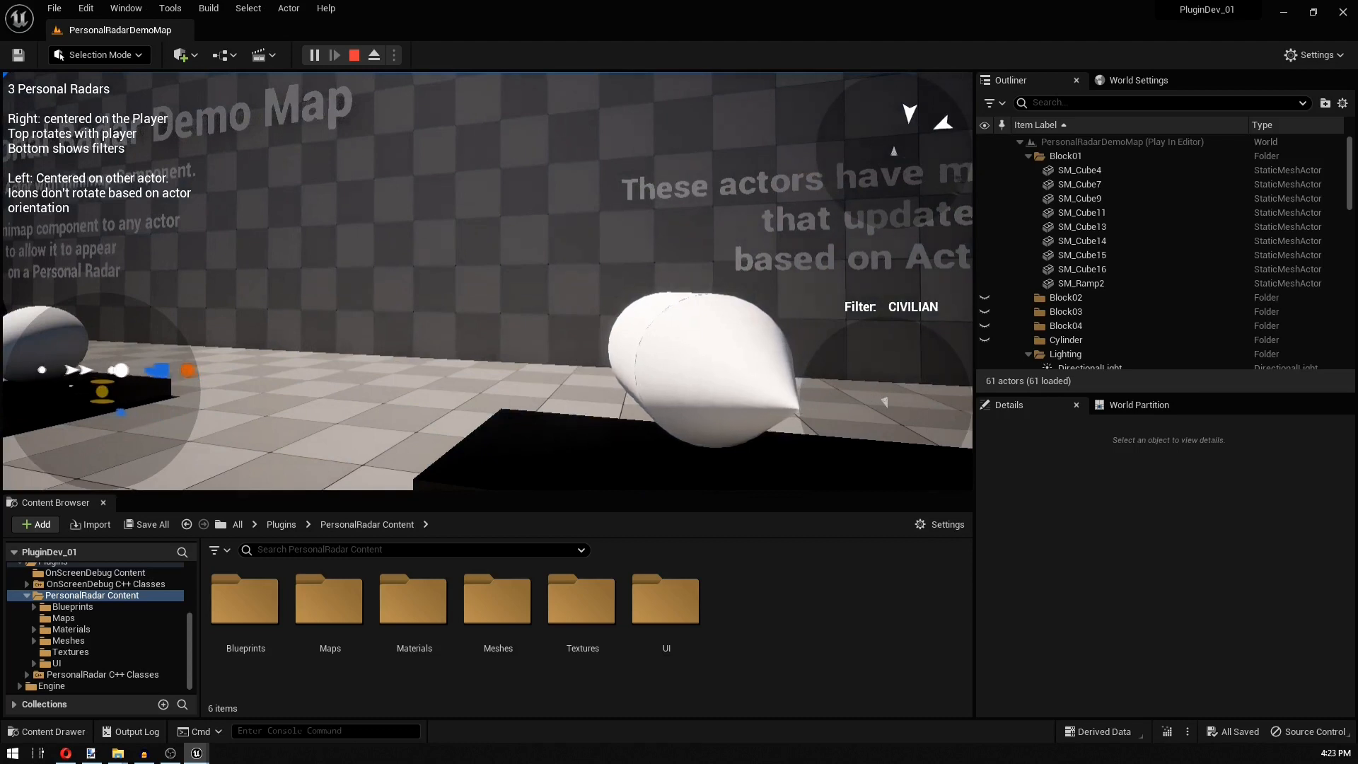
{"action": "key", "text": "f"}
{"action": "key", "text": "f"}
- Open the WBP_PersonalRadar widget blueprint from the UI folder and shift its window to uncover the running demo map
{"action": "double_click", "coordinate": [664, 601]}
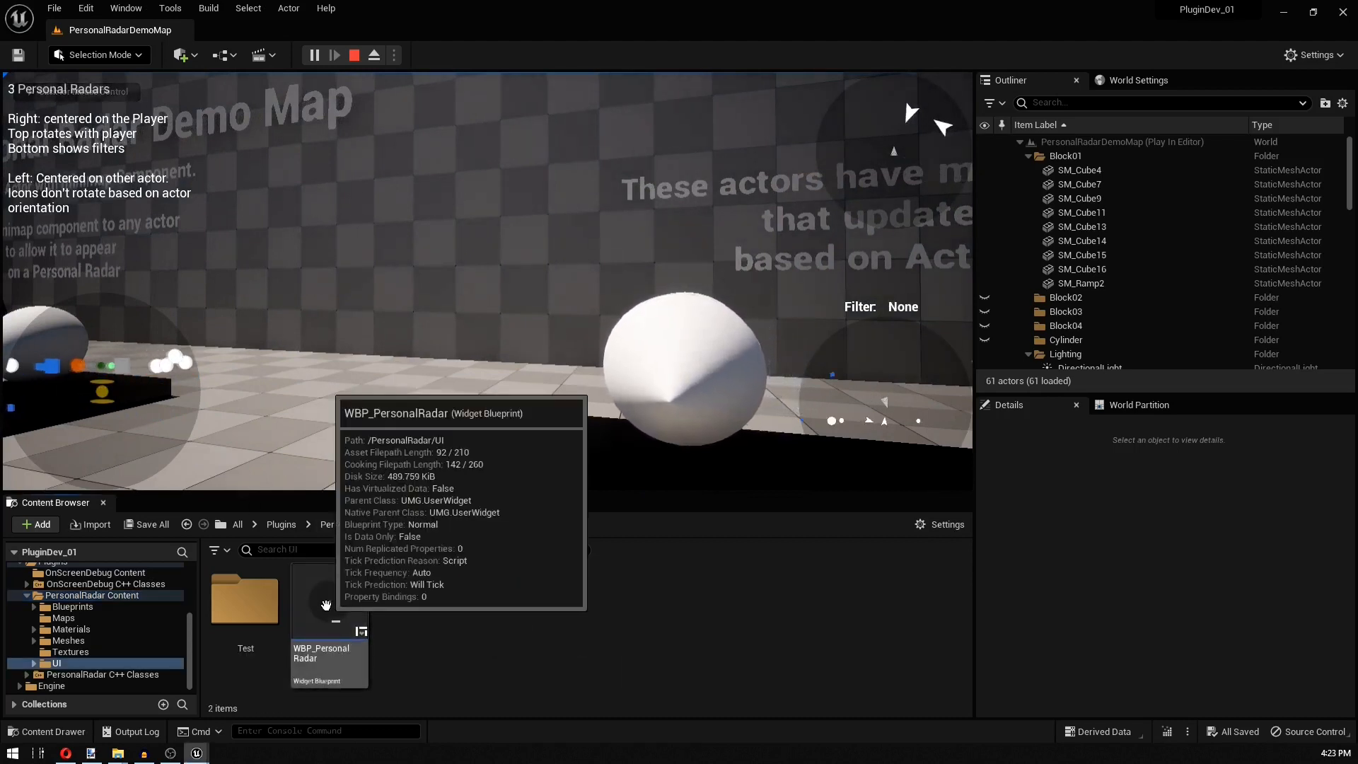
{"action": "left_click", "coordinate": [326, 605]}
{"action": "double_click", "coordinate": [316, 587]}
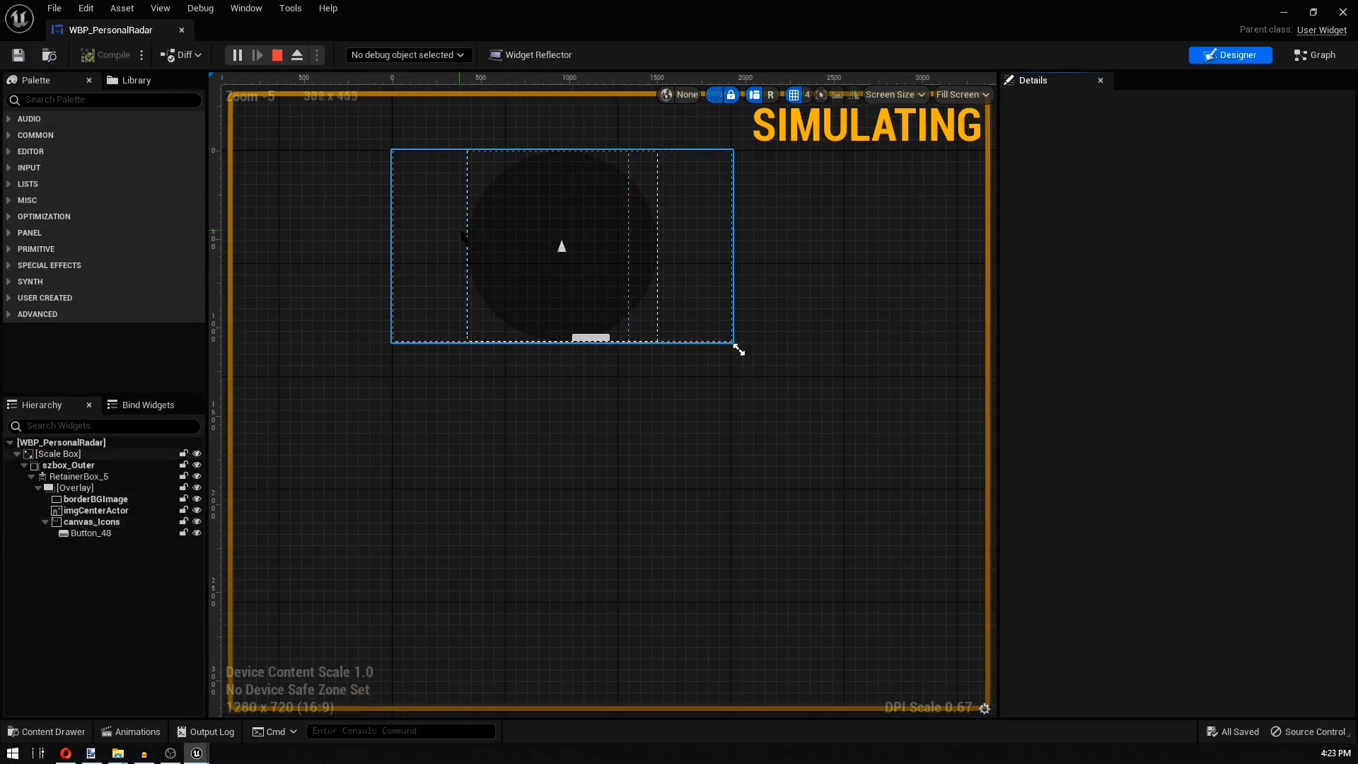
{"action": "left_click_drag", "start_coordinate": [652, 11], "coordinate": [805, 364]}
{"action": "left_click_drag", "start_coordinate": [683, 375], "coordinate": [999, 571]}
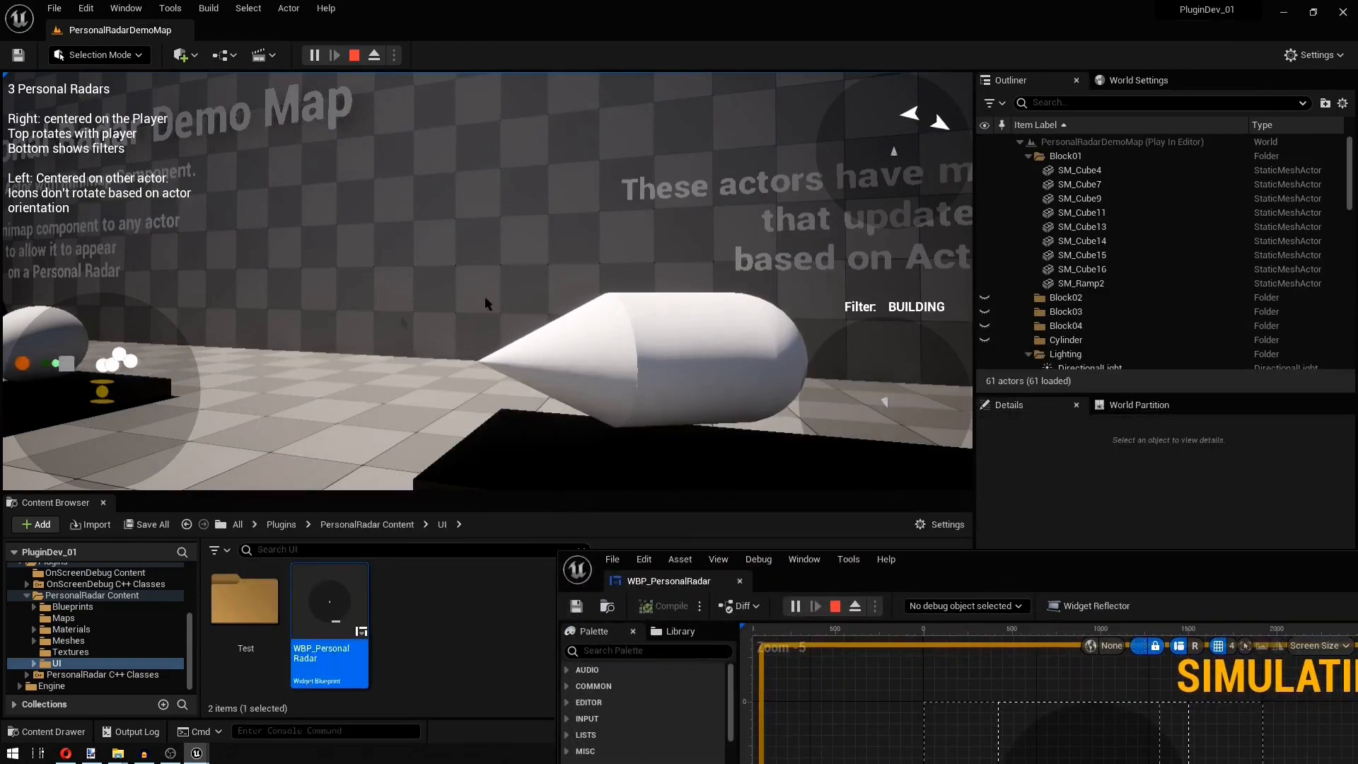
{"action": "left_click_drag", "start_coordinate": [1095, 561], "coordinate": [1131, 393]}
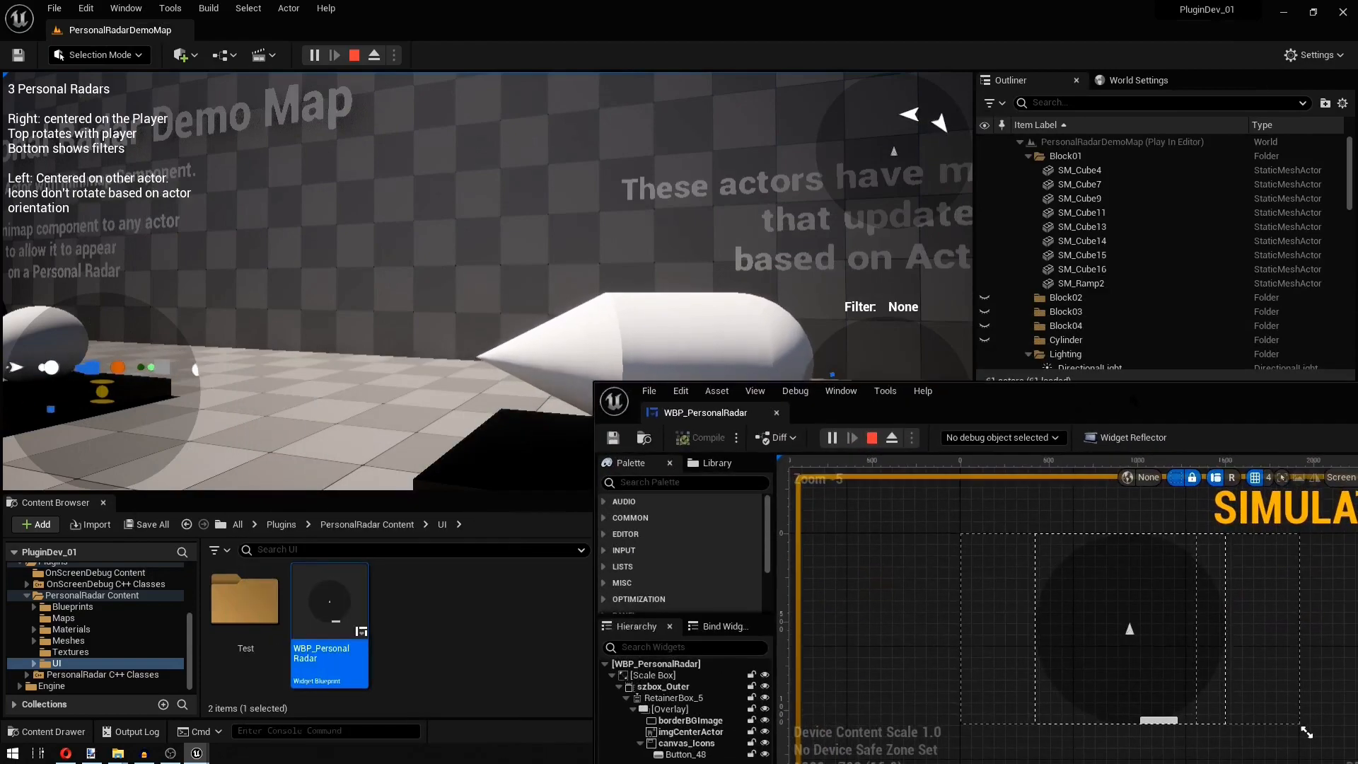
- Open the WBP_HUD_RadarTest widget blueprint from the UI/Test folder and maximize its editor window
{"action": "double_click", "coordinate": [245, 599]}
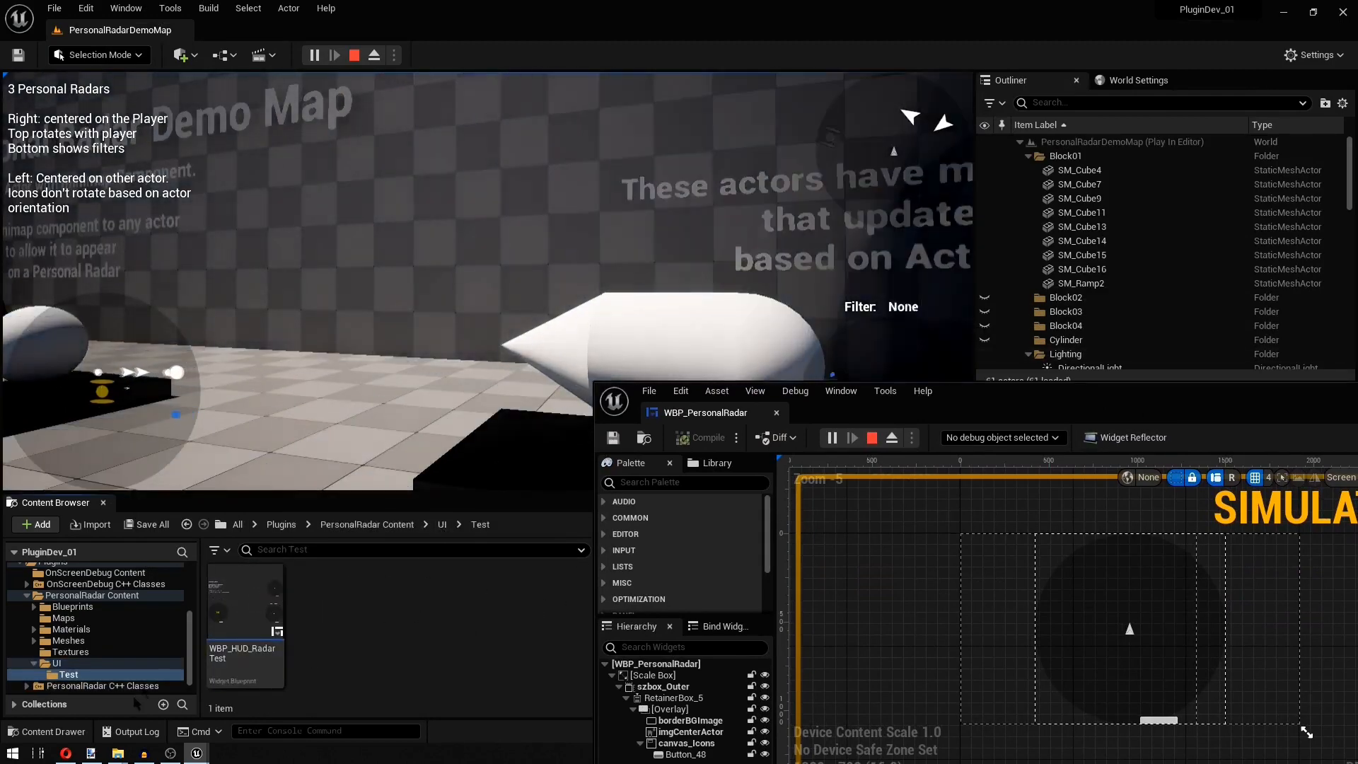
{"action": "double_click", "coordinate": [240, 610]}
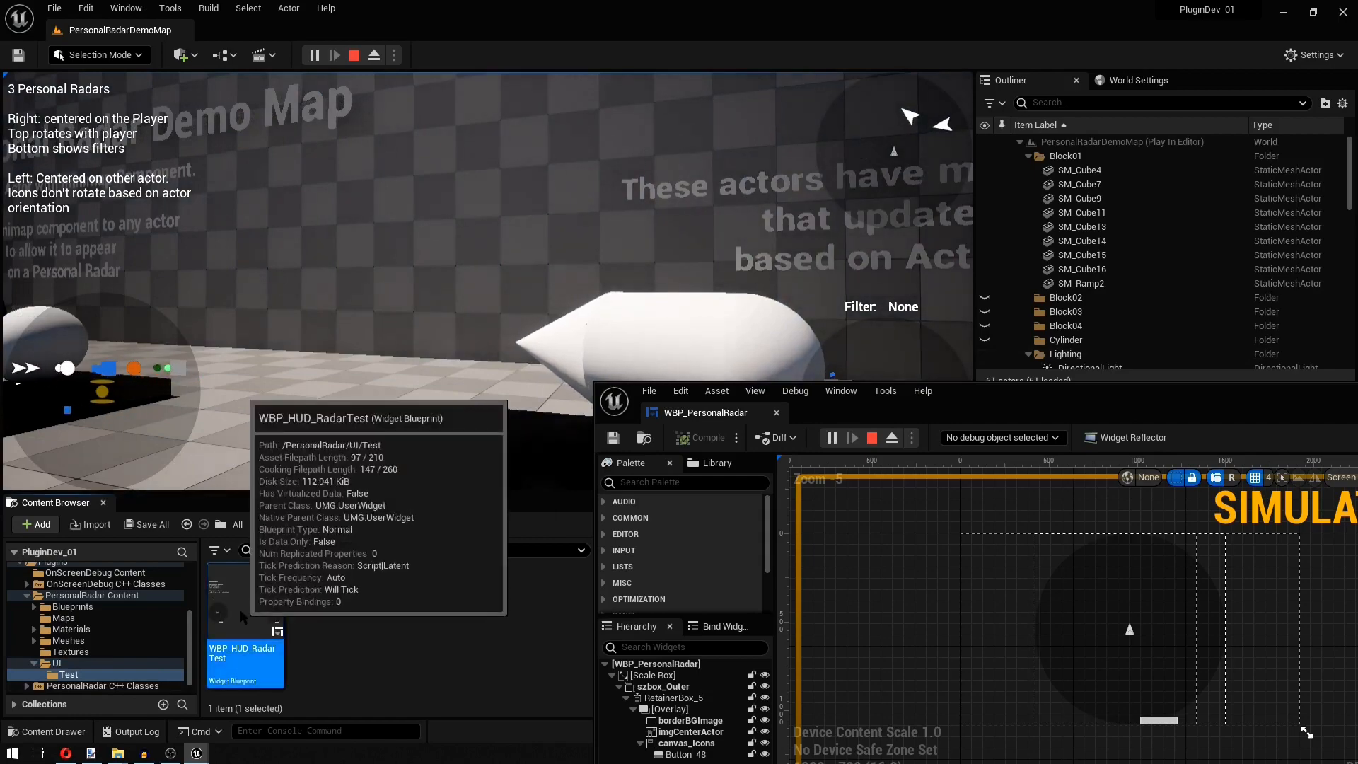
{"action": "double_click", "coordinate": [1032, 394]}
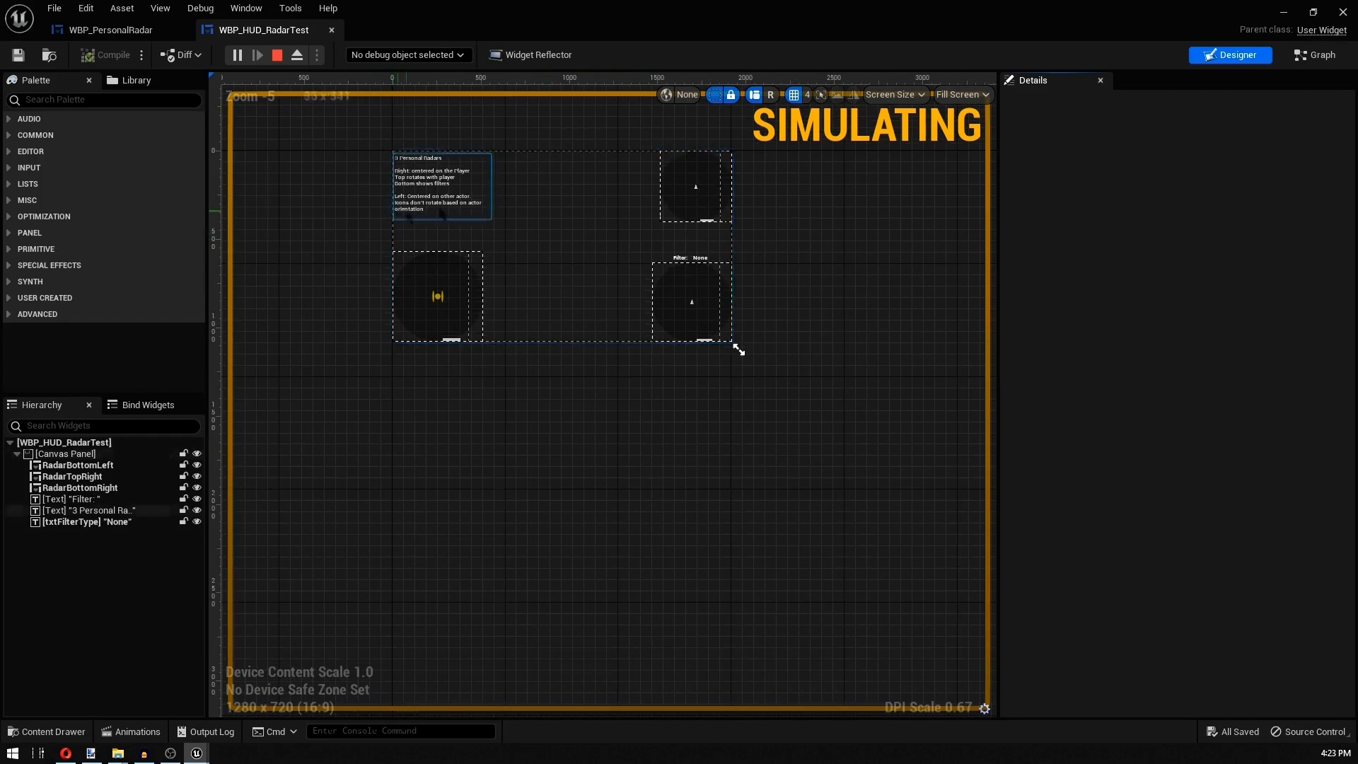
- Examine the properties of the RadarTopRight, RadarBottomRight and RadarBottomLeft widgets, ending with RadarTopRight's Center Actor
{"action": "left_click", "coordinate": [715, 188]}
{"action": "left_click", "coordinate": [729, 338]}
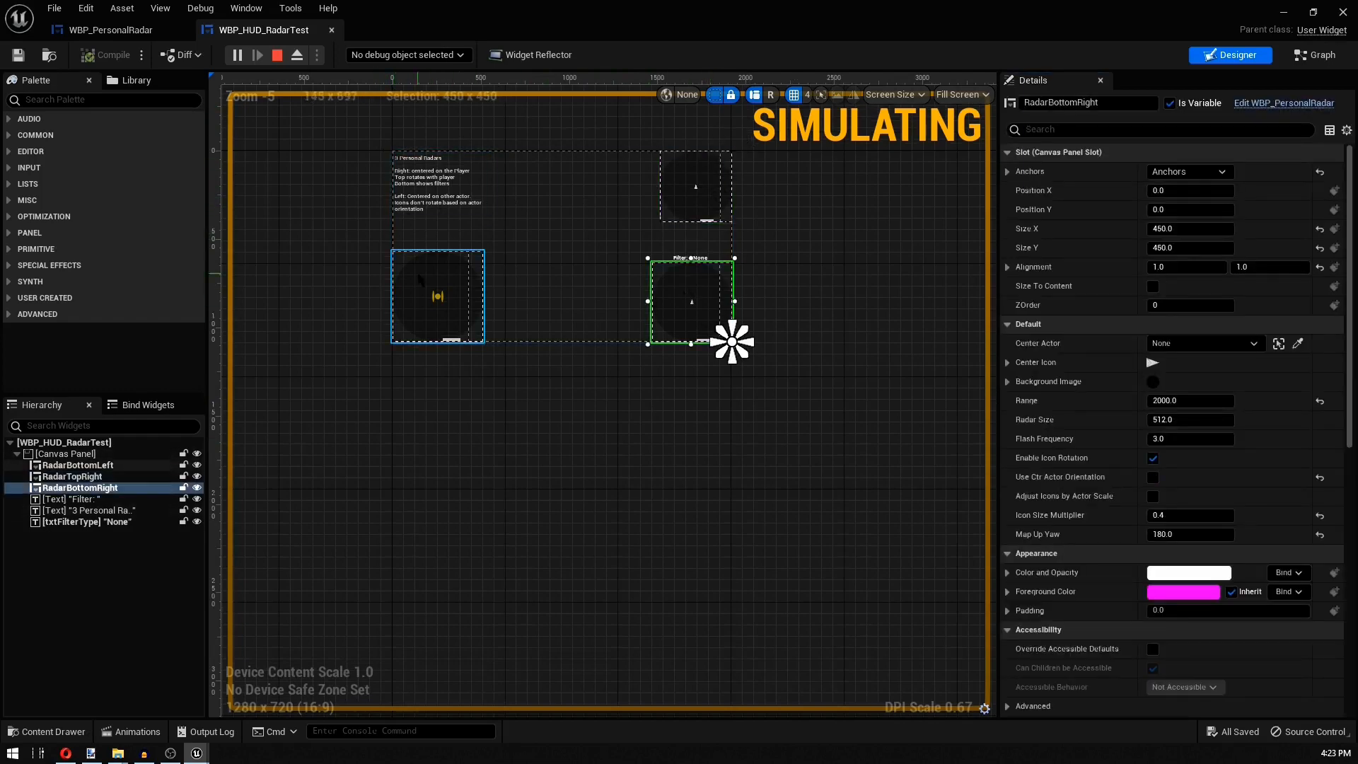
{"action": "left_click", "coordinate": [392, 342]}
{"action": "left_click", "coordinate": [727, 147]}
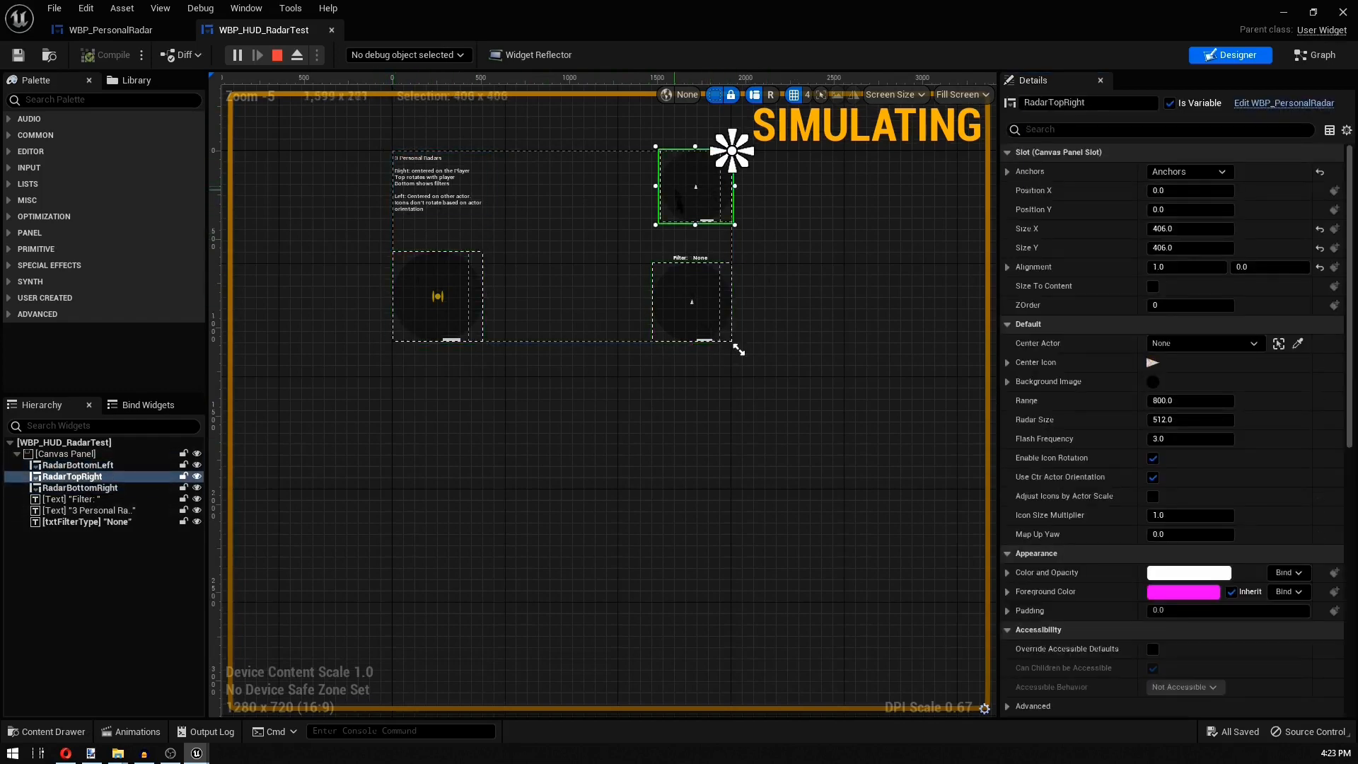
{"action": "left_click", "coordinate": [391, 340]}
{"action": "left_click", "coordinate": [732, 342]}
{"action": "left_click", "coordinate": [732, 150]}
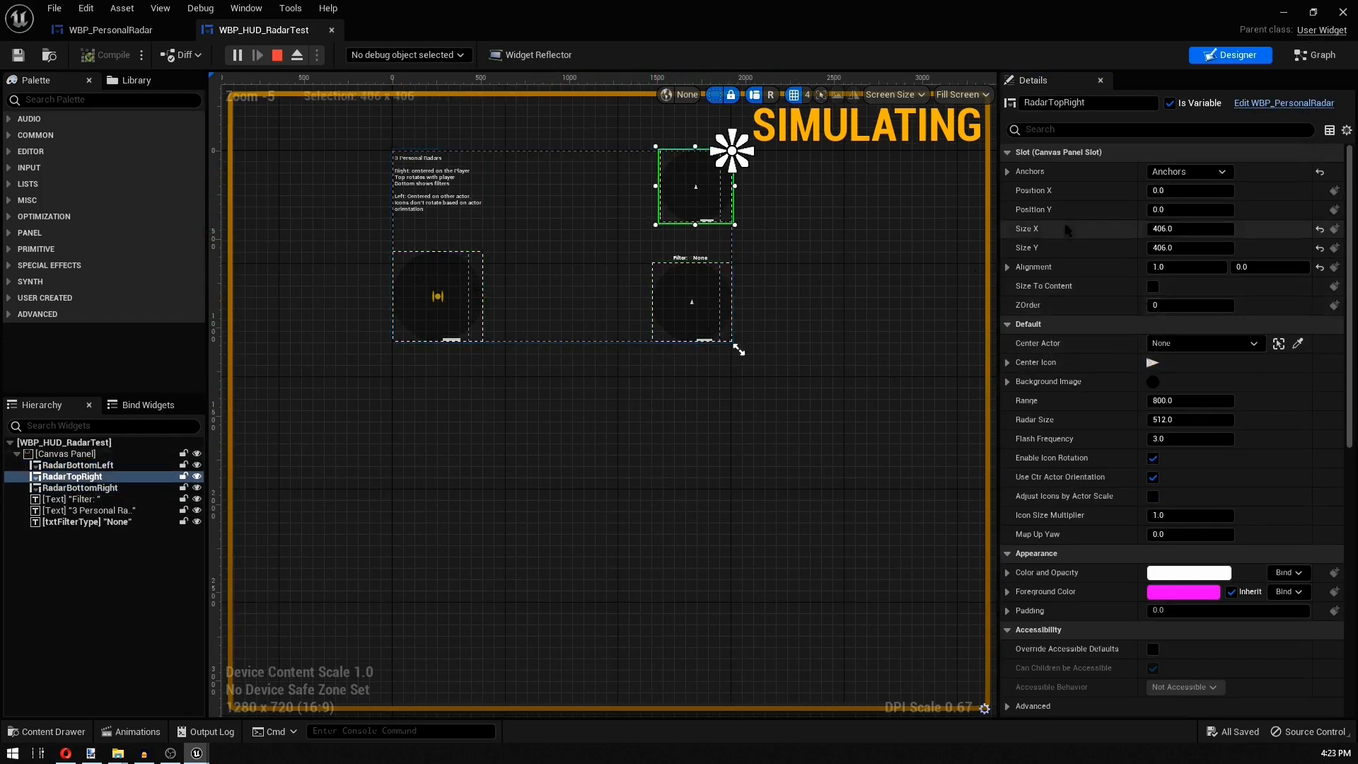
{"action": "scroll", "coordinate": [751, 207], "scroll_direction": "up", "scroll_amount": 5}
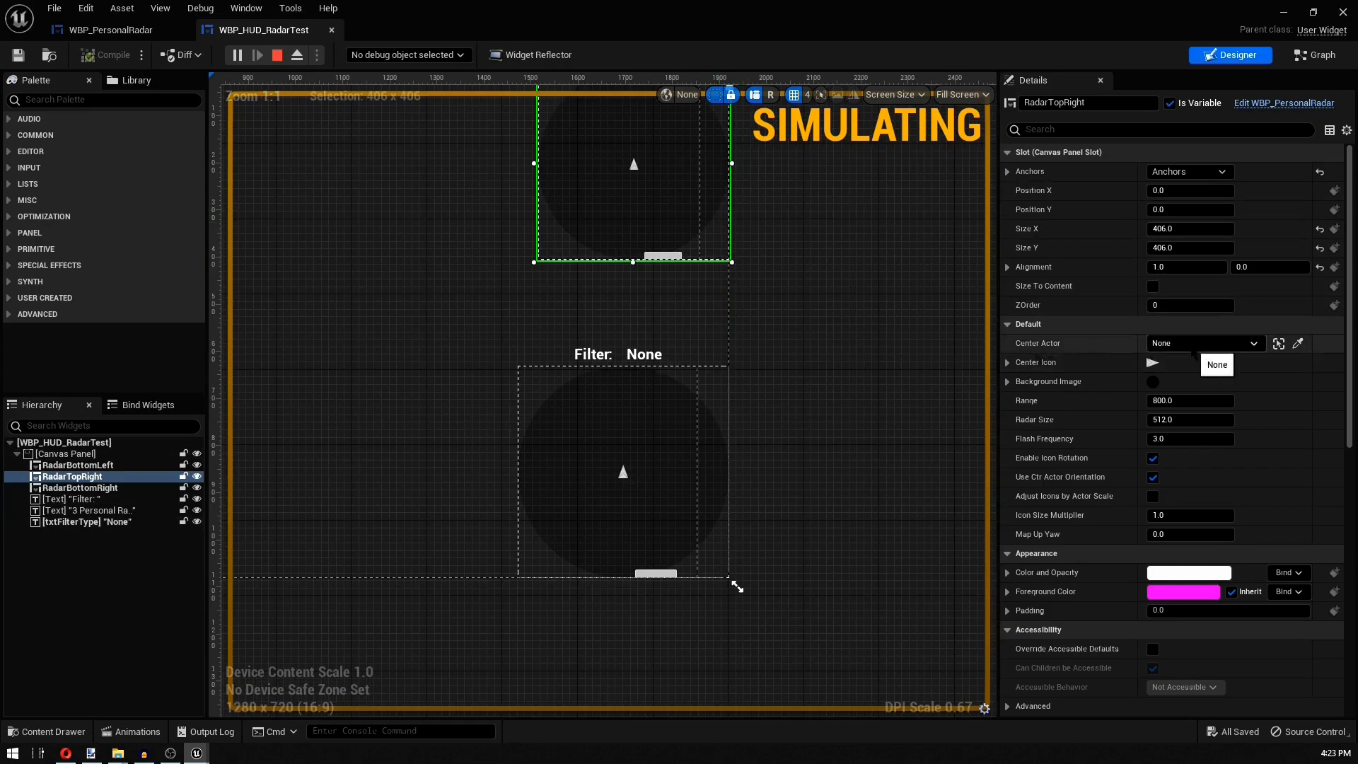
- Examine how the event graph sets RadarBottomLeft's Center Actor on initialization, then return to the widget design
{"action": "left_click", "coordinate": [1314, 55]}
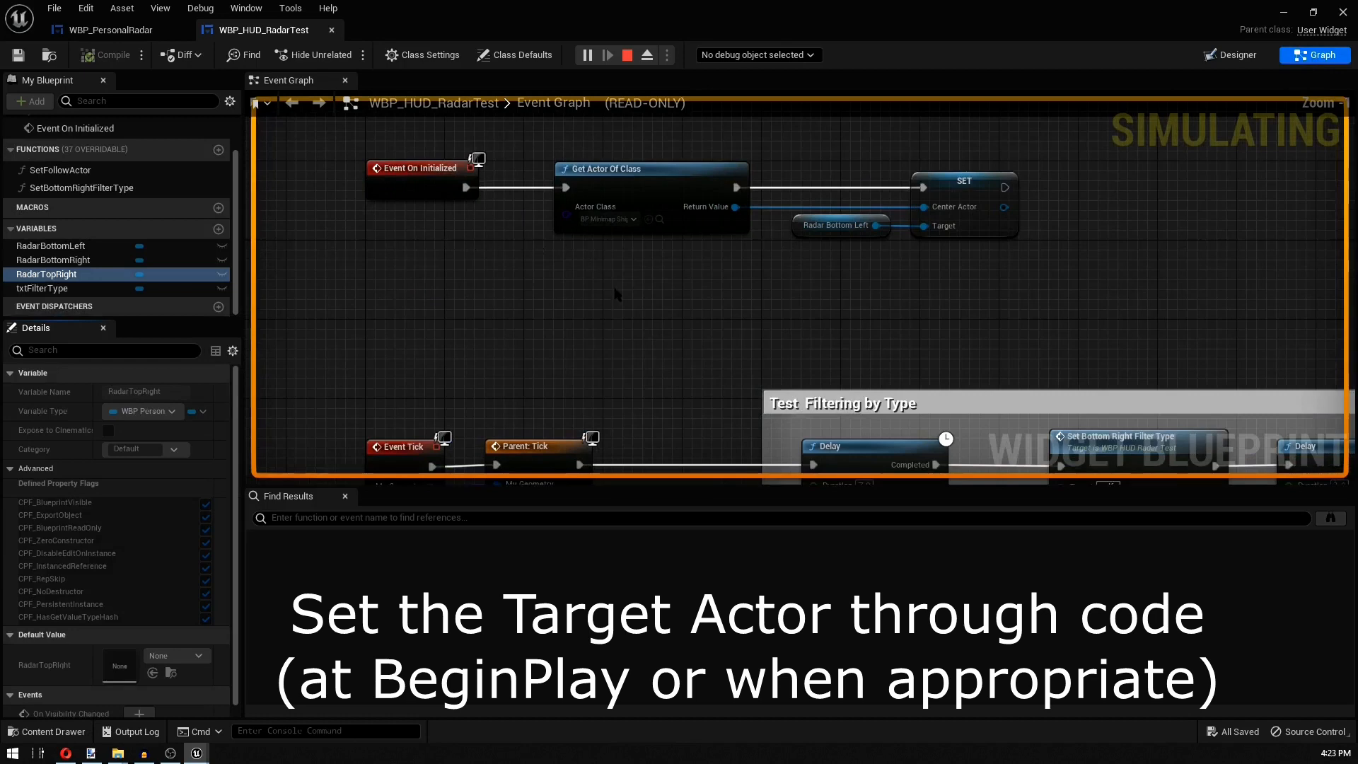
{"action": "scroll", "coordinate": [616, 293], "scroll_direction": "down", "scroll_amount": 2}
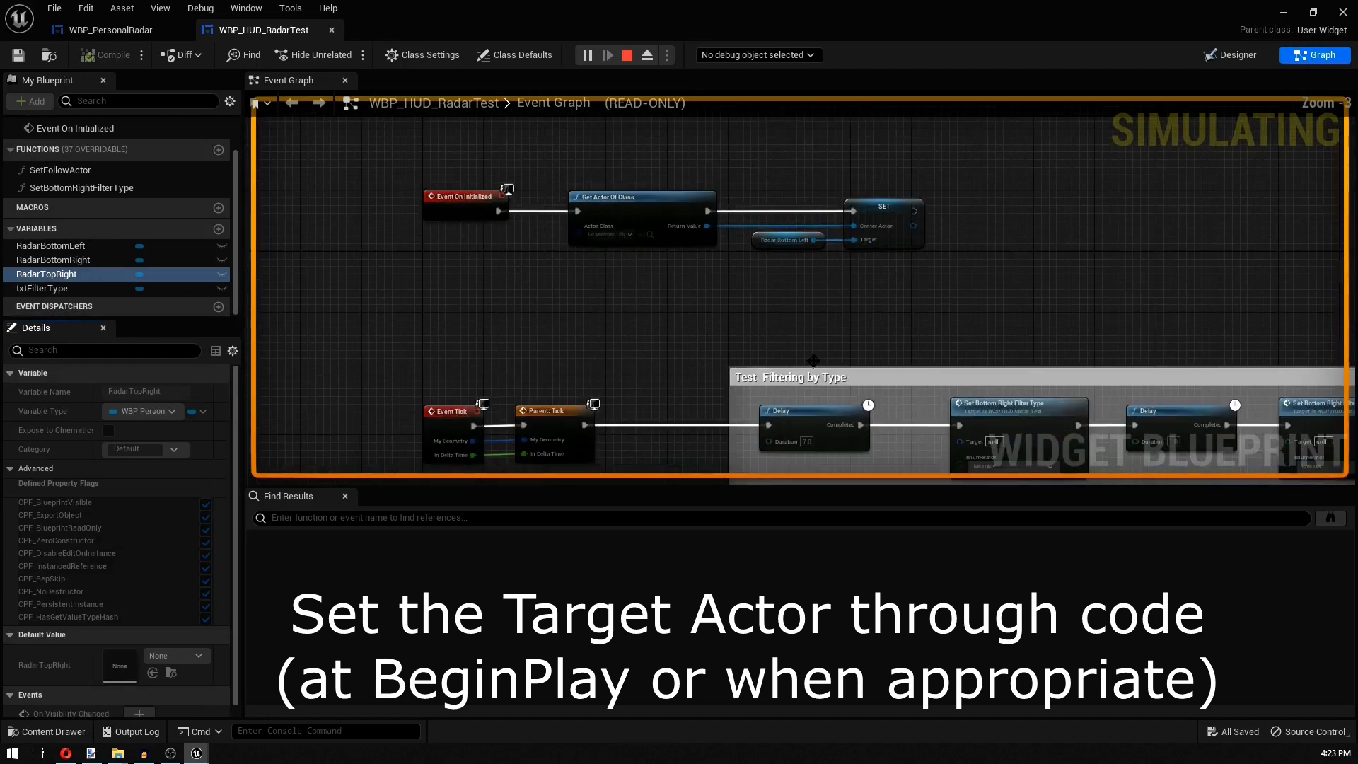
{"action": "left_click", "coordinate": [1241, 60]}
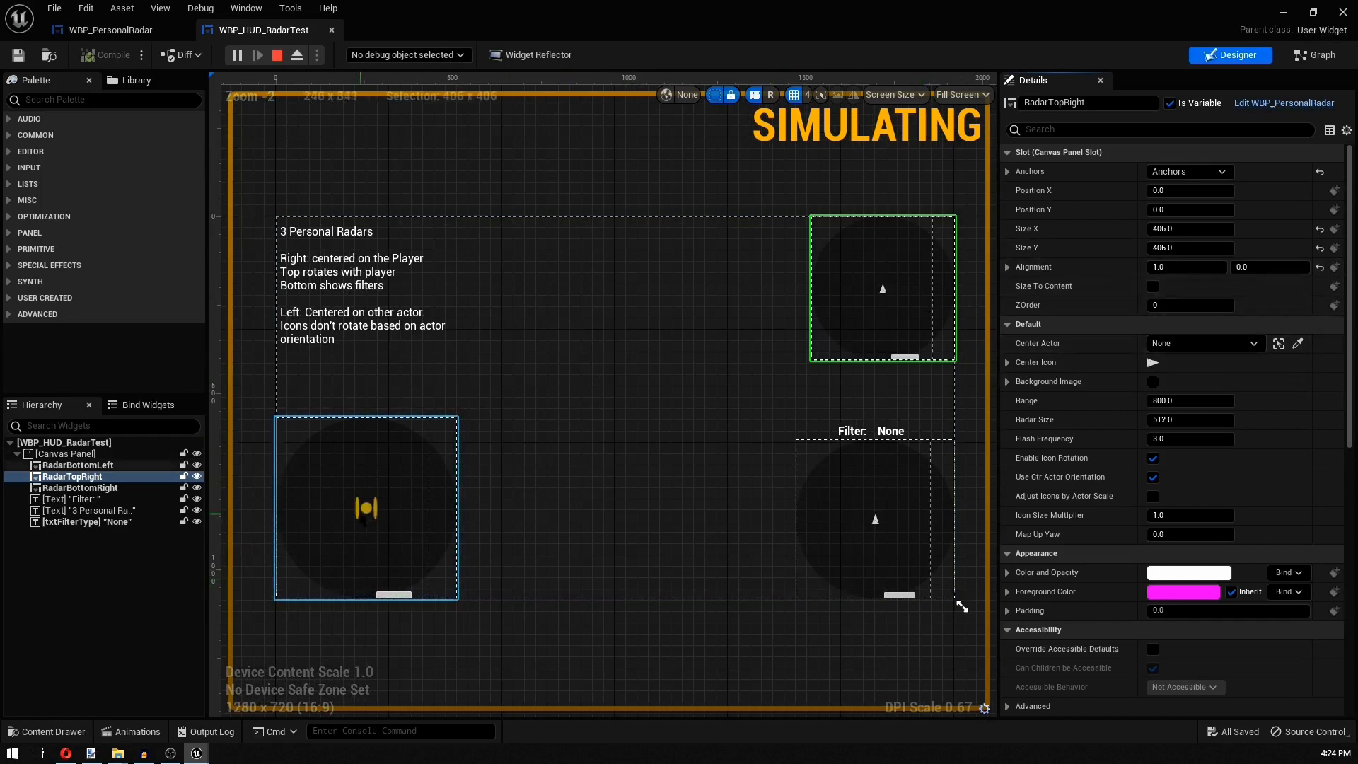
- Select RadarBottomLeft and compare it with its radar in the running demo map, then restore the widget editor to full size
{"action": "left_click", "coordinate": [276, 598]}
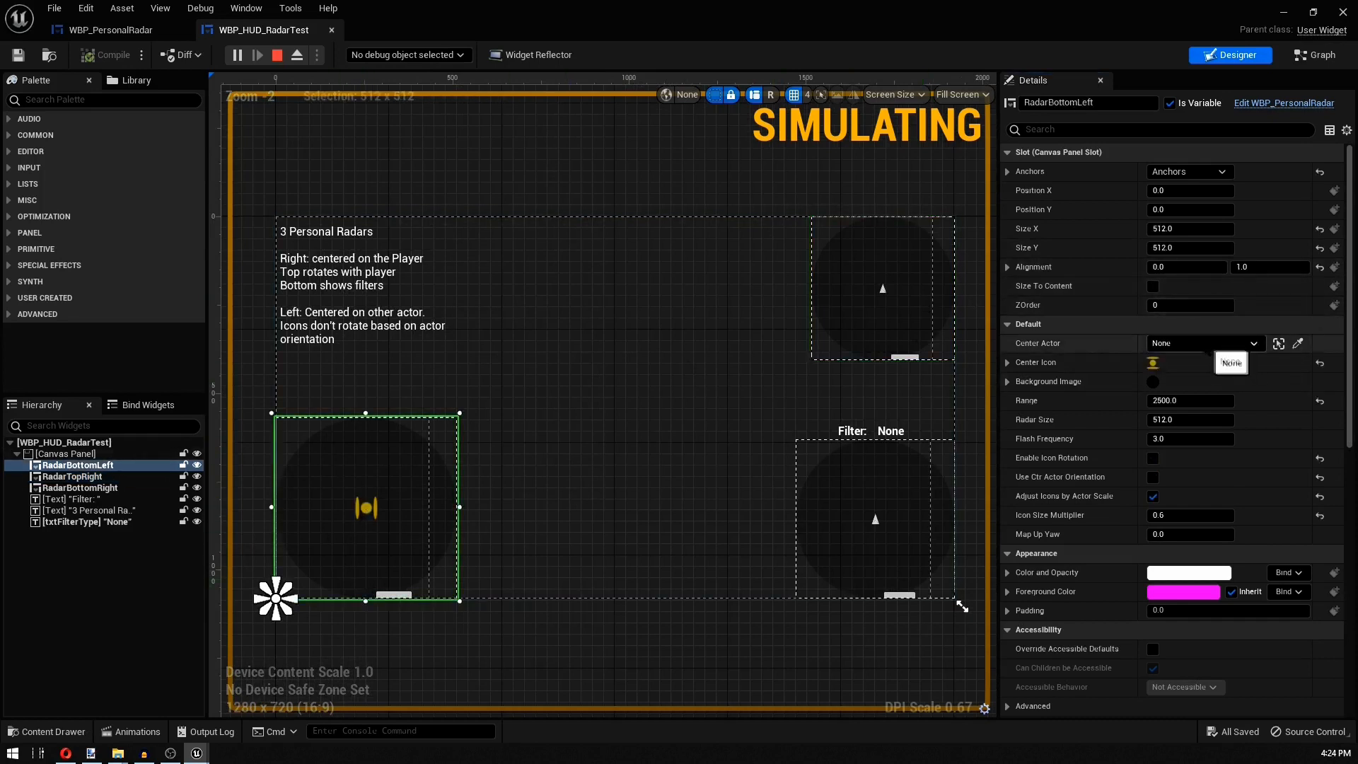
{"action": "left_click_drag", "start_coordinate": [665, 32], "coordinate": [843, 658]}
{"action": "left_click", "coordinate": [647, 340]}
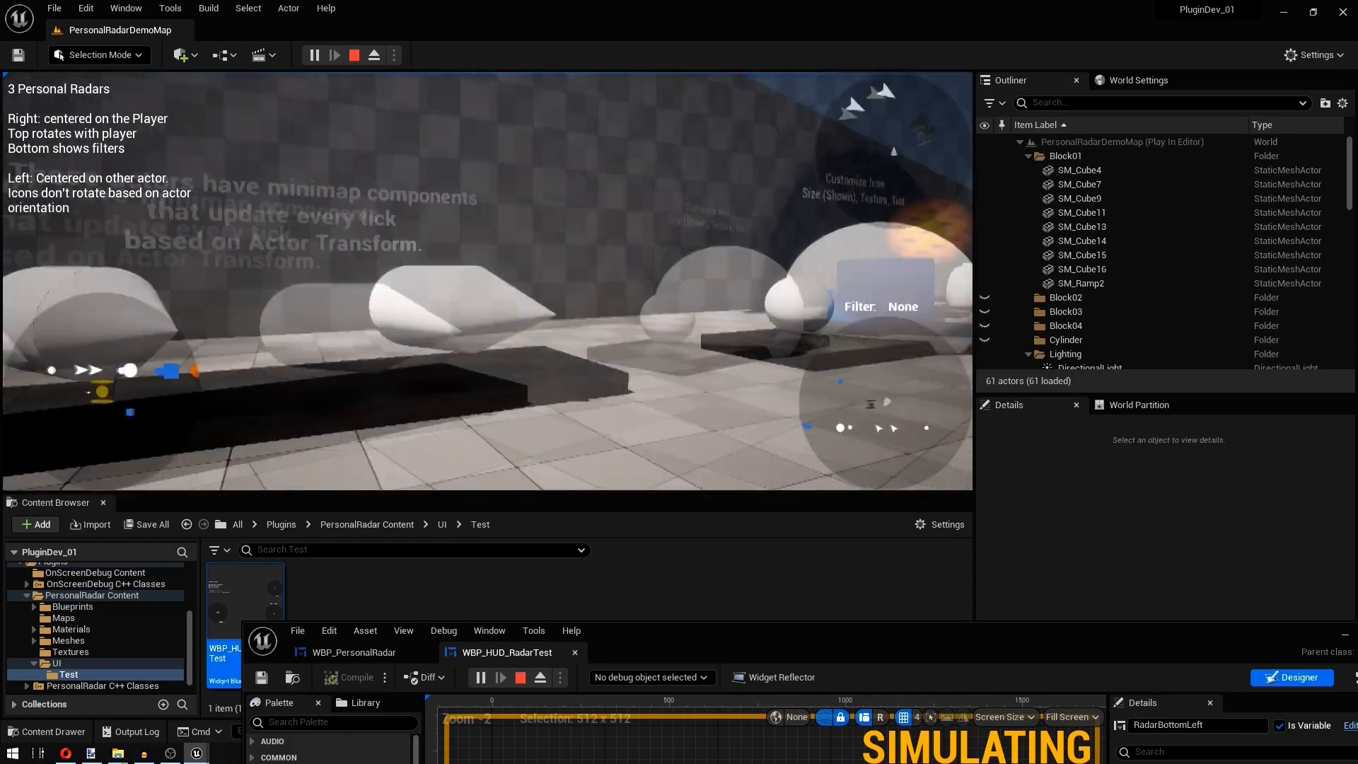
{"action": "key", "text": "shift+F1"}
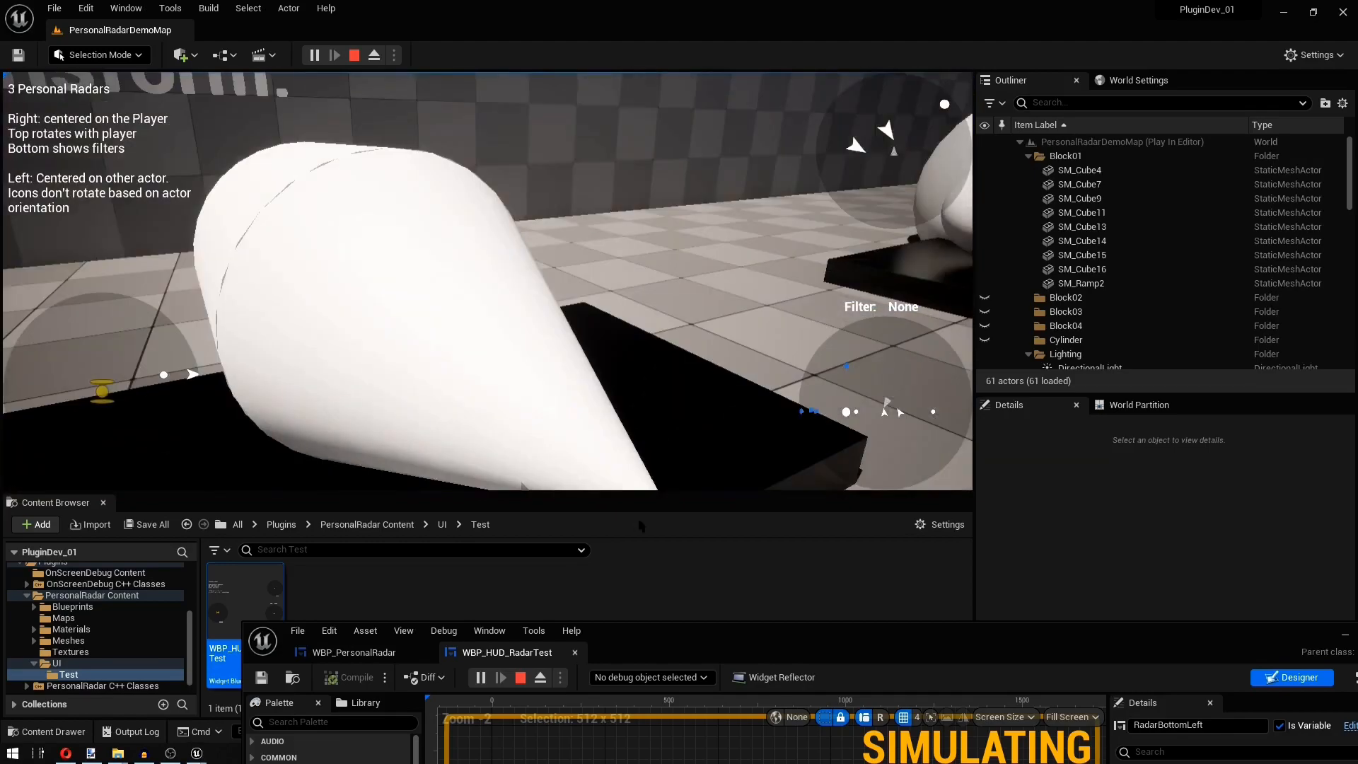
{"action": "left_click_drag", "start_coordinate": [1019, 645], "coordinate": [821, 512]}
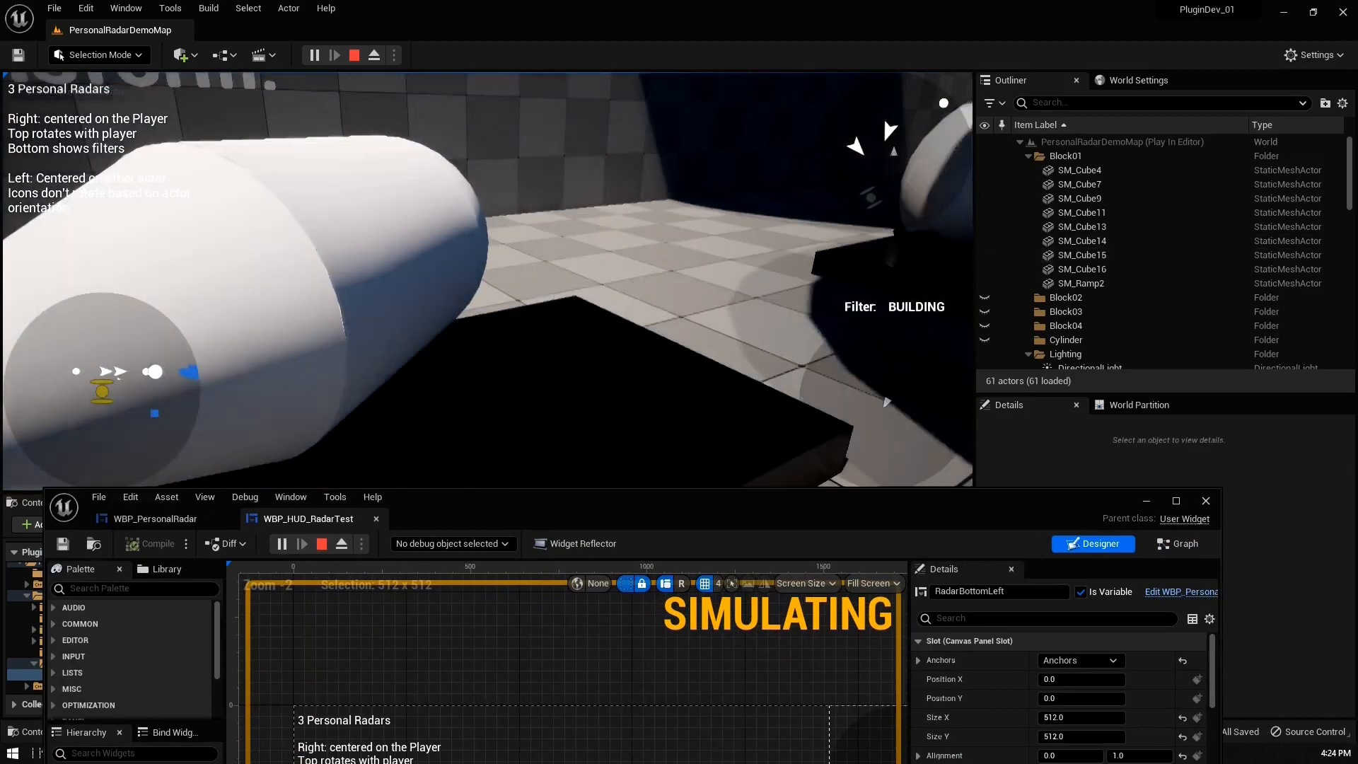
{"action": "left_click", "coordinate": [693, 353]}
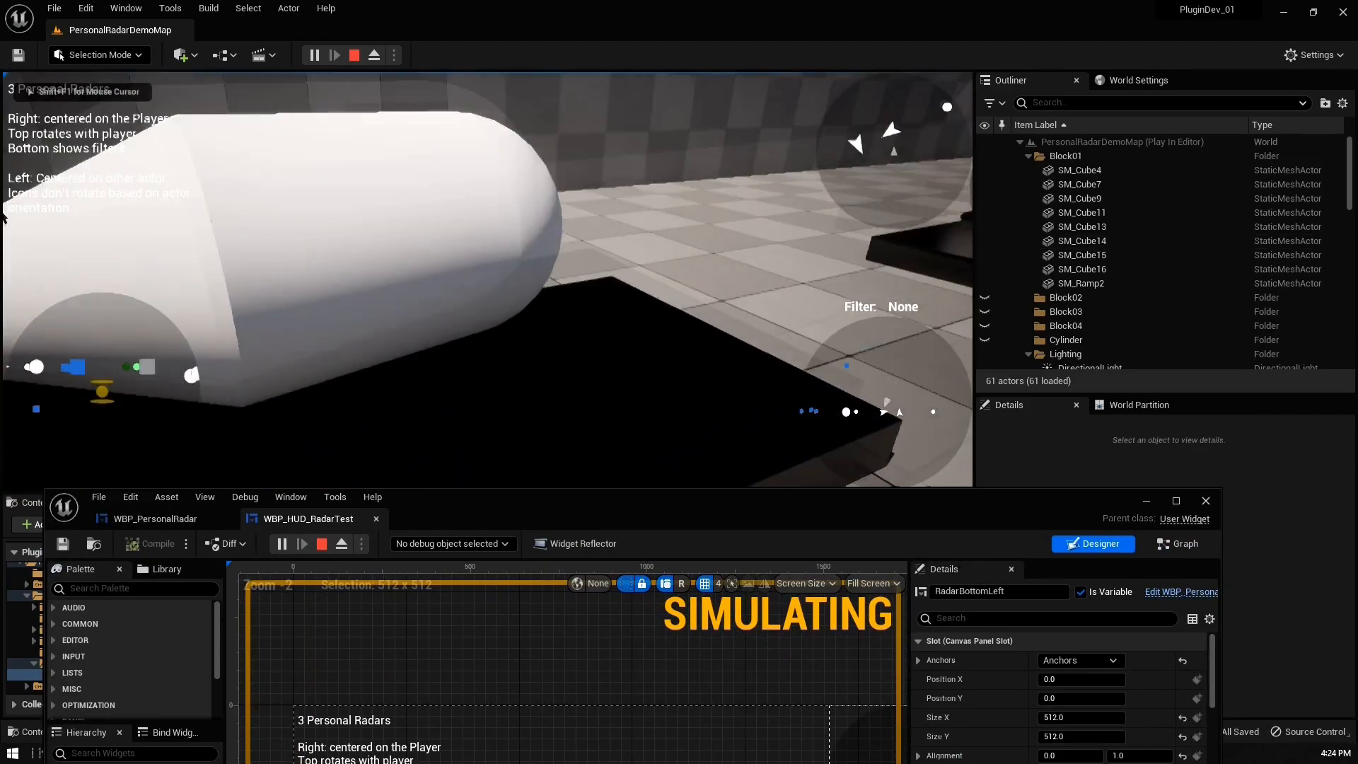
{"action": "key", "text": "shift+F1"}
{"action": "left_click_drag", "start_coordinate": [713, 507], "coordinate": [756, 4]}
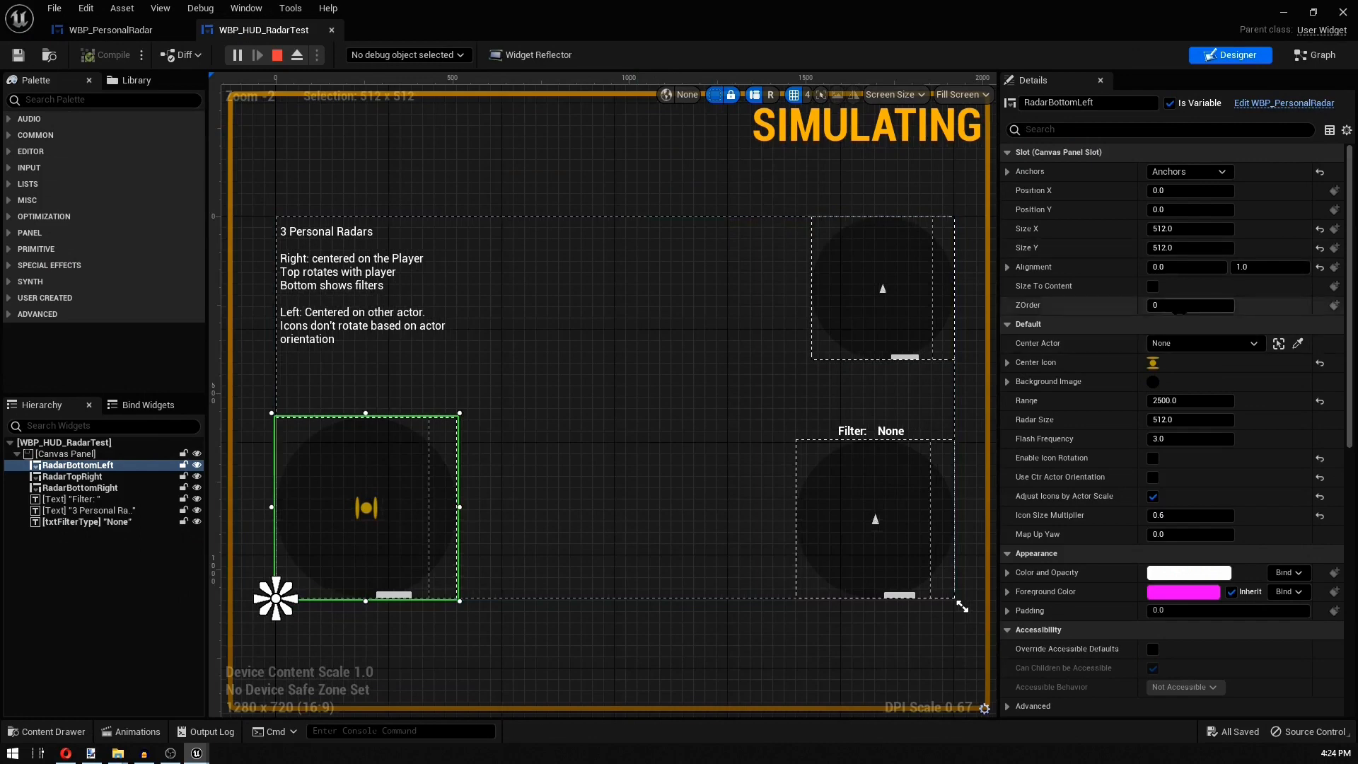
- Compare the Center Icon image, size and tint settings across the three radar widgets
{"action": "left_click", "coordinate": [1007, 363]}
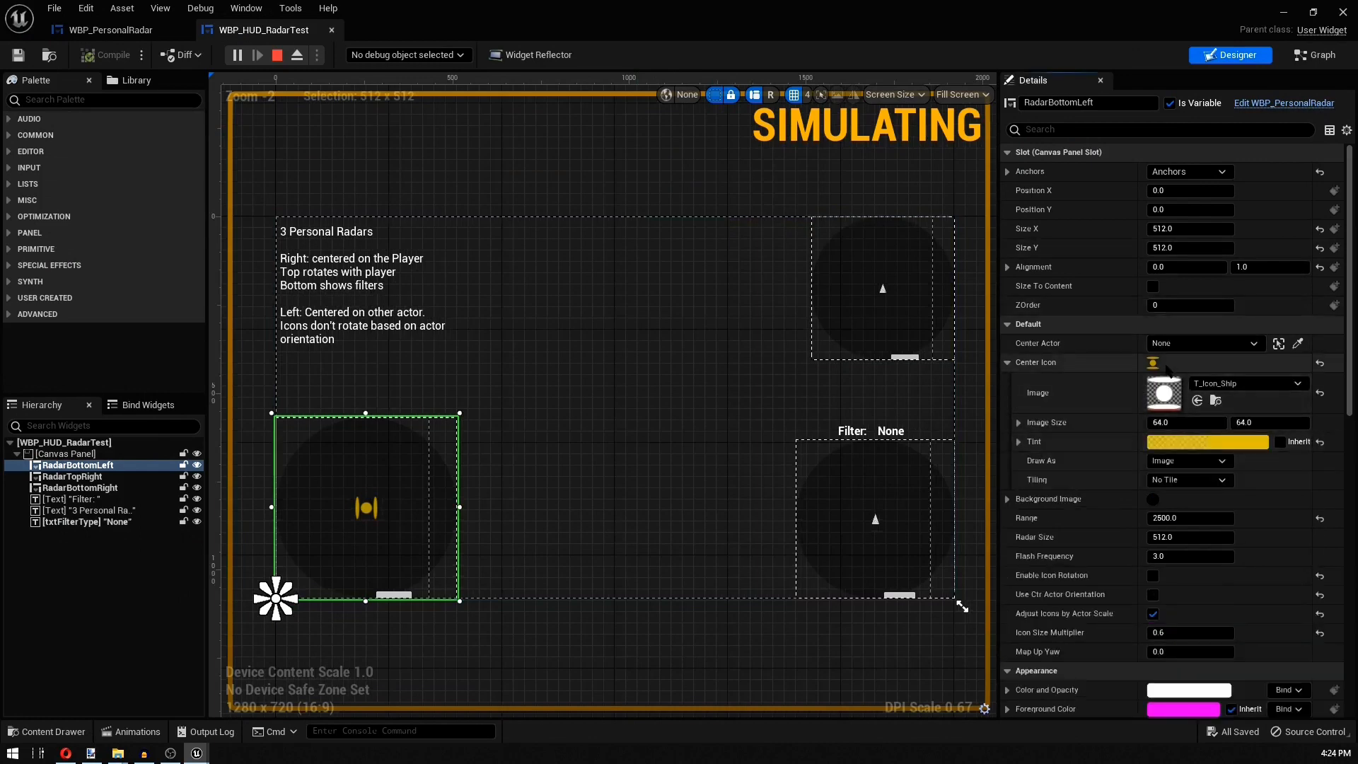
{"action": "left_click", "coordinate": [857, 339]}
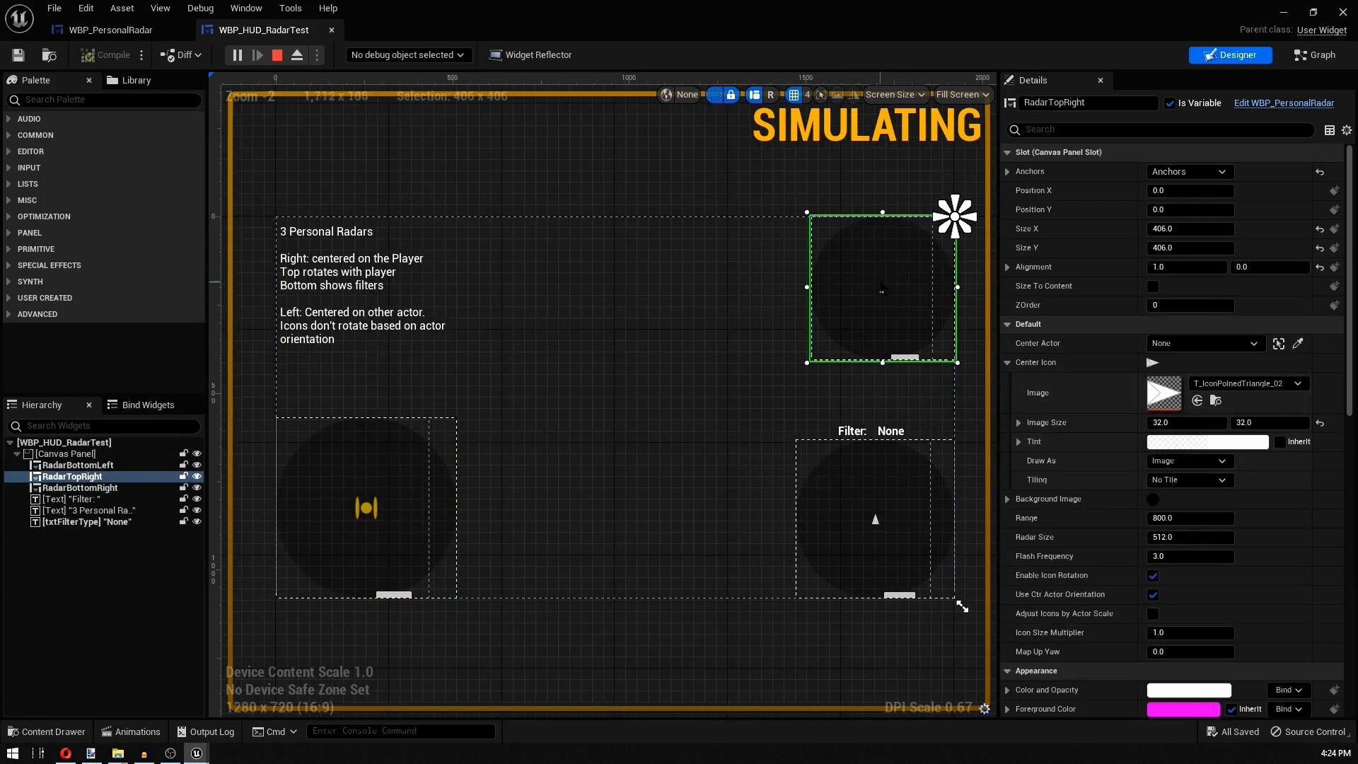
{"action": "left_click", "coordinate": [848, 537]}
{"action": "left_click", "coordinate": [367, 509]}
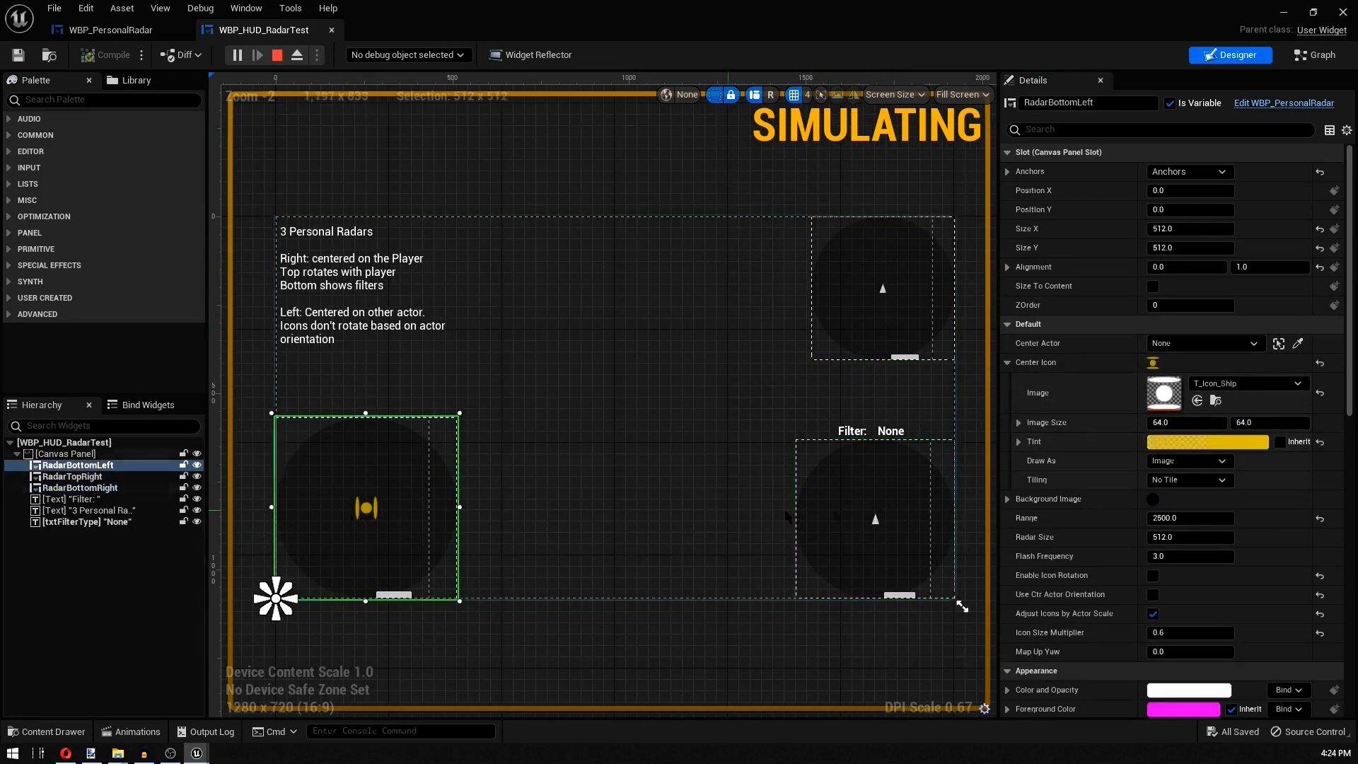
{"action": "left_click", "coordinate": [884, 517]}
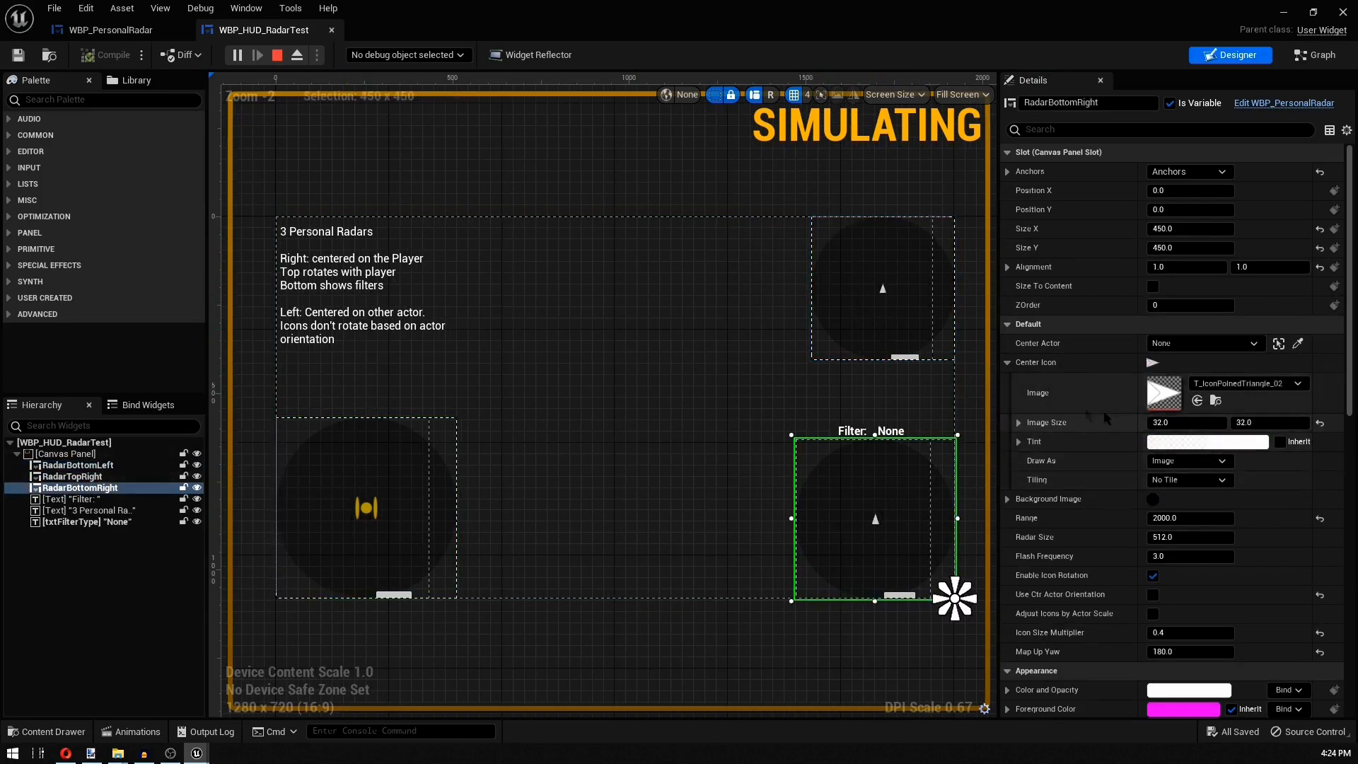
{"action": "left_click", "coordinate": [824, 254]}
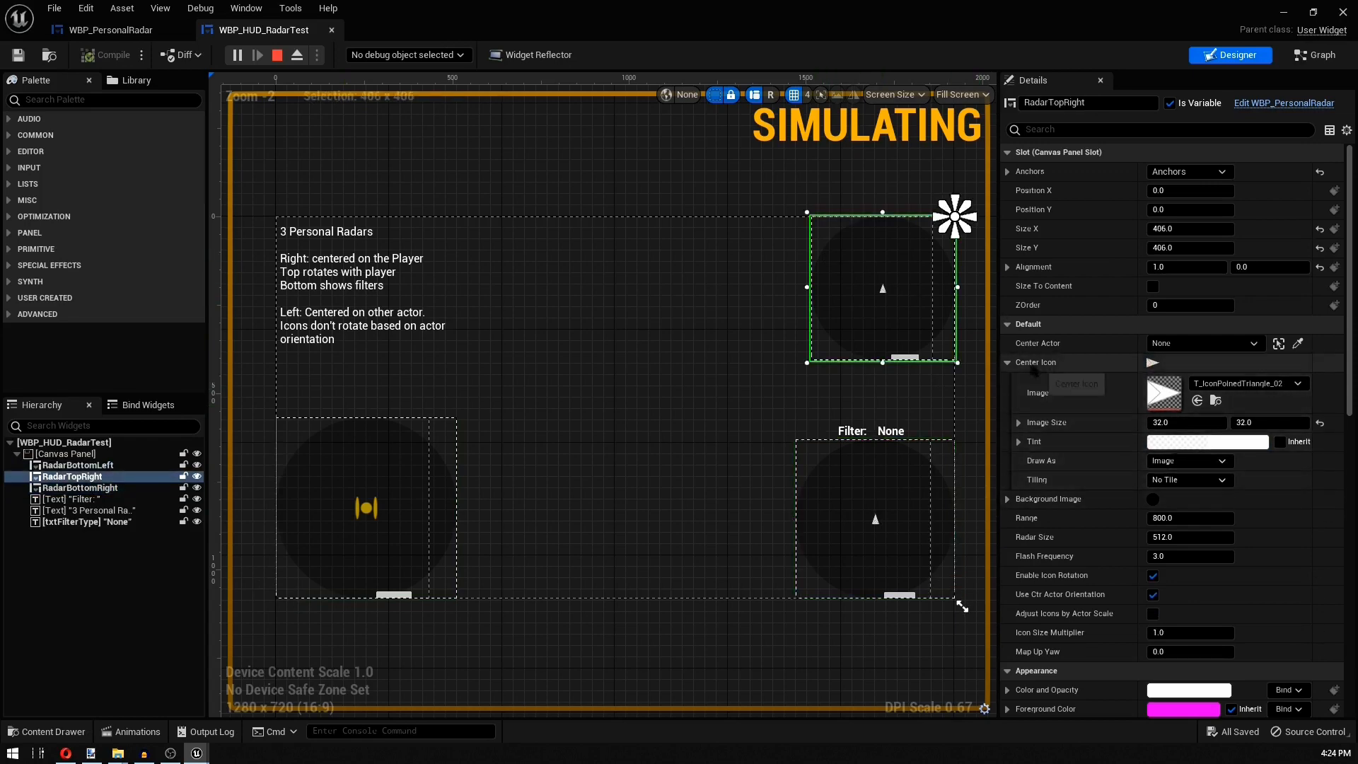
{"action": "left_click", "coordinate": [1008, 363]}
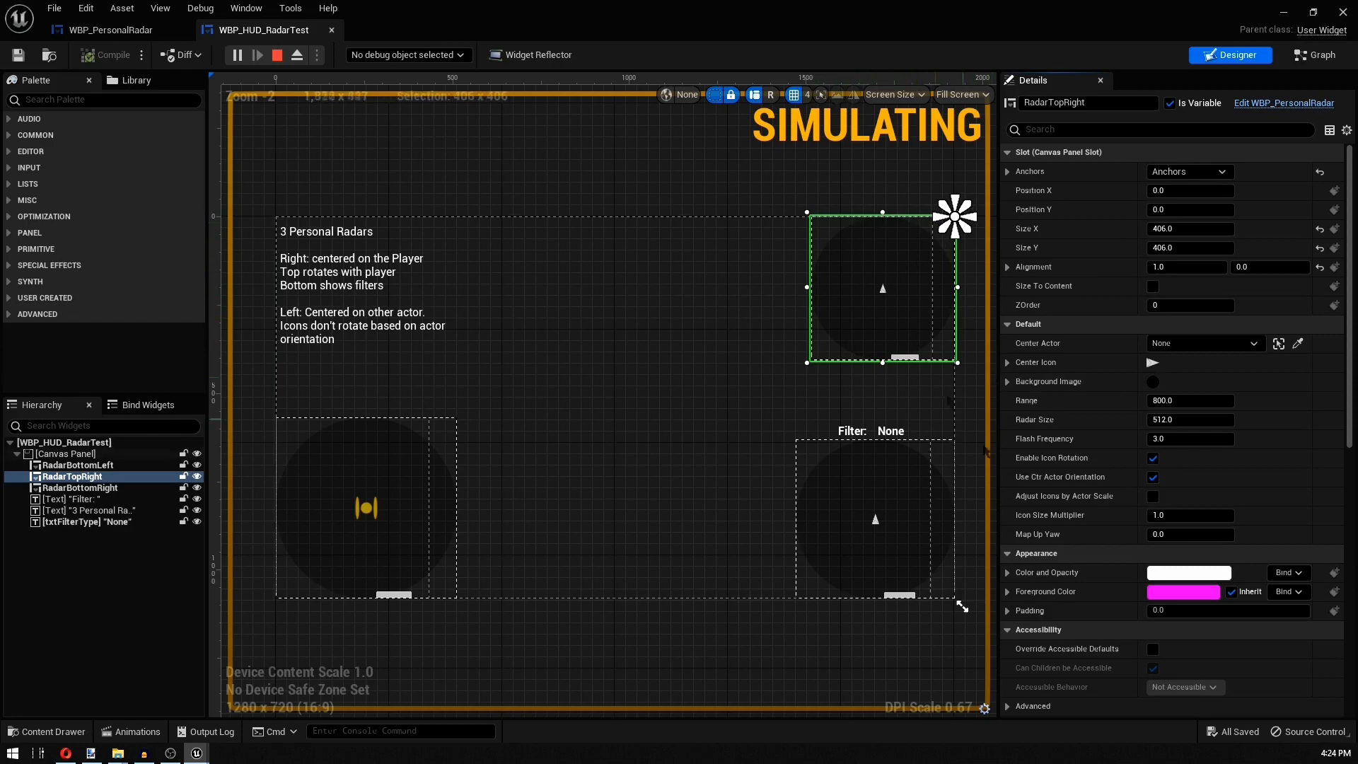
- Compare the Range property of RadarBottomRight with that of RadarTopRight
{"action": "left_click", "coordinate": [874, 520]}
{"action": "left_click", "coordinate": [1167, 400]}
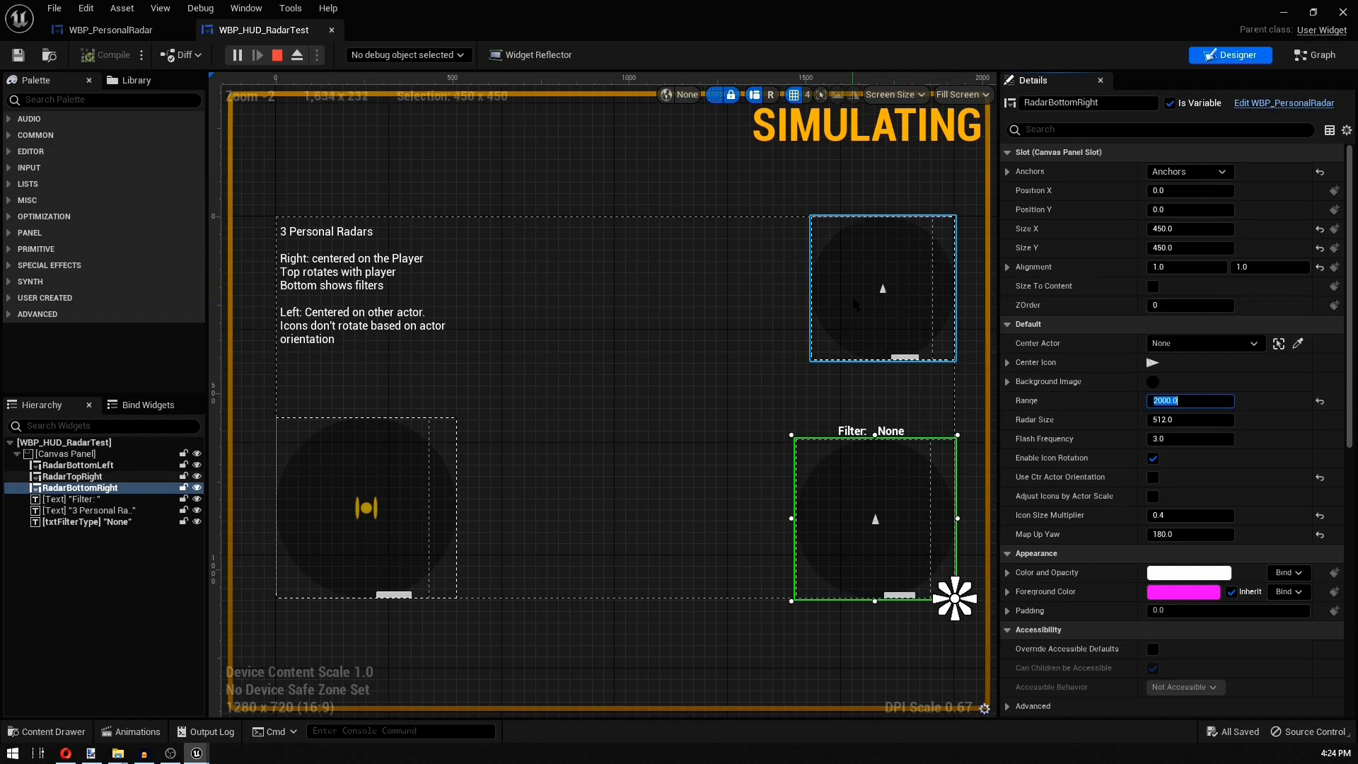
{"action": "left_click", "coordinate": [854, 304]}
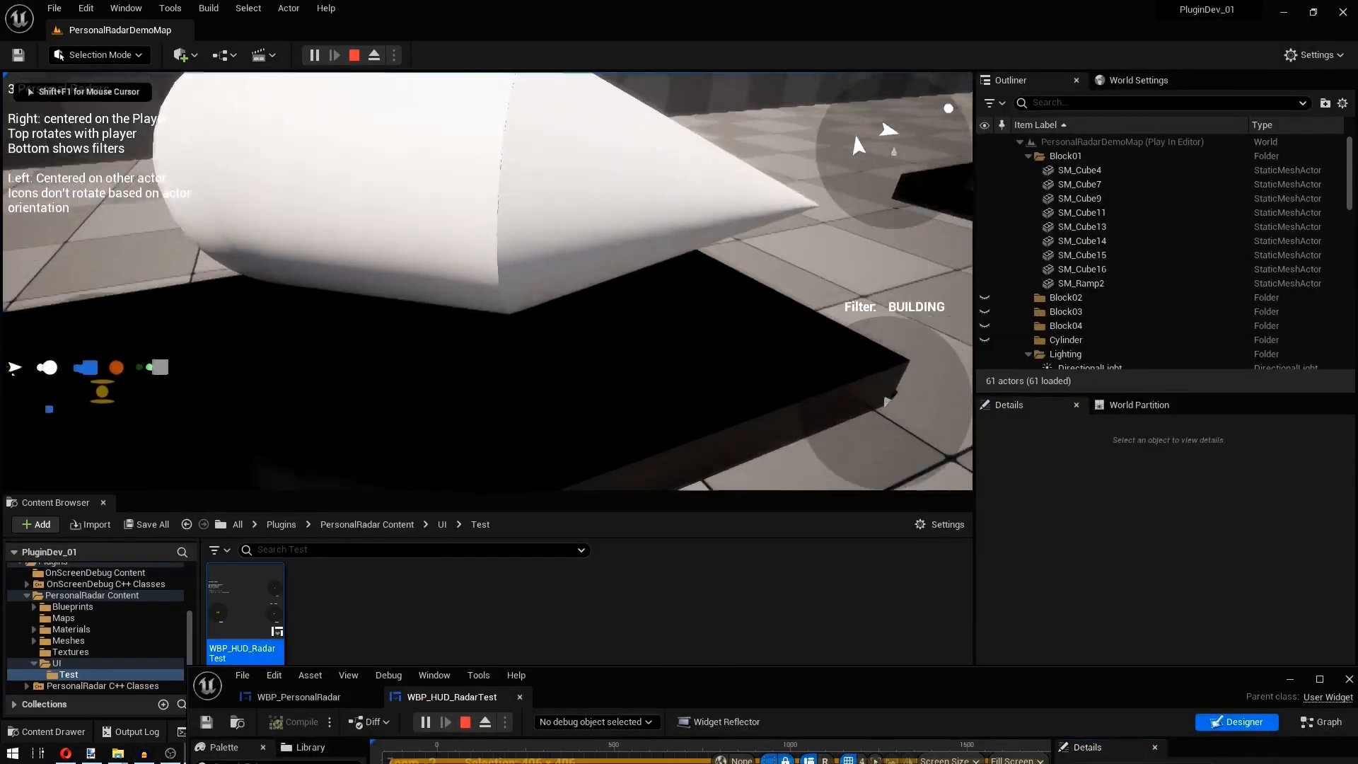
- Walk among the arrow and sphere actors in the running demo map to observe the differing radar ranges
{"action": "key", "text": "f"}
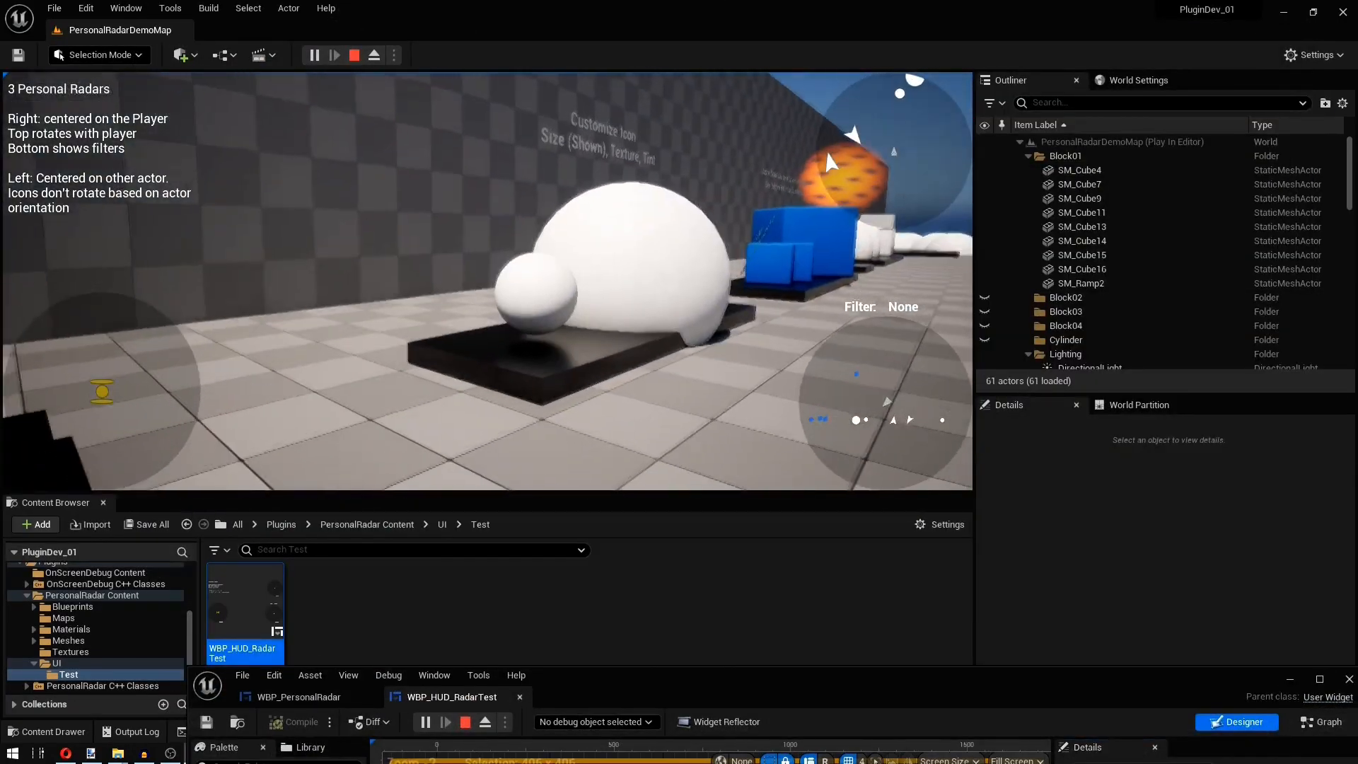
{"action": "key", "text": "f"}
{"action": "key", "text": "w"}
{"action": "key", "text": "f"}
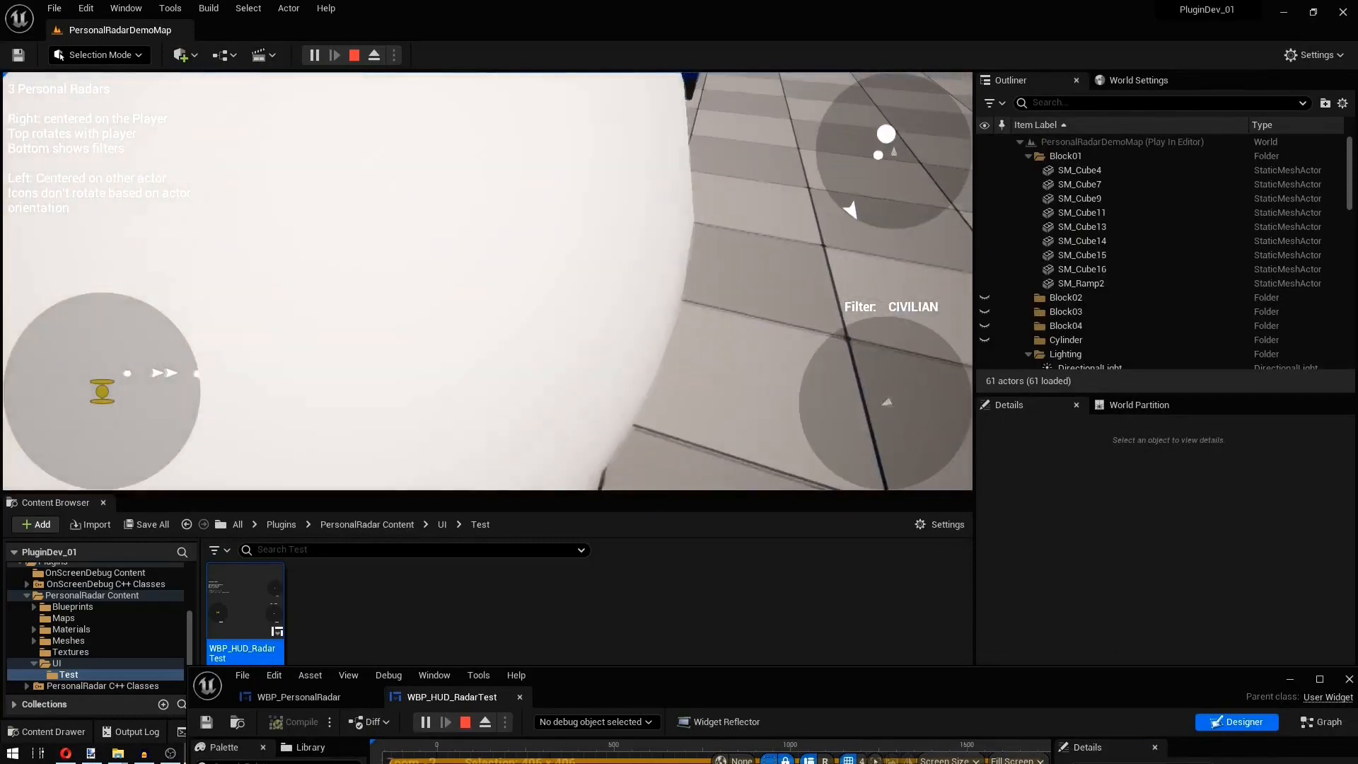
{"action": "key", "text": "f"}
{"action": "key", "text": "f"}
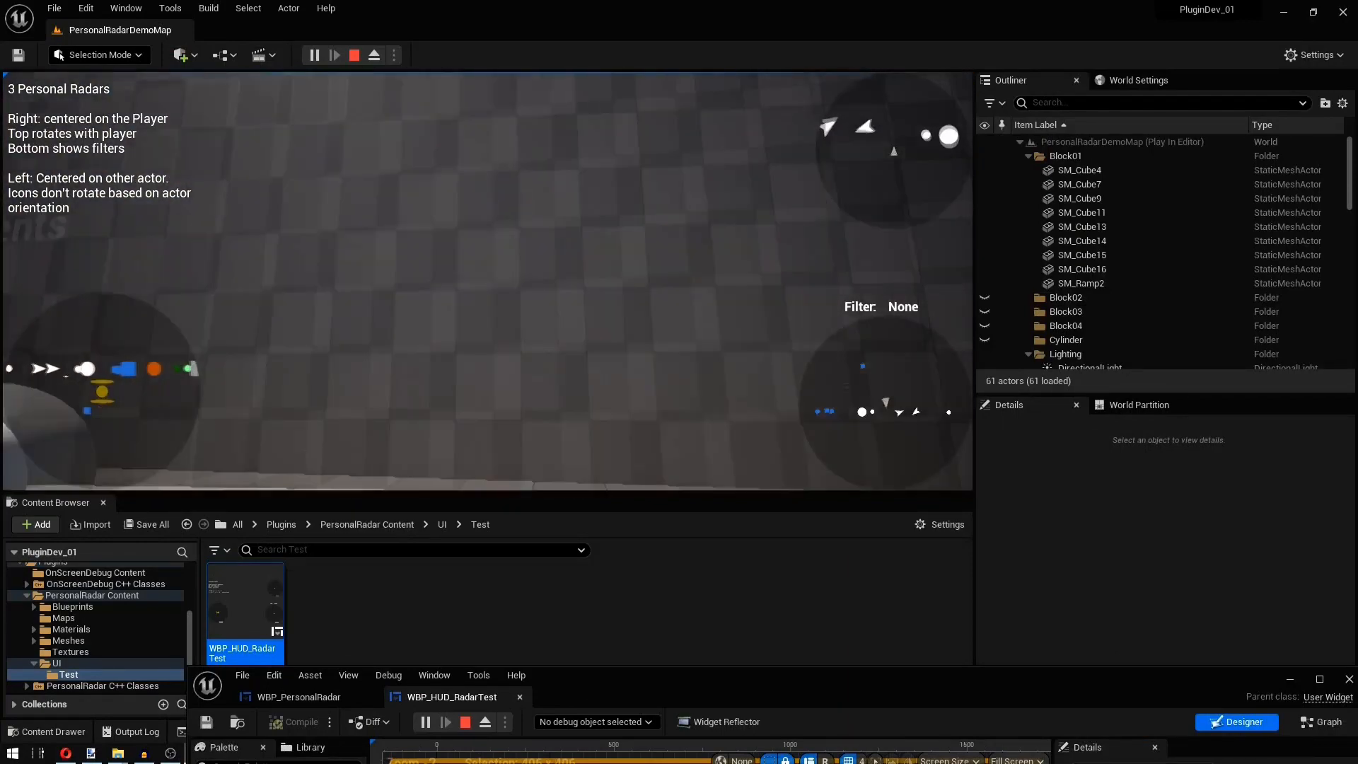
{"action": "key", "text": "w"}
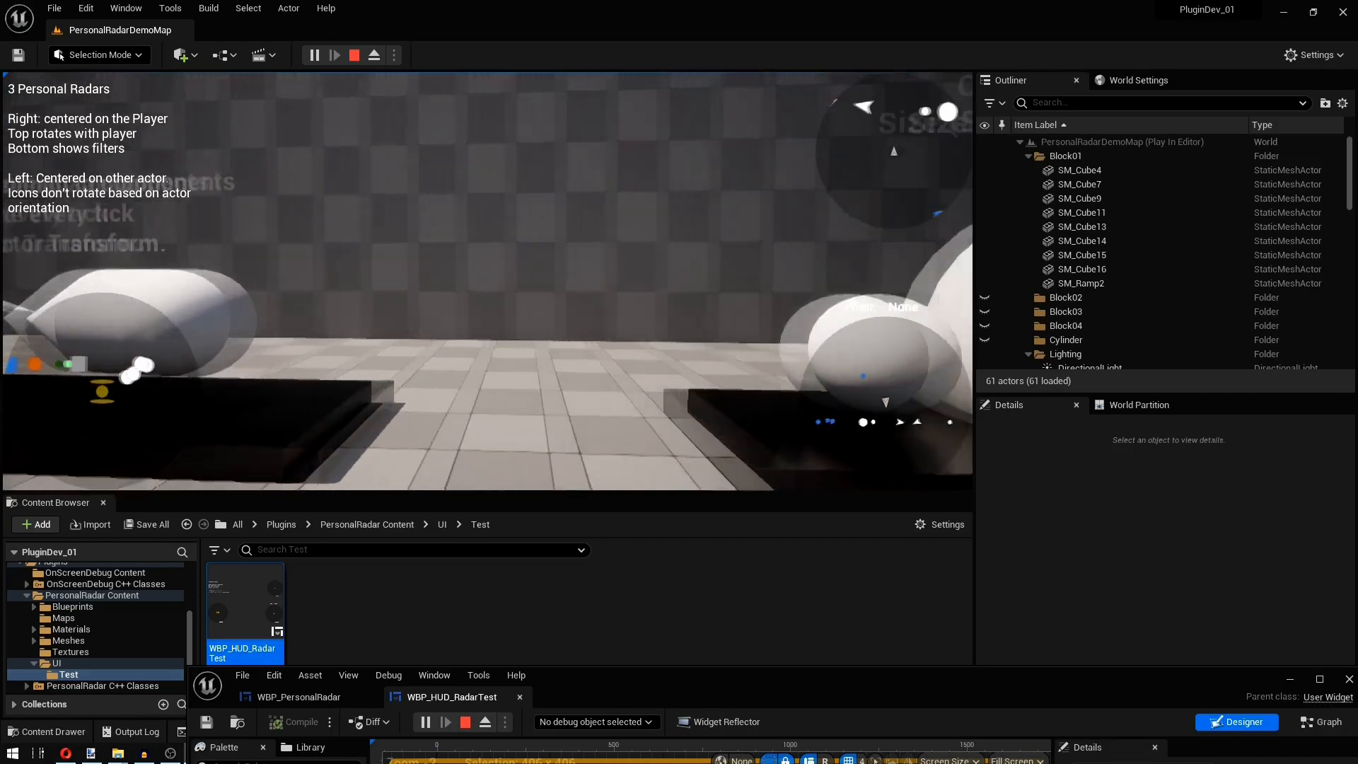
{"action": "key", "text": "f"}
{"action": "key", "text": "f"}
{"action": "key", "text": "f"}
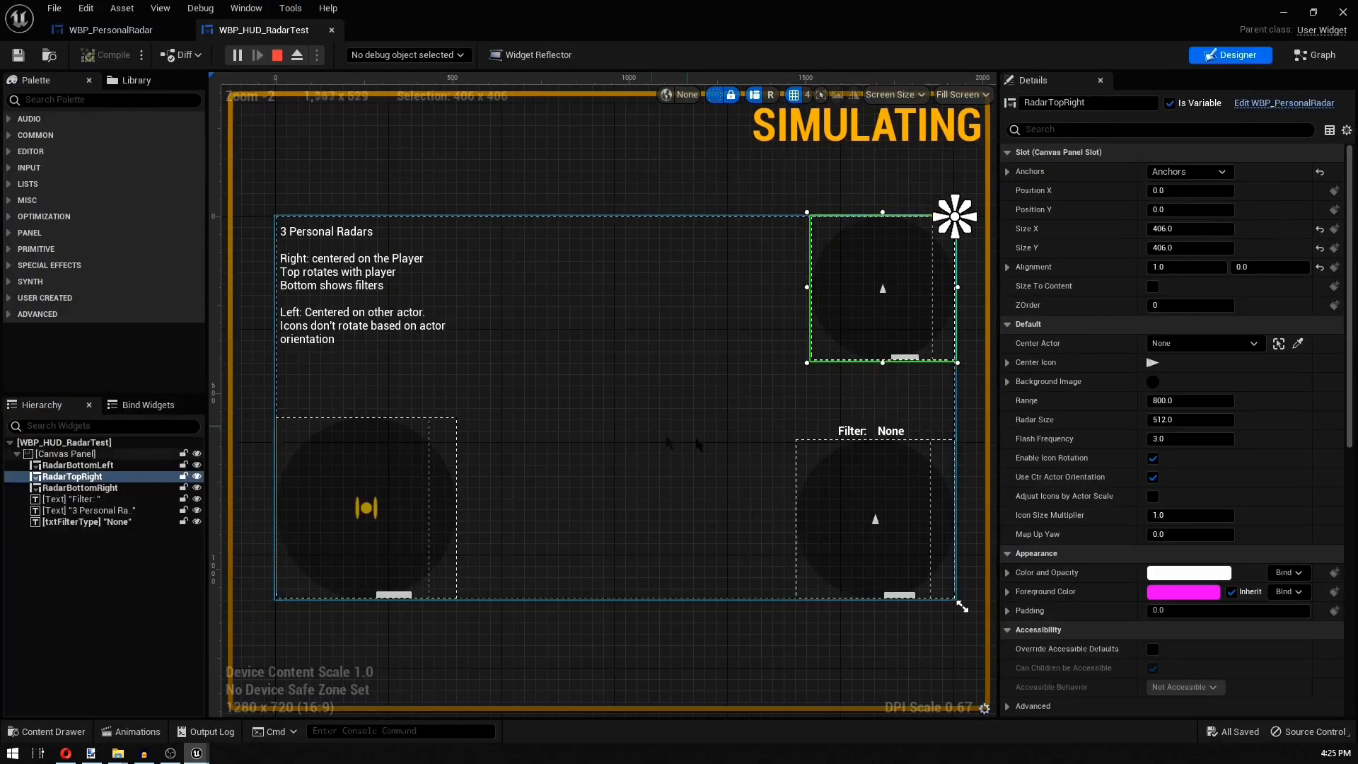
- Compare the Range of RadarBottomRight with that of RadarBottomLeft and examine the Flash Frequency property
{"action": "left_click", "coordinate": [871, 514]}
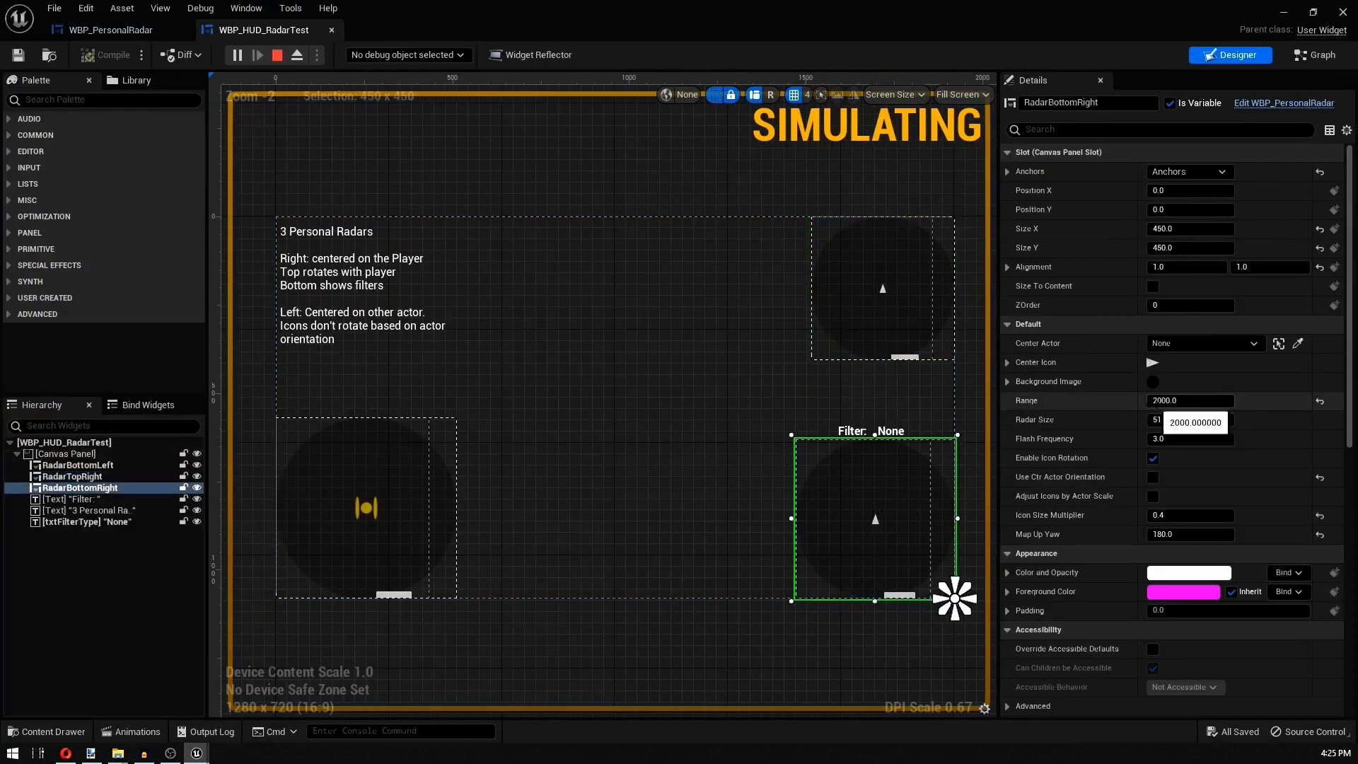
{"action": "left_click", "coordinate": [276, 598]}
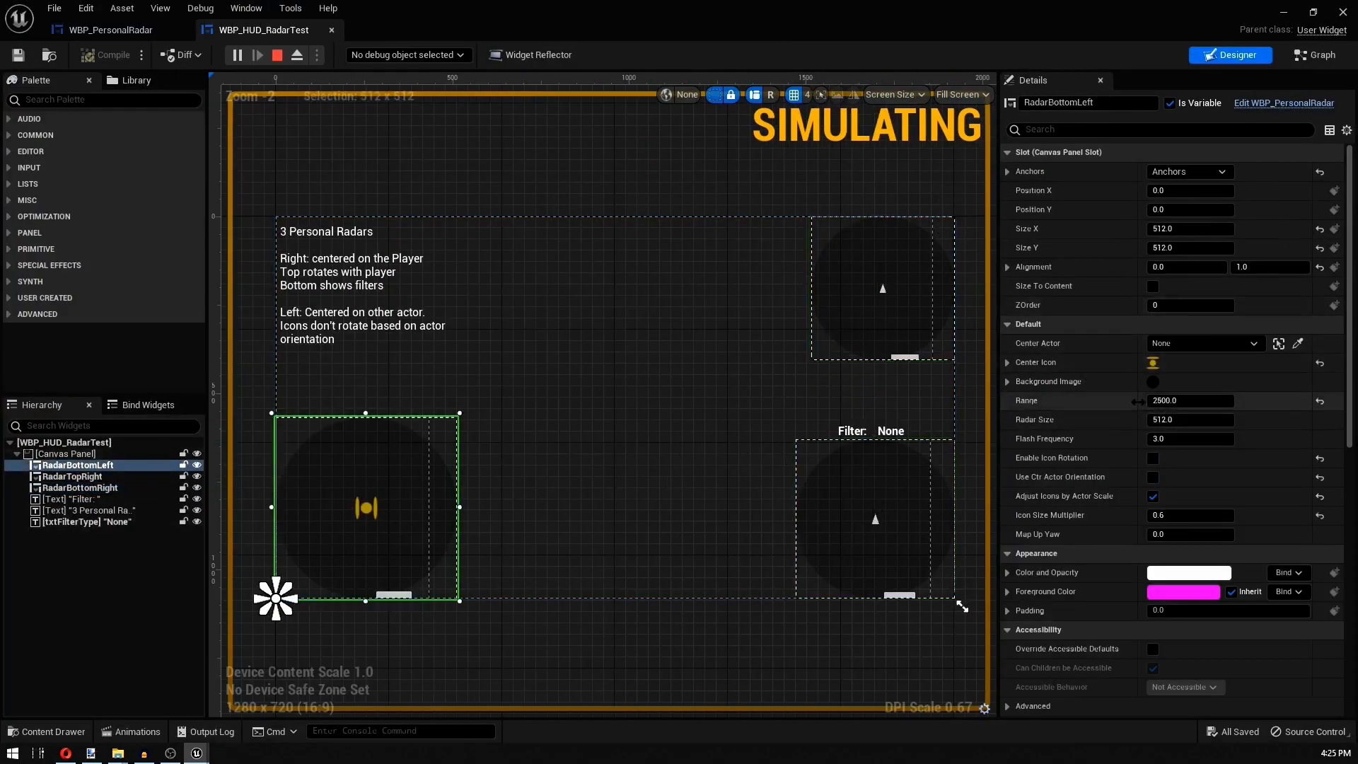
{"action": "key", "text": "Return"}
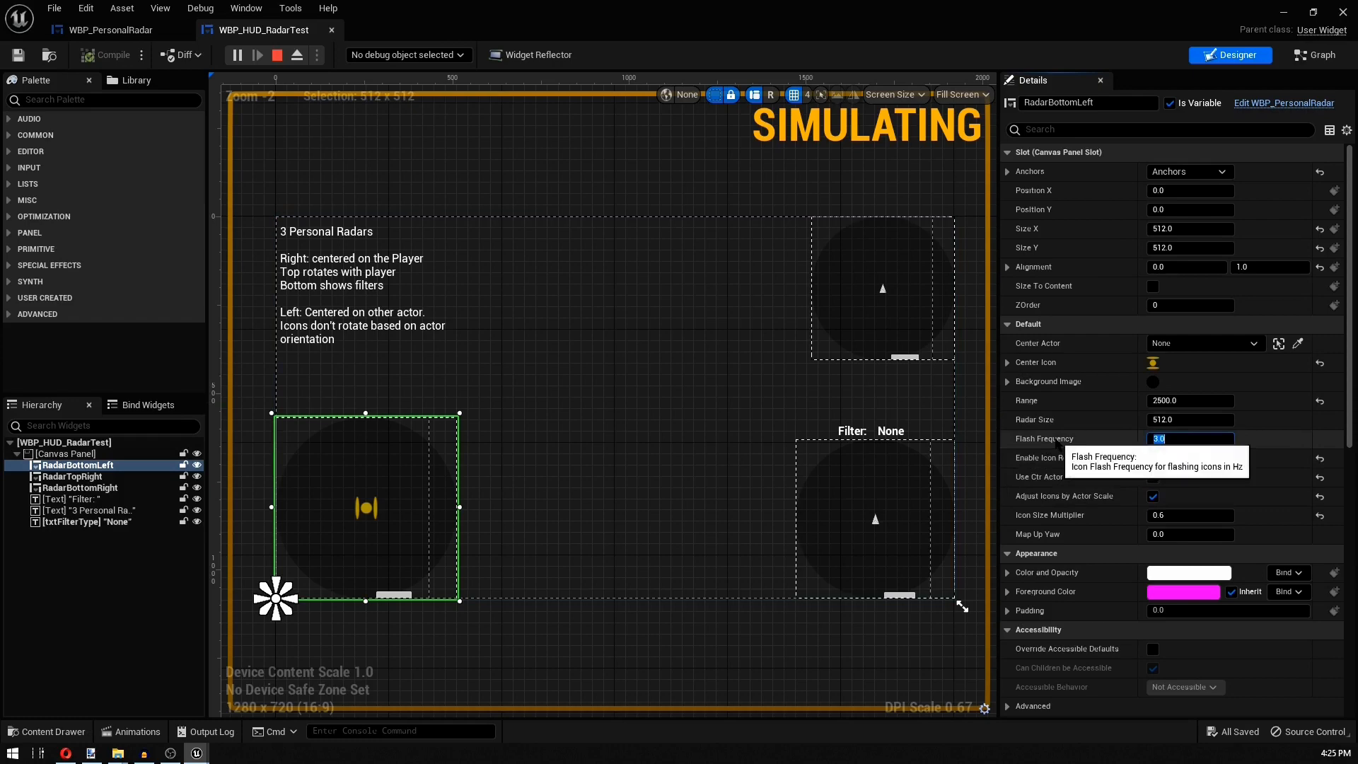
- Set the Flash Frequency of RadarTopRight to 6.0 and restart the demo map's play session
{"action": "left_click", "coordinate": [955, 215]}
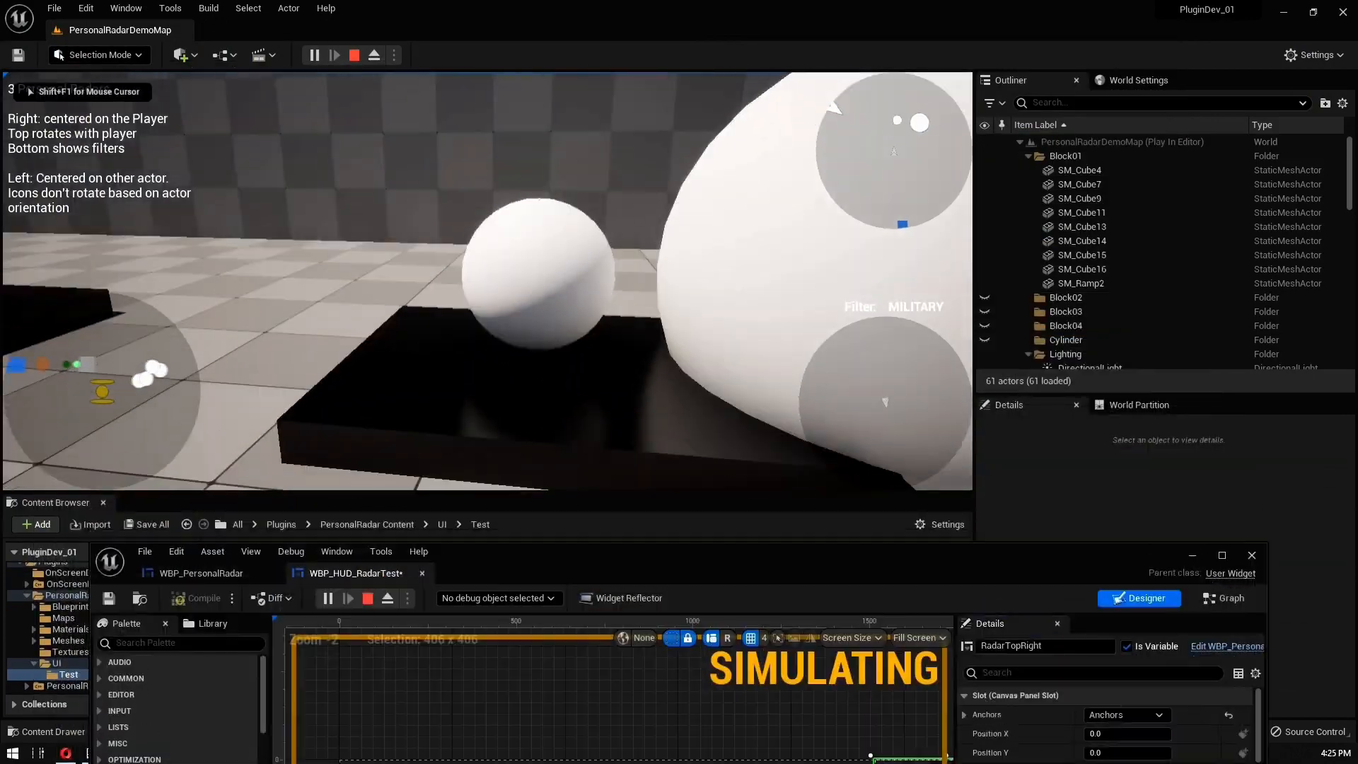
{"action": "key", "text": "Escape"}
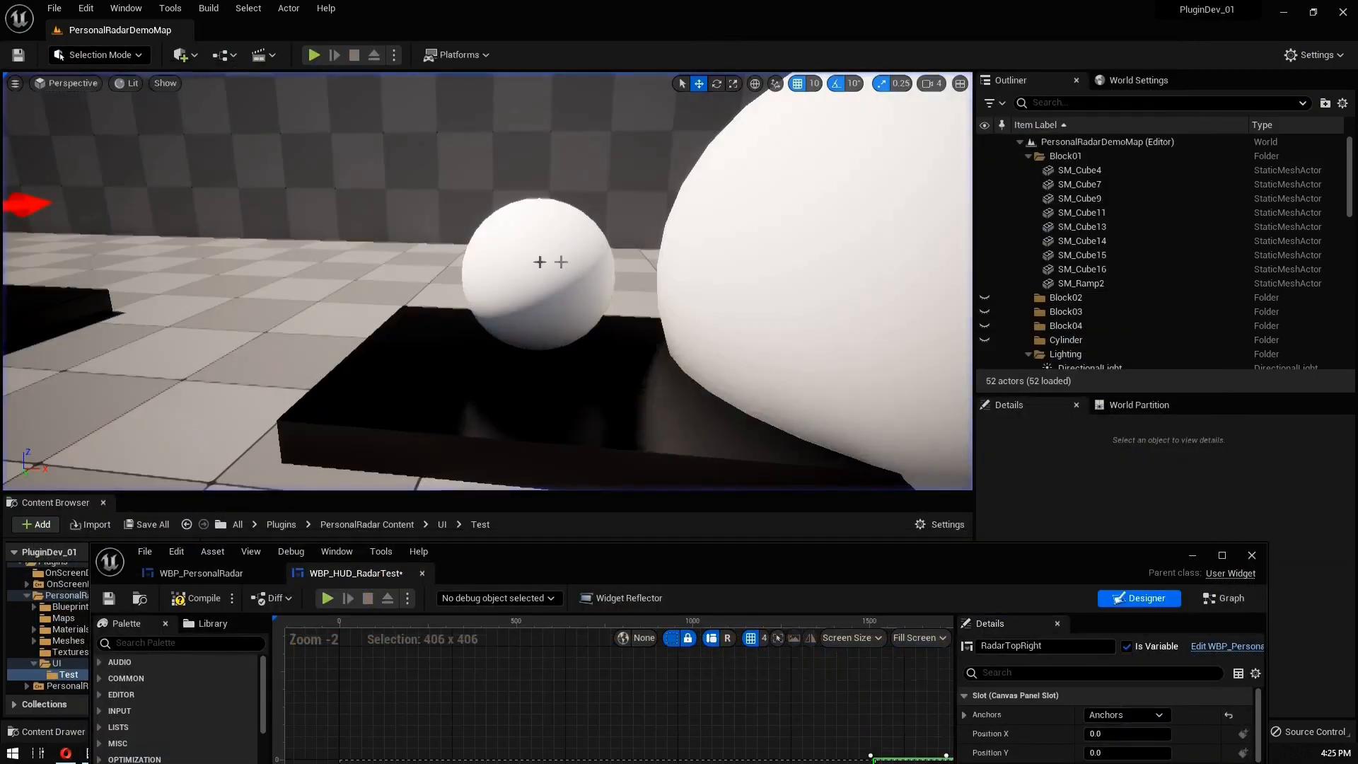
{"action": "key", "text": "alt+p"}
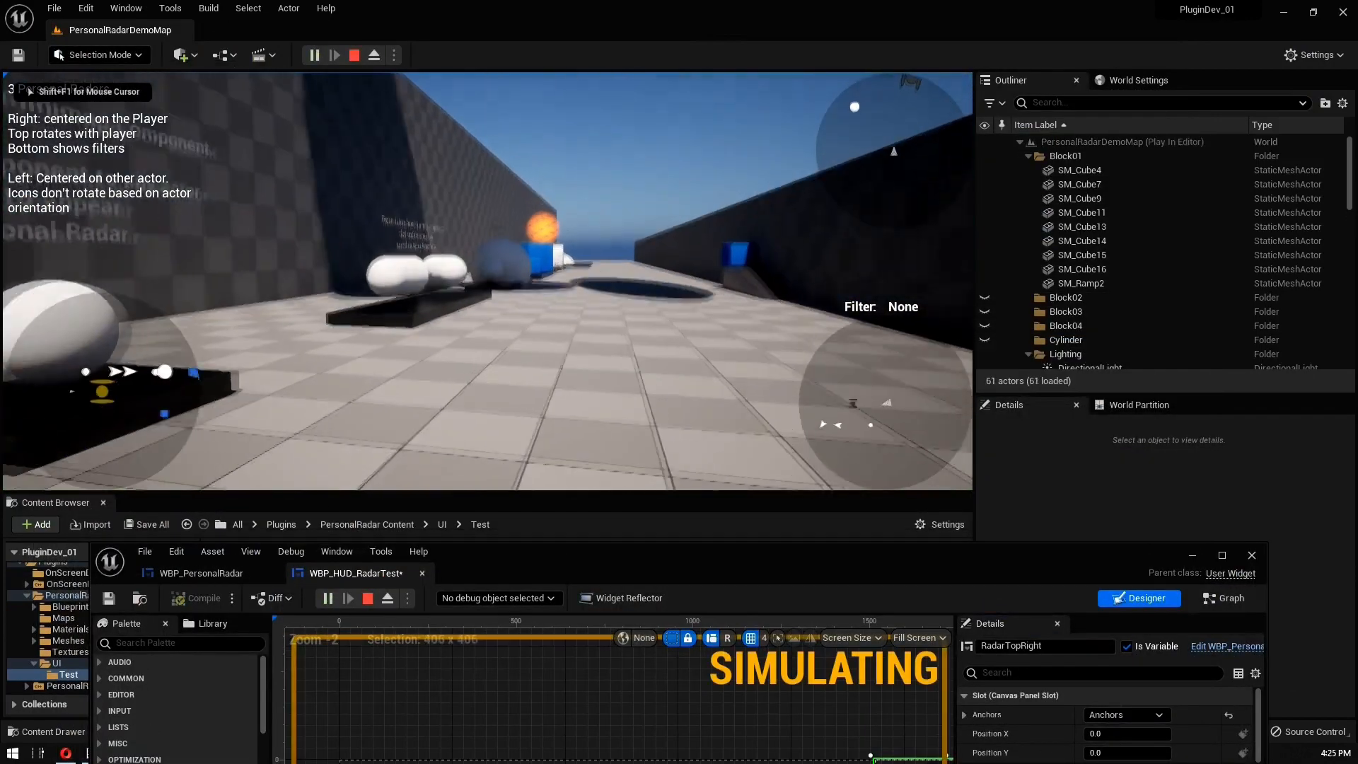
- Walk past the block actors to the flashing orange sphere and compare its icon's flash rate on the radars while cycling the filter
{"action": "key", "text": "w"}
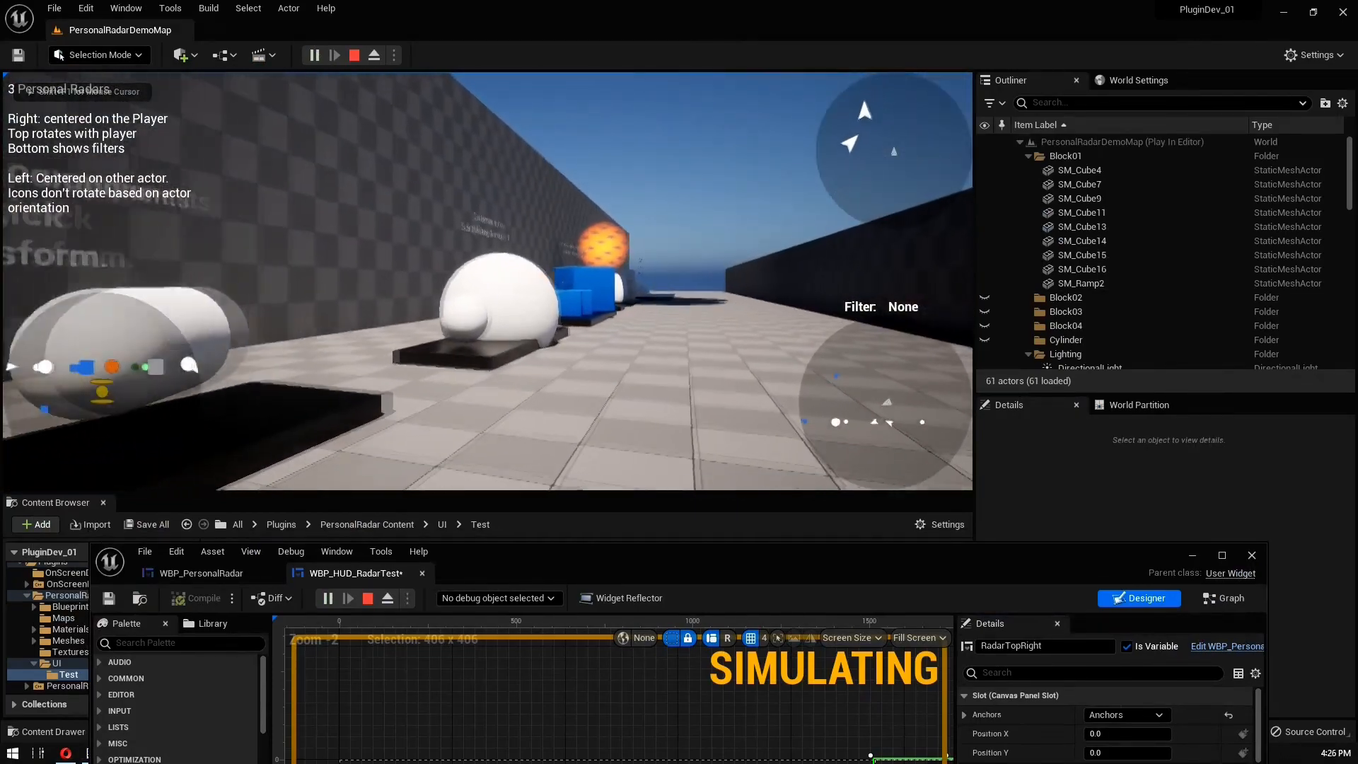
{"action": "key", "text": "w"}
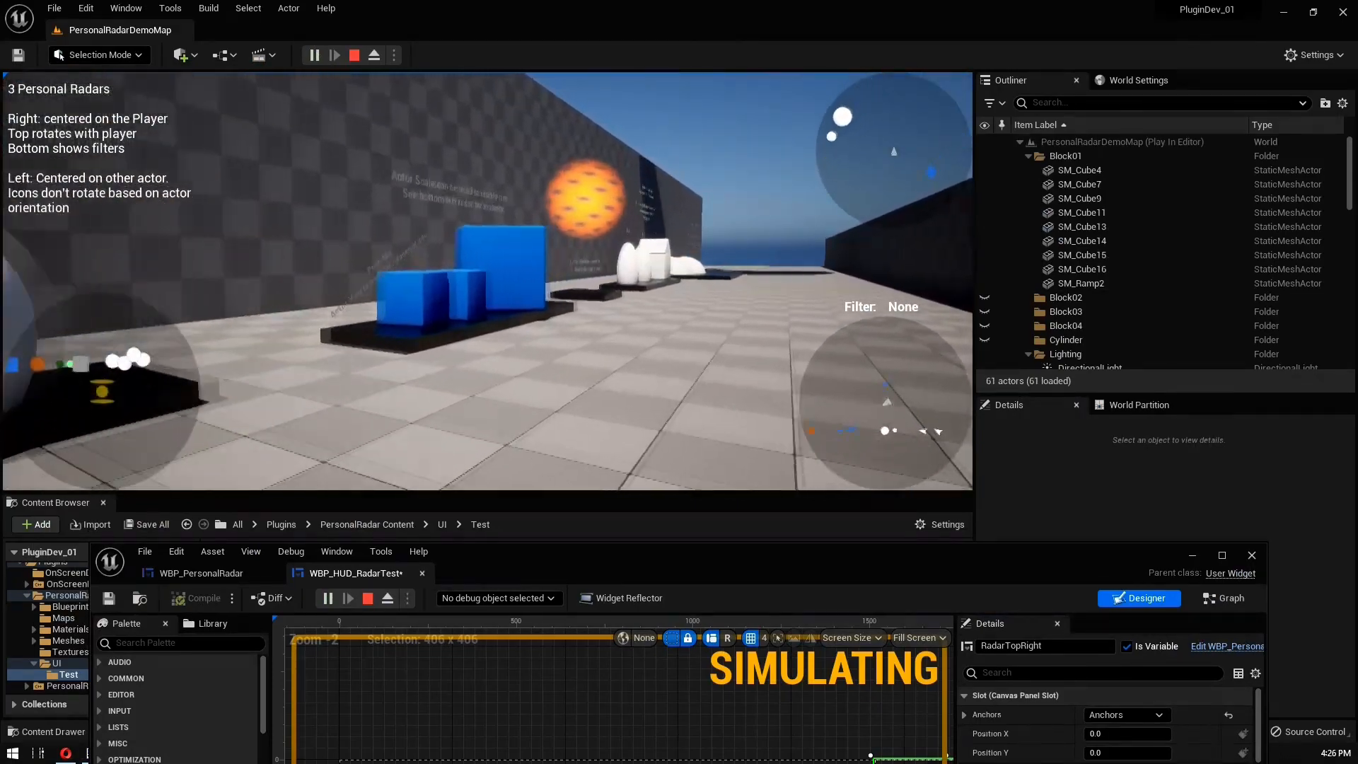
{"action": "key", "text": "w"}
{"action": "key", "text": "f"}
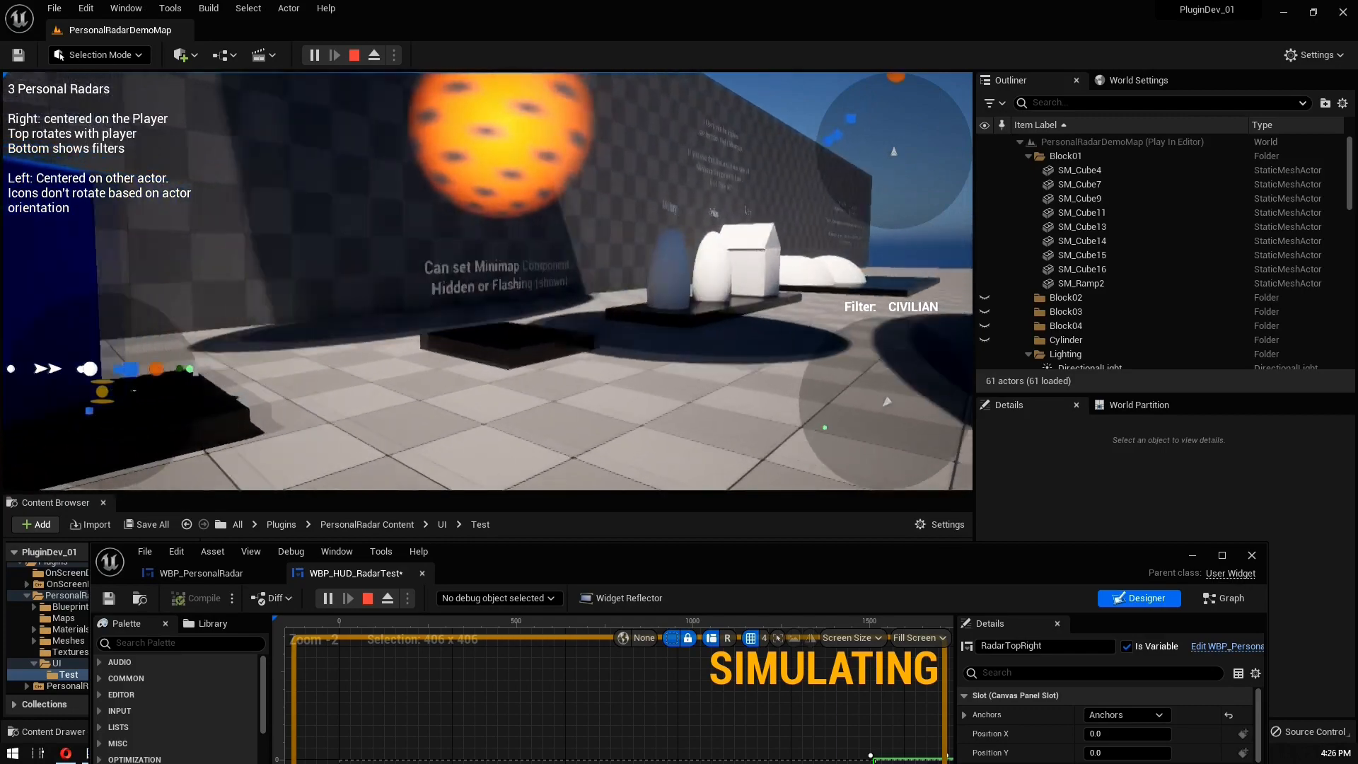
{"action": "key", "text": "w"}
{"action": "key", "text": "f"}
{"action": "key", "text": "f"}
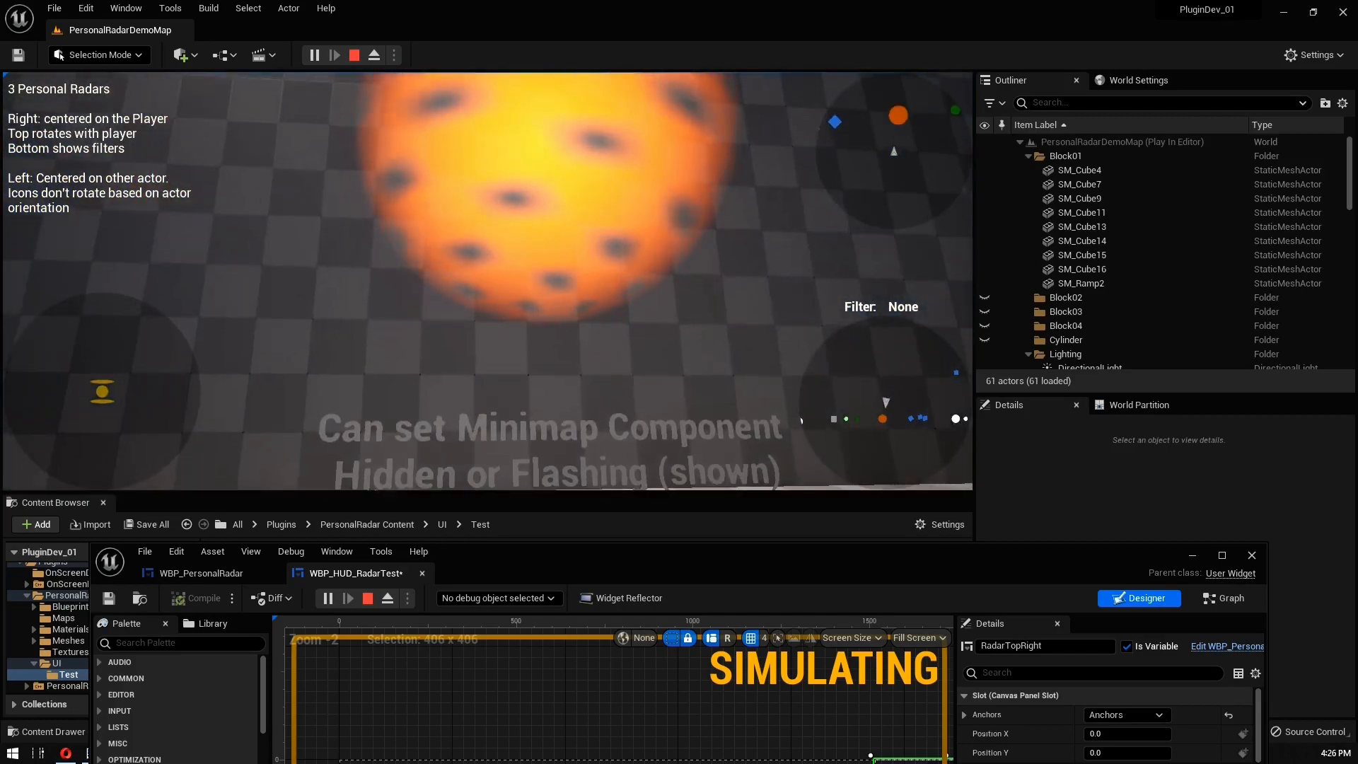
{"action": "key", "text": "f"}
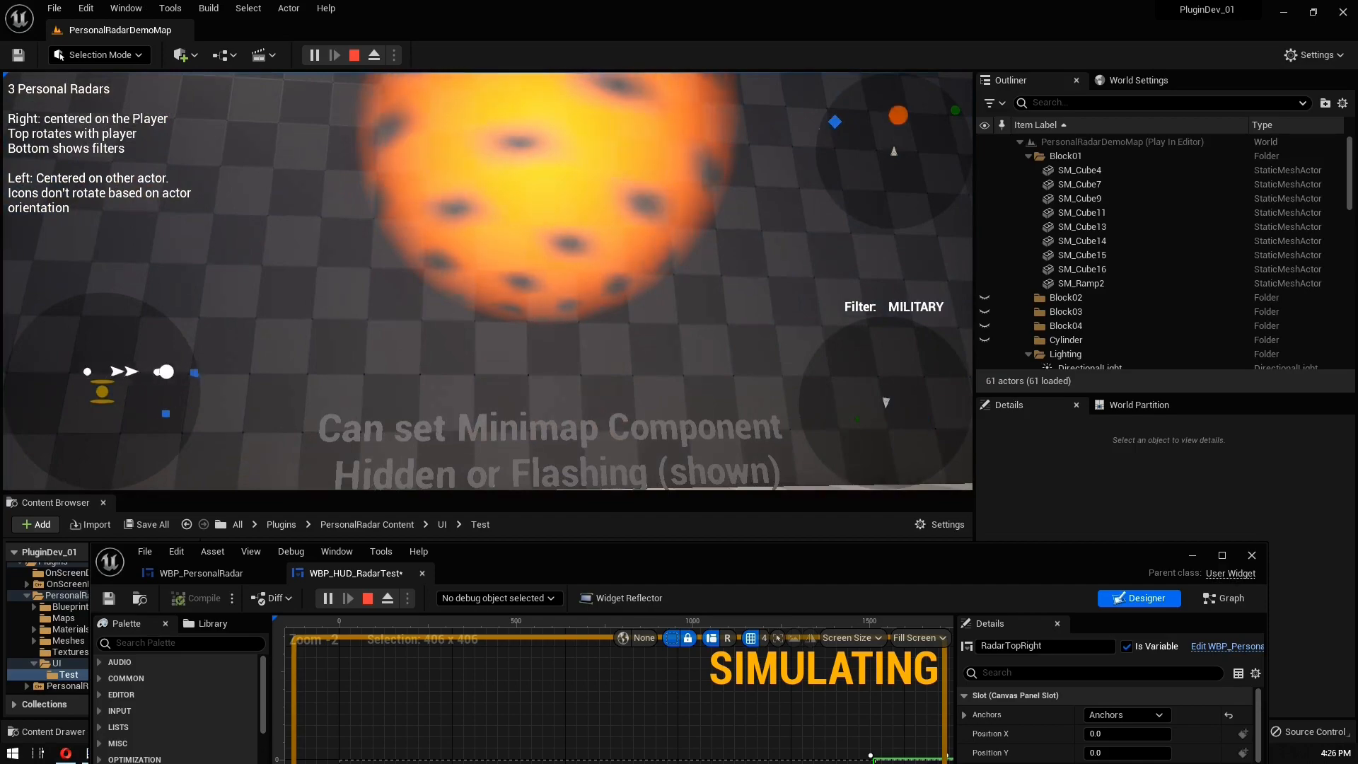
{"action": "key", "text": "f"}
{"action": "key", "text": "f"}
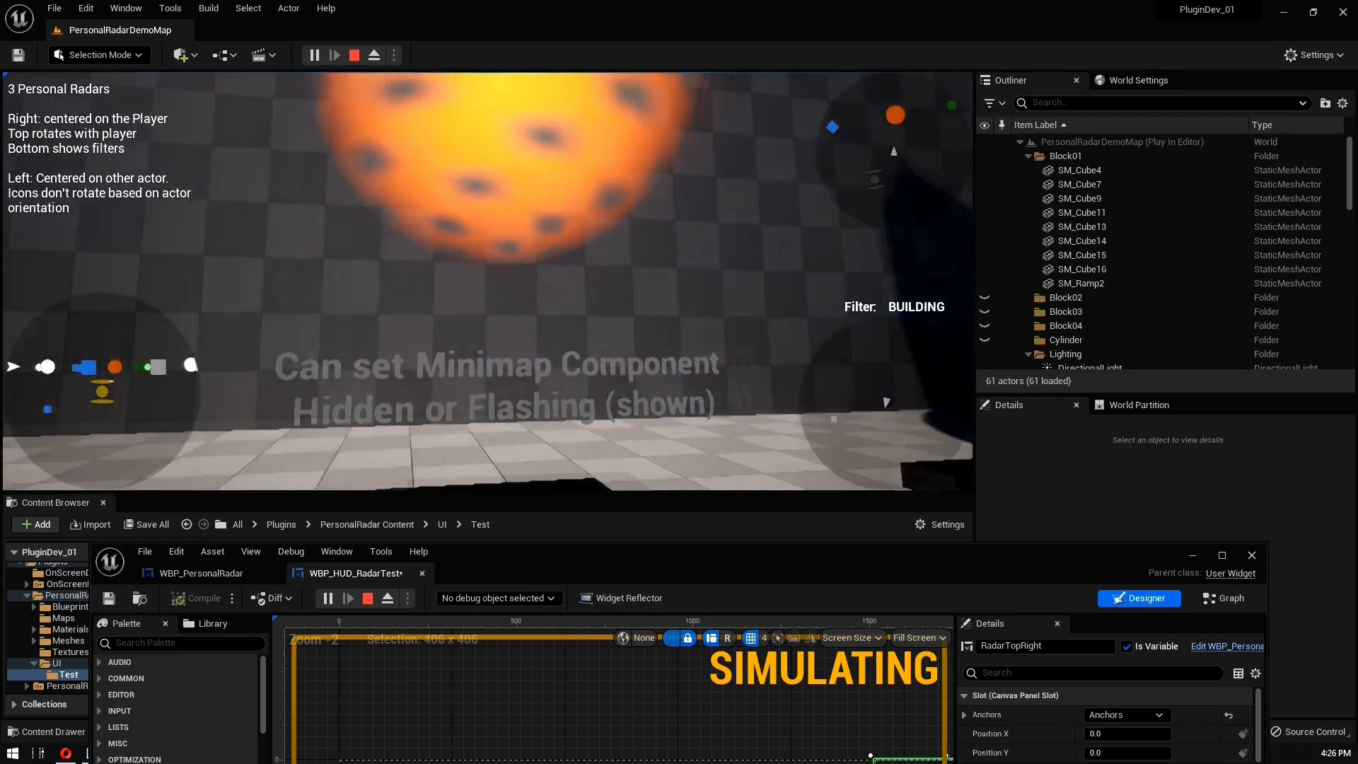
{"action": "key", "text": "f"}
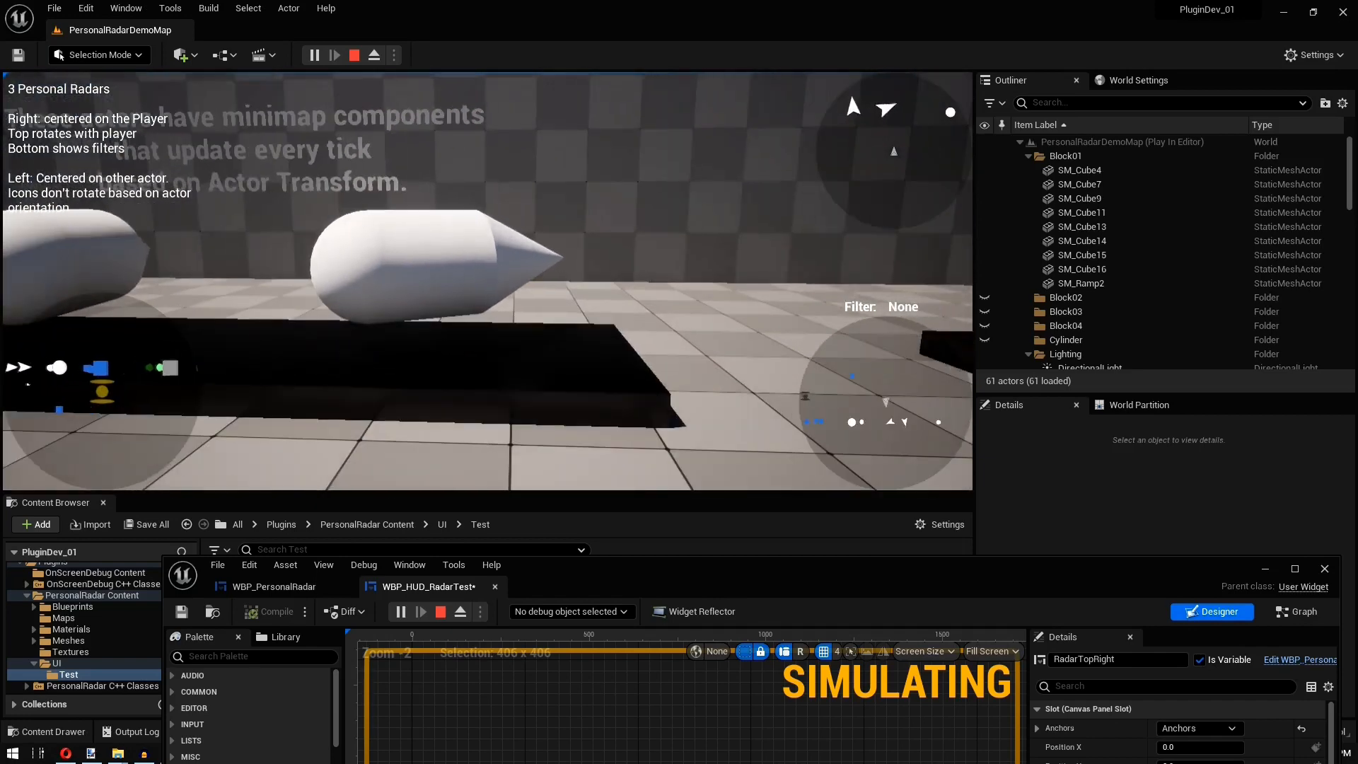
- Restore the widget editor to full size and compare the icon rotation and center actor orientation settings of RadarTopRight and RadarBottomRight
{"action": "key", "text": "shift+F1"}
{"action": "left_click", "coordinate": [1295, 569]}
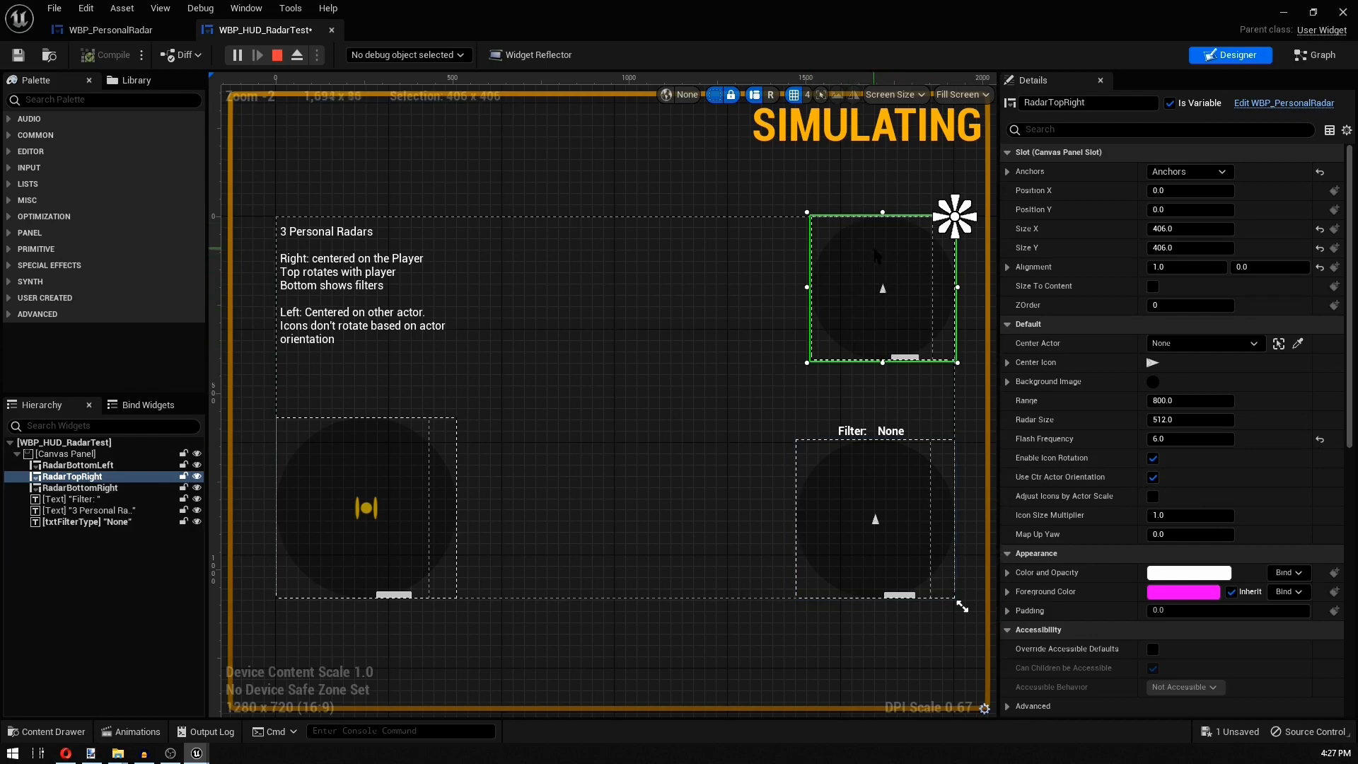
{"action": "left_click", "coordinate": [954, 598]}
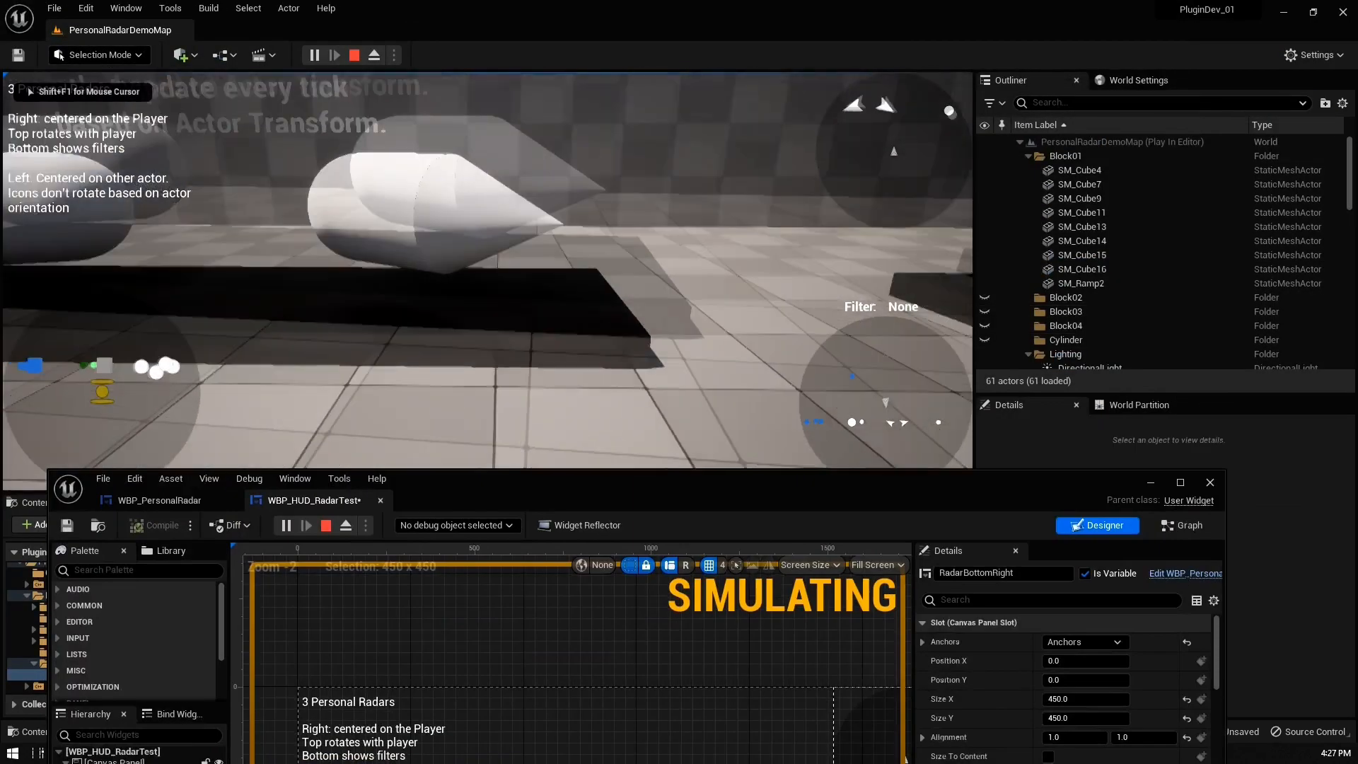
- Move around the arrow-shaped actors in the running demo map to compare icon rotation on the radars while cycling the filter
{"action": "key", "text": "w"}
{"action": "key", "text": "f"}
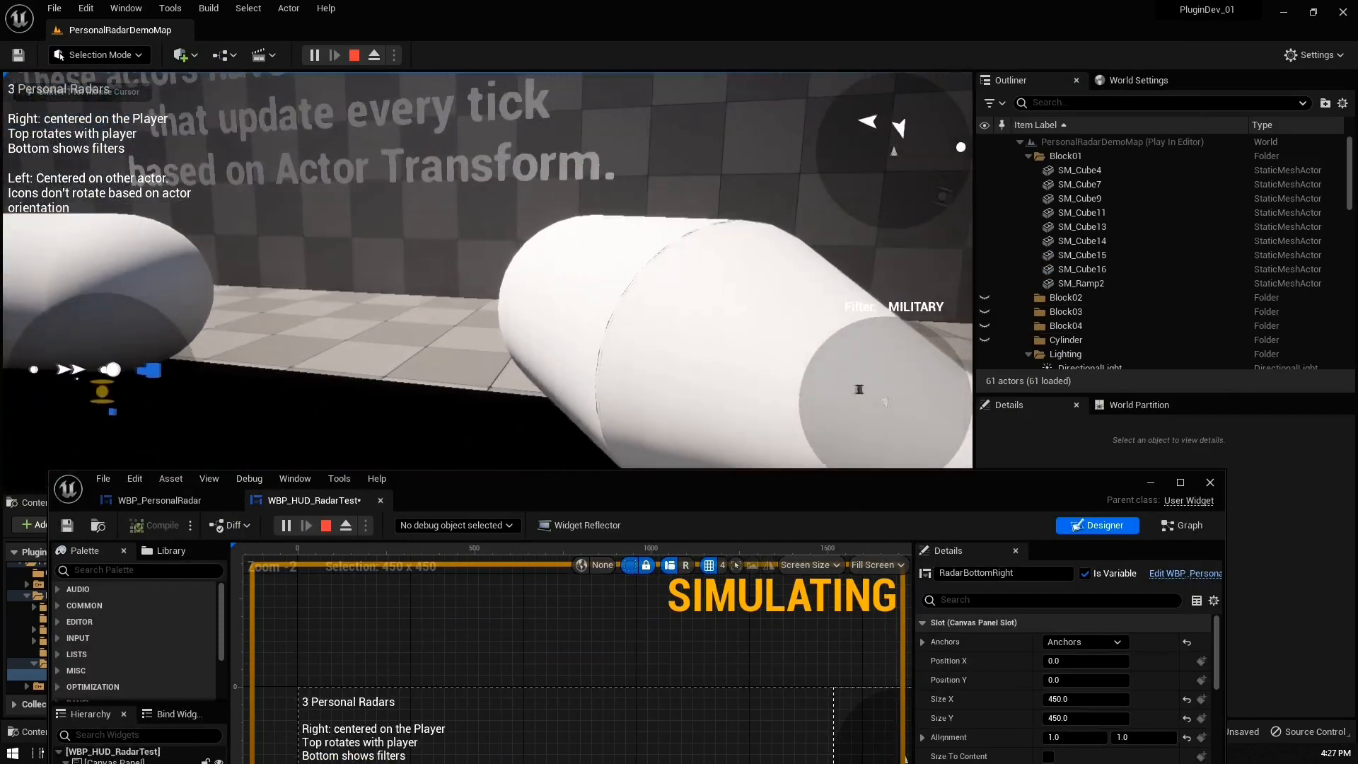
{"action": "key", "text": "f"}
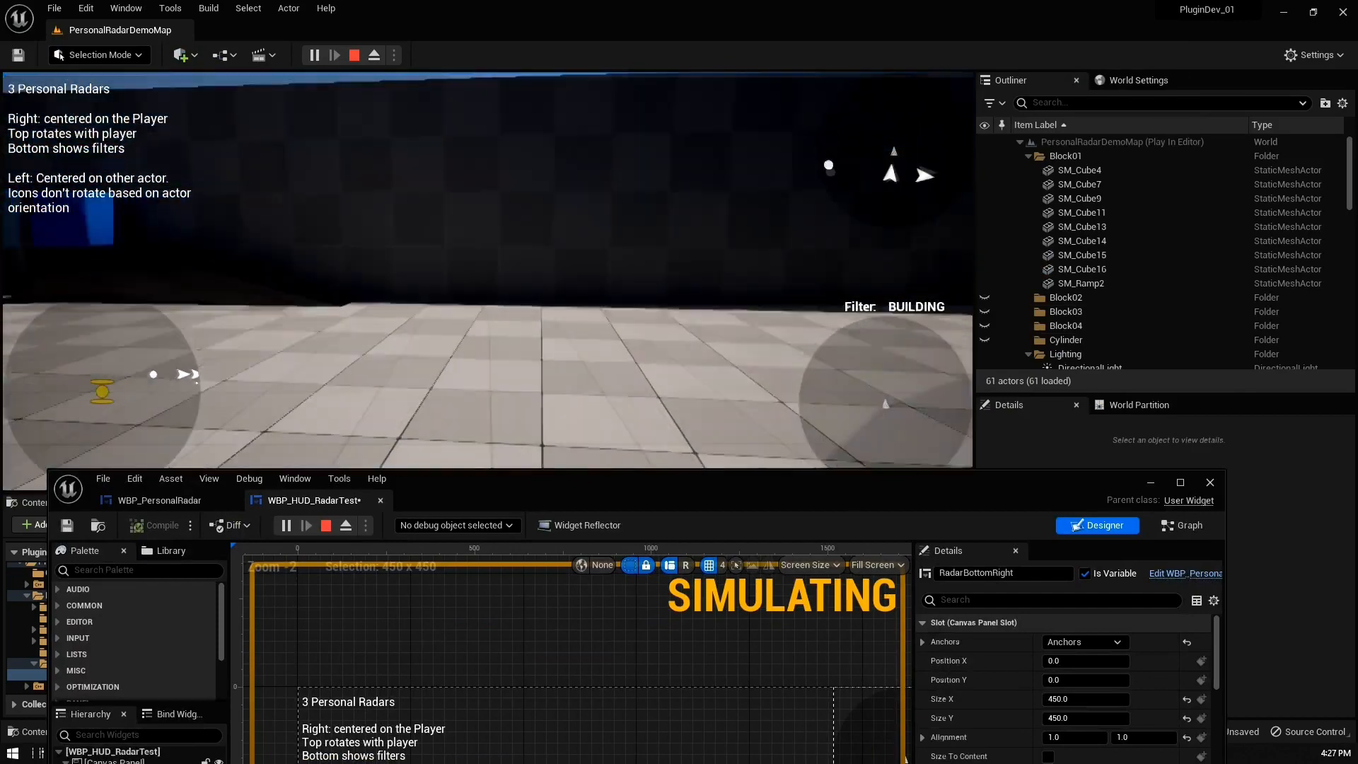
{"action": "key", "text": "f"}
{"action": "key", "text": "w"}
{"action": "key", "text": "f"}
{"action": "key", "text": "f"}
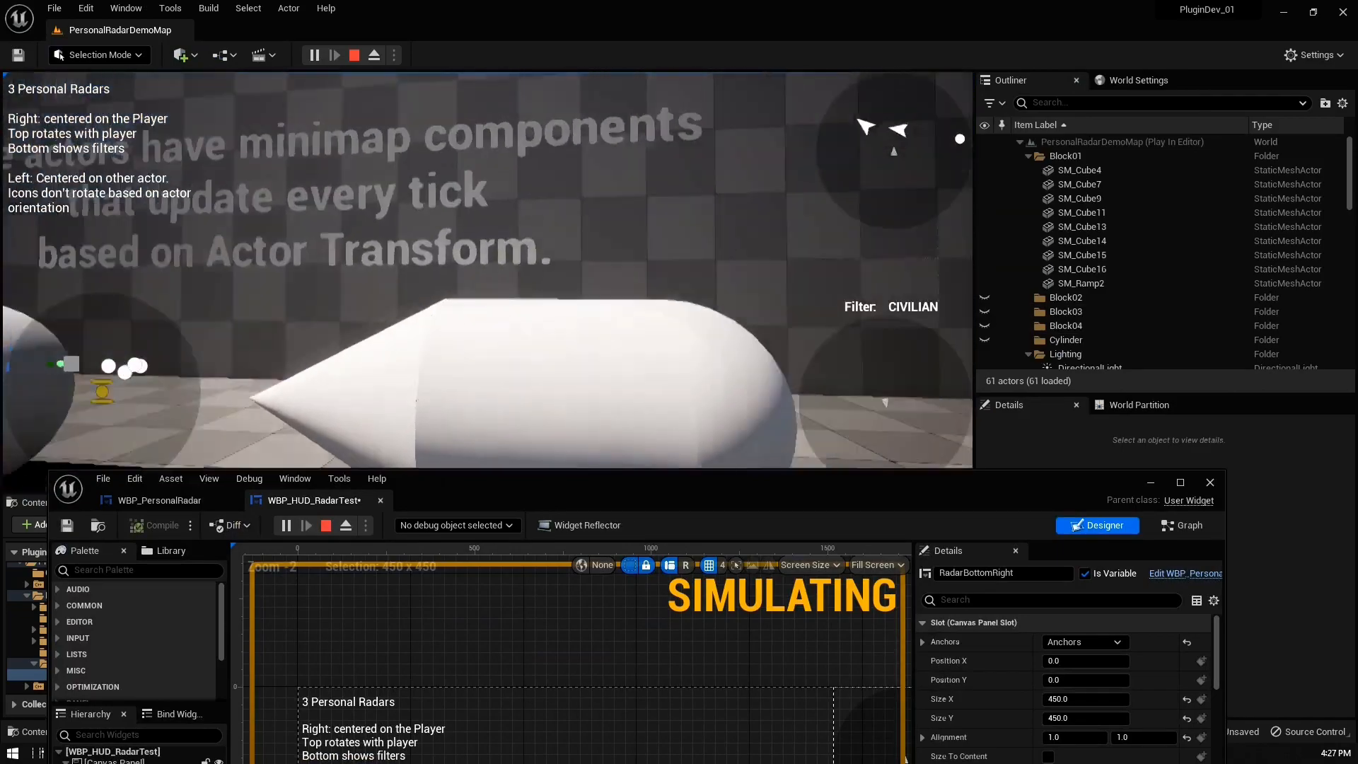
{"action": "key", "text": "f"}
{"action": "key", "text": "f"}
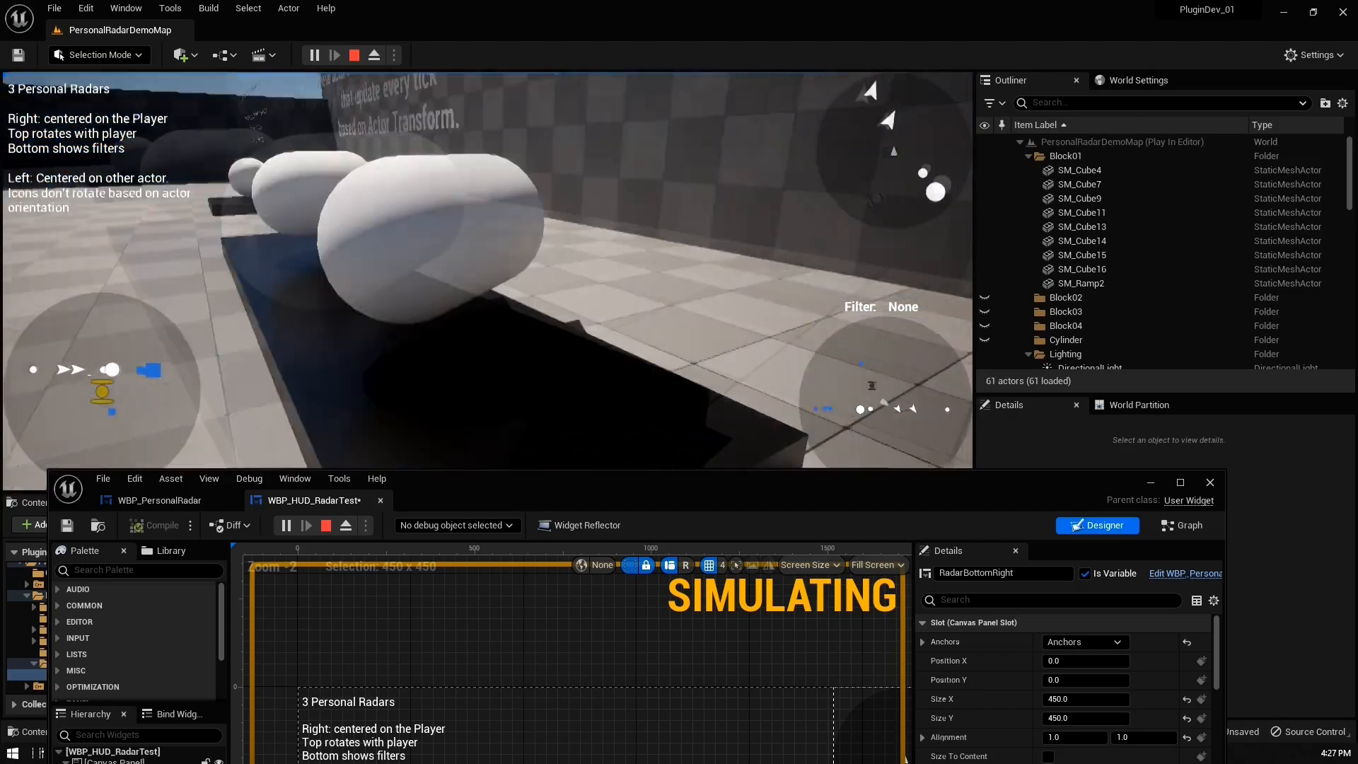
- Turn toward the blue cubes and back to the white spheres to observe how each radar follows the player's orientation
{"action": "key", "text": "f"}
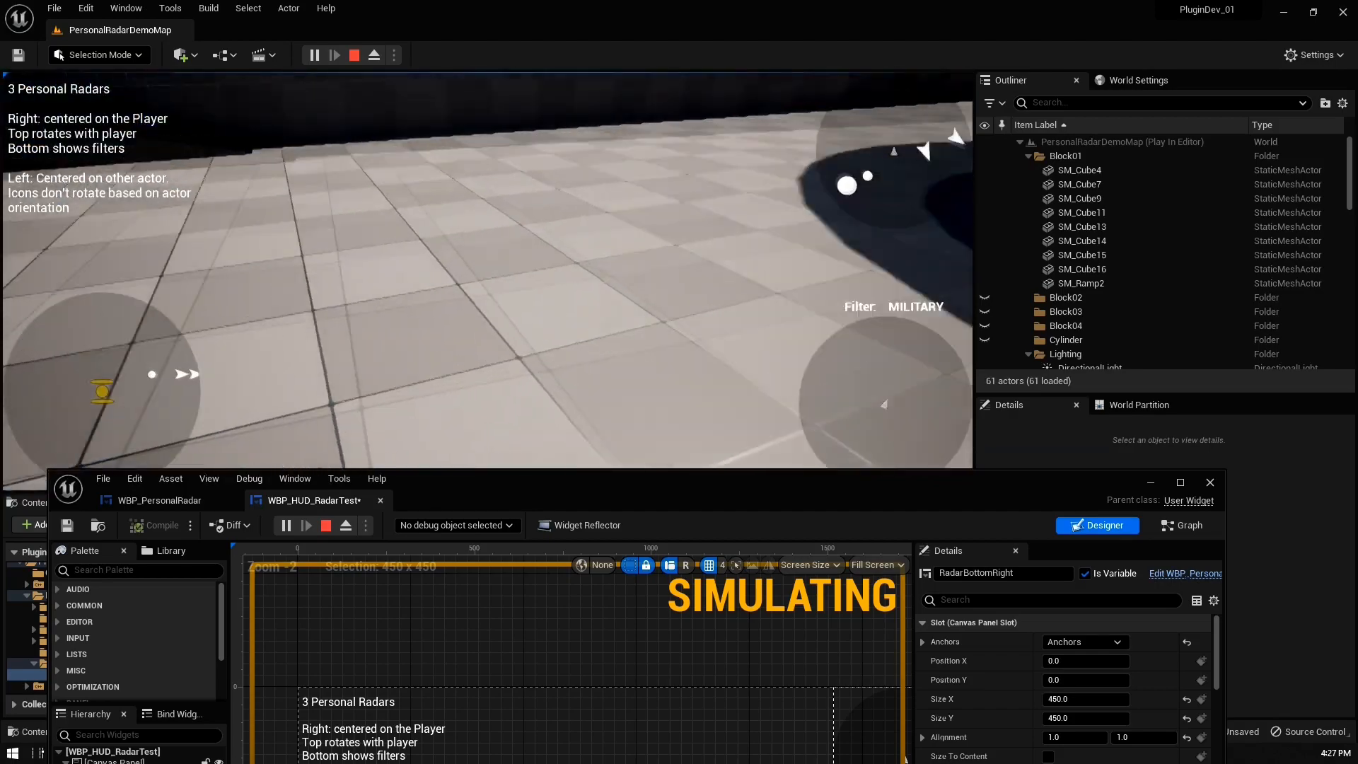
{"action": "key", "text": "f"}
{"action": "key", "text": "f"}
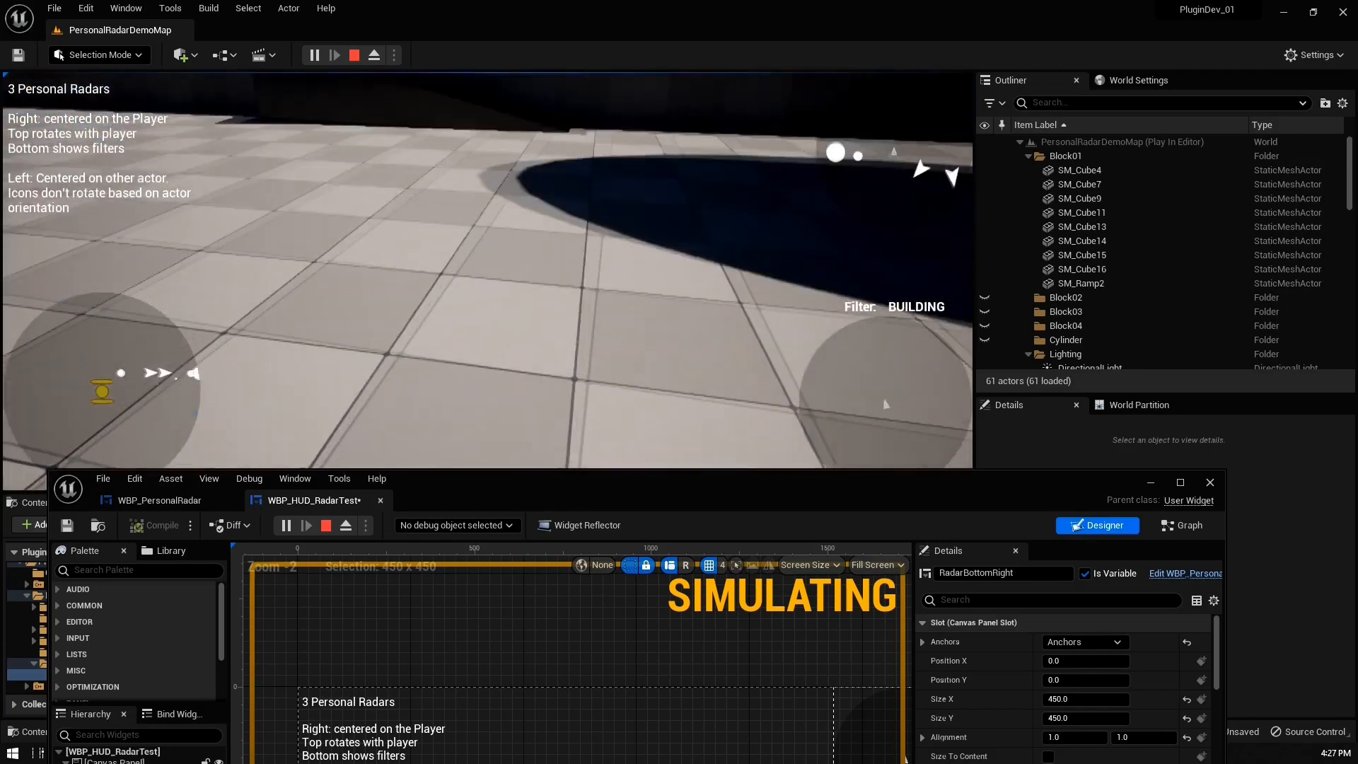
{"action": "key", "text": "f"}
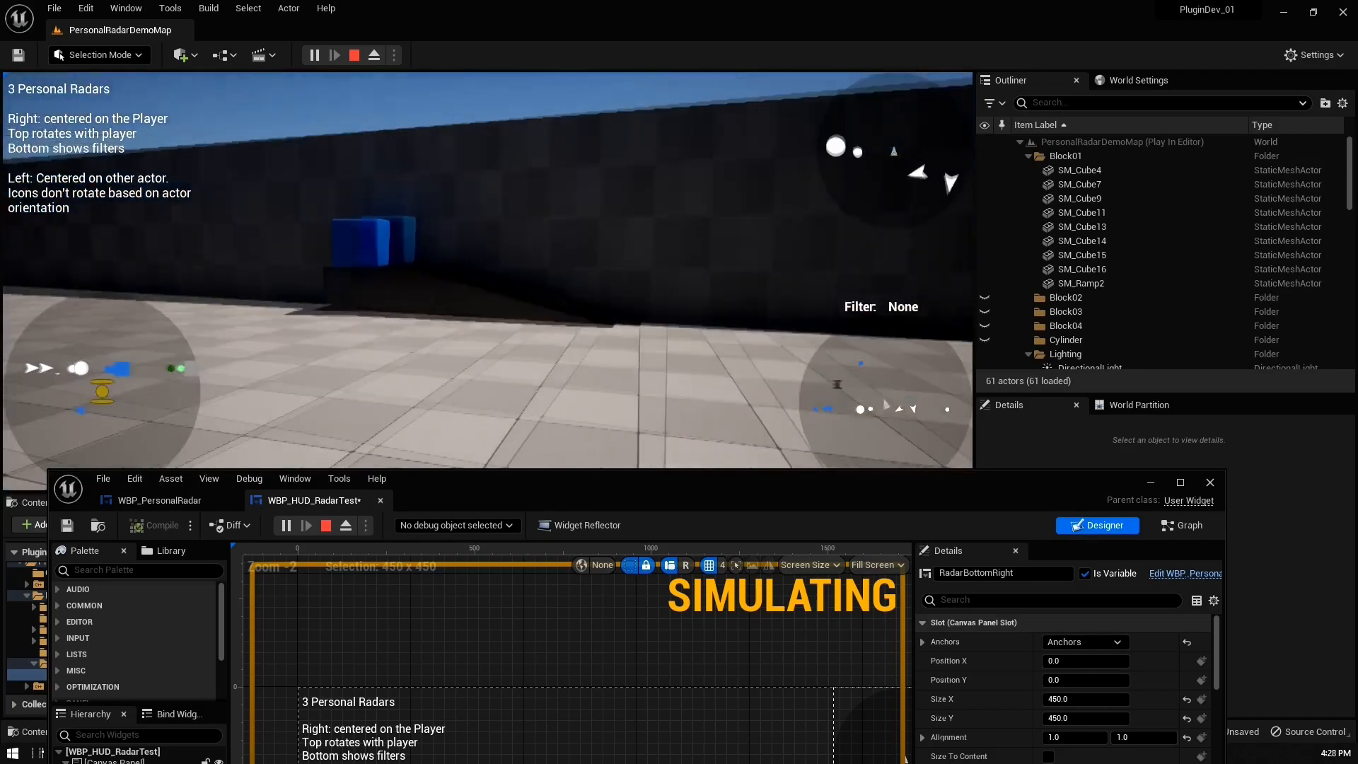
{"action": "key", "text": "f"}
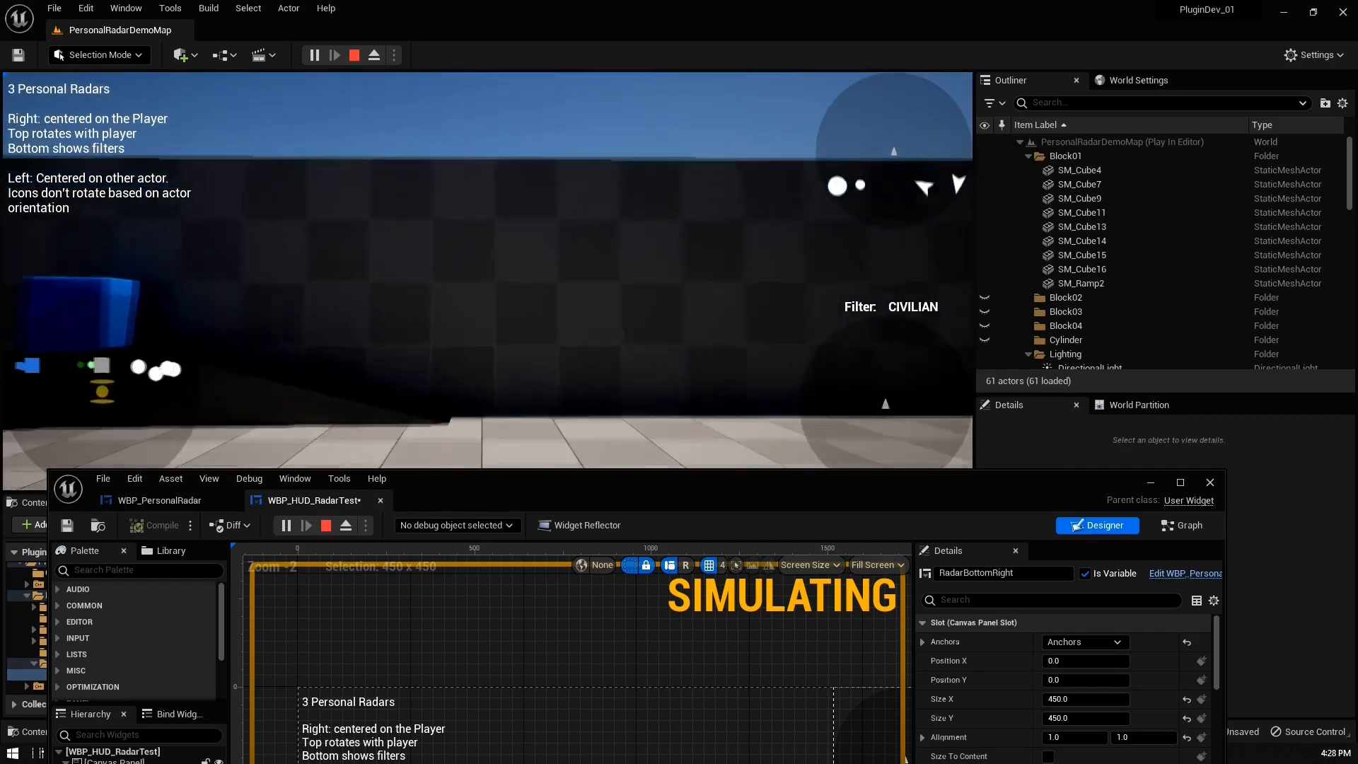
{"action": "key", "text": "f"}
{"action": "key", "text": "f"}
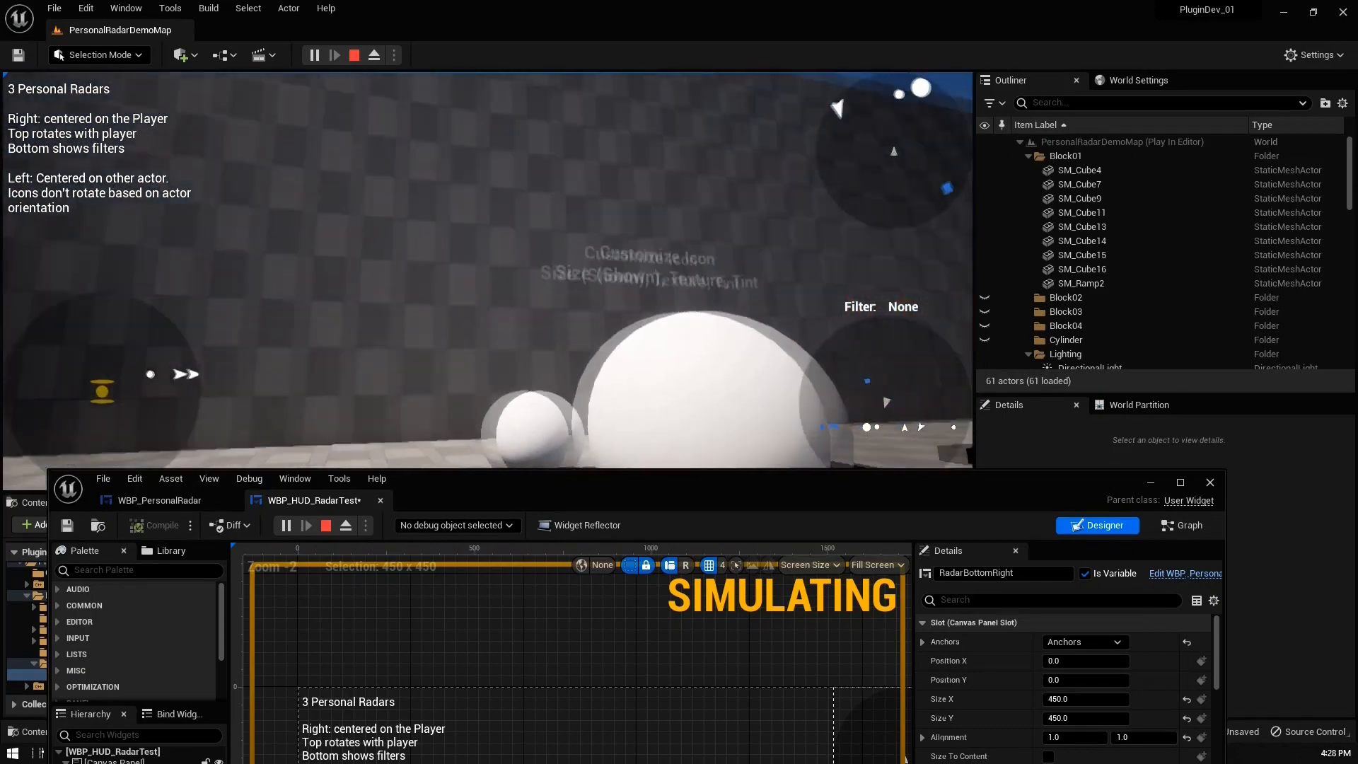
{"action": "key", "text": "f"}
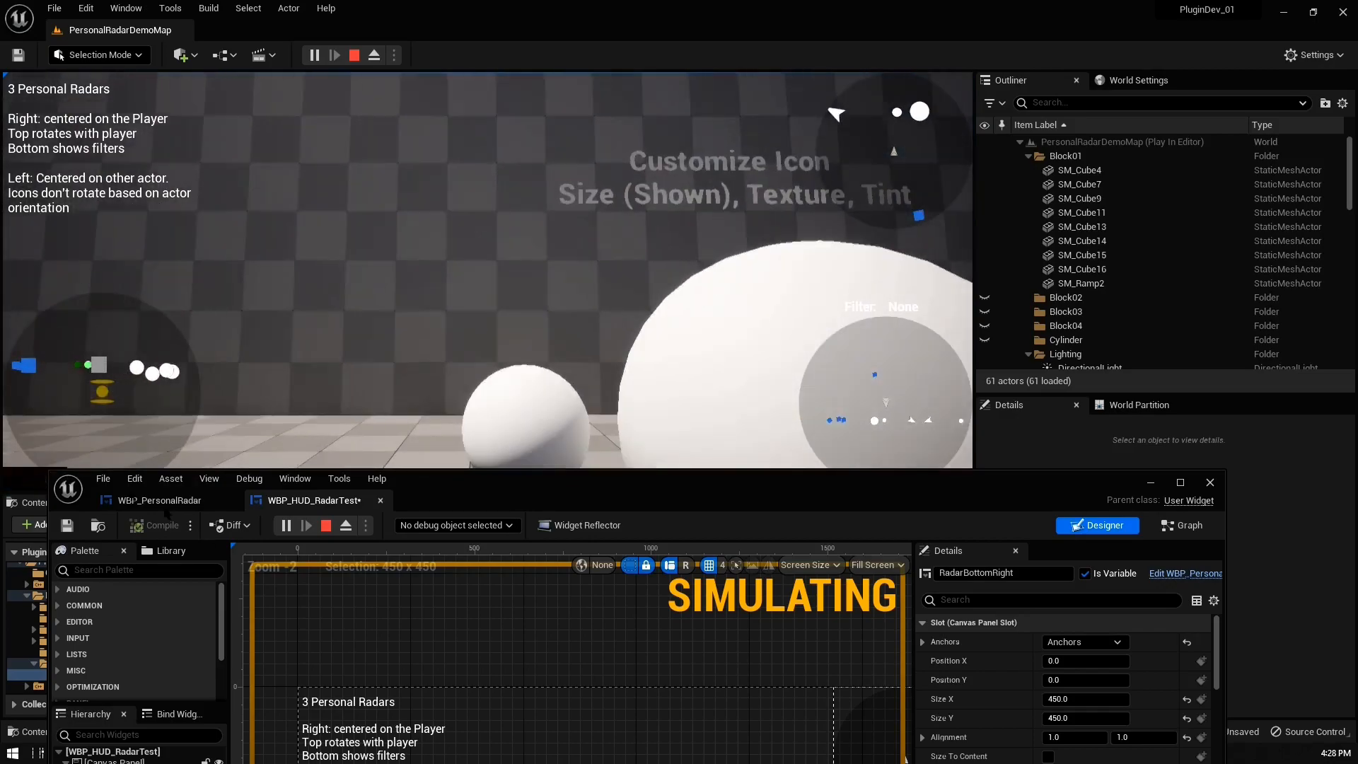
- Examine the Map Up Yaw property of RadarBottomRight in the full-size widget editor and compare it with its radar in the running map
{"action": "left_click_drag", "start_coordinate": [731, 497], "coordinate": [738, 0]}
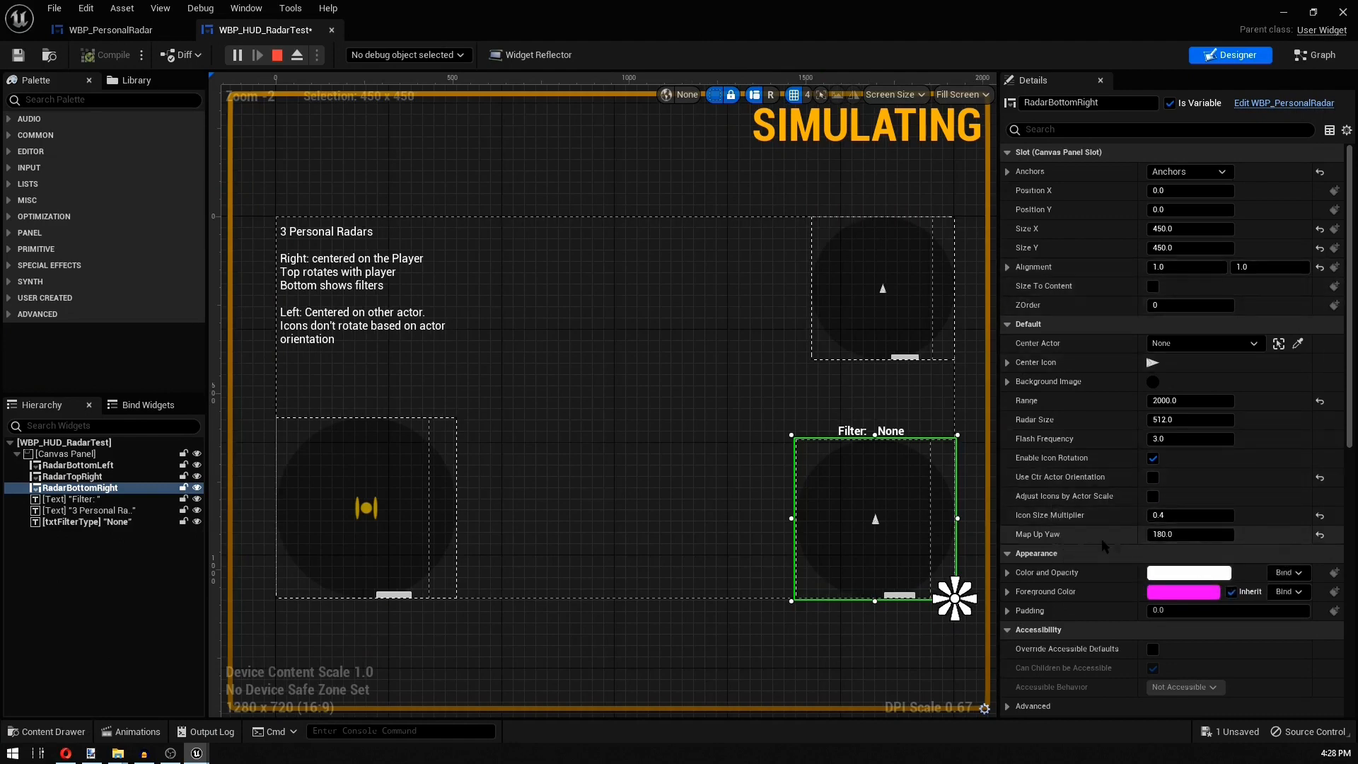
{"action": "mouse_move", "coordinate": [1032, 537]}
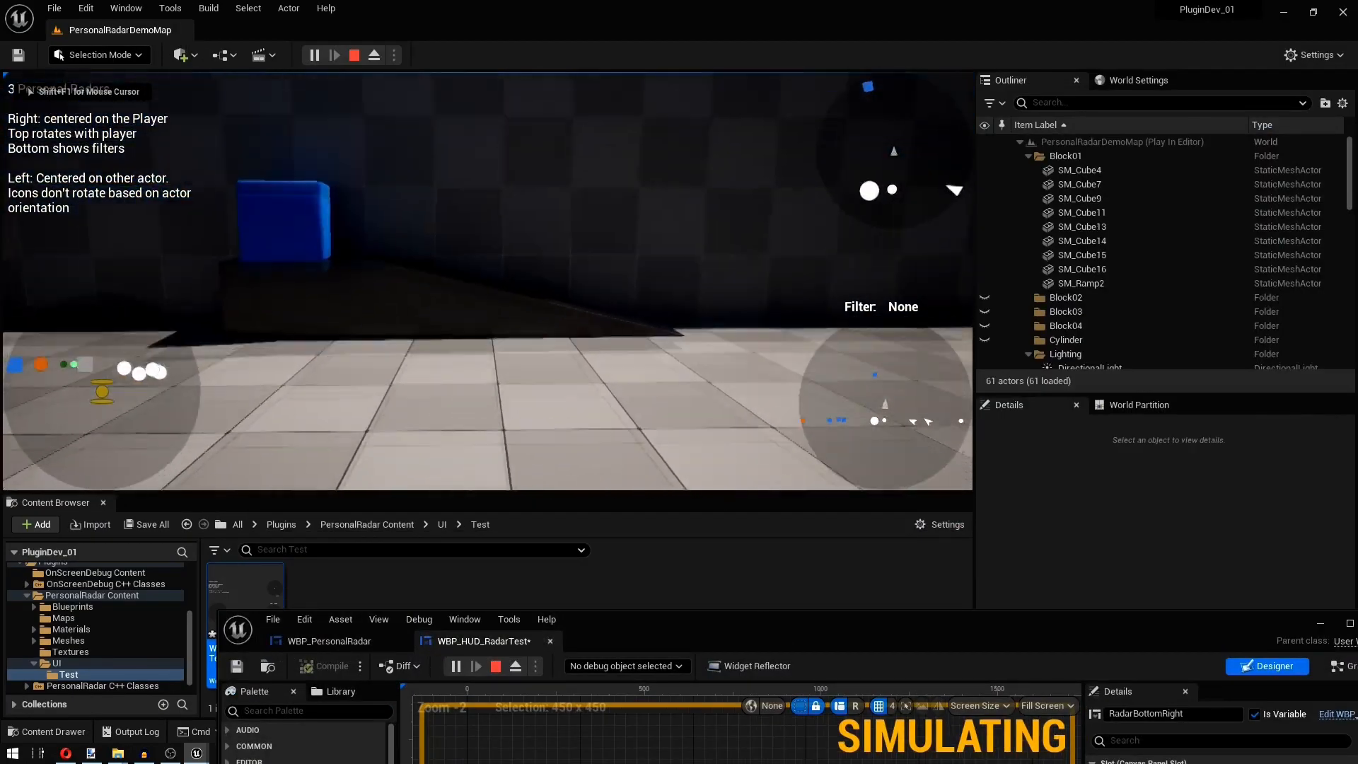
{"action": "key", "text": "shift+F1"}
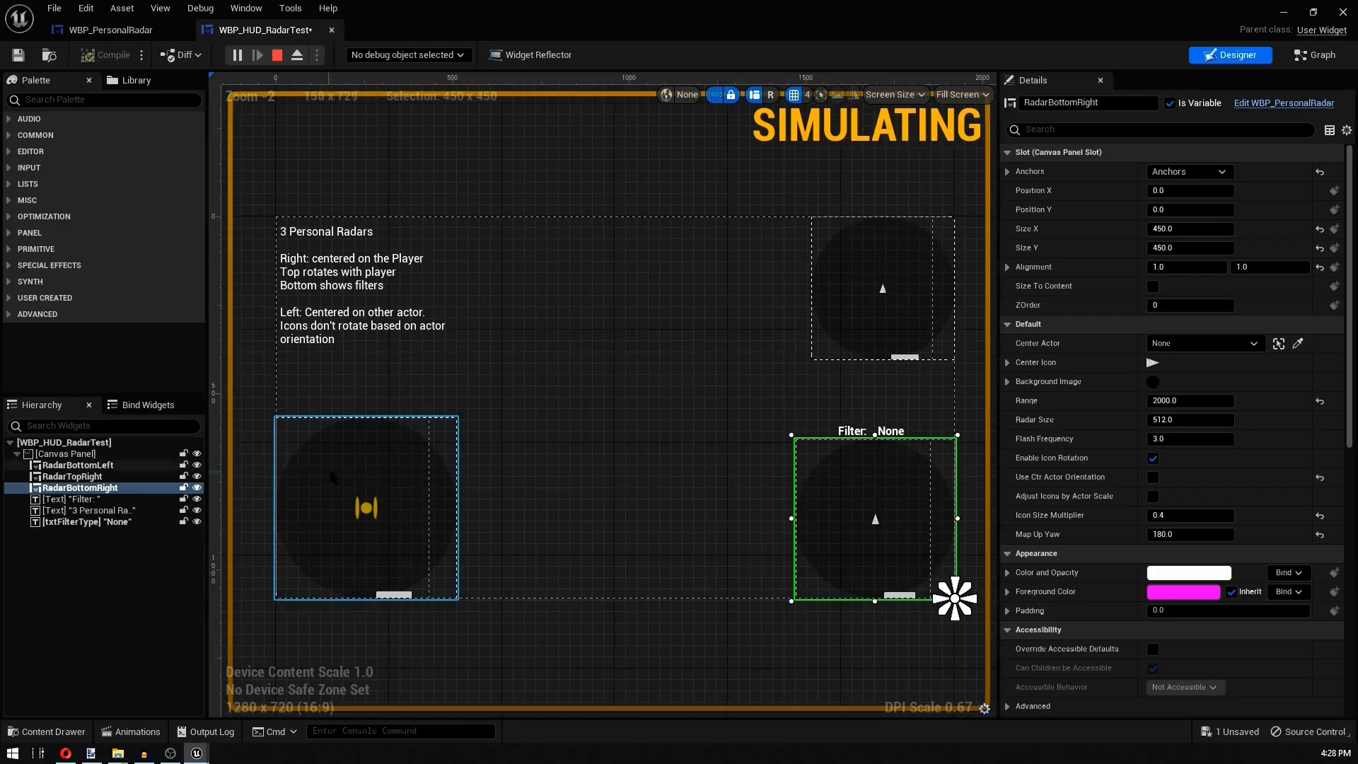
- Select RadarBottomLeft and compare its Enable Icon Rotation and Use Ctr Actor Orientation settings with its radar in the running map
{"action": "left_click", "coordinate": [276, 598]}
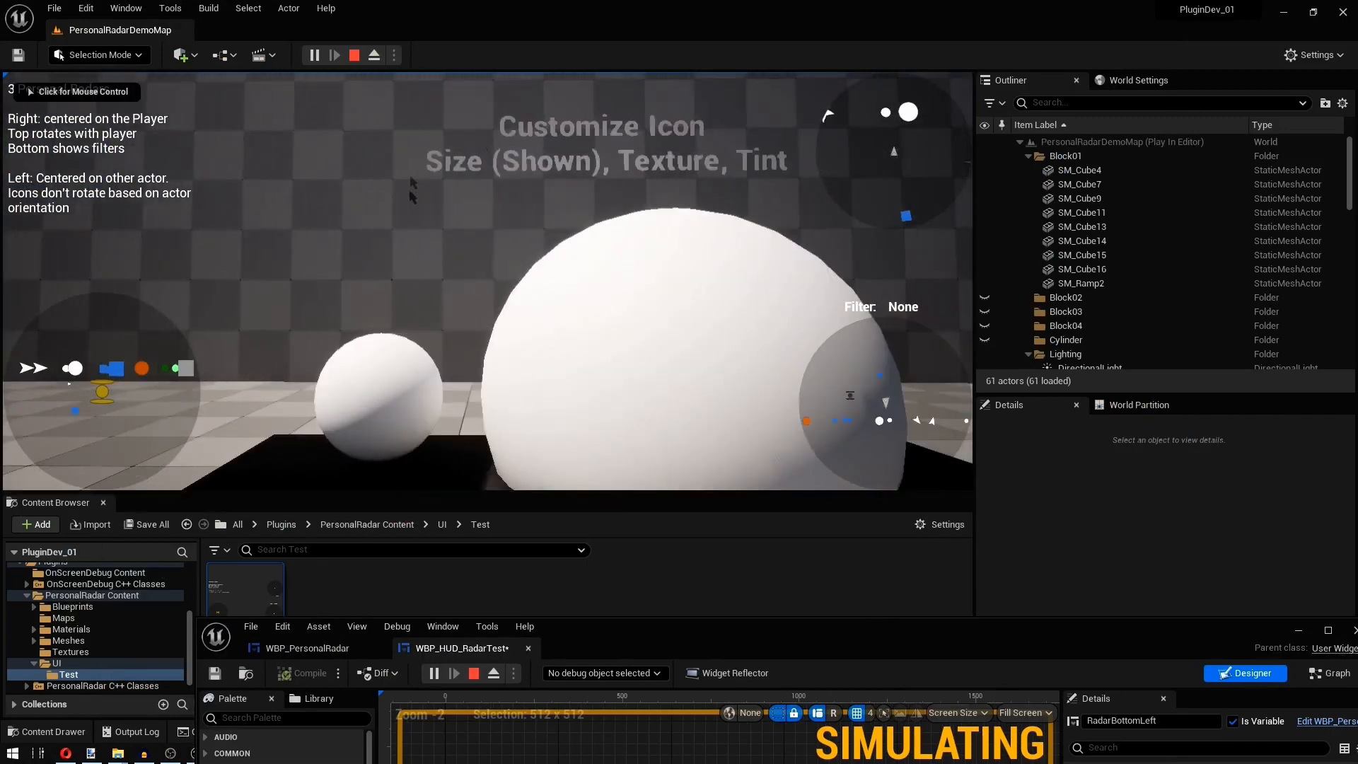
{"action": "left_click", "coordinate": [443, 258]}
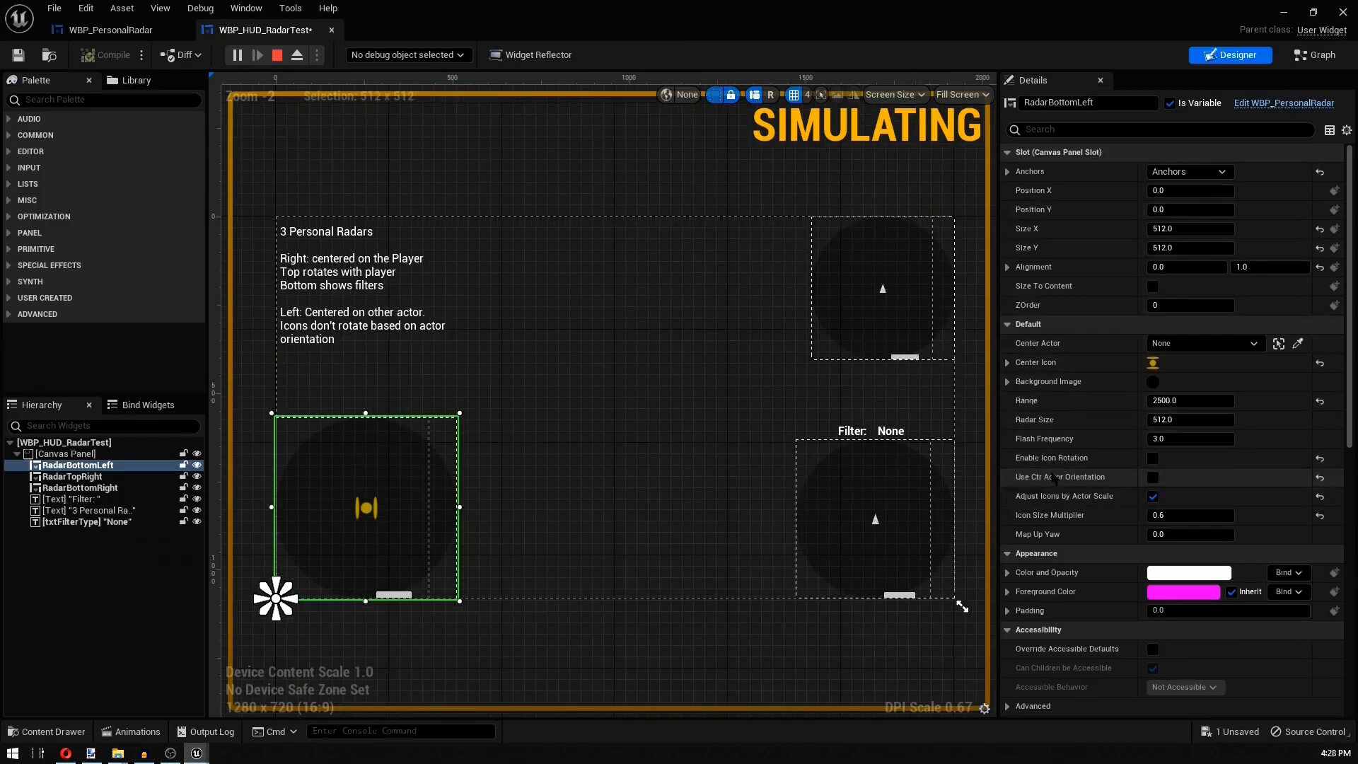
{"action": "mouse_move", "coordinate": [1062, 483]}
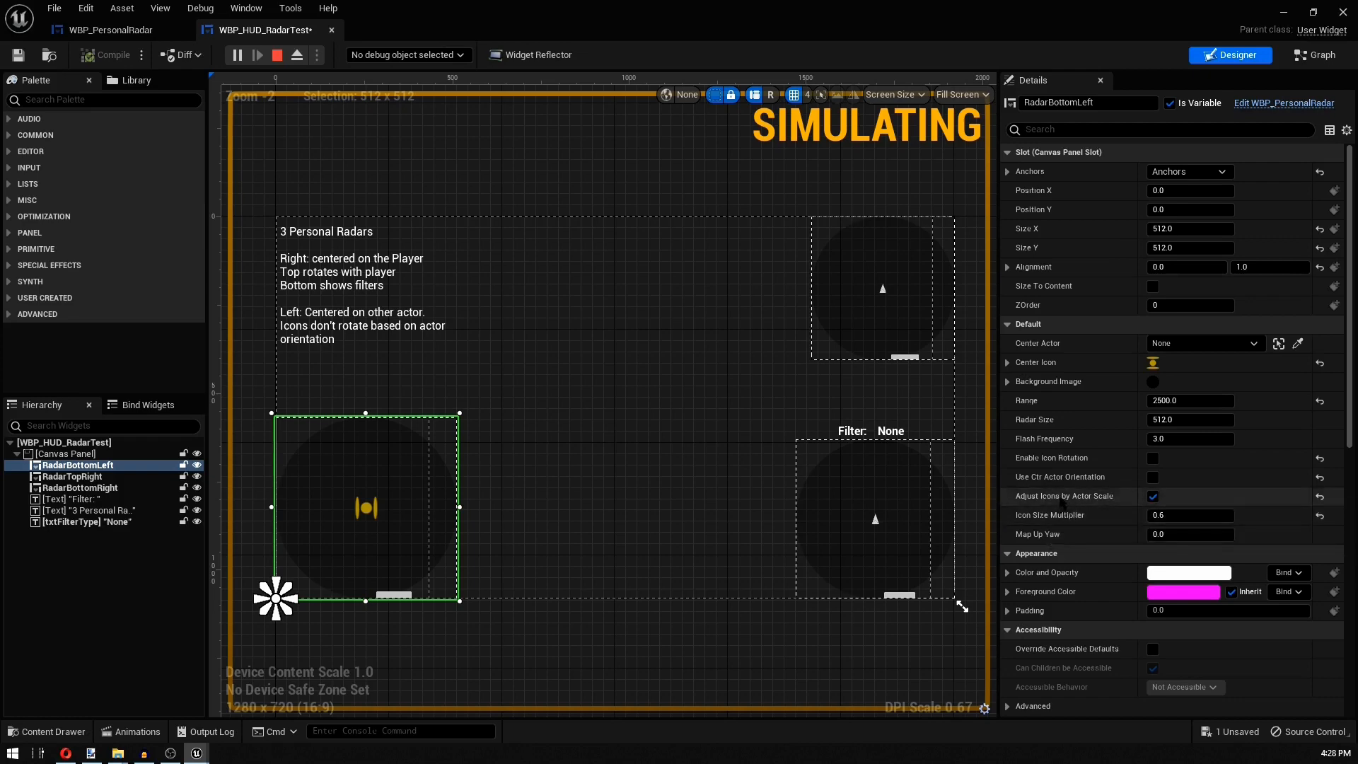
- Check RadarBottomLeft's Adjust Icons by Actor Scale setting, comparing it with the white spheres and blue cubes in the running map
{"action": "mouse_move", "coordinate": [1062, 503]}
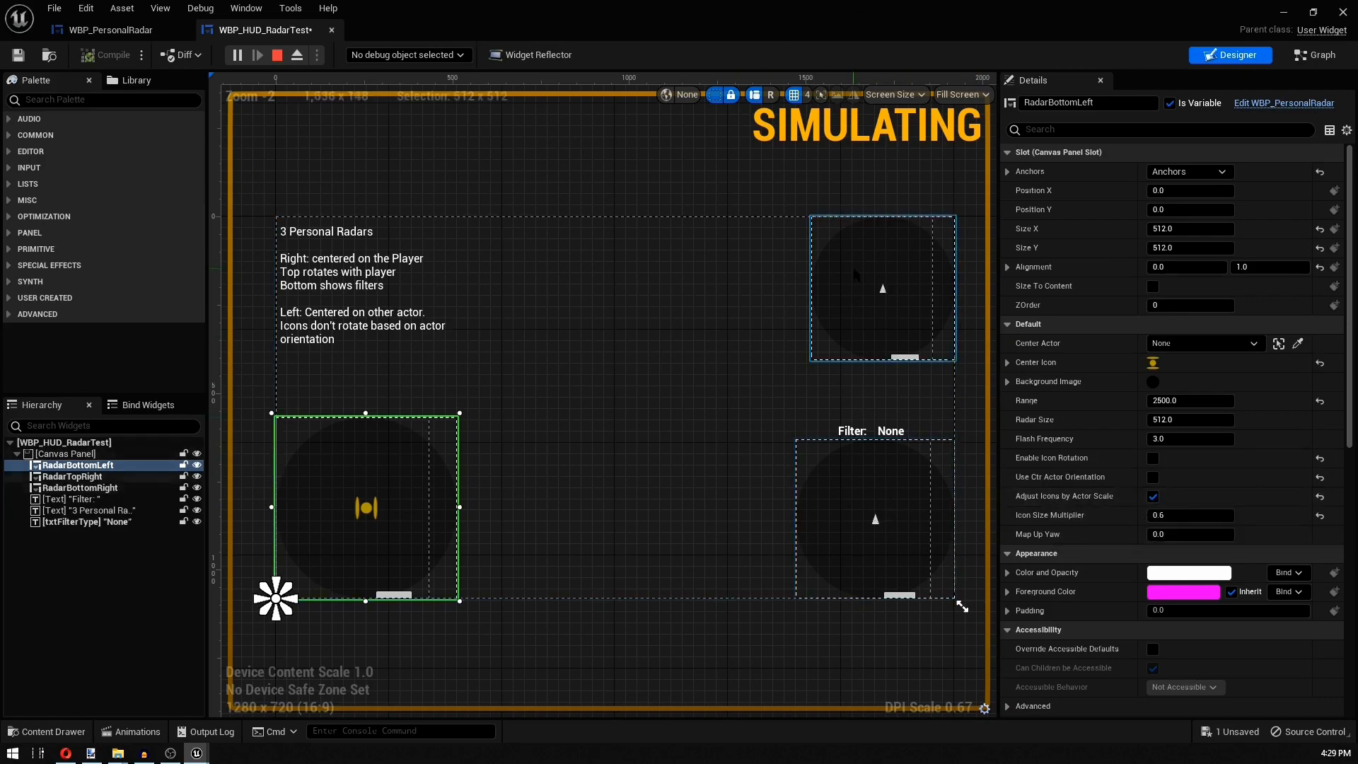
{"action": "left_click", "coordinate": [955, 216]}
{"action": "left_click", "coordinate": [276, 599]}
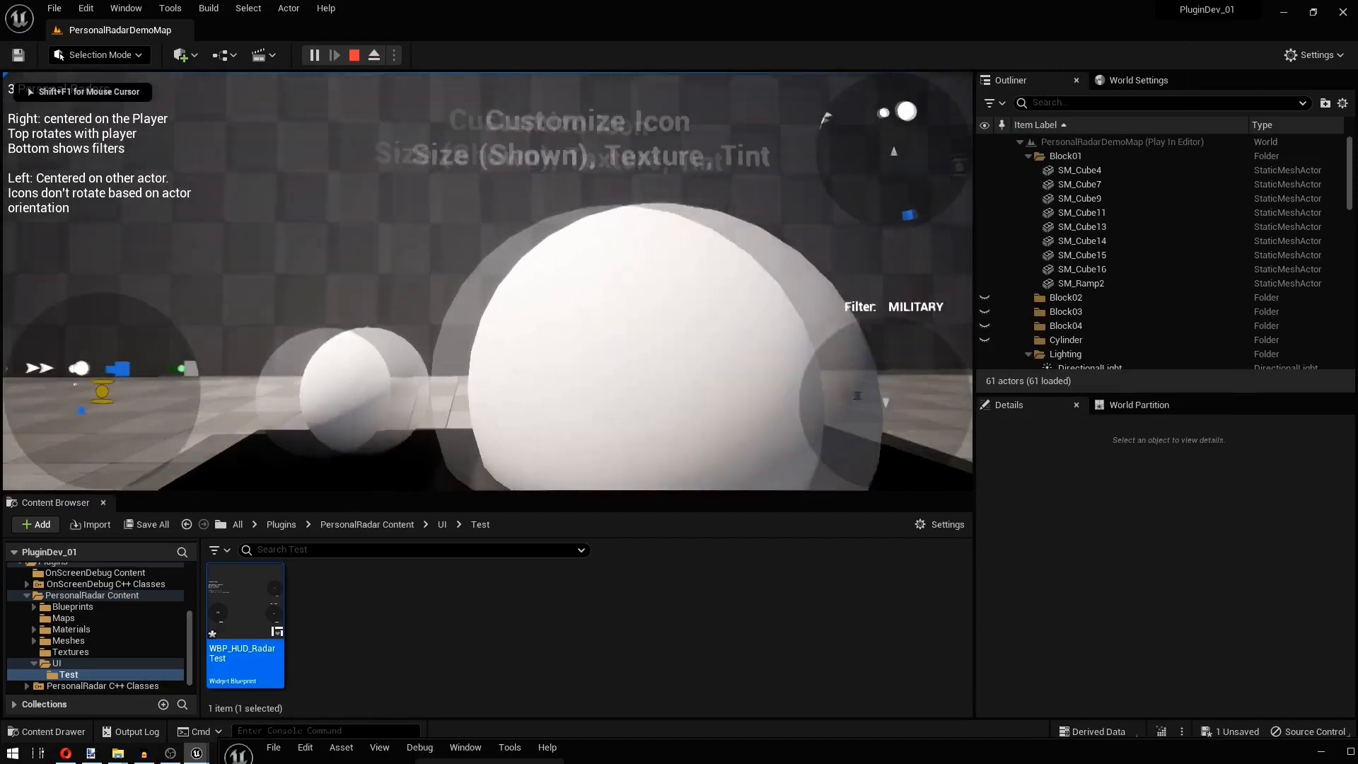
{"action": "key", "text": "w"}
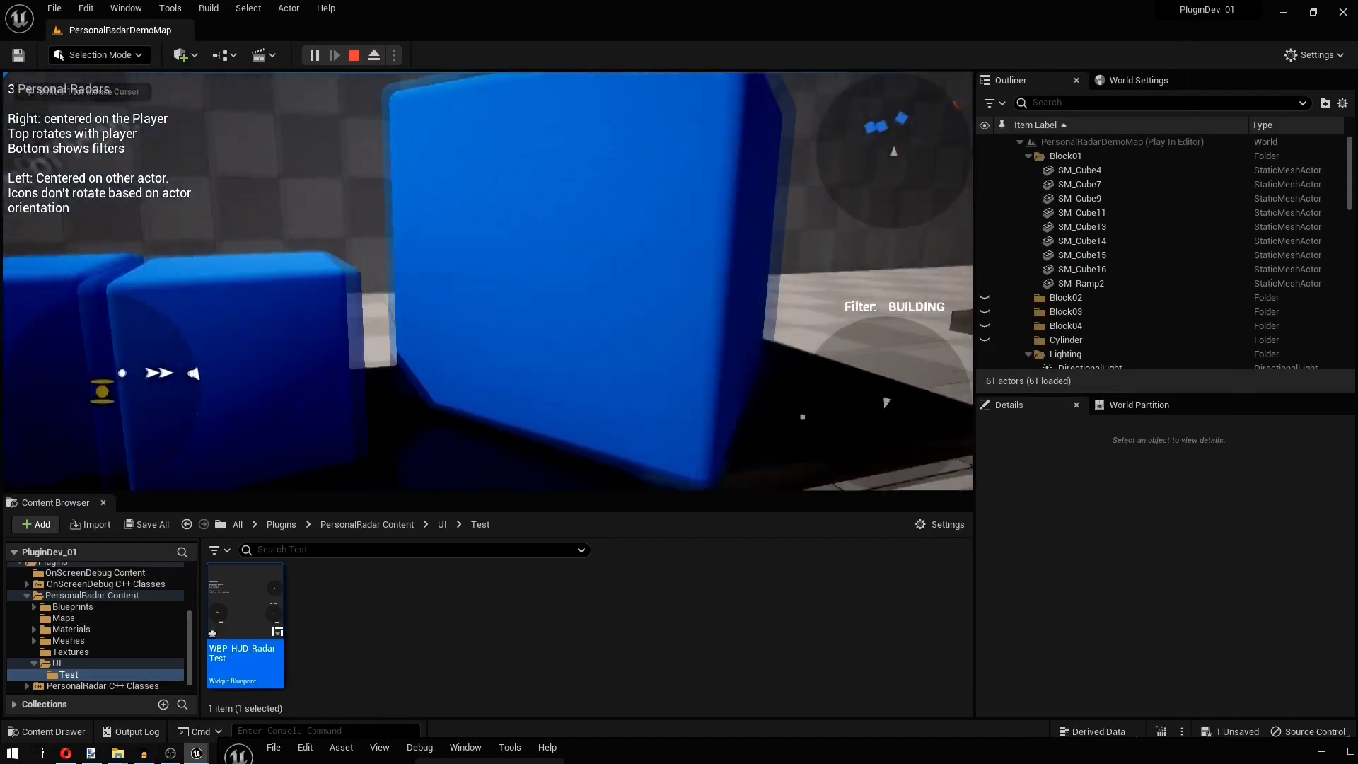
{"action": "key", "text": "d"}
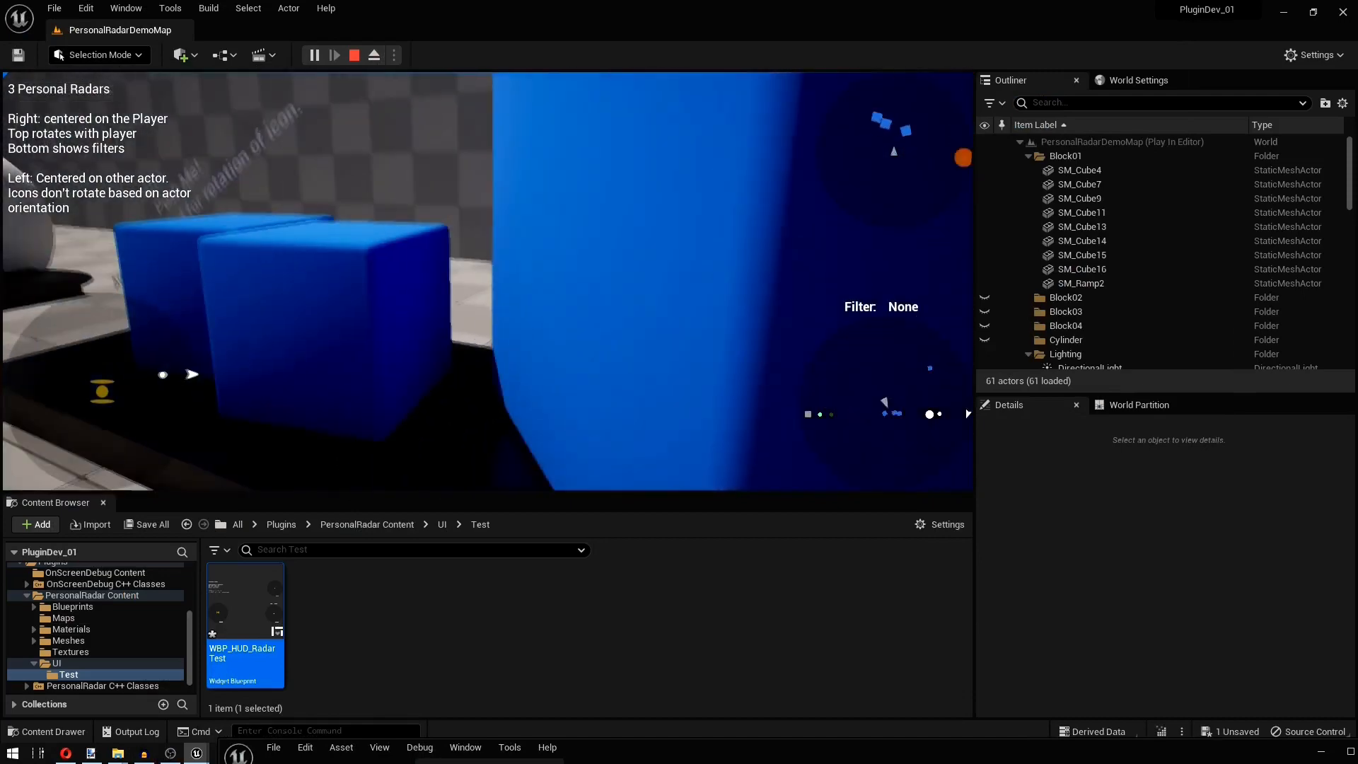
- Move around the differently sized blue cubes in the running map to compare their icon sizes on the radars
{"action": "key", "text": "a"}
{"action": "key", "text": "s"}
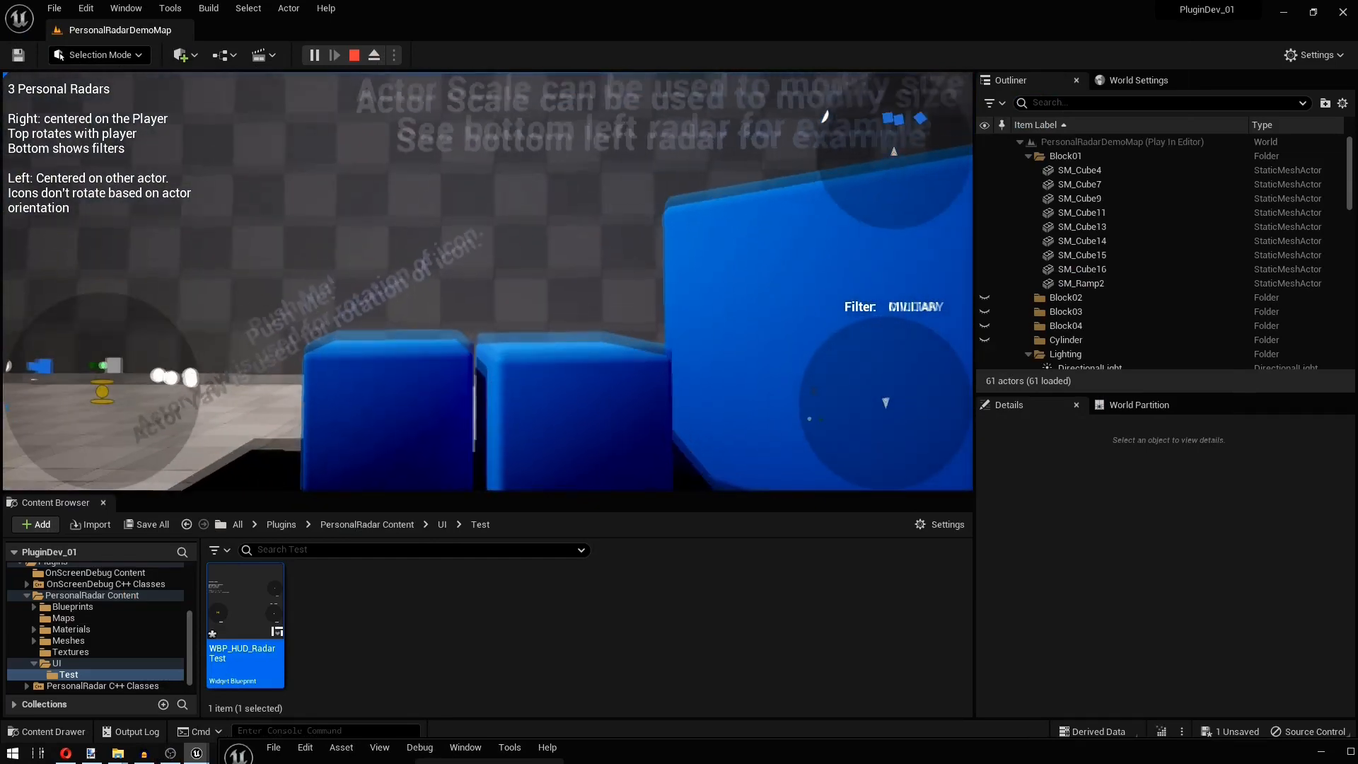
{"action": "key", "text": "d"}
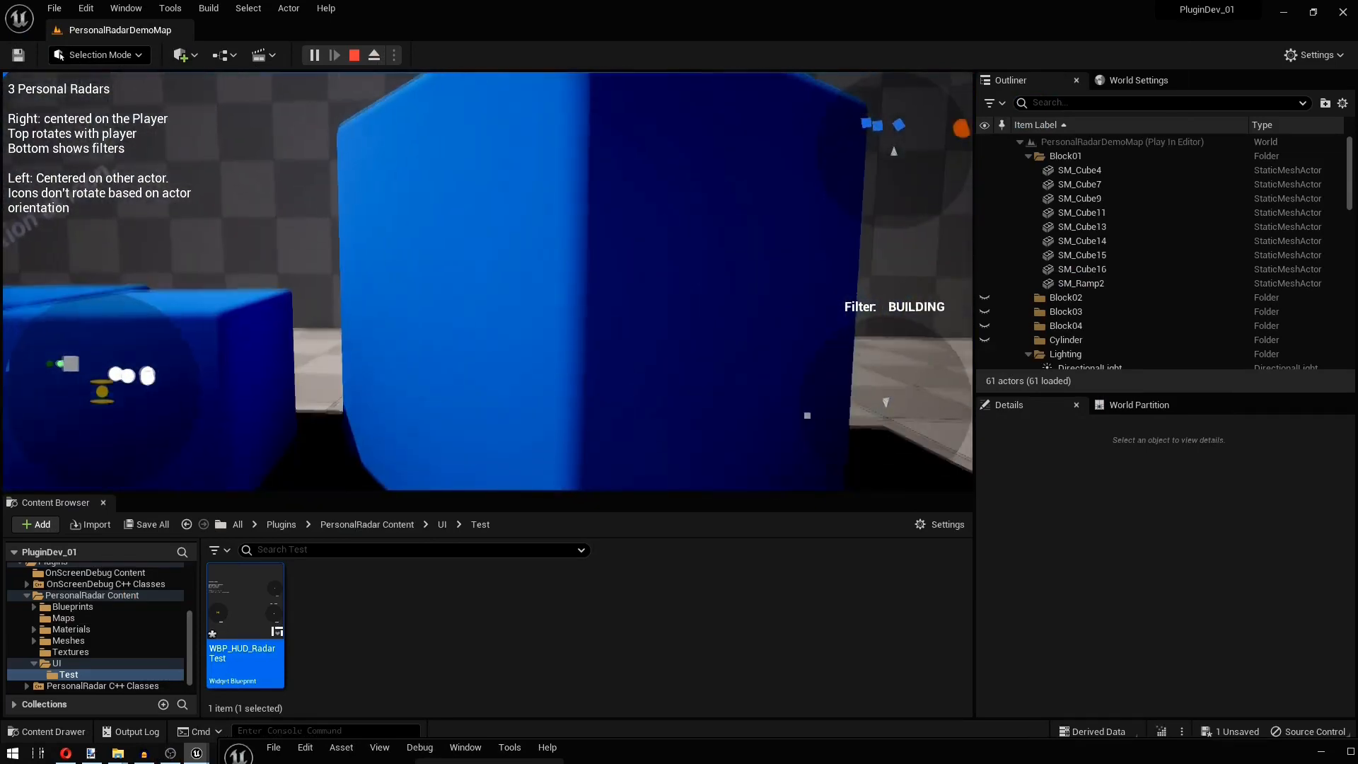
{"action": "key", "text": "s"}
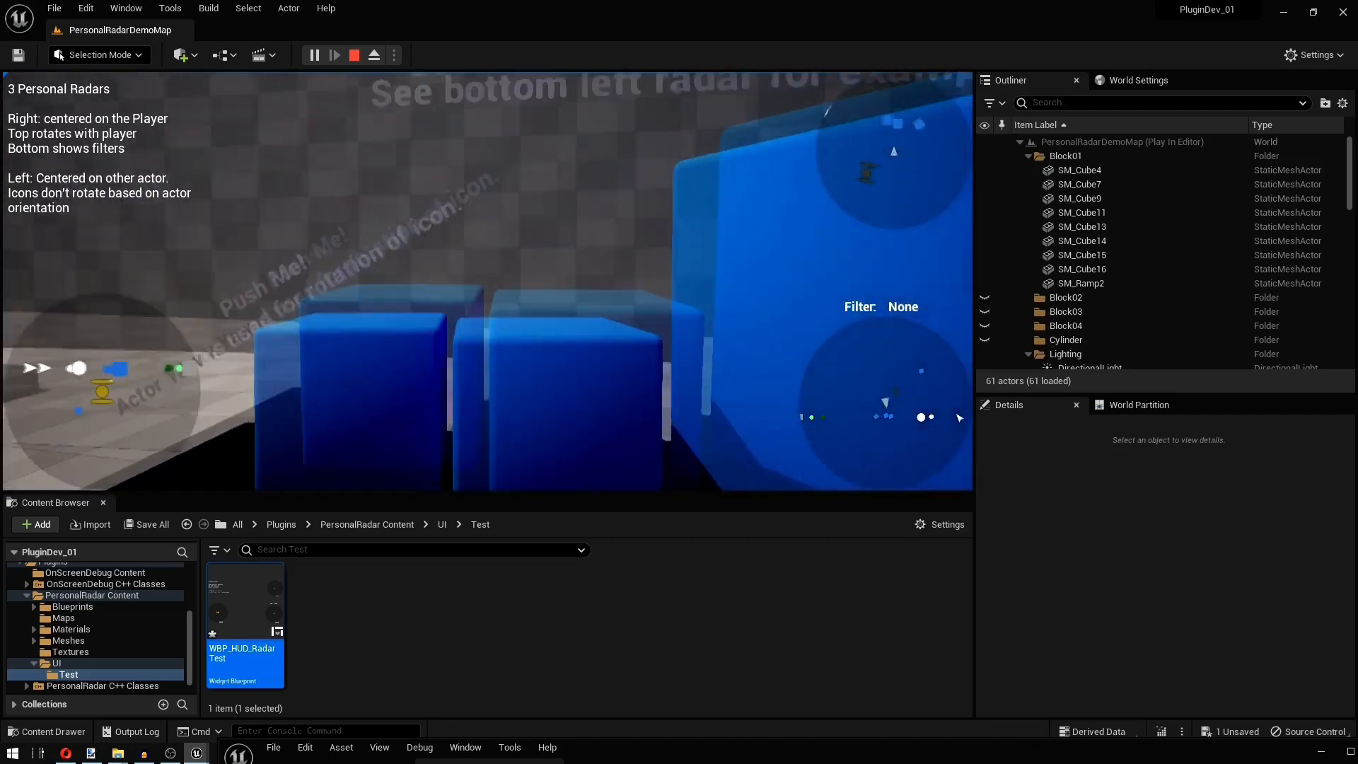
{"action": "key", "text": "s"}
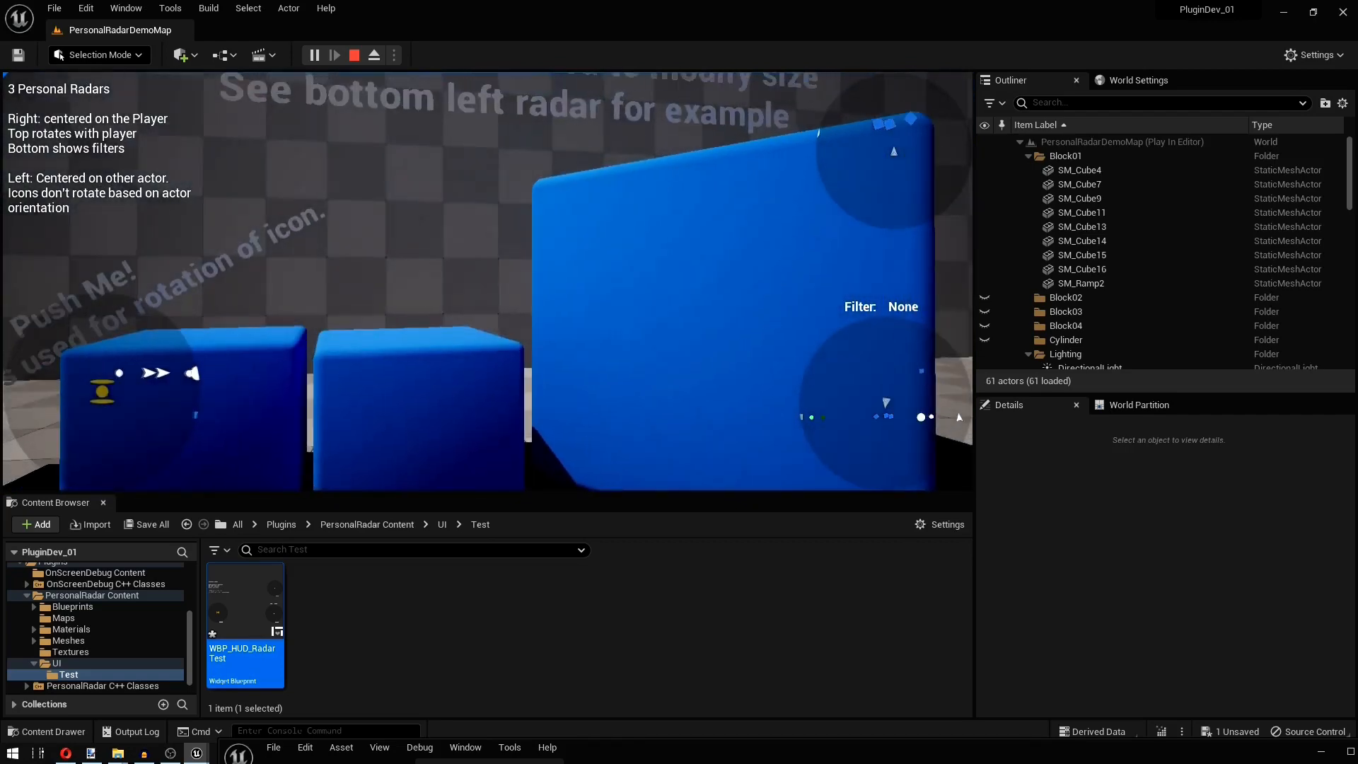
{"action": "key", "text": "s"}
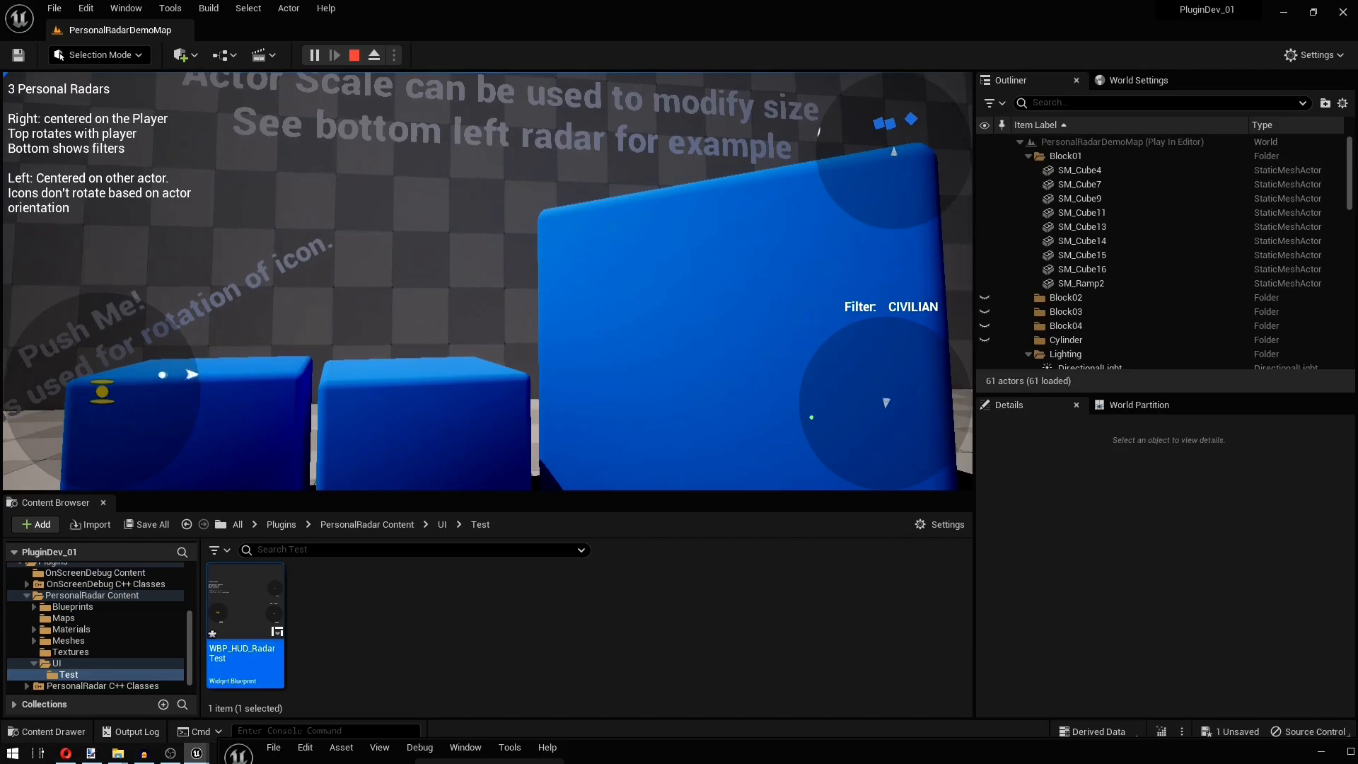
{"action": "key", "text": "a"}
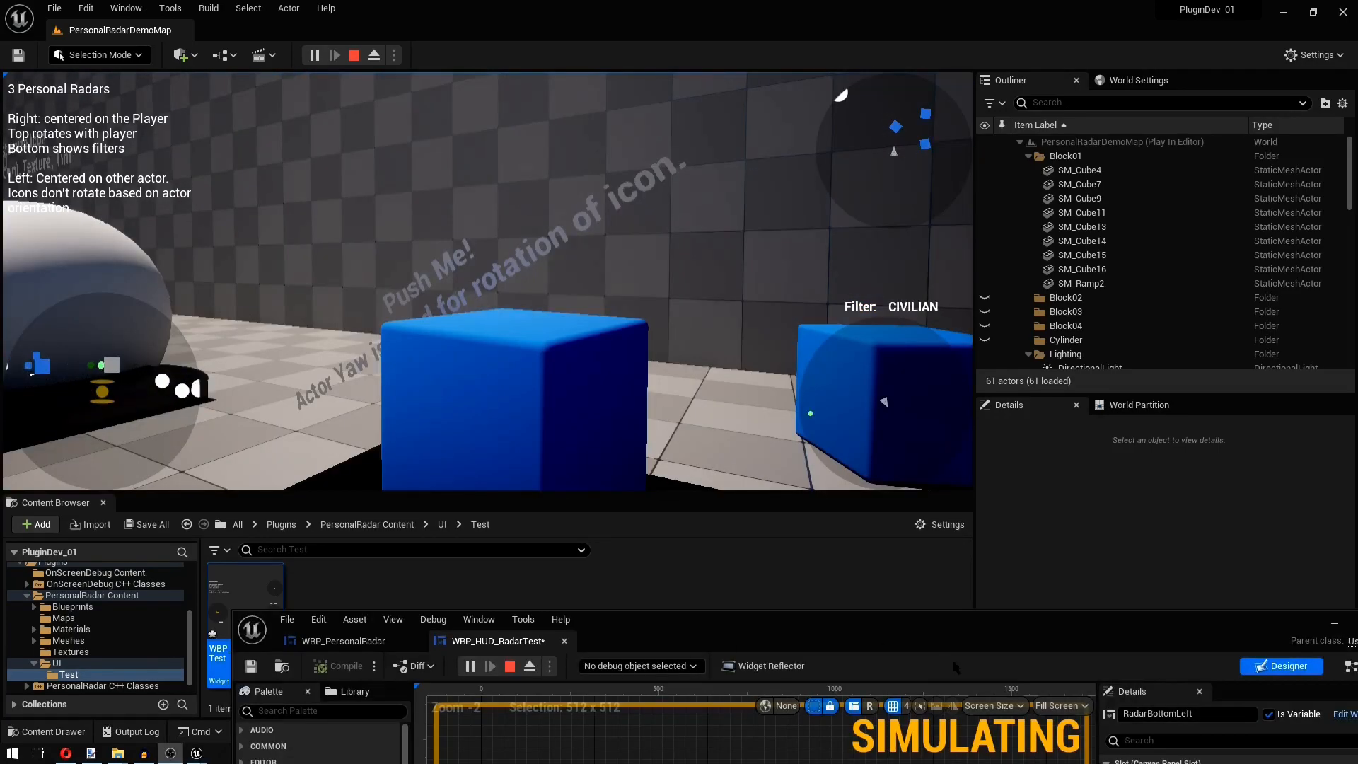
- Select RadarTopRight, RadarBottomRight and RadarBottomLeft in turn in the full-size widget editor to compare their Icon Size Multiplier settings
{"action": "left_click_drag", "start_coordinate": [931, 629], "coordinate": [816, 0]}
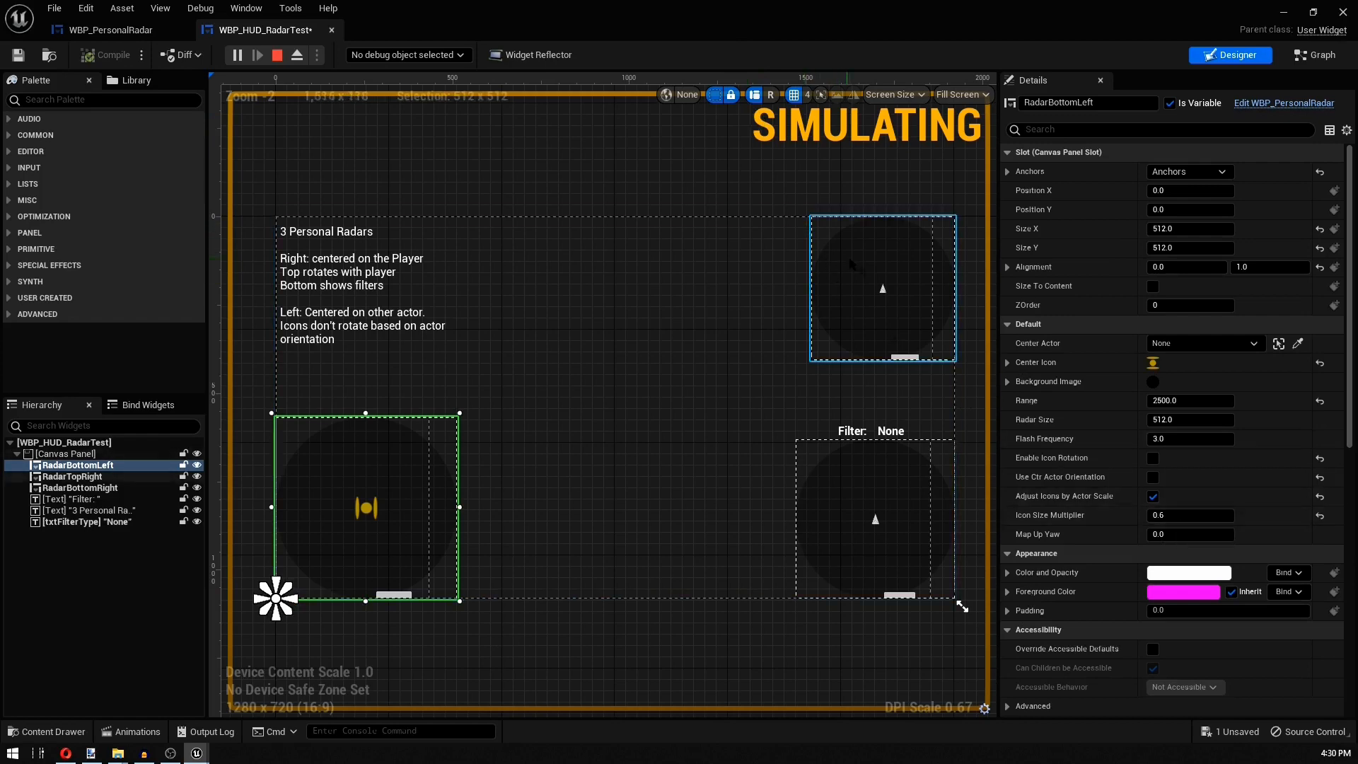
{"action": "left_click", "coordinate": [885, 308]}
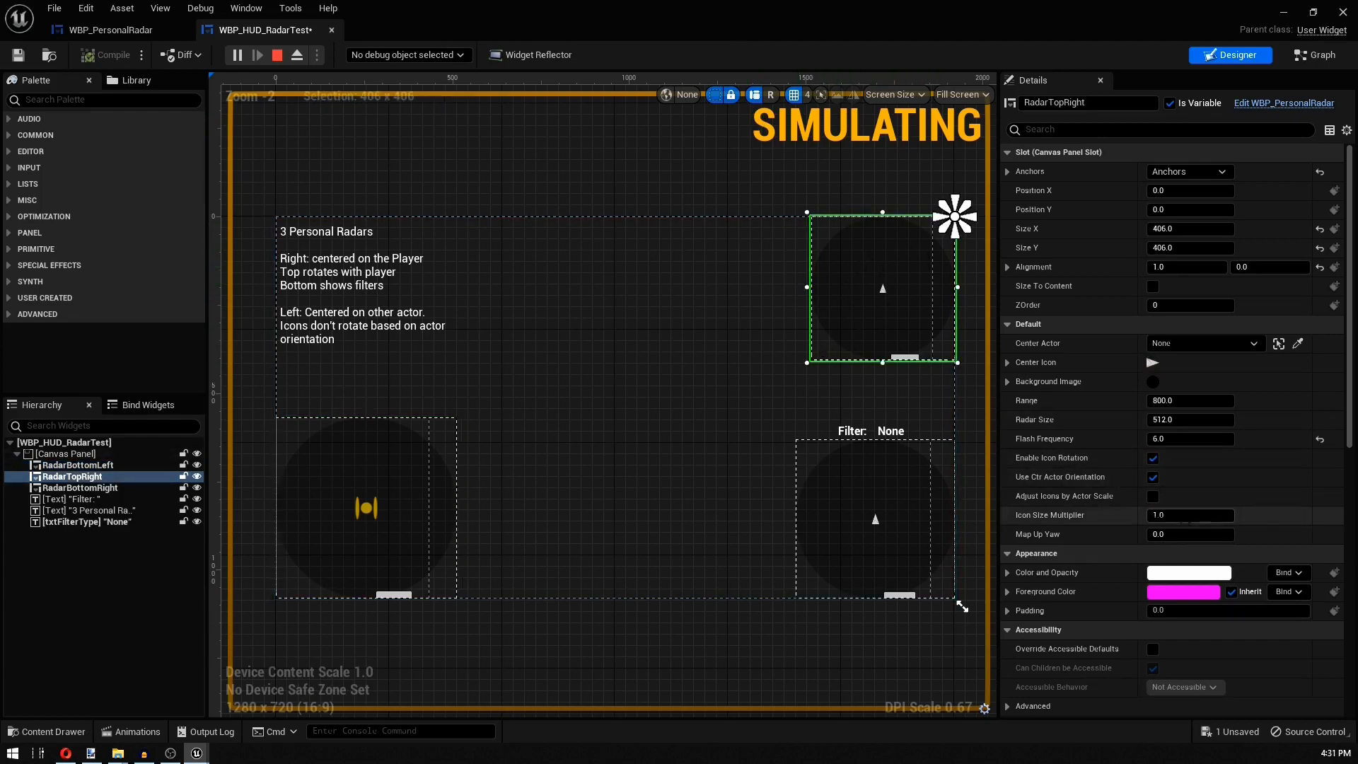
{"action": "left_click", "coordinate": [854, 500]}
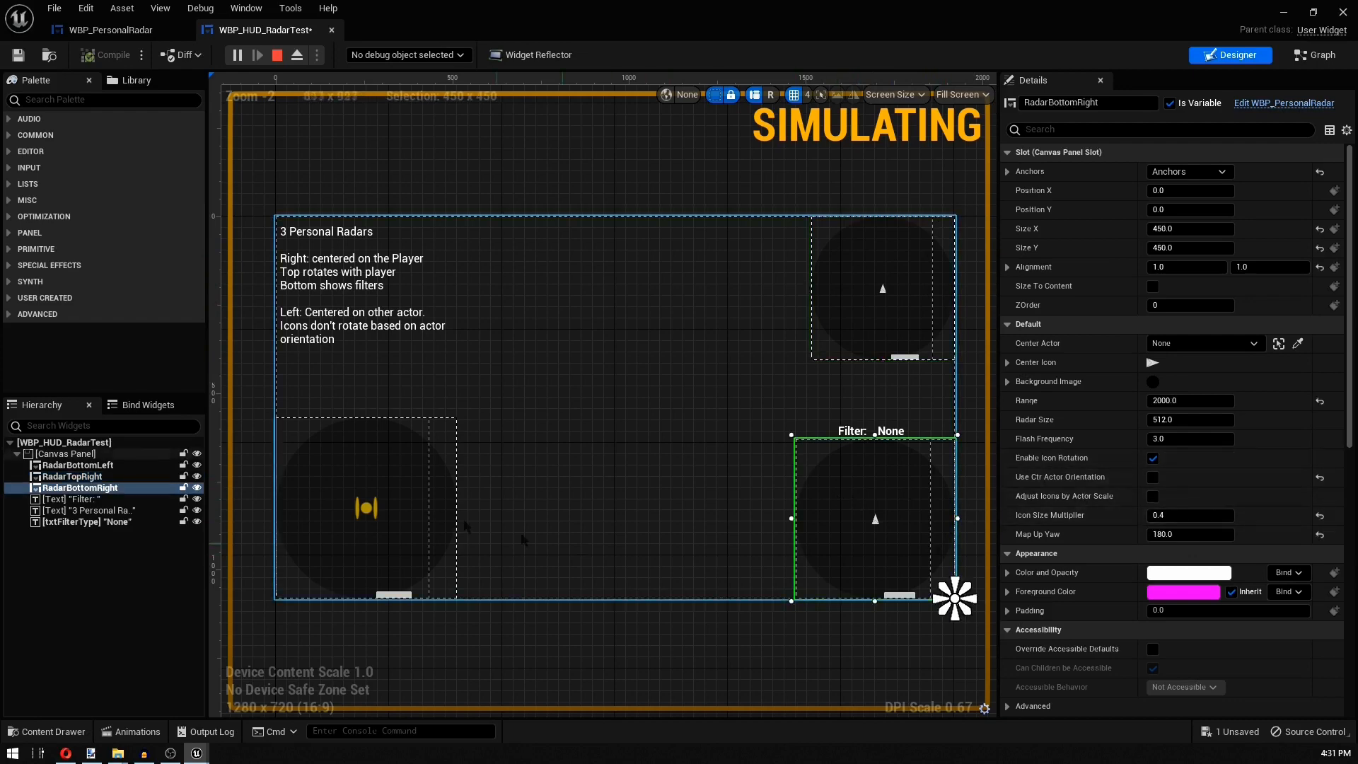
{"action": "left_click", "coordinate": [354, 538]}
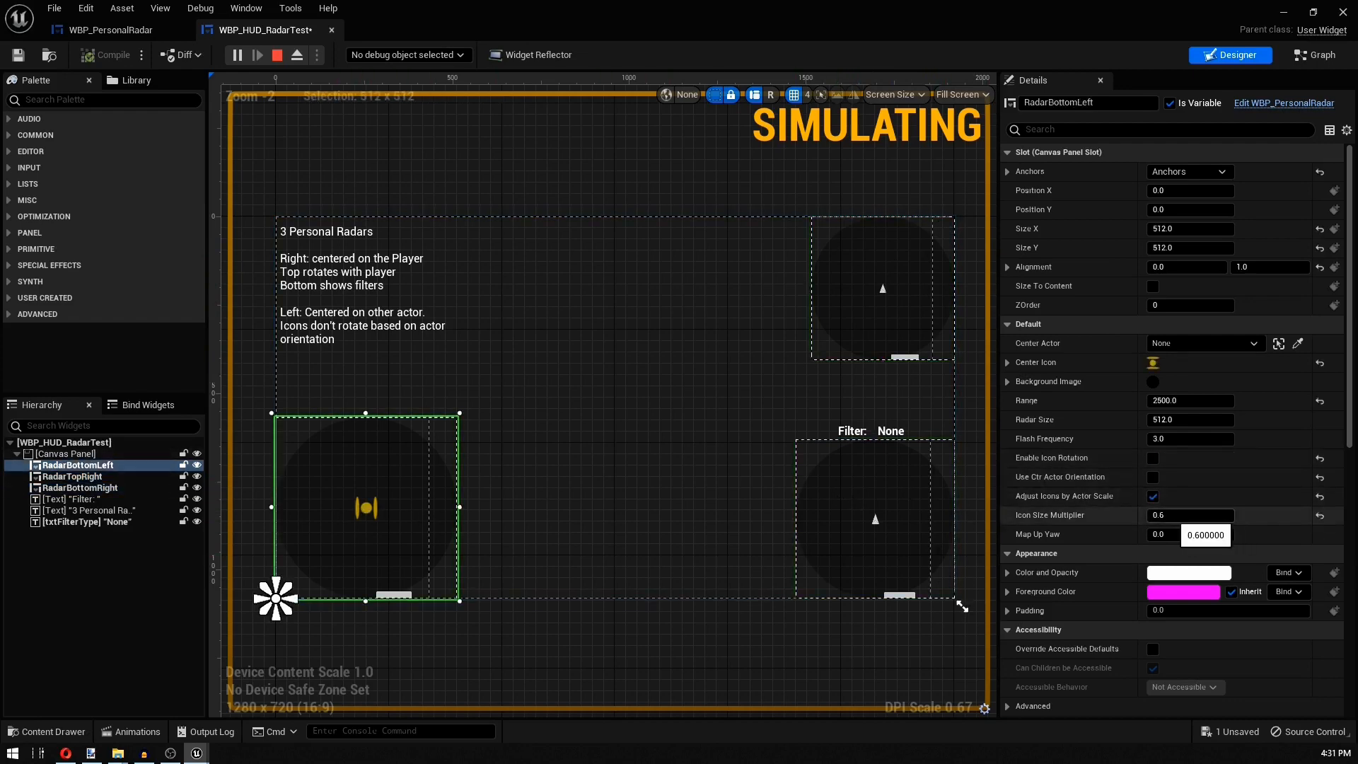
{"action": "key", "text": "super+Down"}
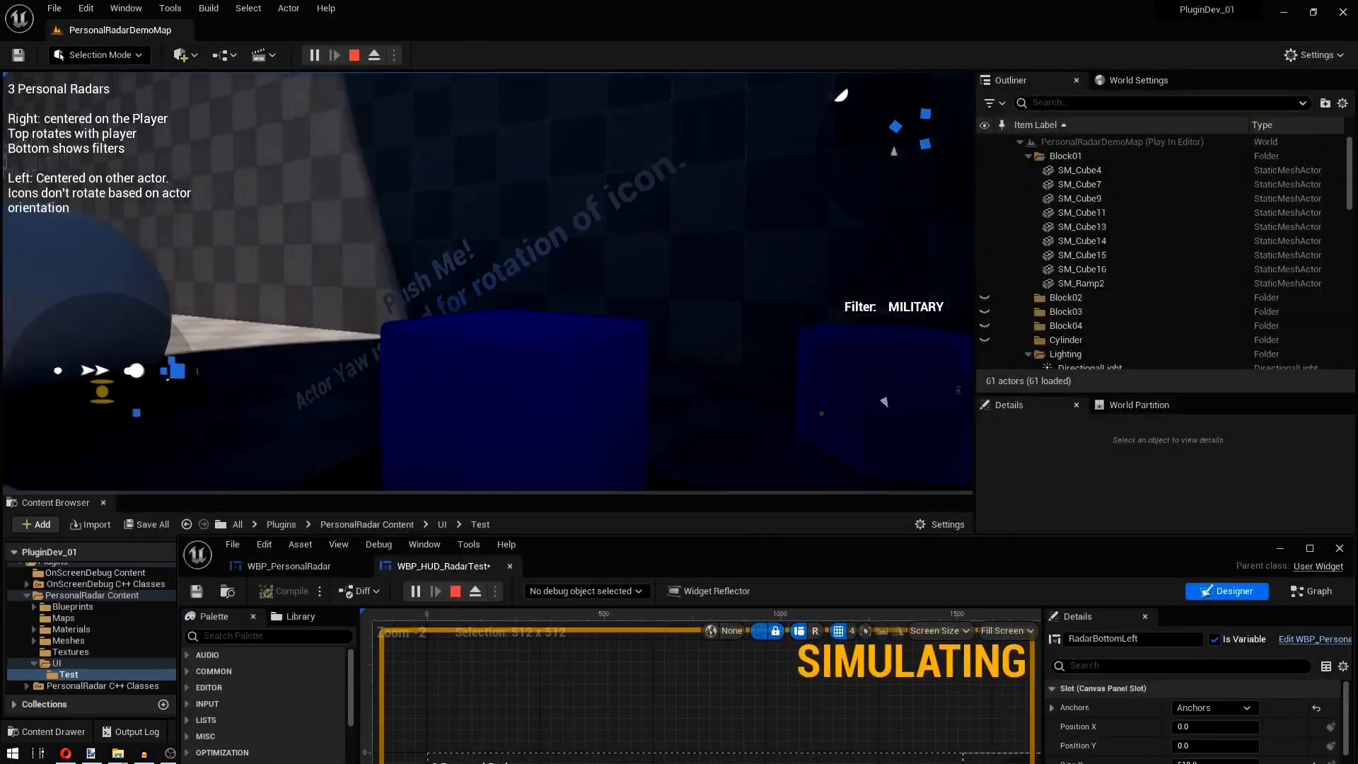
- Move through the running map past the white spheres and arrow-shaped actors, and examine the Military, Civilian and Building actors on the radars
{"action": "key", "text": "w"}
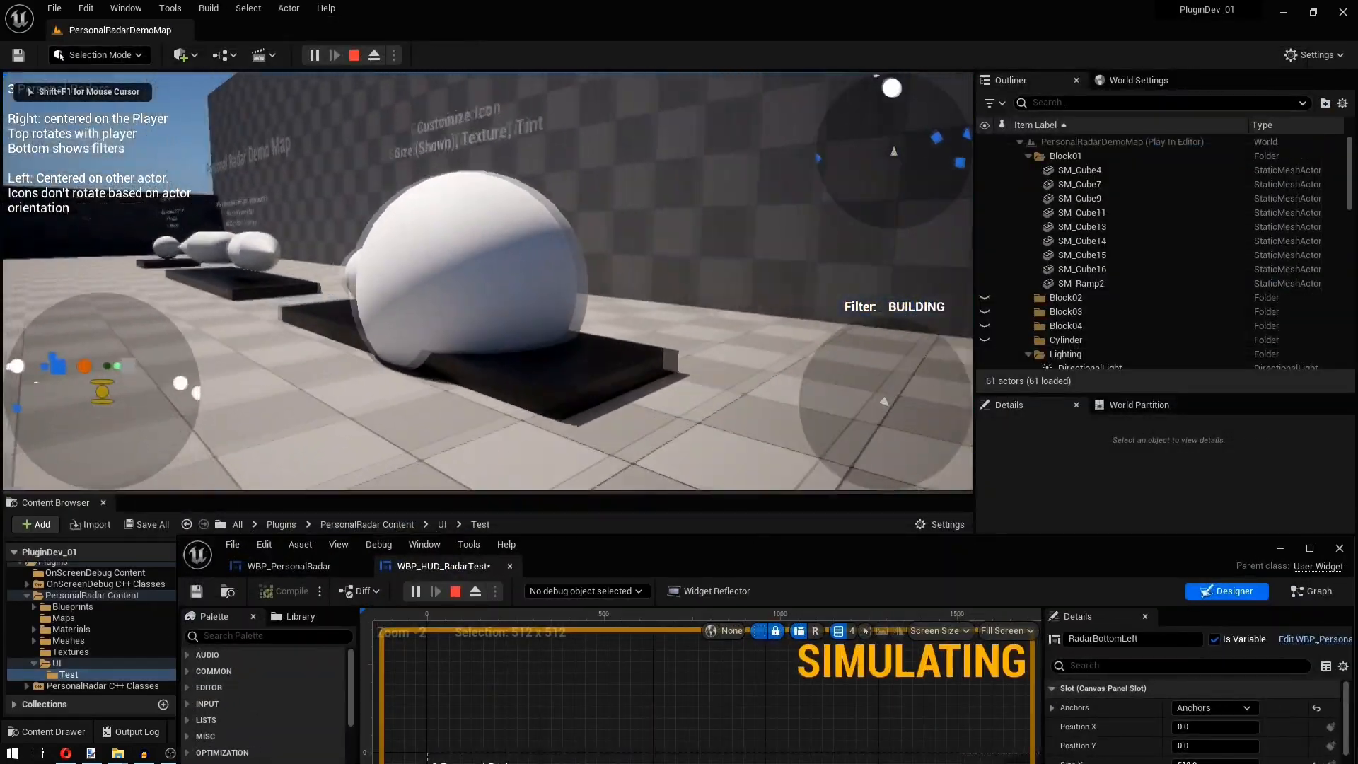
{"action": "key", "text": "w"}
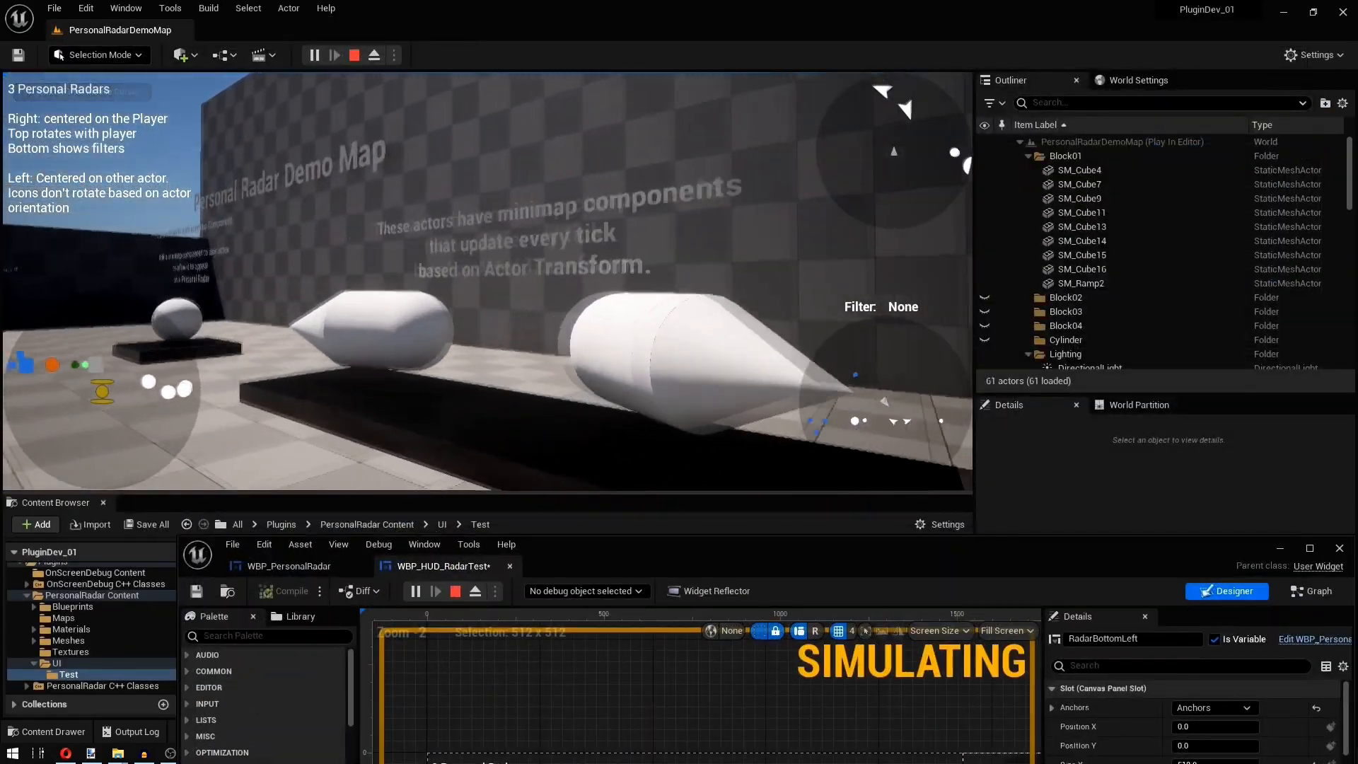
{"action": "key", "text": "w"}
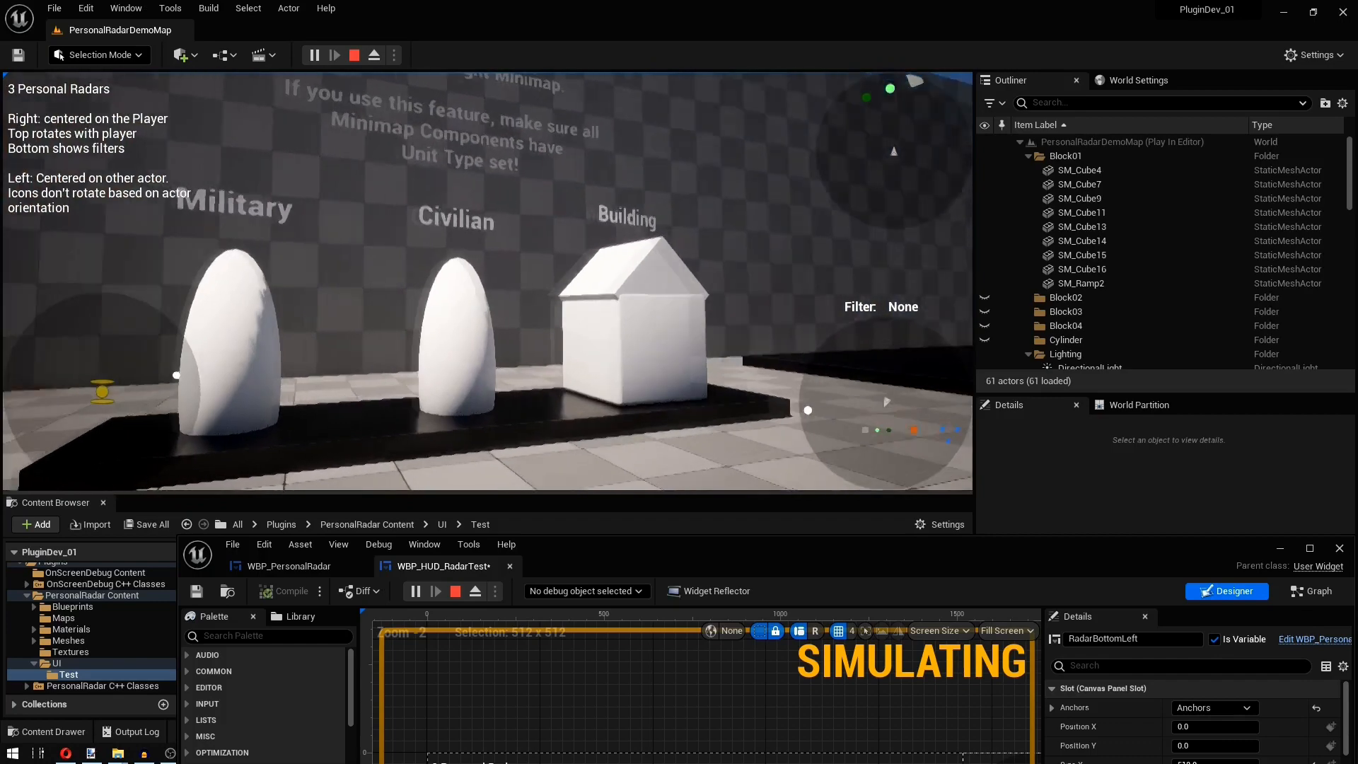
{"action": "key", "text": "w"}
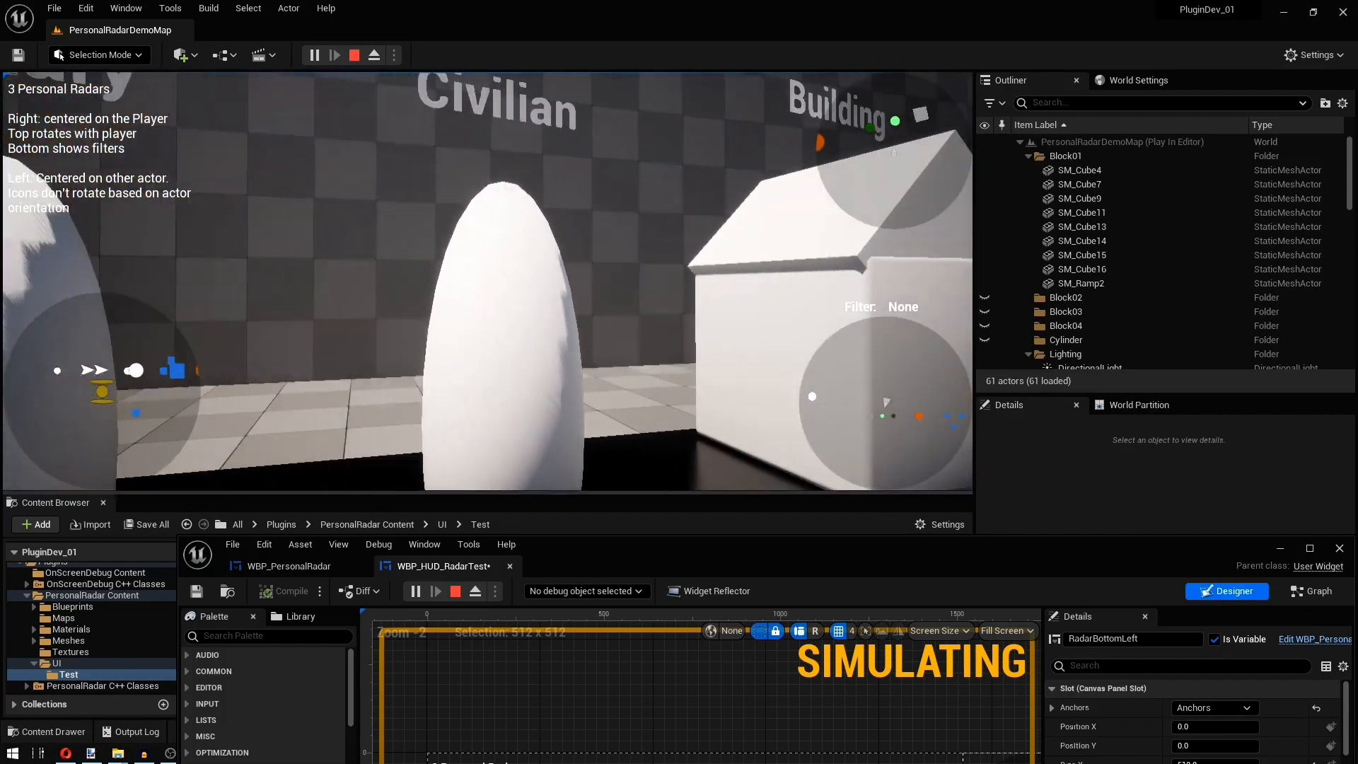
{"action": "key", "text": "d"}
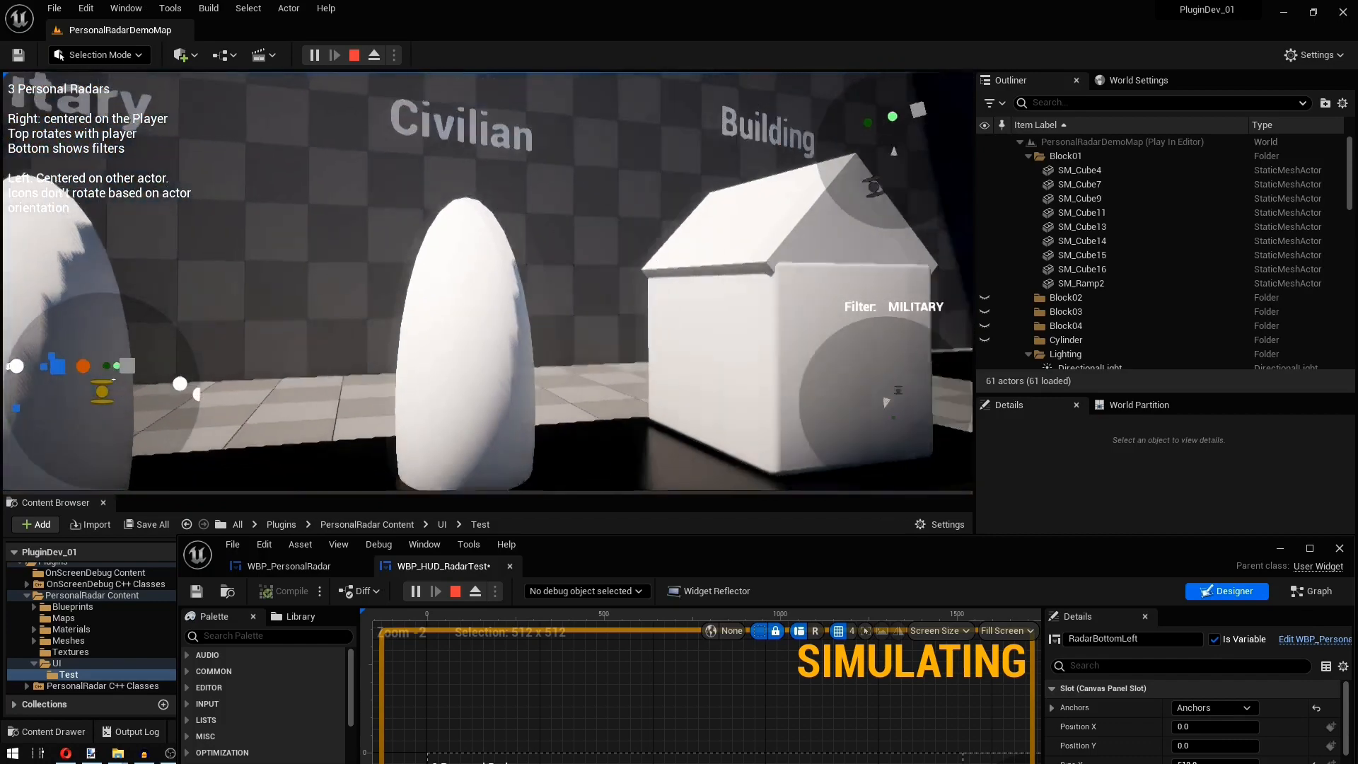
{"action": "key", "text": "a"}
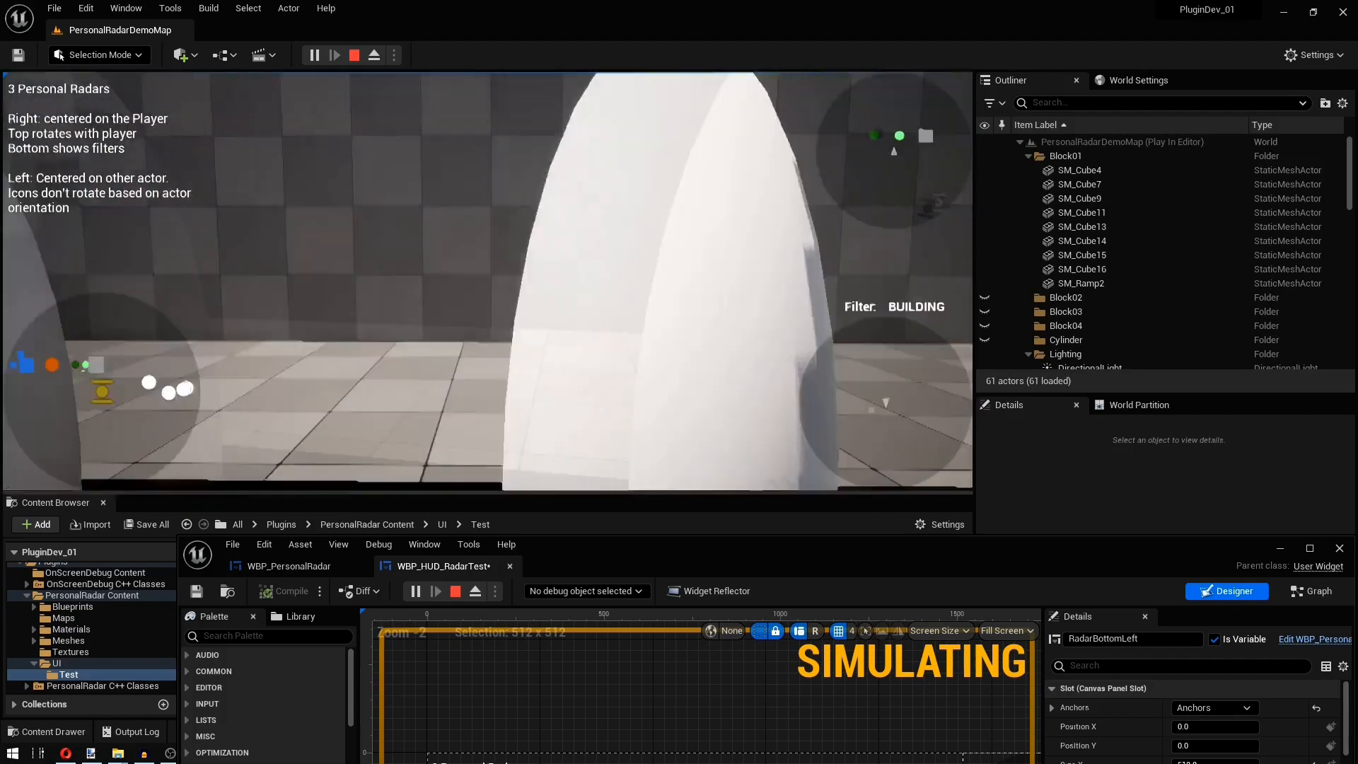
- Travel back past the blue cubes and large white sphere to the first demo sphere, observing icon sizes on the radars
{"action": "key", "text": "w"}
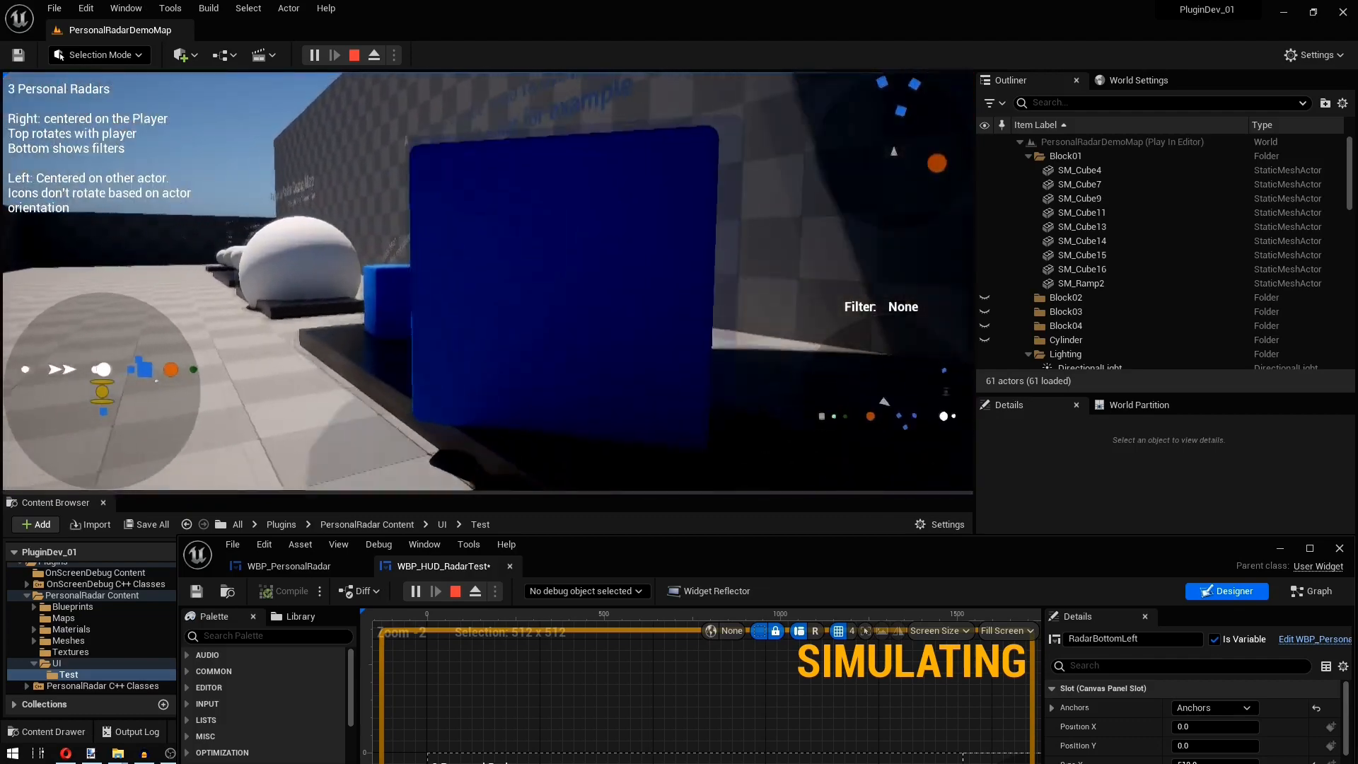
{"action": "key", "text": "s"}
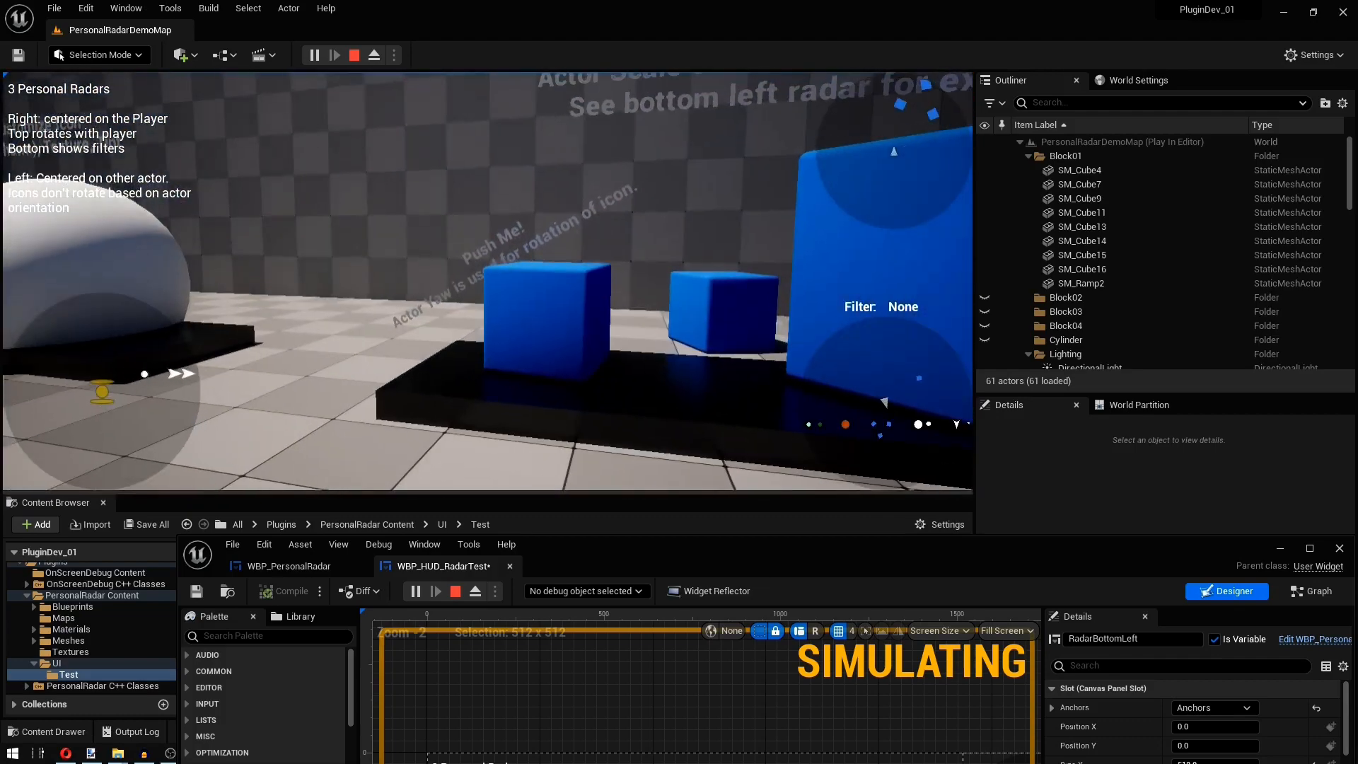
{"action": "left_click_drag", "start_coordinate": [700, 564], "coordinate": [699, 551]}
{"action": "left_click", "coordinate": [658, 396]}
{"action": "key", "text": "s"}
{"action": "key", "text": "s"}
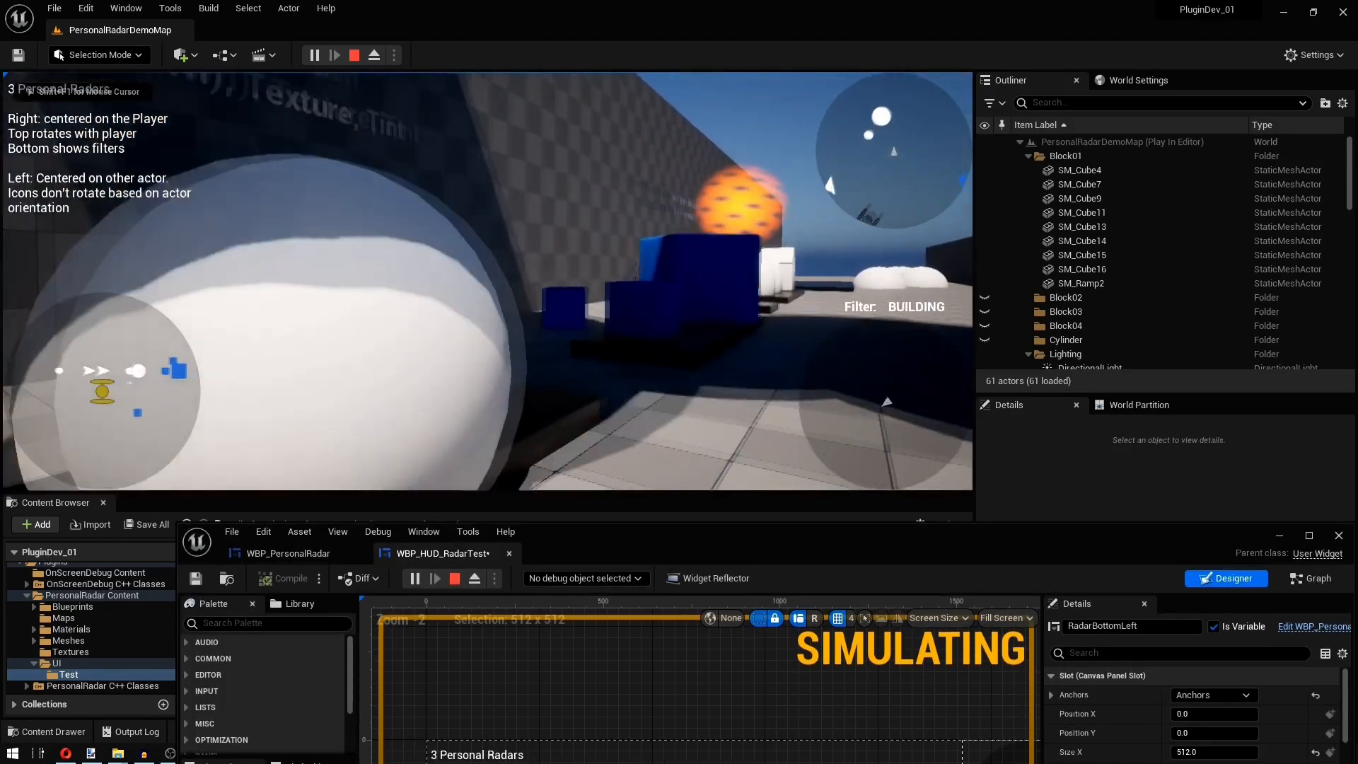
{"action": "key", "text": "s"}
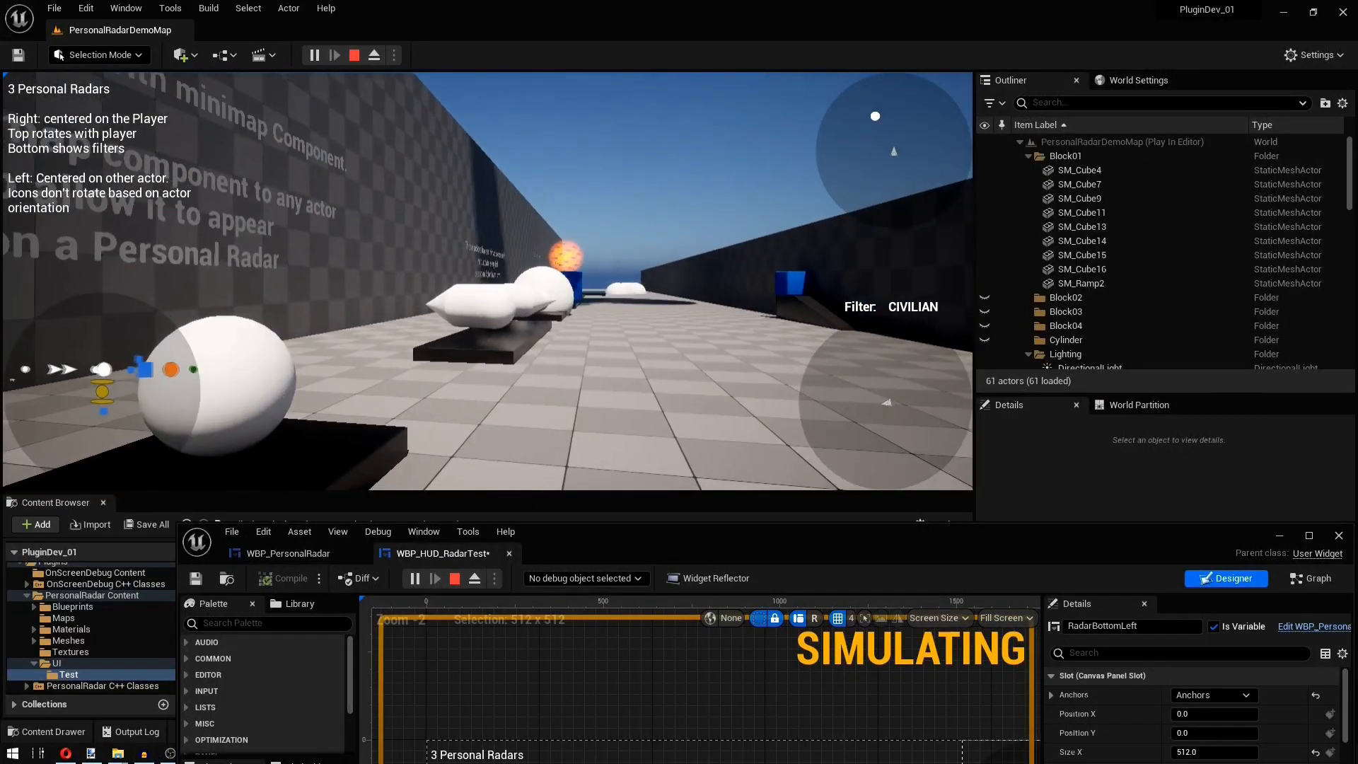
- Move forward from the first sphere past the arrow-shaped actors to the blue cubes while cycling the radar filter
{"action": "key", "text": "w"}
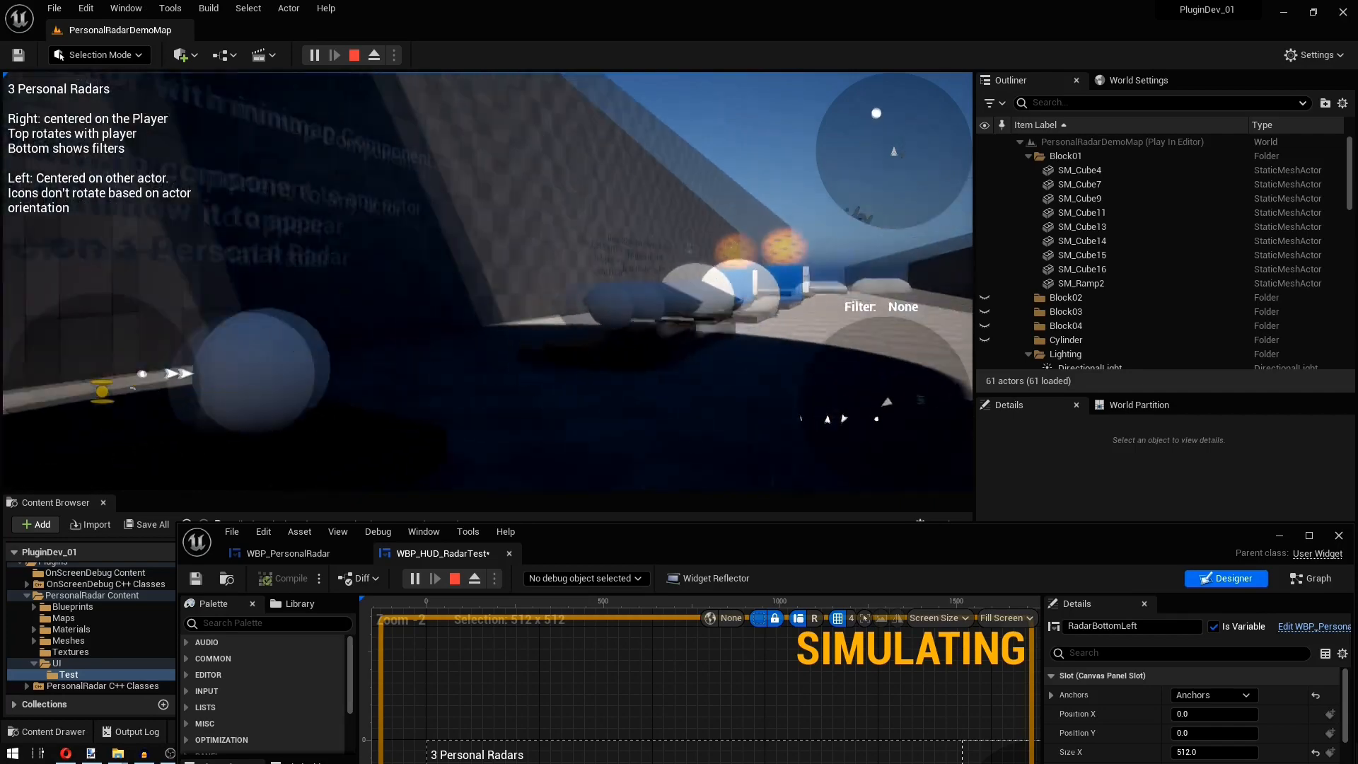
{"action": "key", "text": "w"}
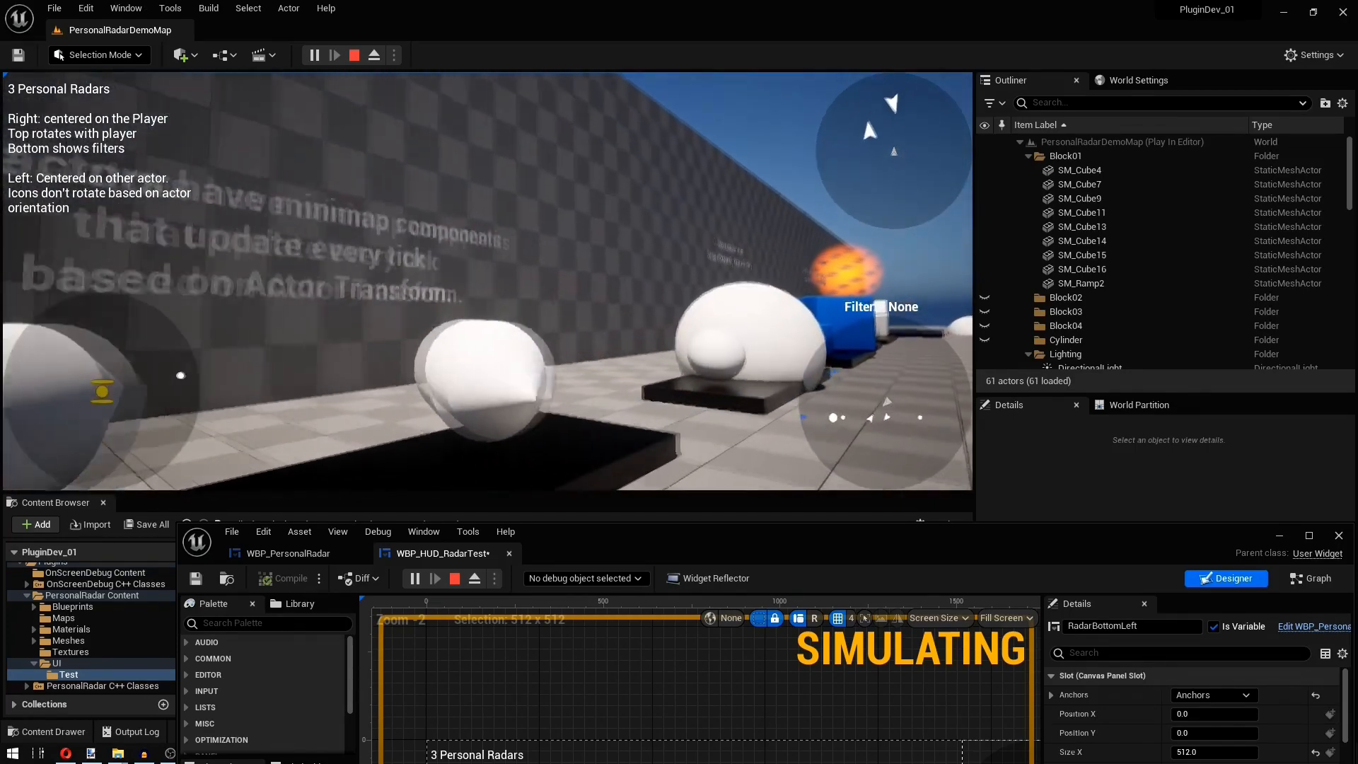
{"action": "key", "text": "f"}
{"action": "key", "text": "w"}
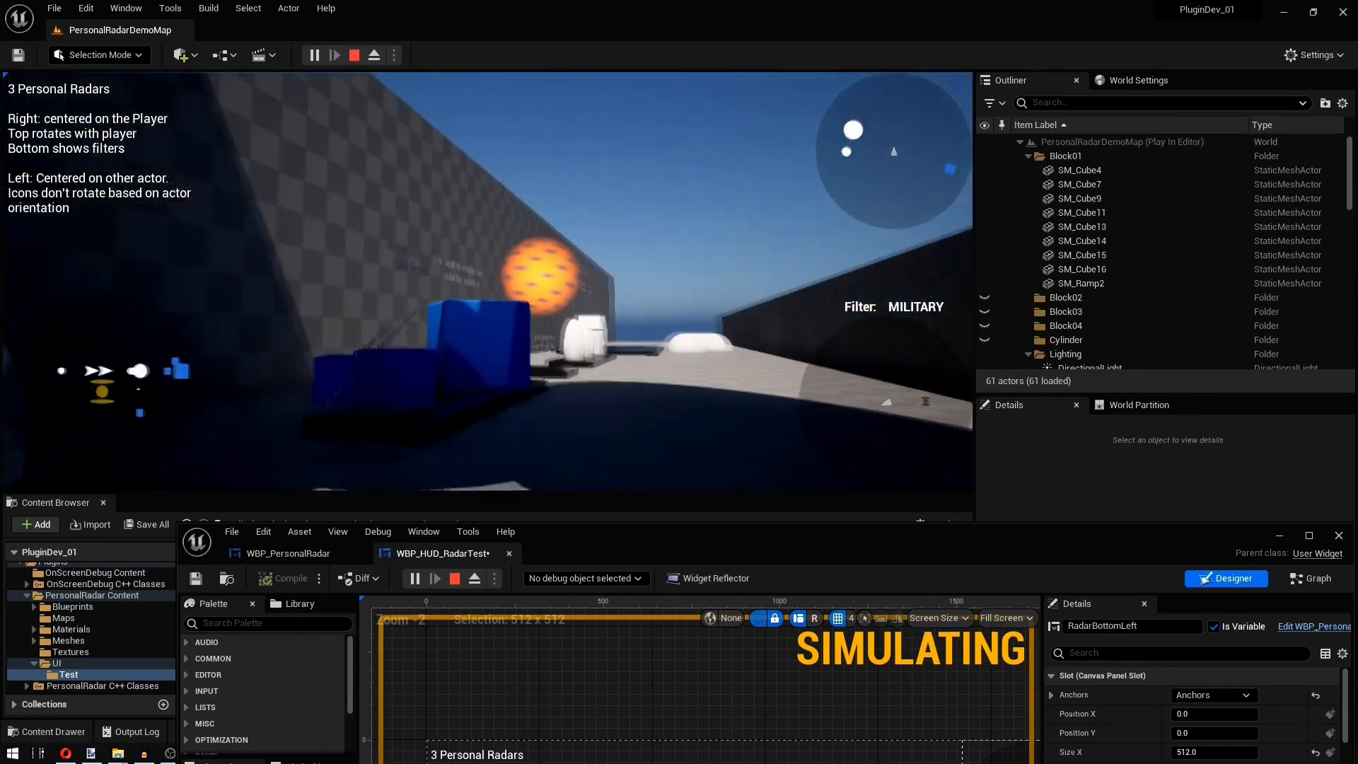
{"action": "key", "text": "f"}
{"action": "key", "text": "f"}
{"action": "key", "text": "w"}
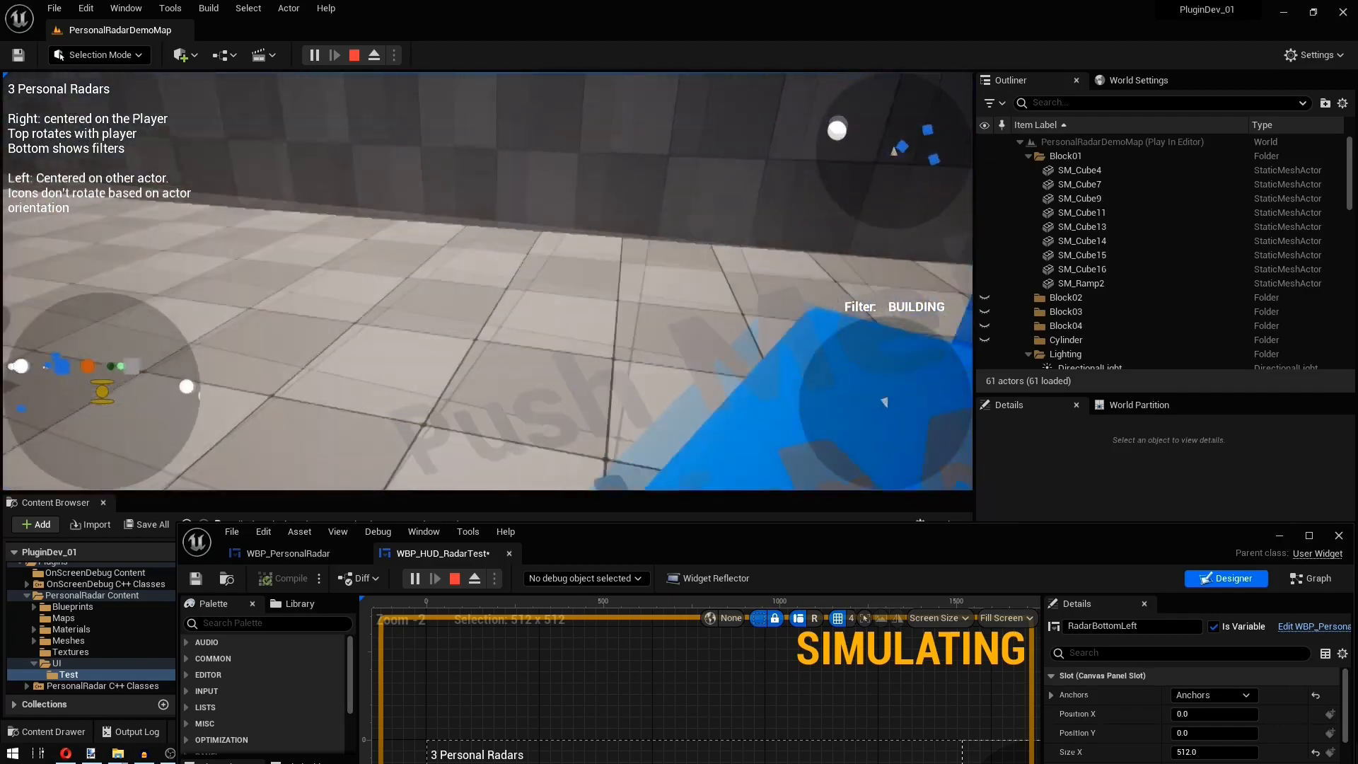
{"action": "key", "text": "f"}
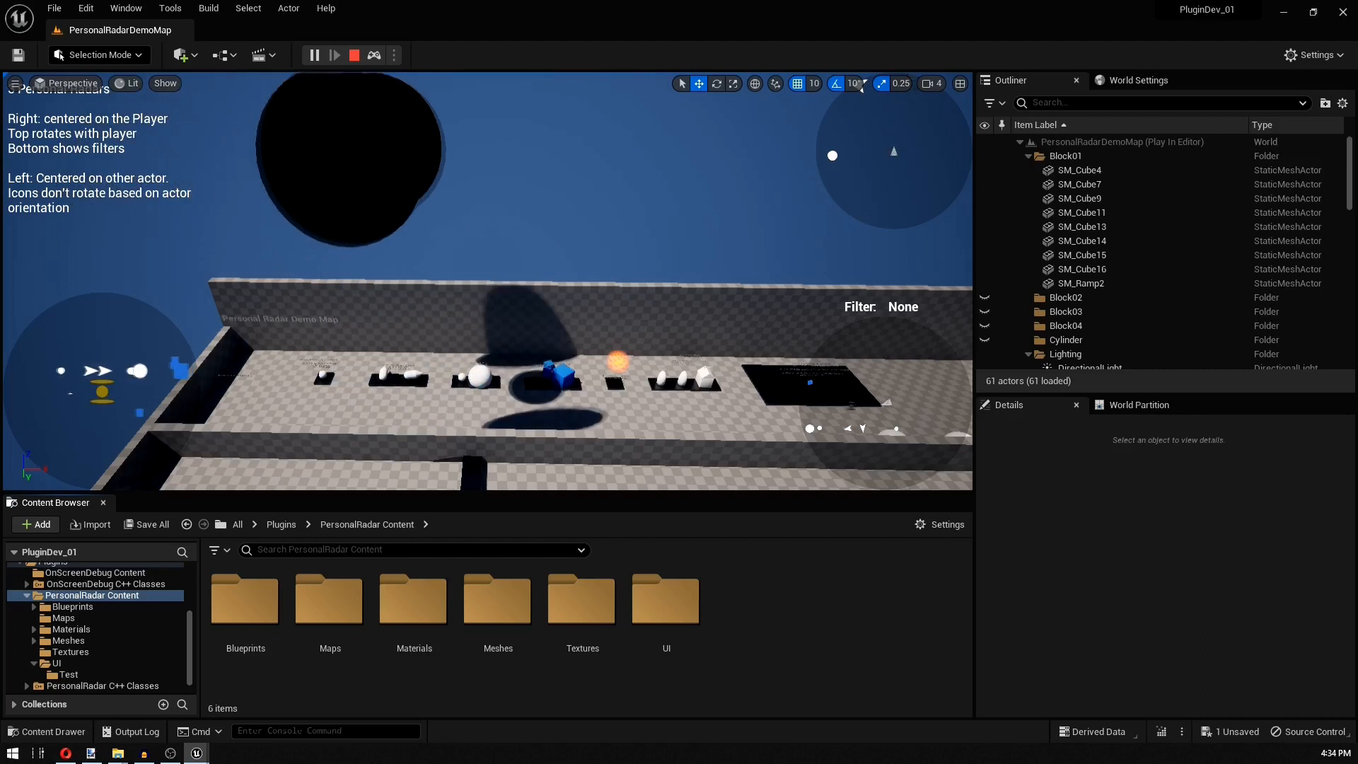
- Observe the three radars from an overhead view of the whole demo map while cycling the filter
{"action": "key", "text": "f"}
{"action": "key", "text": "f"}
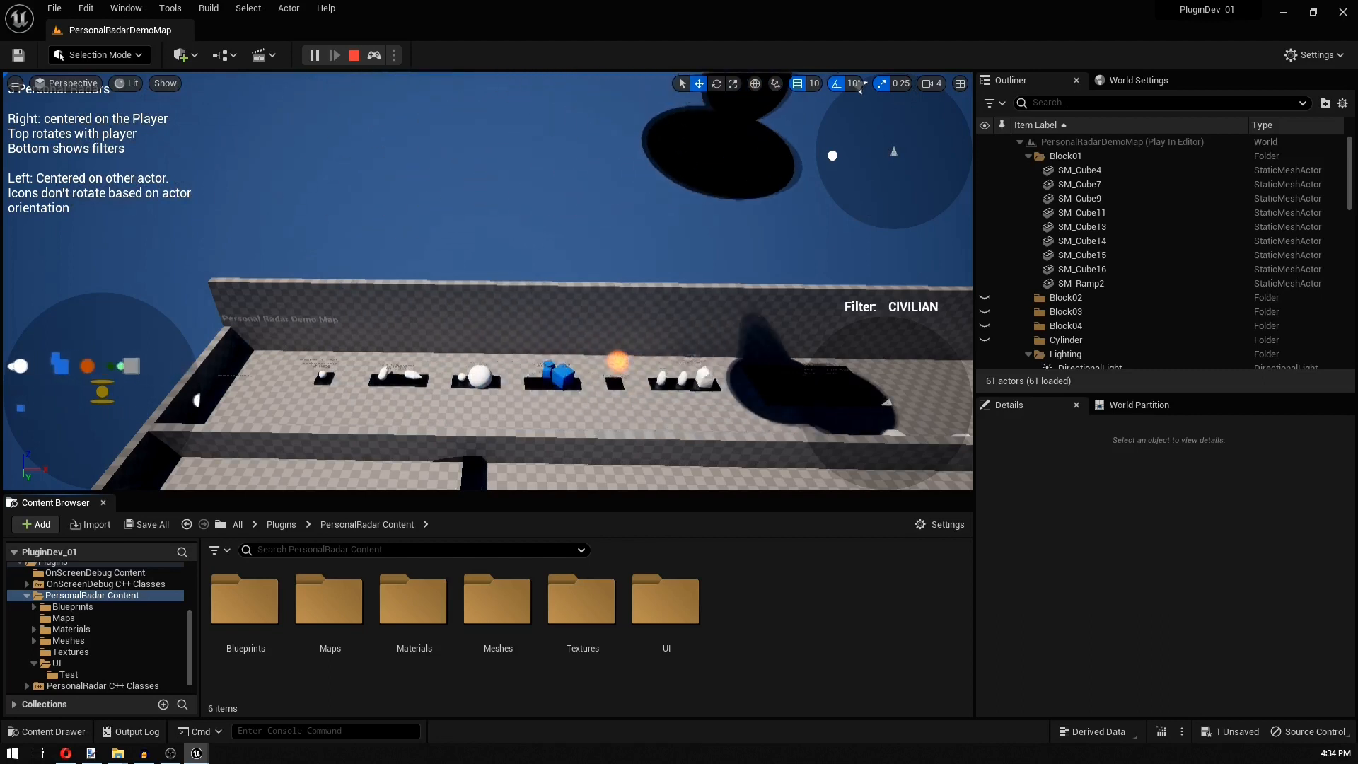
{"action": "key", "text": "f"}
{"action": "key", "text": "f"}
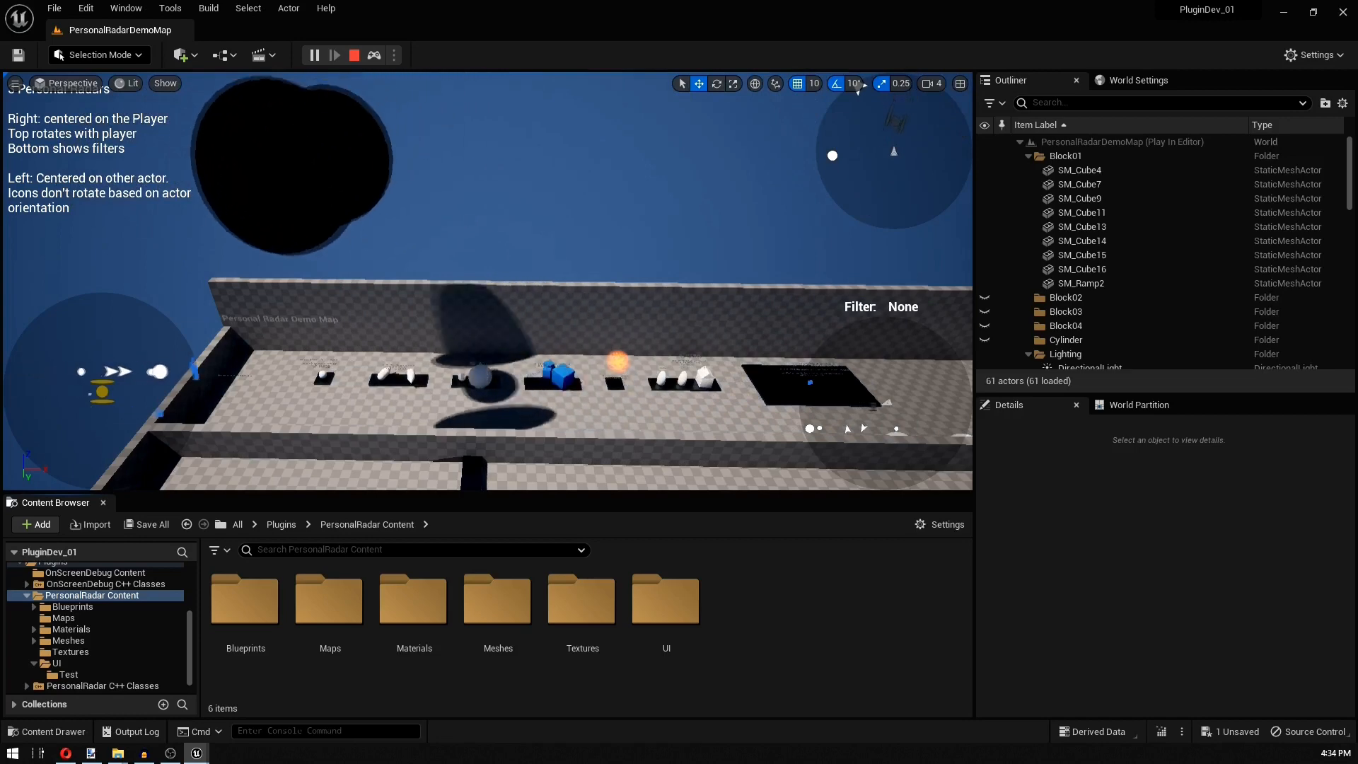
{"action": "key", "text": "f"}
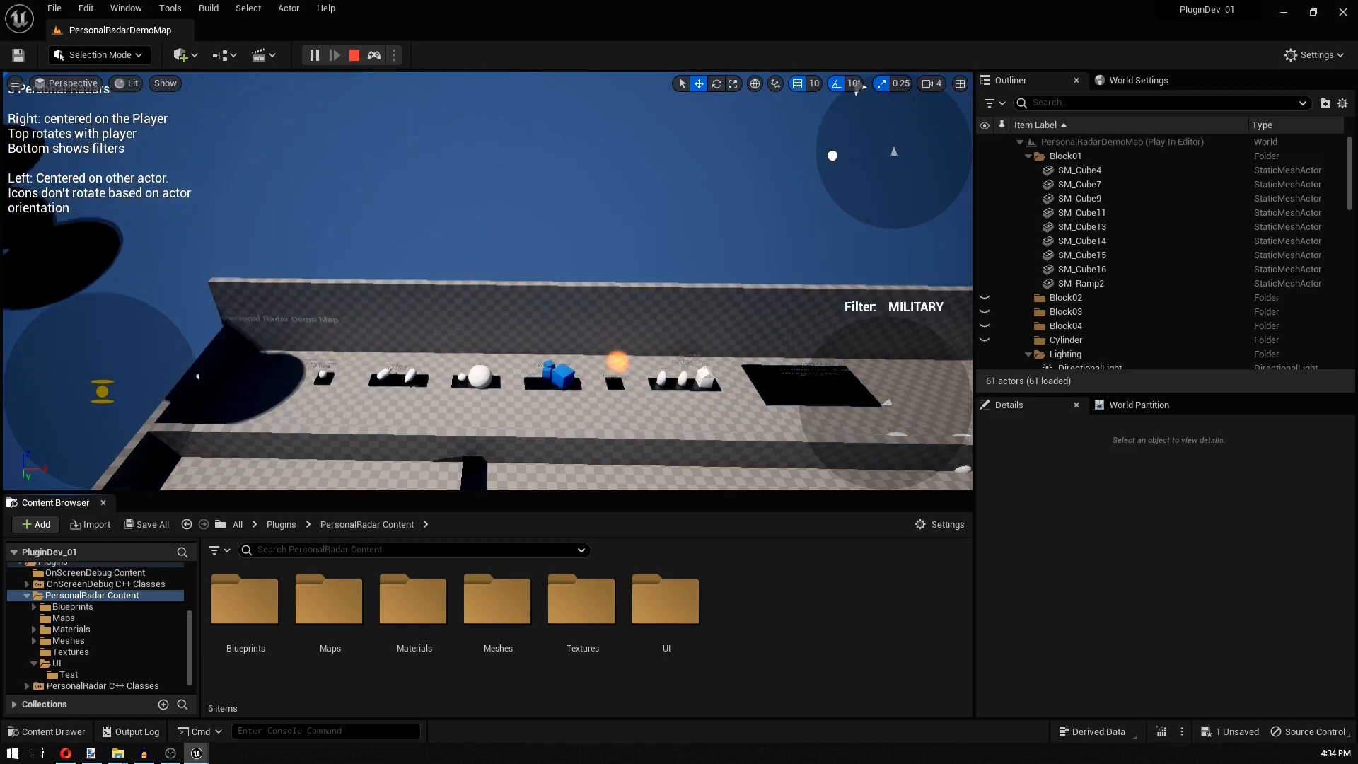
{"action": "key", "text": "f"}
{"action": "key", "text": "f"}
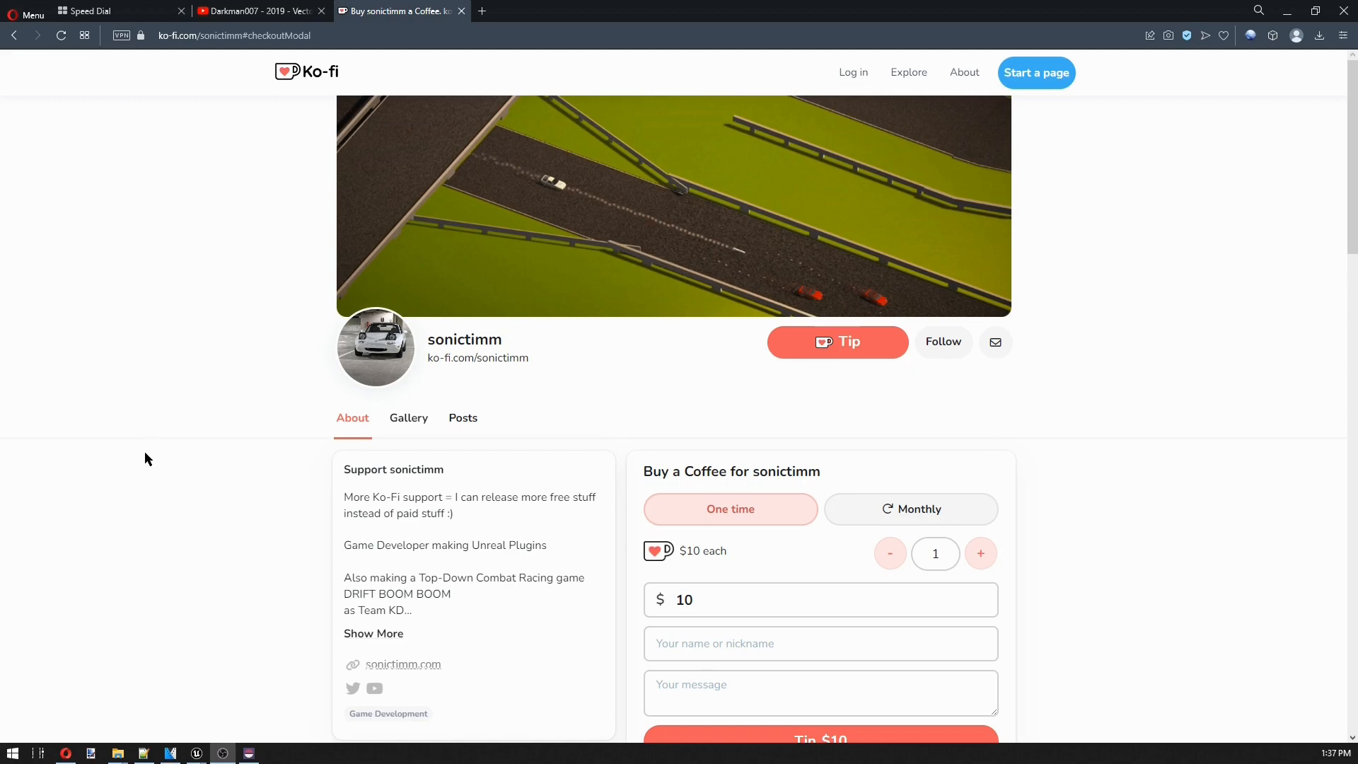
- Switch to the browser and look through the feed on the plugin developer's Ko-fi page
{"action": "scroll", "coordinate": [144, 451], "scroll_direction": "down", "scroll_amount": 5}
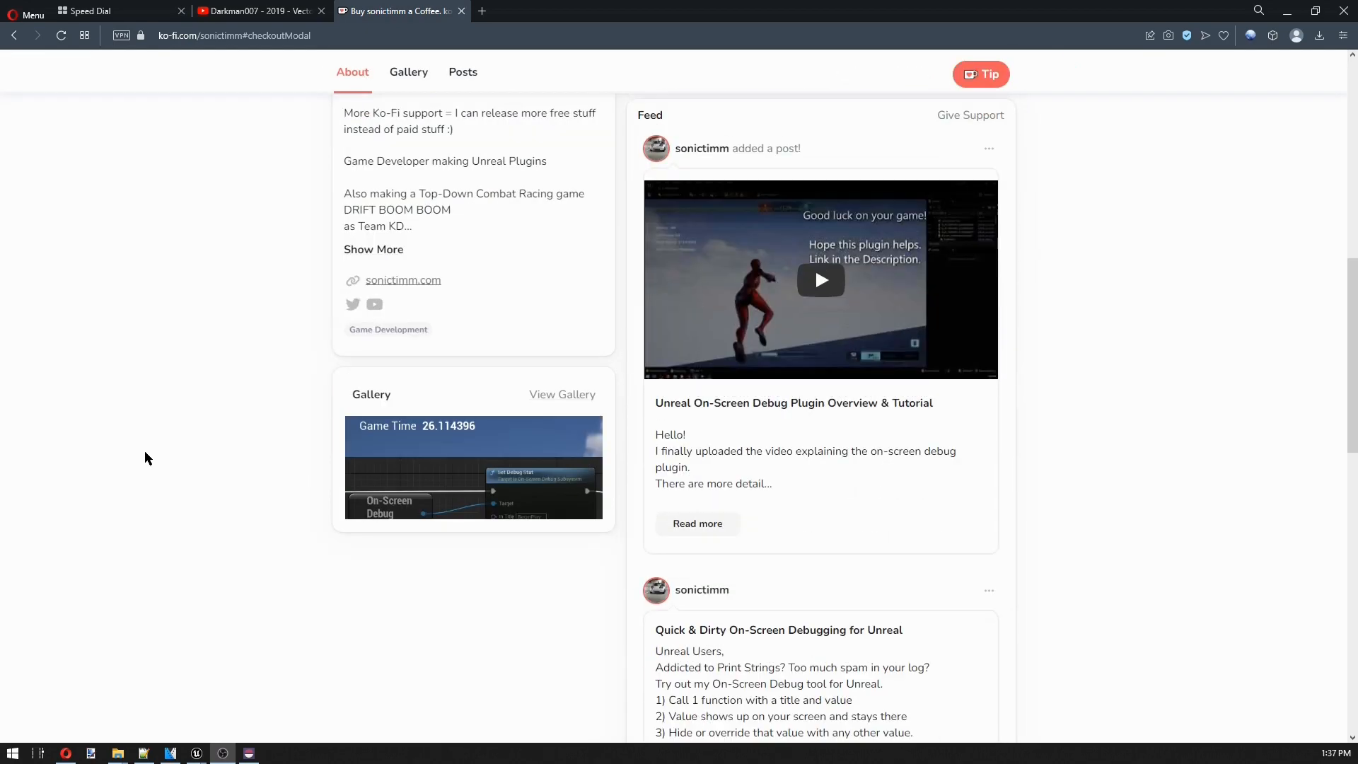